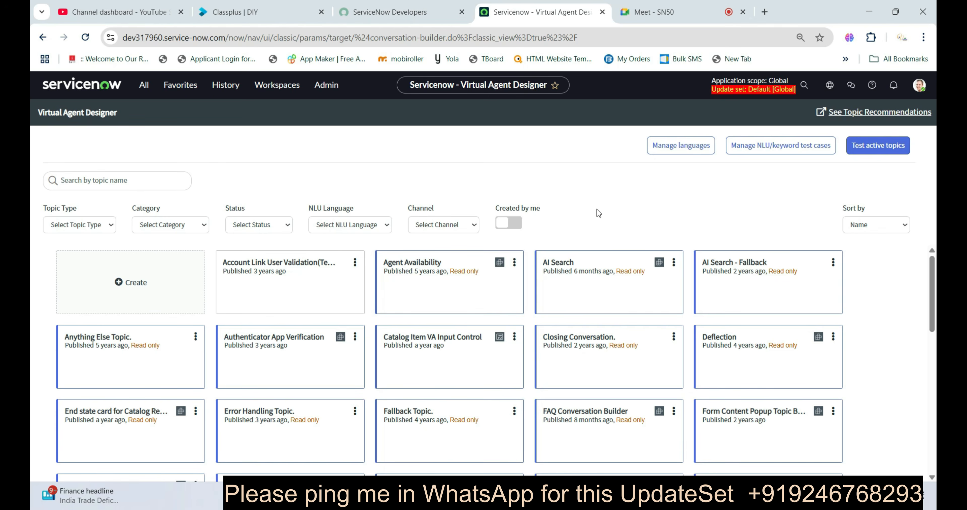
Step: Find Local Update Sets in the application navigator and open the list in a separate browser tab
{"action": "left_click", "coordinate": [139, 91]}
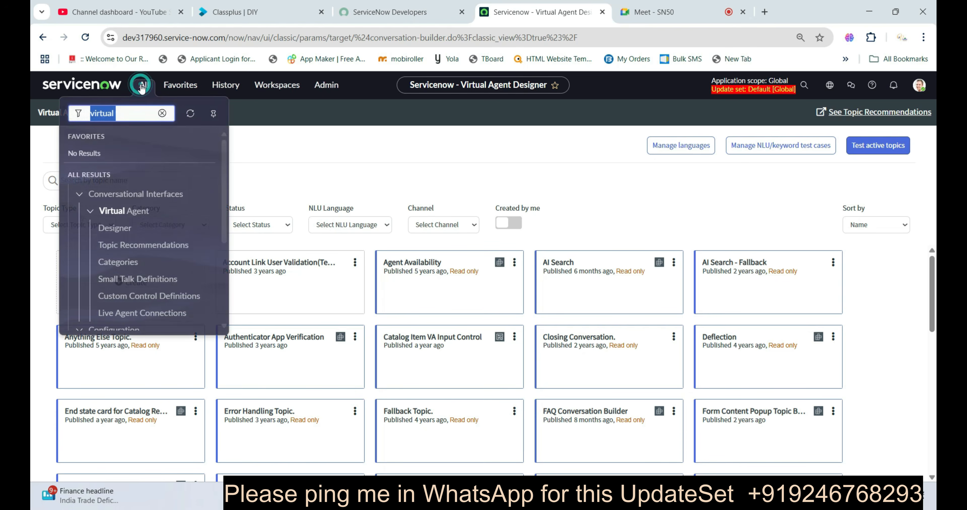
{"action": "left_click", "coordinate": [162, 114]}
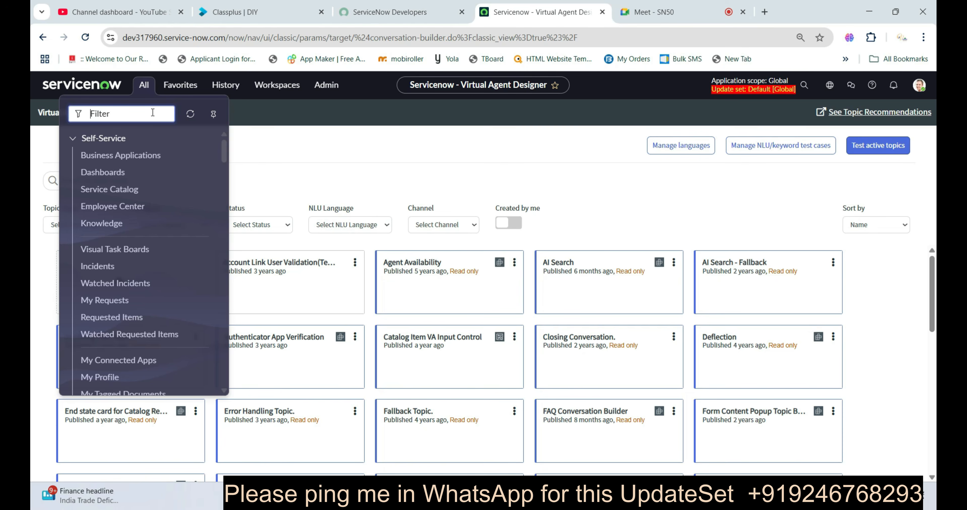
{"action": "type", "text": "local up"}
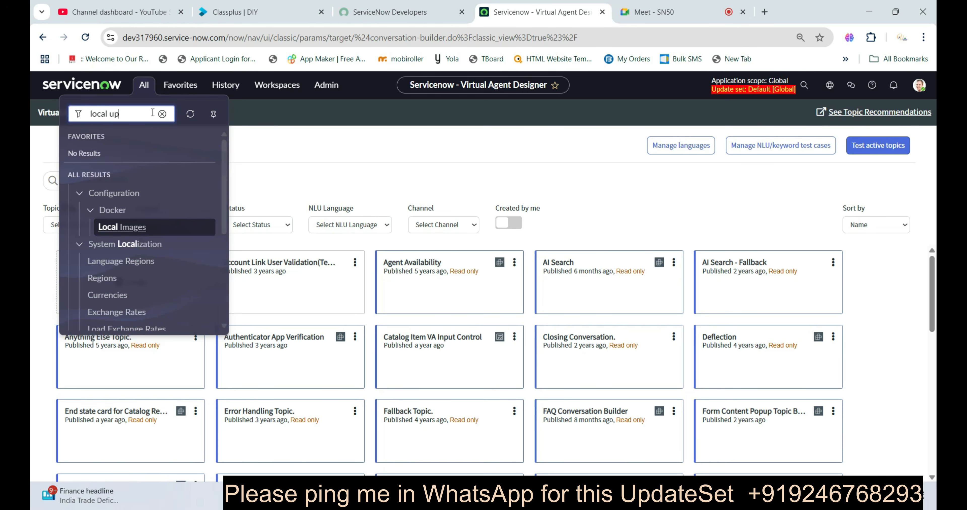
{"action": "type", "text": "d"}
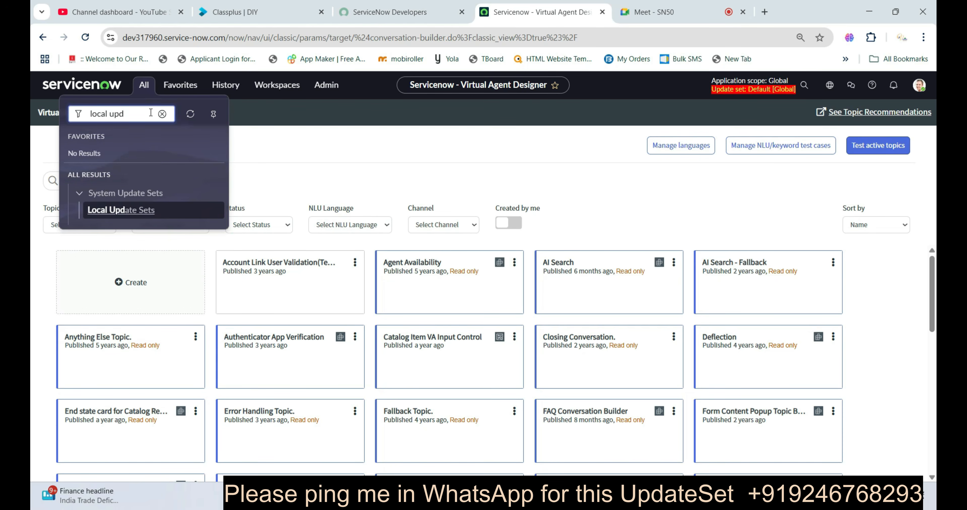
{"action": "middle_click", "coordinate": [102, 211]}
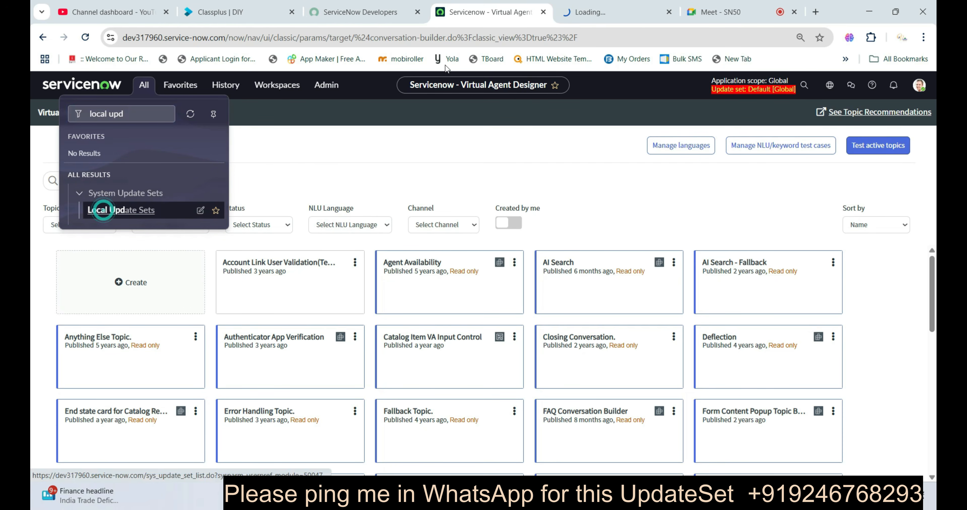
{"action": "left_click", "coordinate": [593, 12]}
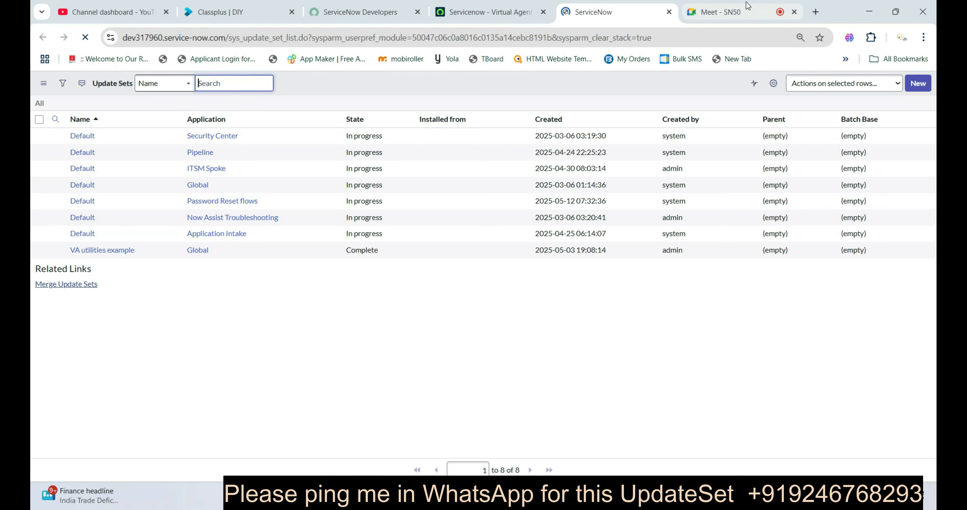
Step: Create an update set named "Incident Creation or Updation VA" and make it the current one
{"action": "left_click", "coordinate": [919, 84]}
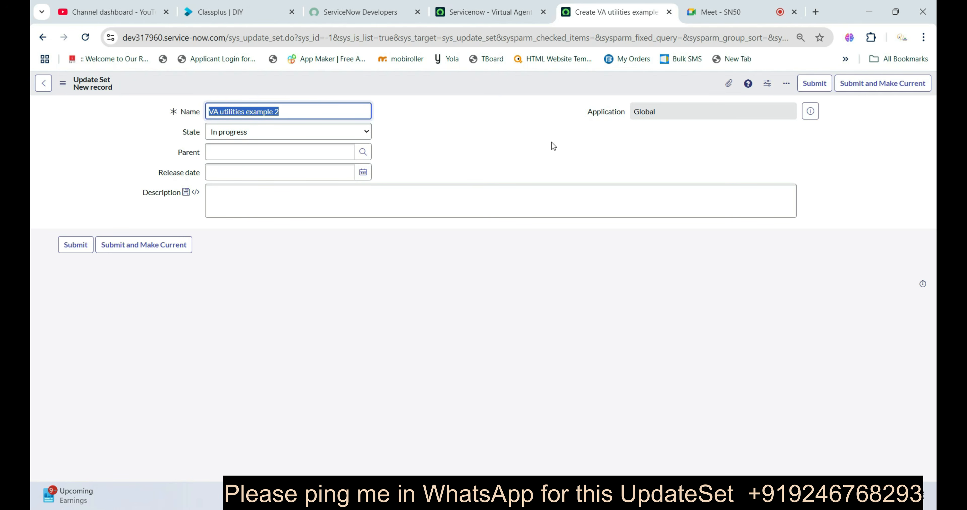
{"action": "key", "text": "BackSpace"}
{"action": "type", "text": "Incident"}
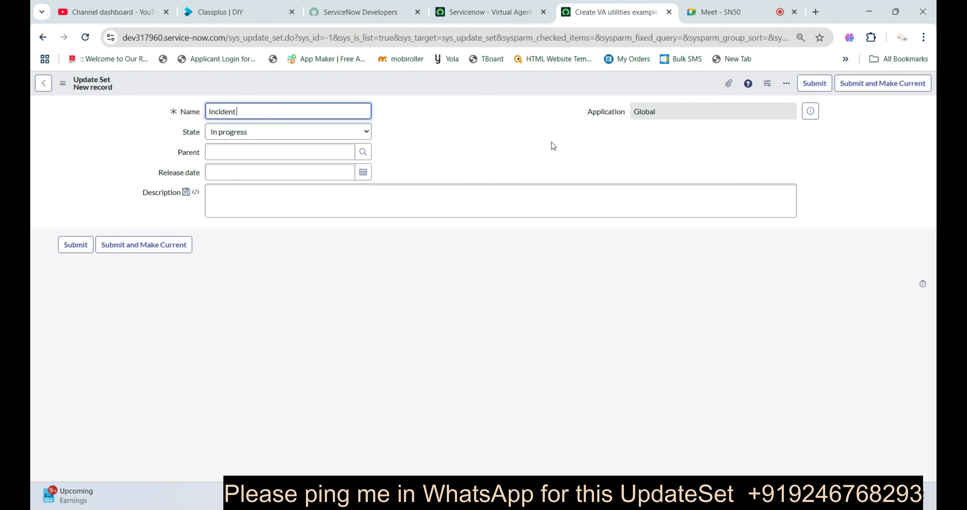
{"action": "type", "text": " Creation or Update"}
{"action": "key", "text": "BackSpace"}
{"action": "type", "text": "ion VA"}
{"action": "left_click", "coordinate": [885, 85]}
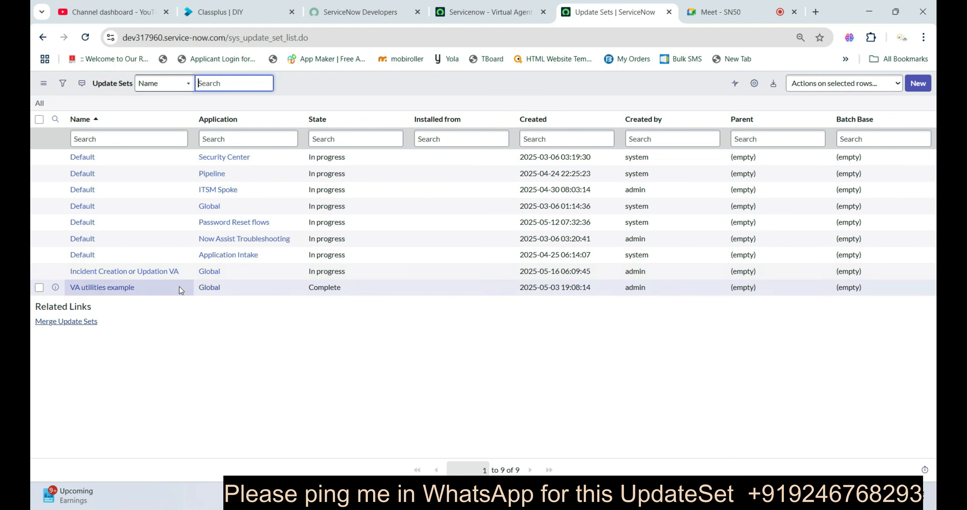
Step: Return to Virtual Agent Designer, reload the page and dismiss the NLU service error message
{"action": "left_click", "coordinate": [480, 11]}
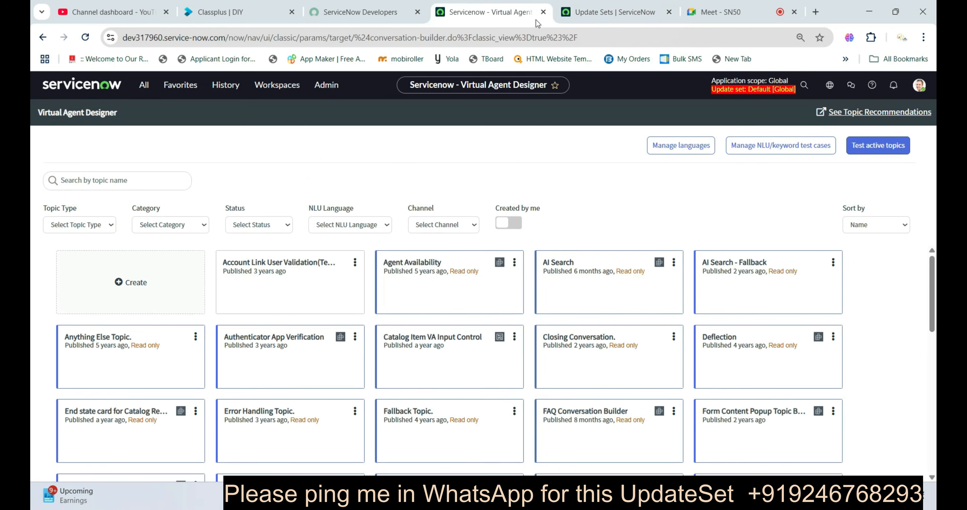
{"action": "left_click", "coordinate": [85, 37]}
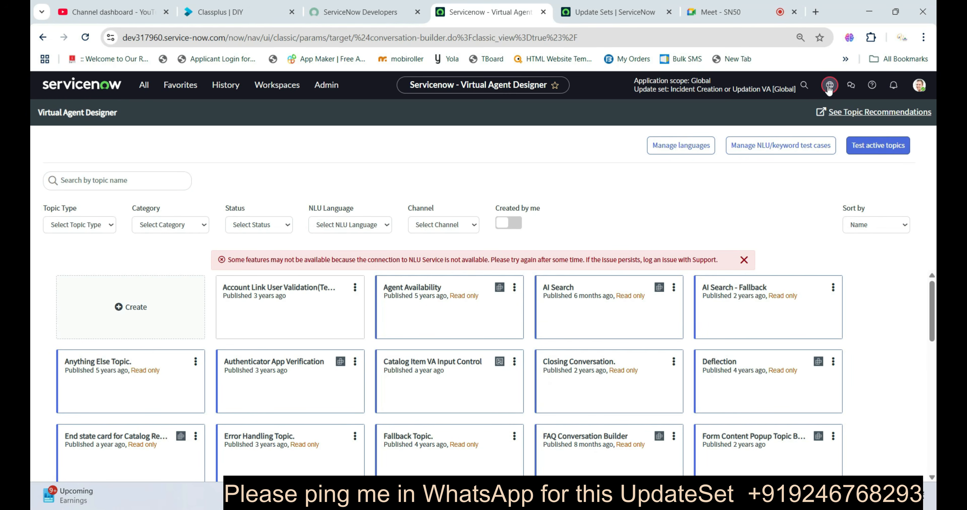
{"action": "left_click", "coordinate": [744, 260]}
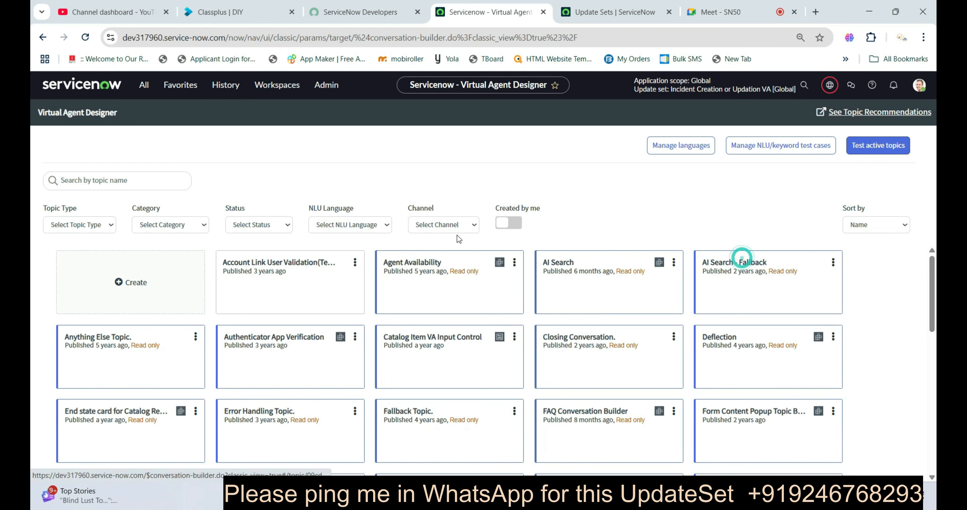
Step: Start a new virtual agent topic of type Topic with the internal name "Incident create or Update"
{"action": "left_click", "coordinate": [121, 285]}
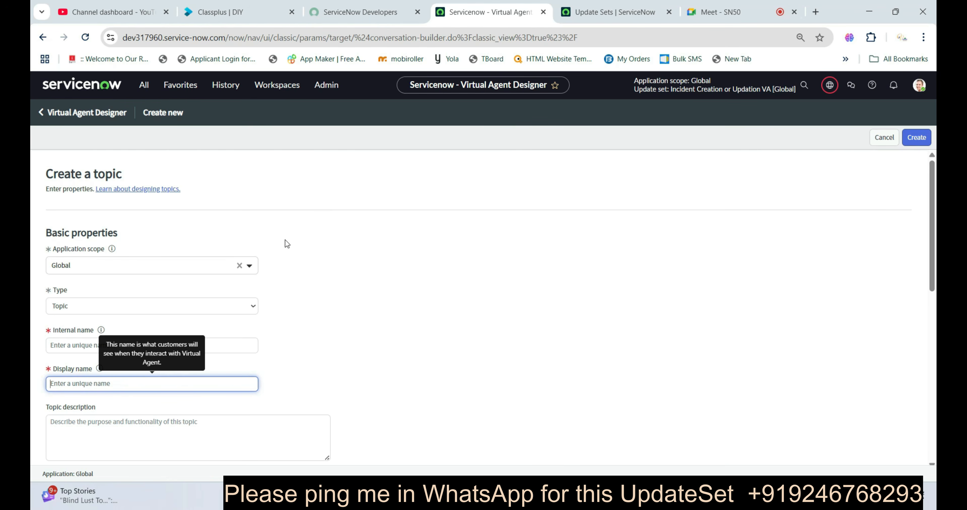
{"action": "scroll", "coordinate": [170, 275], "scroll_direction": "down", "scroll_amount": 3}
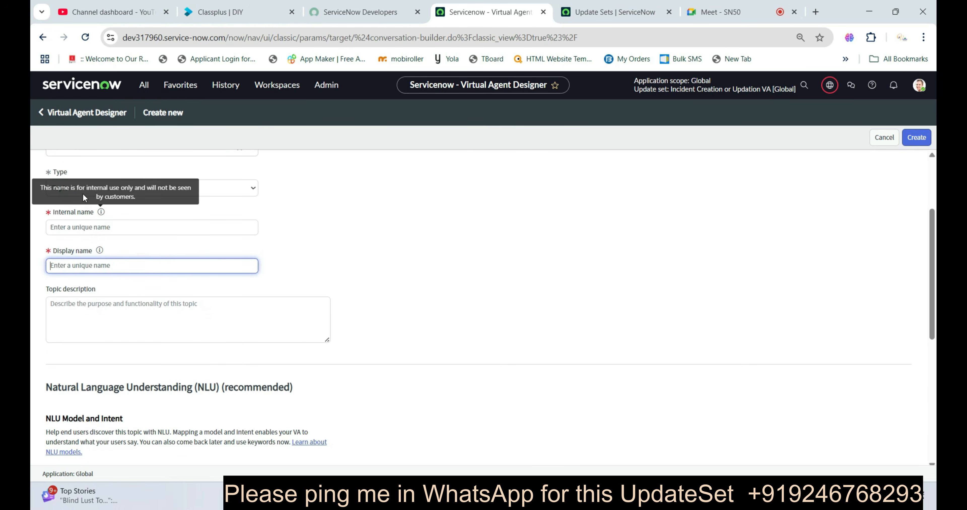
{"action": "left_click", "coordinate": [235, 188]}
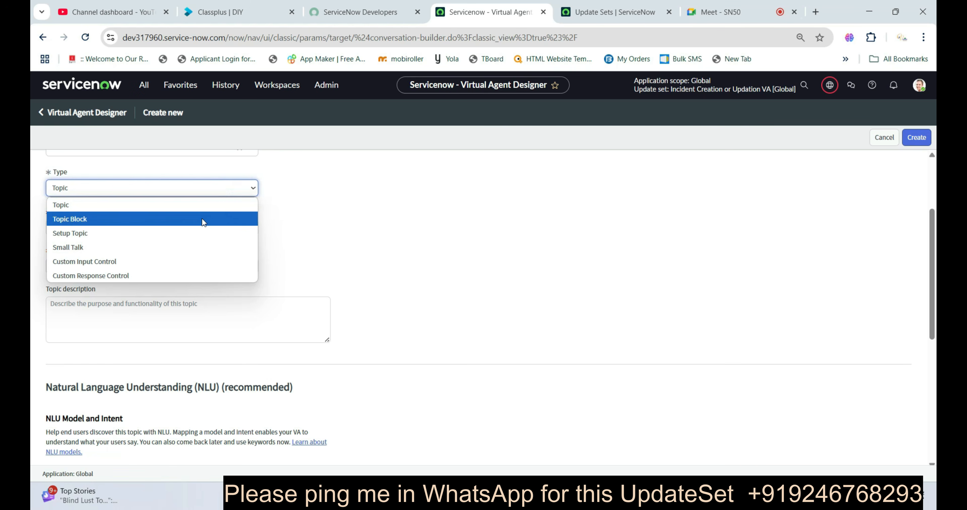
{"action": "left_click", "coordinate": [175, 206]}
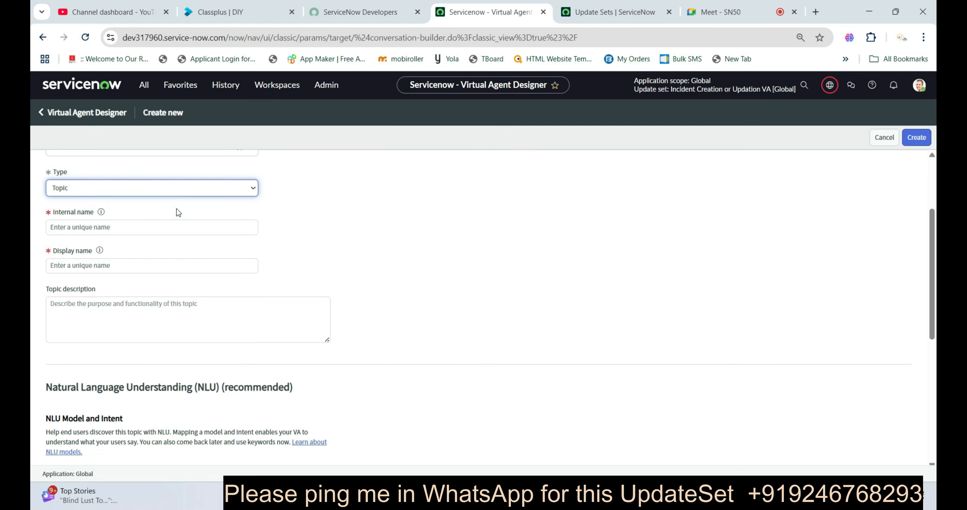
{"action": "left_click", "coordinate": [163, 227]}
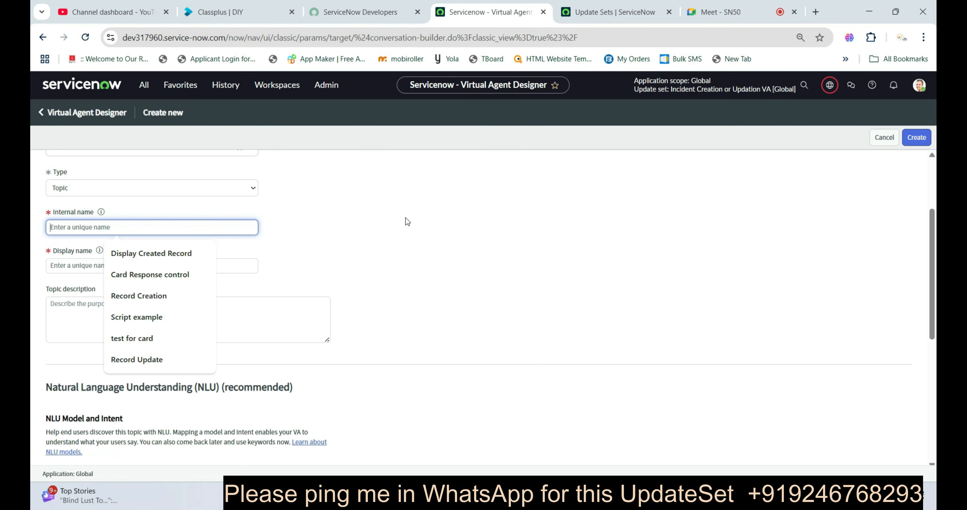
{"action": "type", "text": "I"}
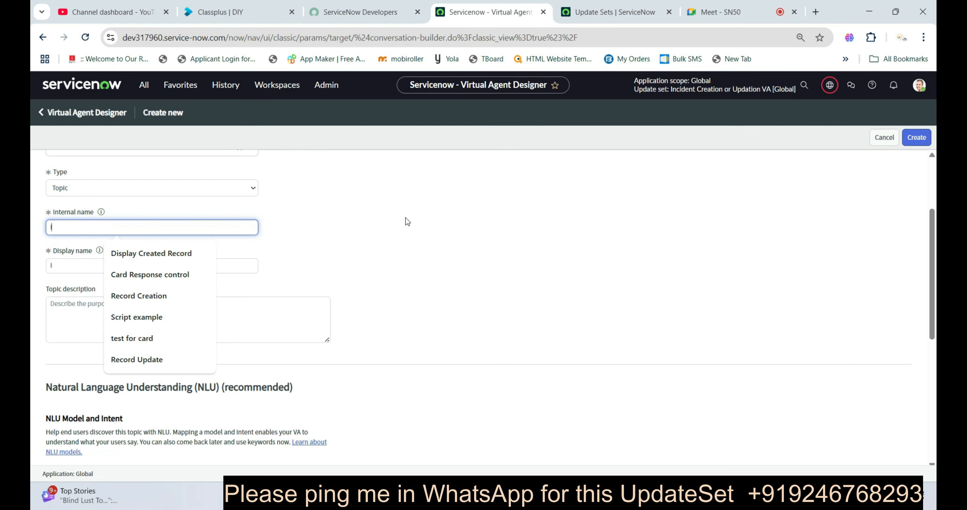
{"action": "type", "text": "ncident"}
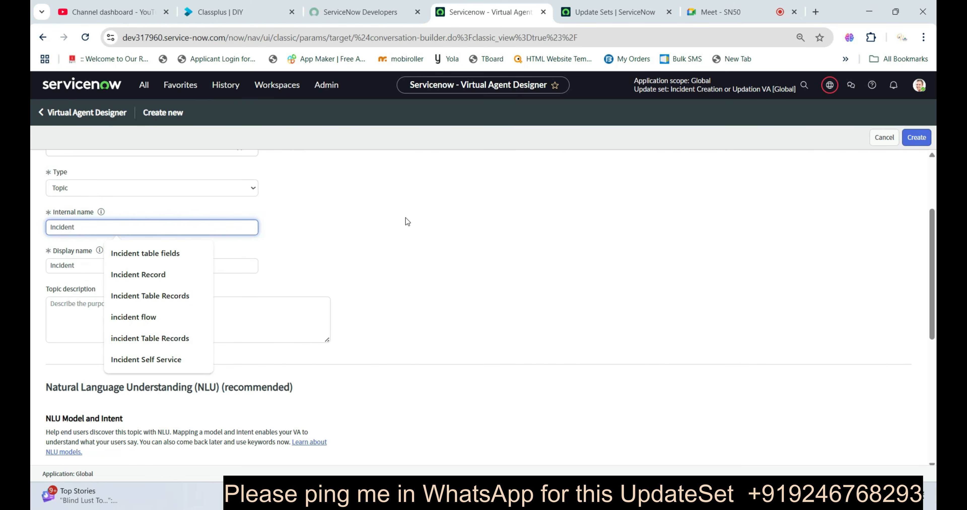
{"action": "type", "text": " create"}
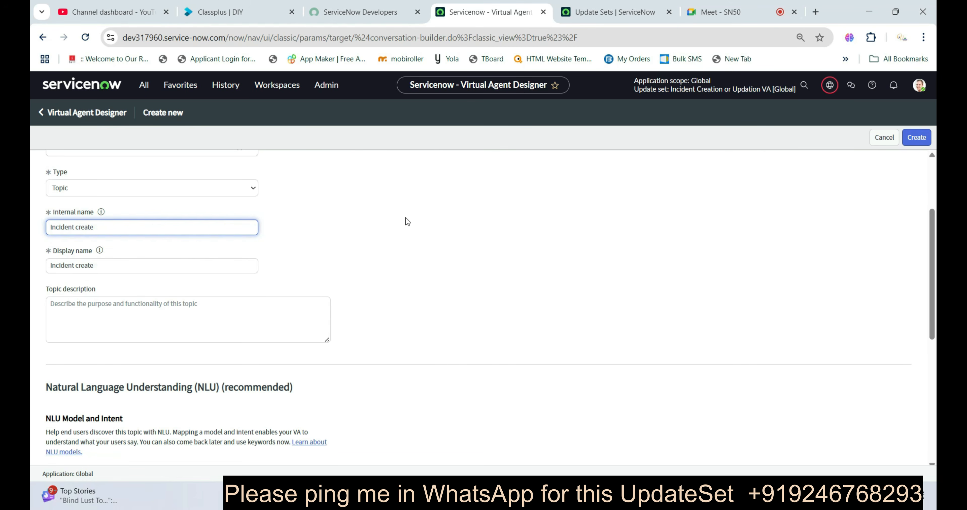
{"action": "type", "text": " or Update"}
Step: Describe the topic as "To create or update incident Record with the help of Virtual Agent" and create it
{"action": "scroll", "coordinate": [127, 265], "scroll_direction": "down", "scroll_amount": 2}
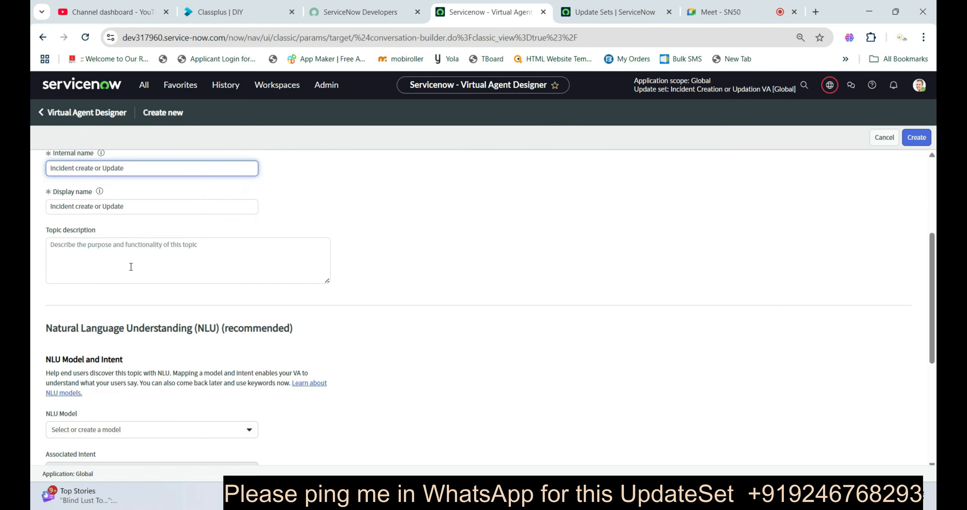
{"action": "left_click", "coordinate": [185, 254]}
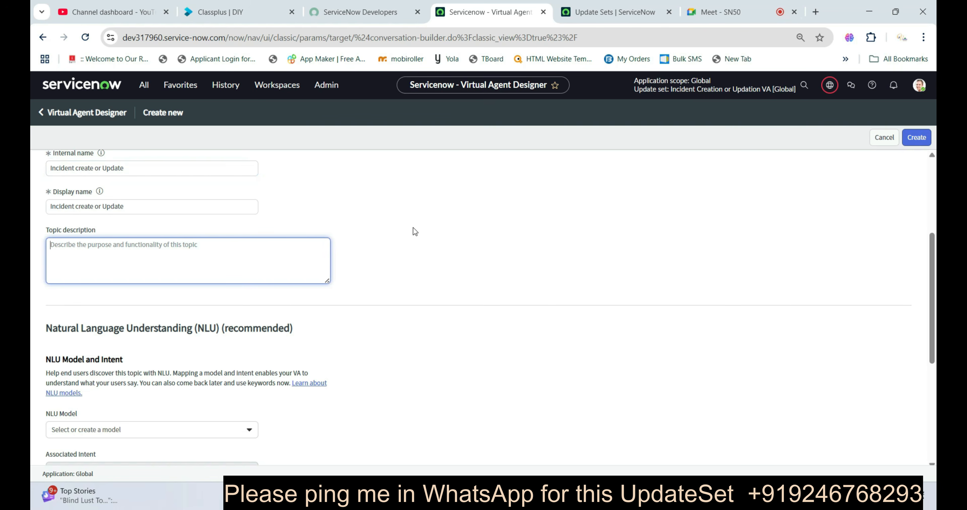
{"action": "type", "text": "To"}
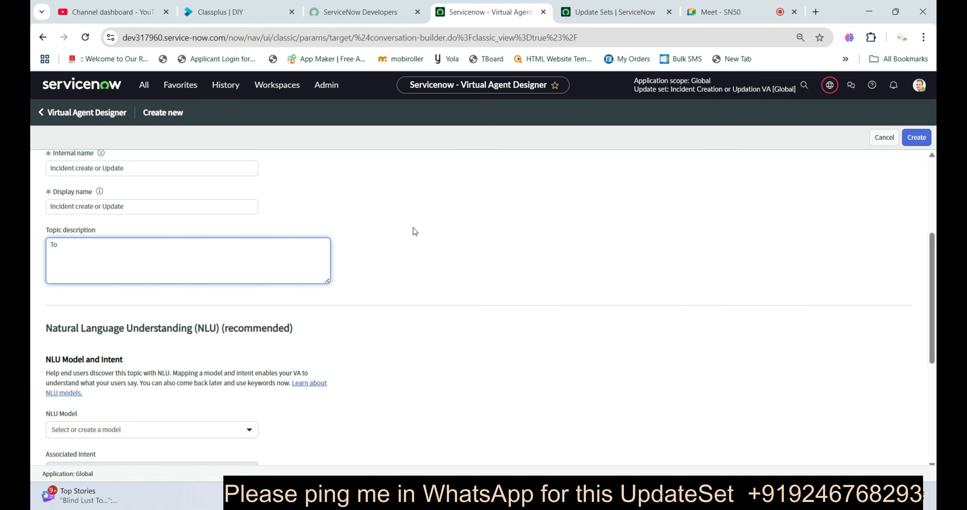
{"action": "type", "text": " create or update"}
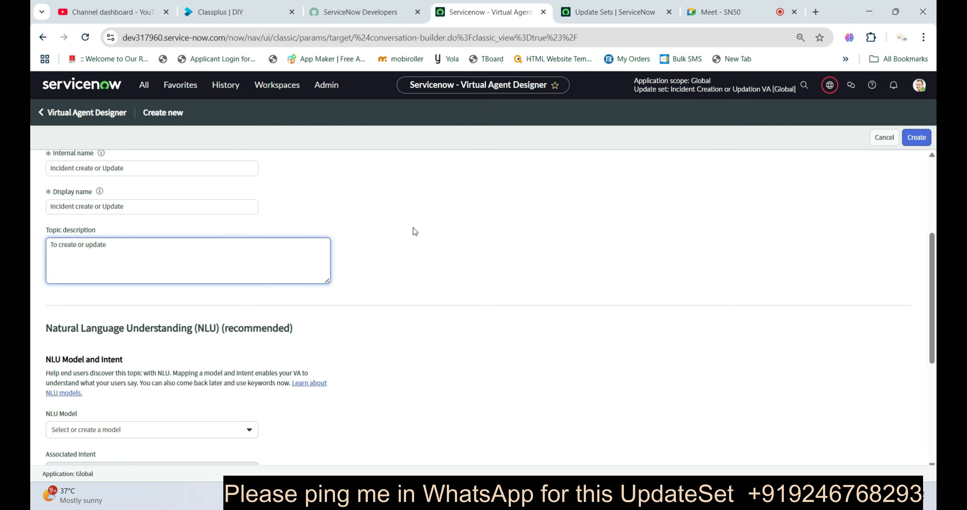
{"action": "type", "text": " incident s Record with the help of Vi"}
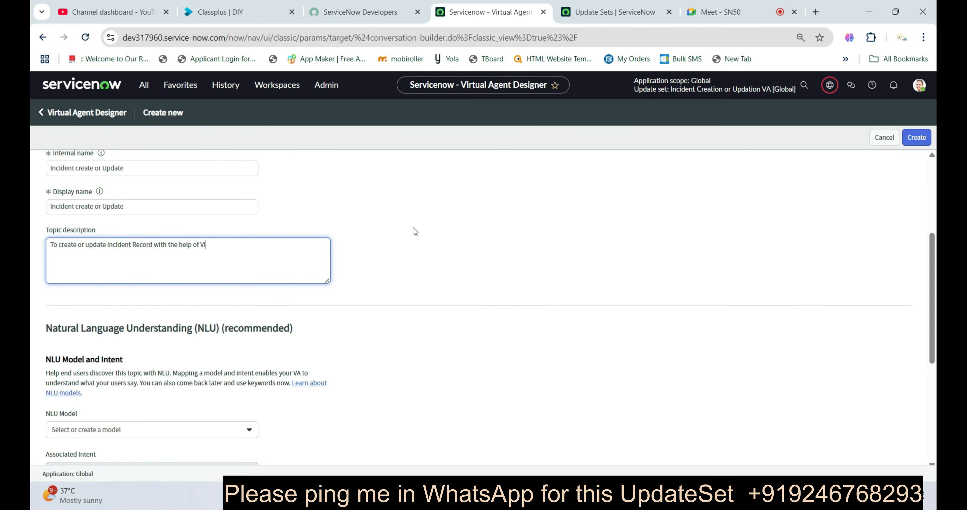
{"action": "type", "text": "rtual Agent"}
{"action": "scroll", "coordinate": [208, 323], "scroll_direction": "down", "scroll_amount": 3}
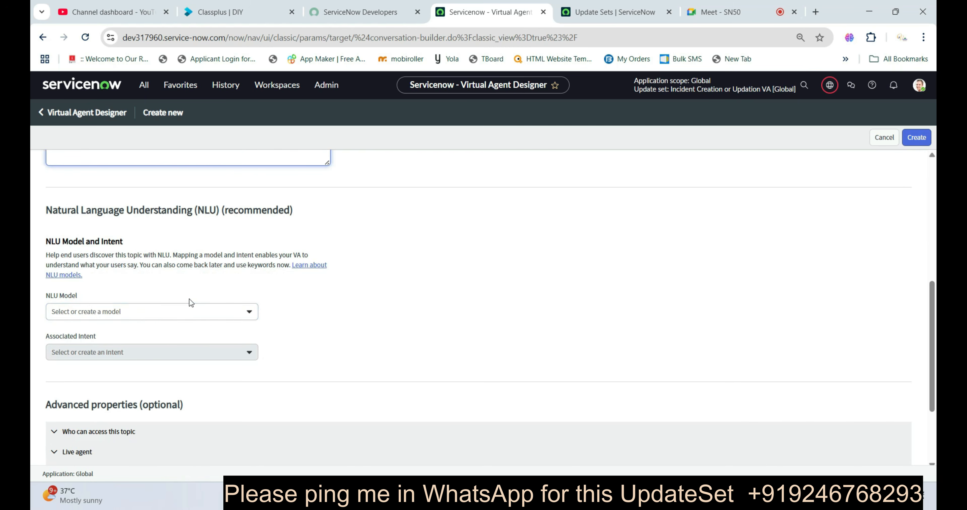
{"action": "scroll", "coordinate": [190, 298], "scroll_direction": "down", "scroll_amount": 3}
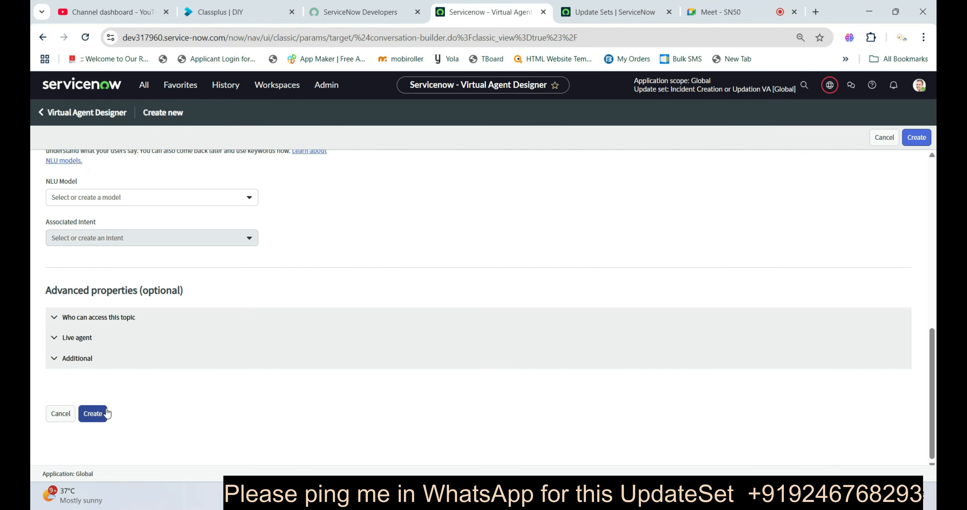
{"action": "left_click", "coordinate": [93, 414]}
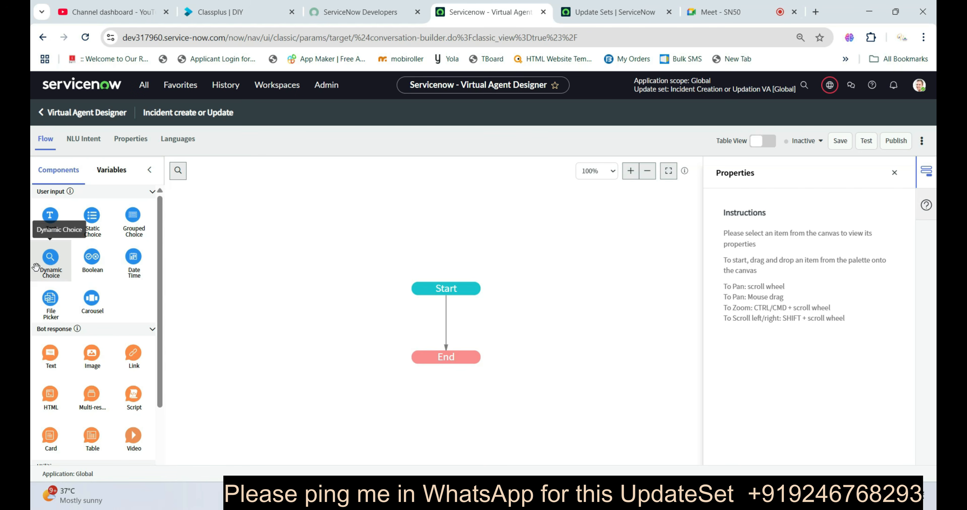
Step: Add a Text user input node between Start and End and name it "Welcoming User"
{"action": "left_click_drag", "start_coordinate": [51, 229], "coordinate": [493, 325]}
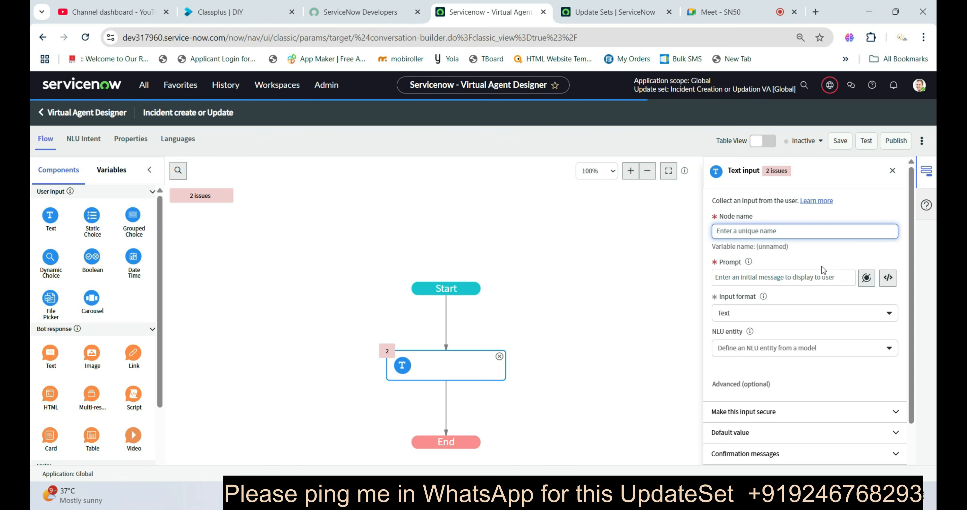
{"action": "type", "text": "Welcomei"}
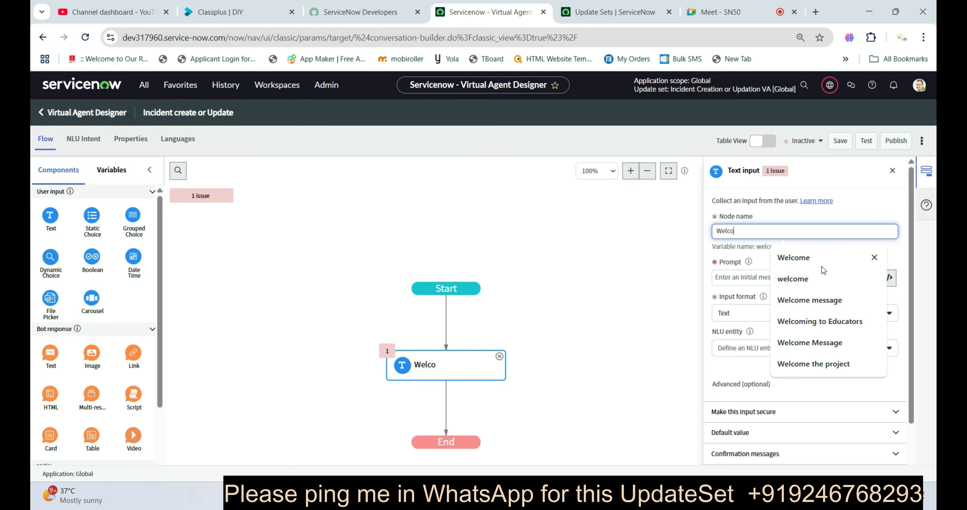
{"action": "key", "text": "BackSpace"}
{"action": "key", "text": "BackSpace"}
{"action": "type", "text": "ing"}
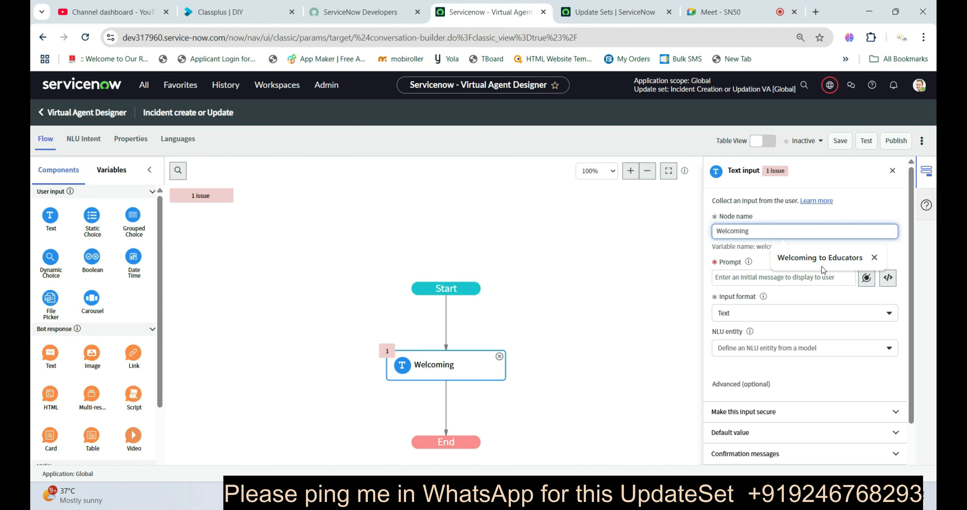
{"action": "key", "text": "BackSpace"}
{"action": "key", "text": "BackSpace"}
{"action": "key", "text": "BackSpace"}
{"action": "type", "text": "ing User"}
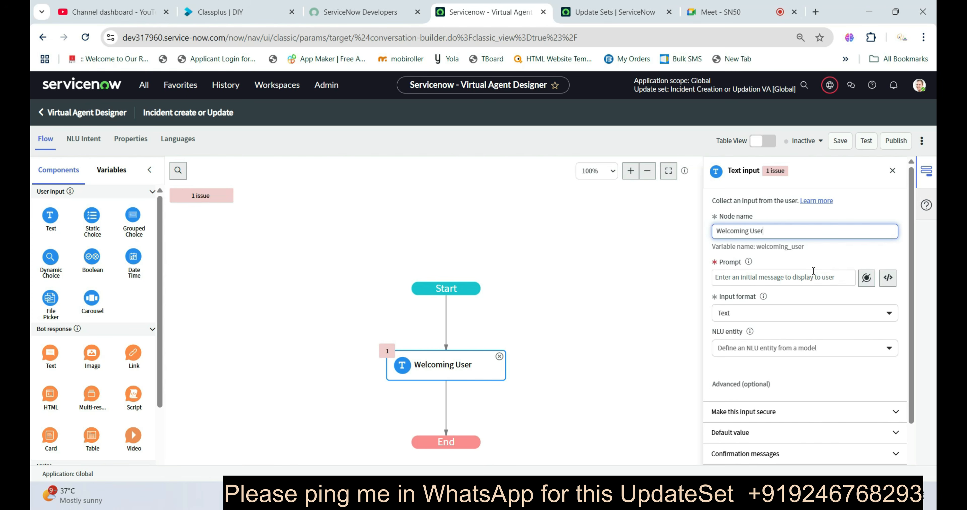
Step: Begin the Welcoming User prompt with "Hi" followed by the First name data pill from the User input variable
{"action": "left_click", "coordinate": [813, 272]}
{"action": "type", "text": "Hi"}
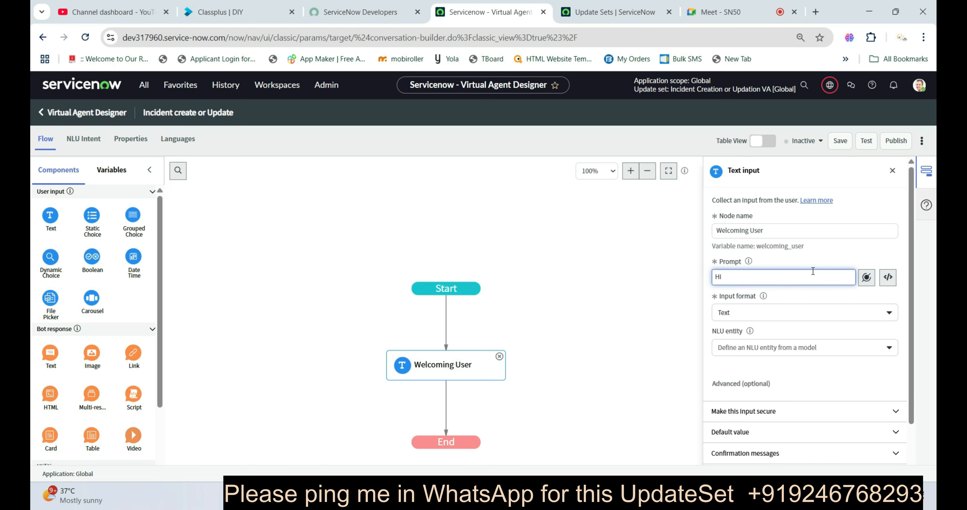
{"action": "left_click", "coordinate": [866, 280]}
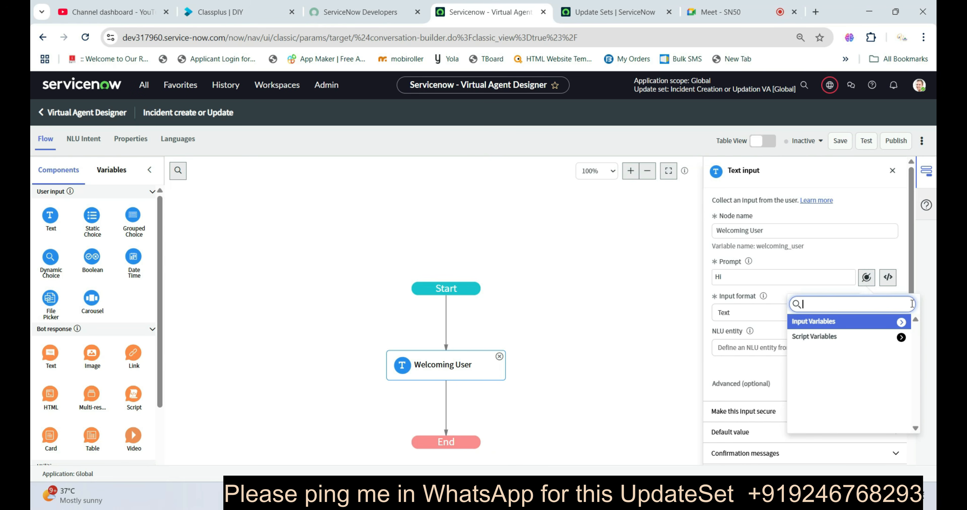
{"action": "left_click", "coordinate": [902, 322]}
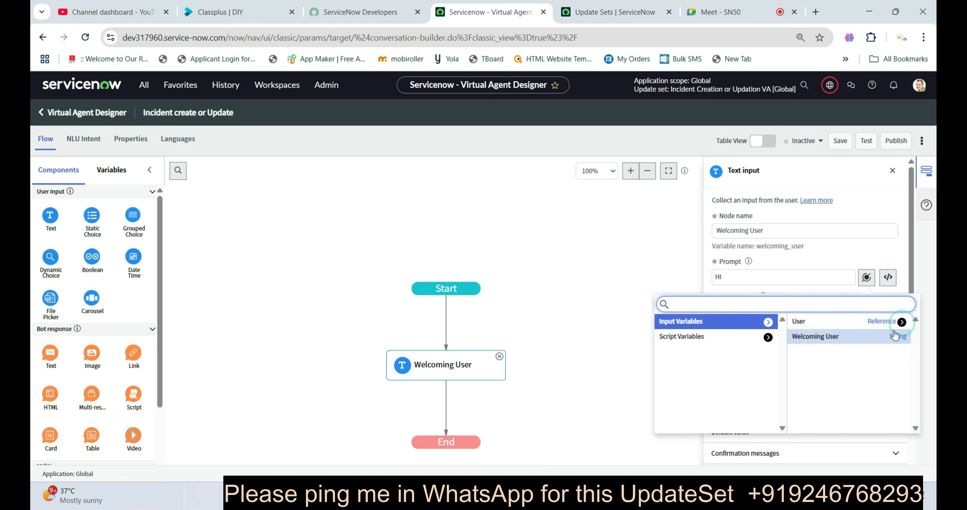
{"action": "left_click", "coordinate": [901, 322]}
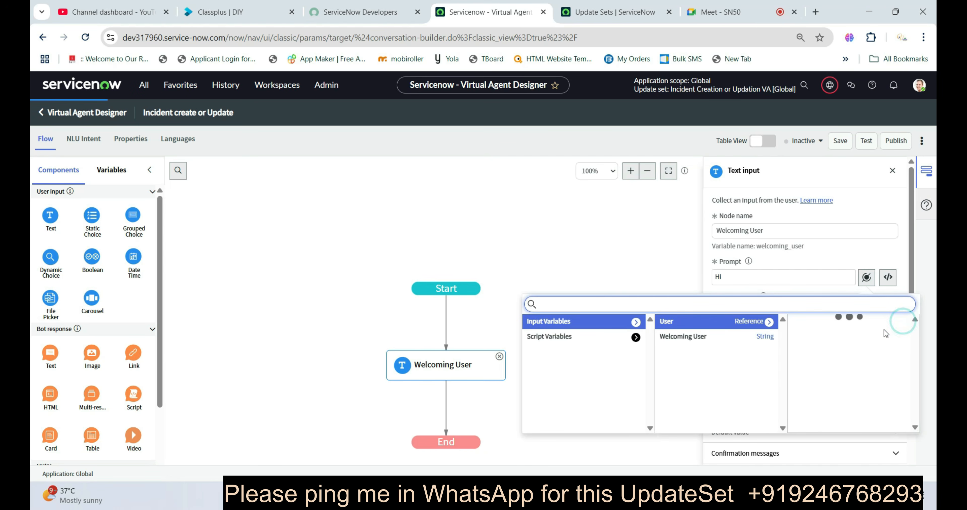
{"action": "scroll", "coordinate": [852, 394], "scroll_direction": "down", "scroll_amount": 4}
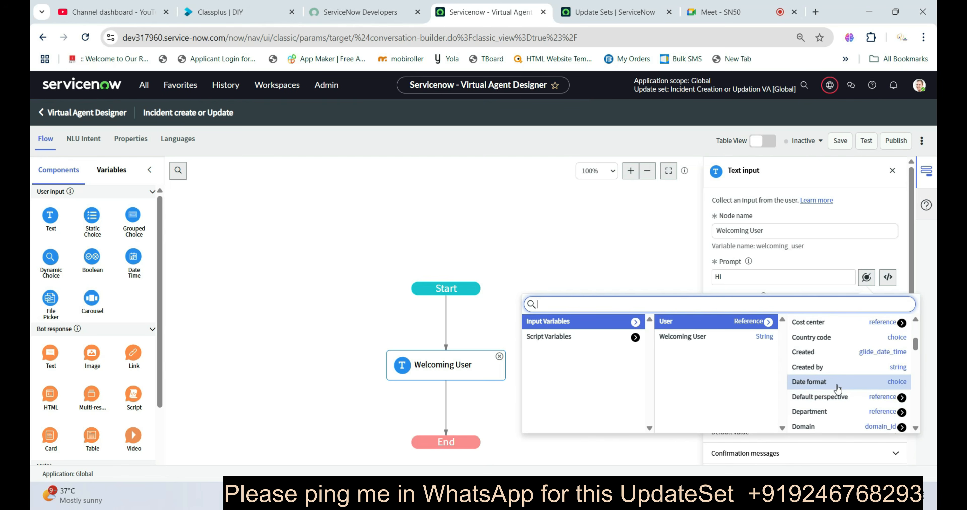
{"action": "scroll", "coordinate": [838, 390], "scroll_direction": "down", "scroll_amount": 5}
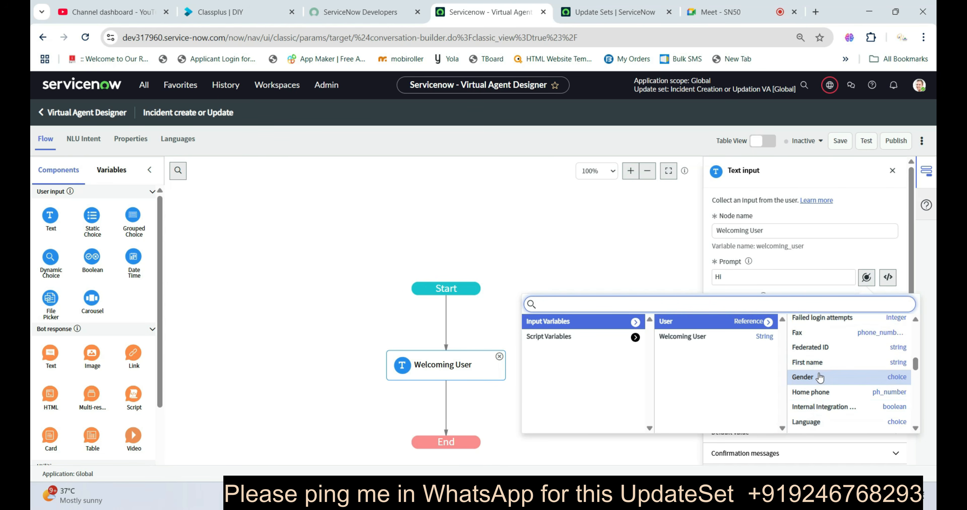
{"action": "scroll", "coordinate": [815, 365], "scroll_direction": "up", "scroll_amount": 2}
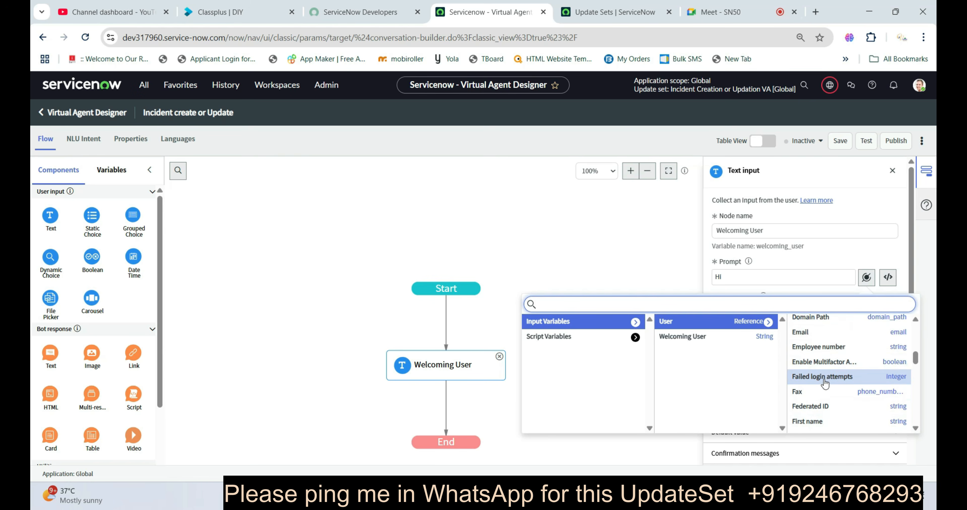
{"action": "scroll", "coordinate": [824, 368], "scroll_direction": "up", "scroll_amount": 2}
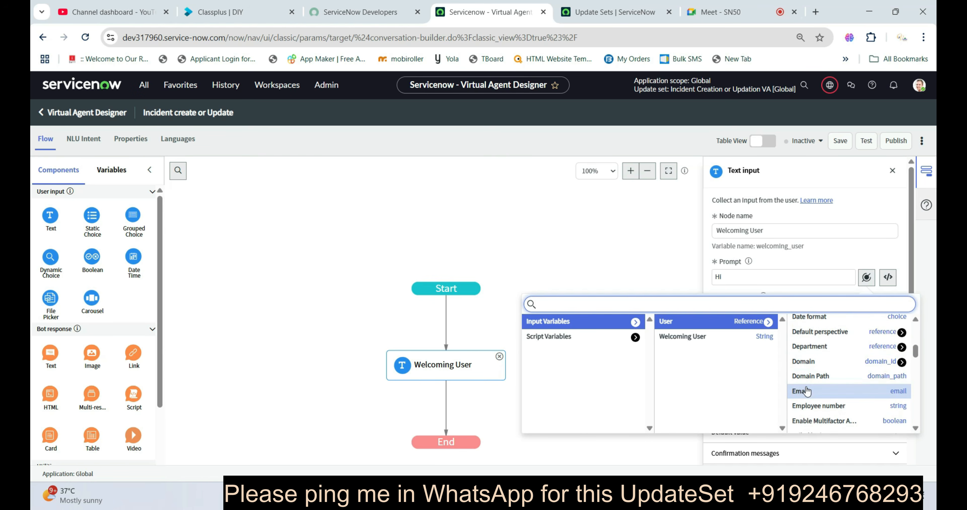
{"action": "scroll", "coordinate": [809, 371], "scroll_direction": "up", "scroll_amount": 1}
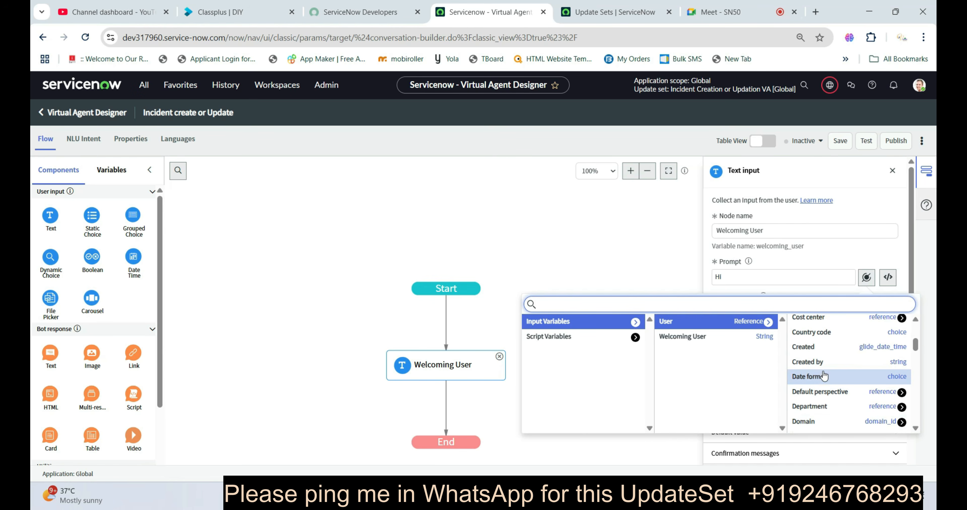
{"action": "scroll", "coordinate": [825, 375], "scroll_direction": "up", "scroll_amount": 3}
{"action": "scroll", "coordinate": [823, 376], "scroll_direction": "down", "scroll_amount": 8}
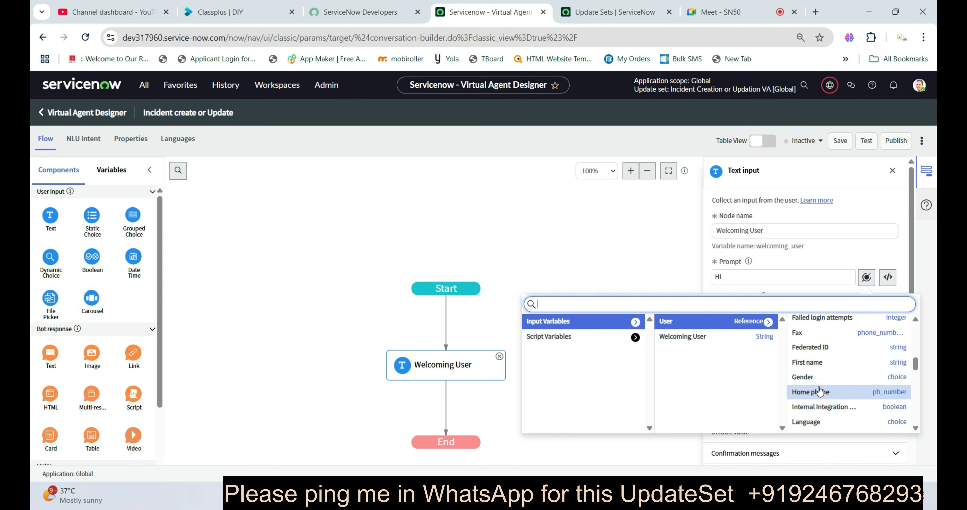
{"action": "left_click", "coordinate": [807, 362]}
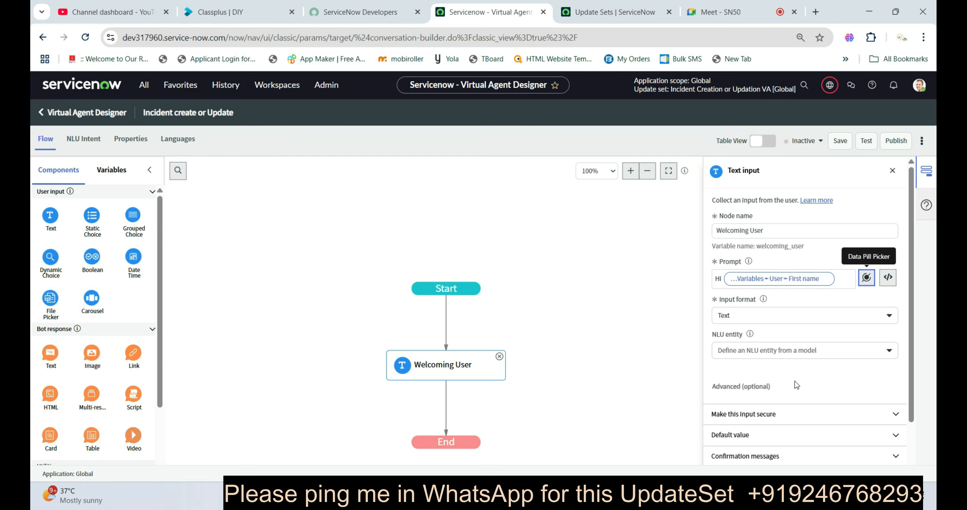
Step: Complete the prompt with a comma after the first name and "Welcome to Varshtiha Education." on a new line
{"action": "left_click", "coordinate": [839, 281]}
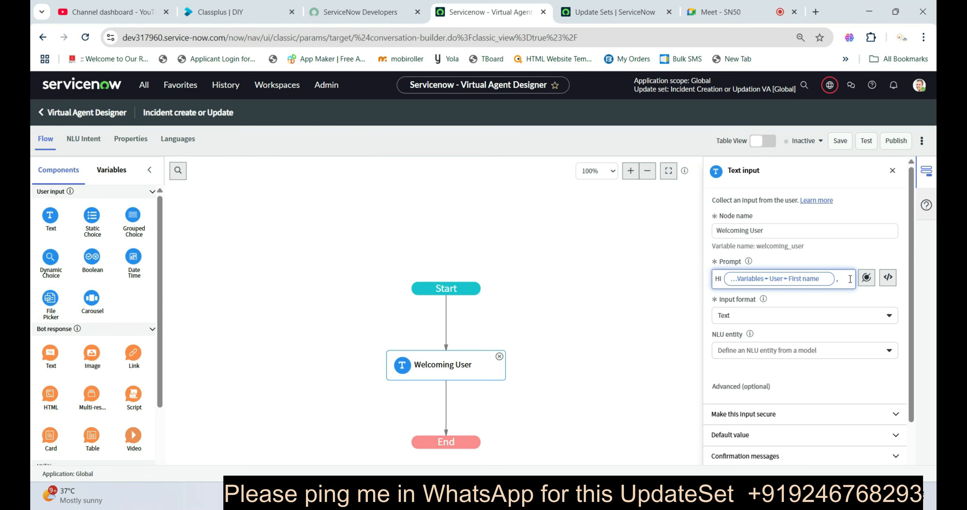
{"action": "type", "text": ","}
{"action": "key", "text": "Return"}
{"action": "type", "text": "W"}
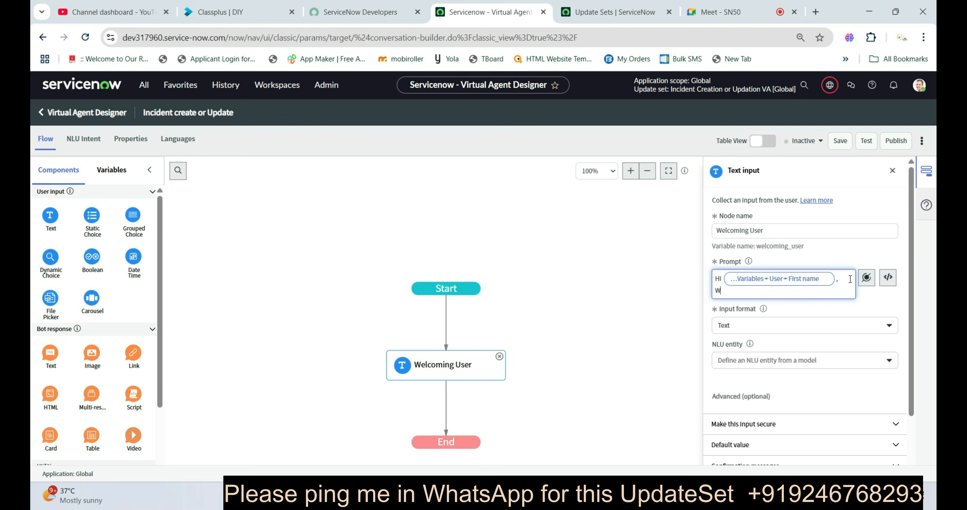
{"action": "type", "text": "elcome to Varshtiha Education"}
{"action": "scroll", "coordinate": [786, 395], "scroll_direction": "down", "scroll_amount": 2}
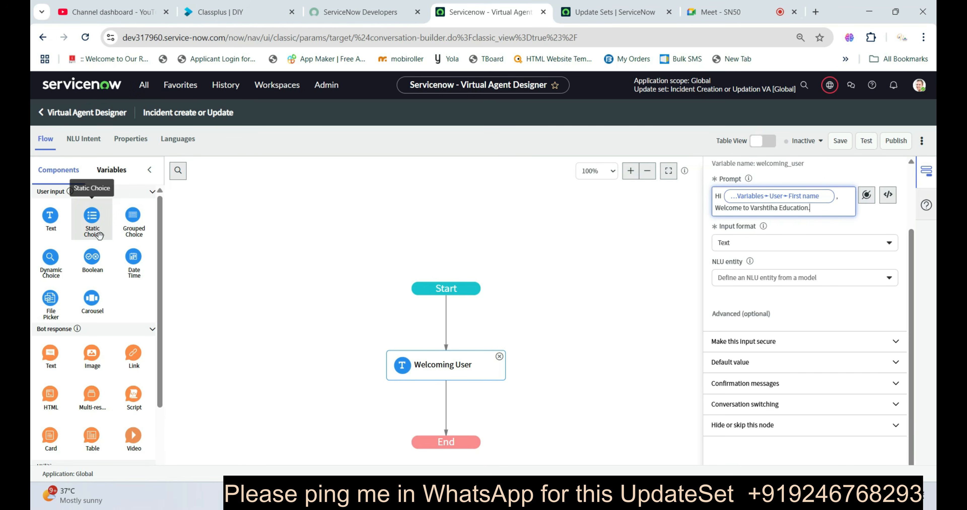
Step: Add a Static Choice user input node between Welcoming User and End and name it "Choice selection"
{"action": "left_click_drag", "start_coordinate": [94, 224], "coordinate": [448, 409]}
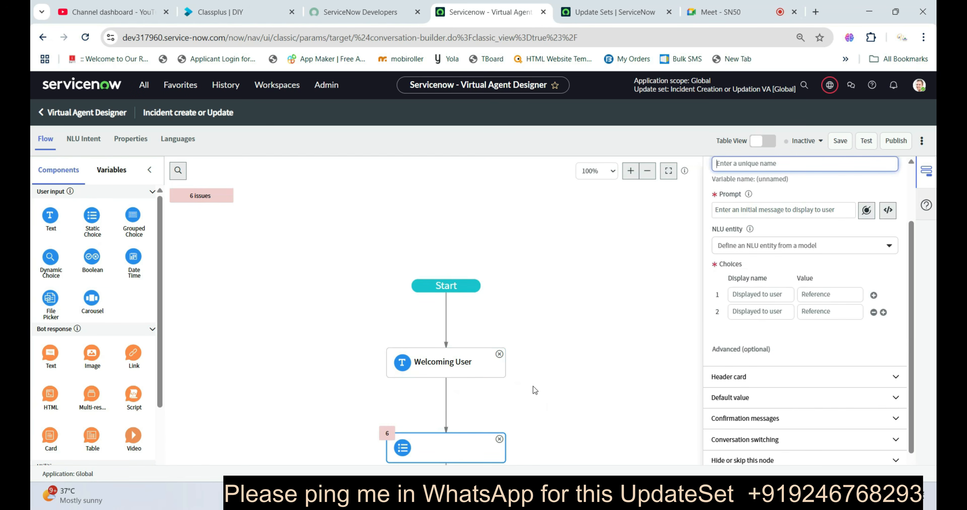
{"action": "scroll", "coordinate": [591, 300], "scroll_direction": "down", "scroll_amount": 2}
{"action": "left_click", "coordinate": [755, 209]}
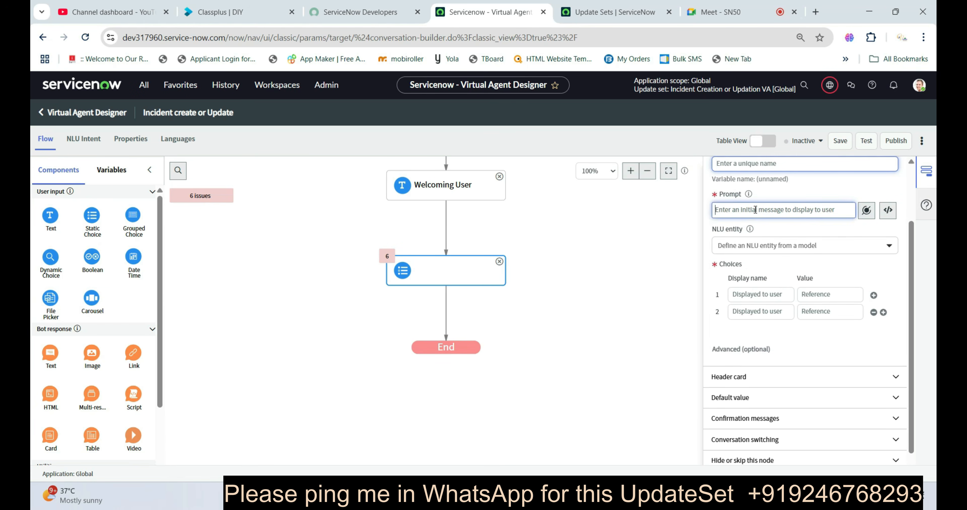
{"action": "scroll", "coordinate": [756, 244], "scroll_direction": "up", "scroll_amount": 2}
{"action": "left_click", "coordinate": [746, 241]}
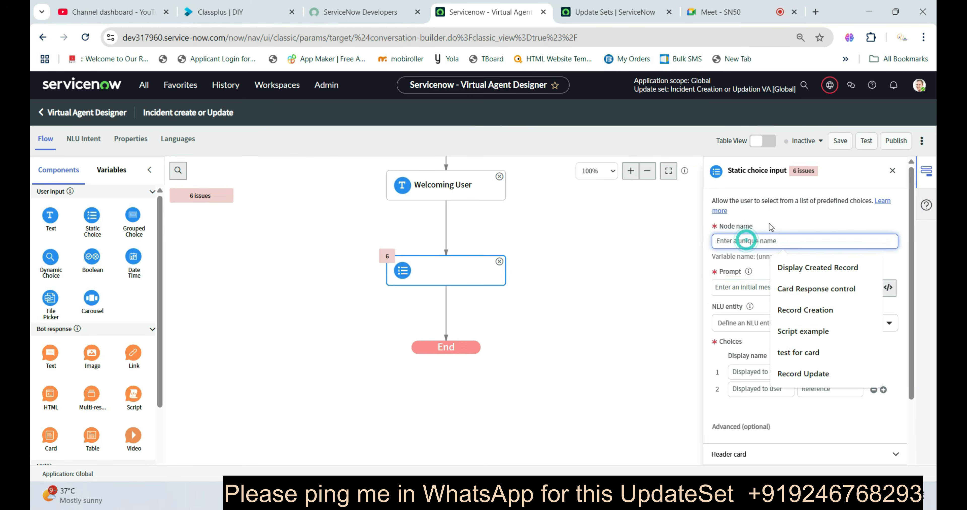
{"action": "type", "text": "Choi"}
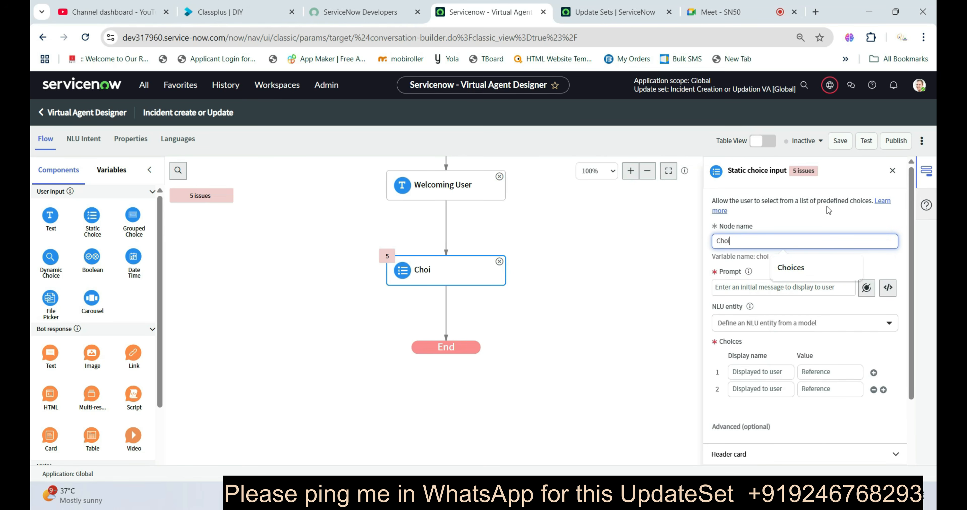
{"action": "type", "text": "ce sele"}
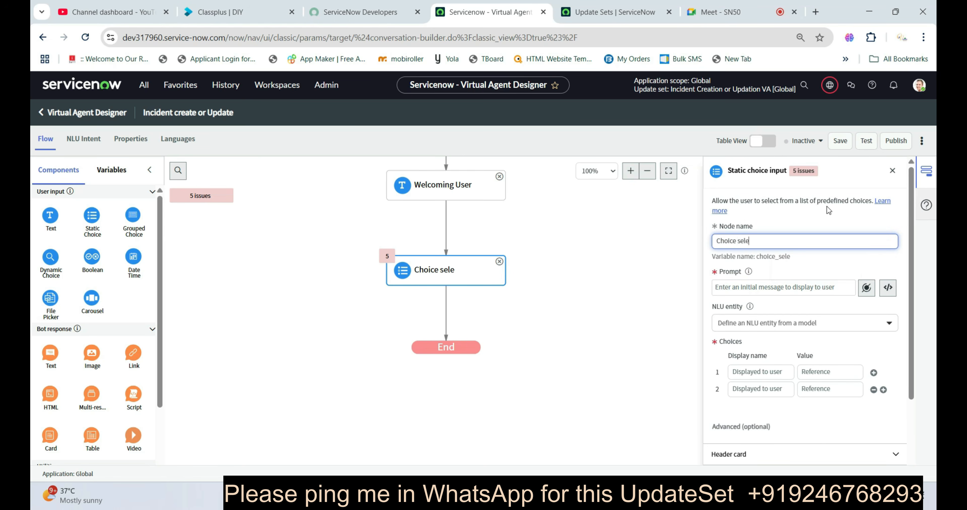
{"action": "type", "text": "ction"}
Step: Set the Choice selection node's prompt to "Please select your choice"
{"action": "left_click", "coordinate": [831, 286]}
{"action": "type", "text": "P"}
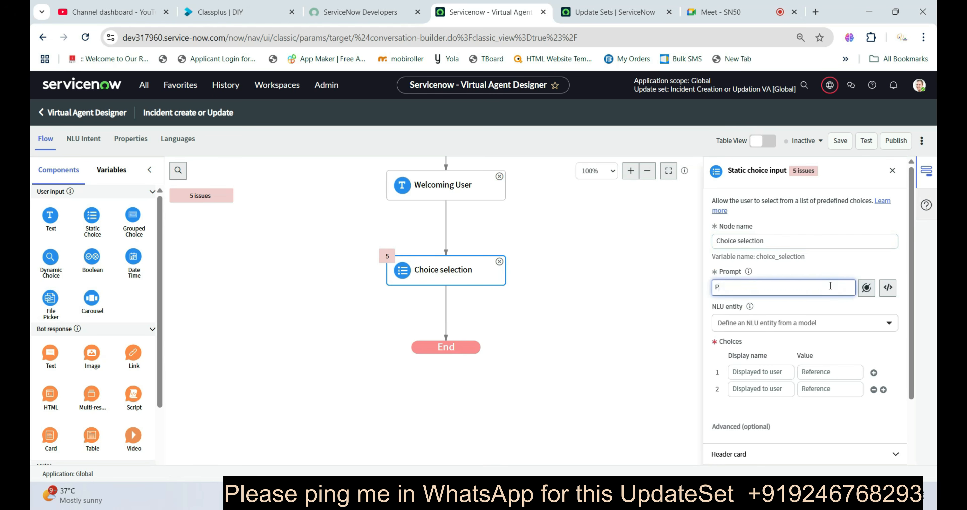
{"action": "type", "text": "lease select your choice"}
Step: Define the first choice with the display name "Create Incident" and the value "create"
{"action": "left_click", "coordinate": [767, 372]}
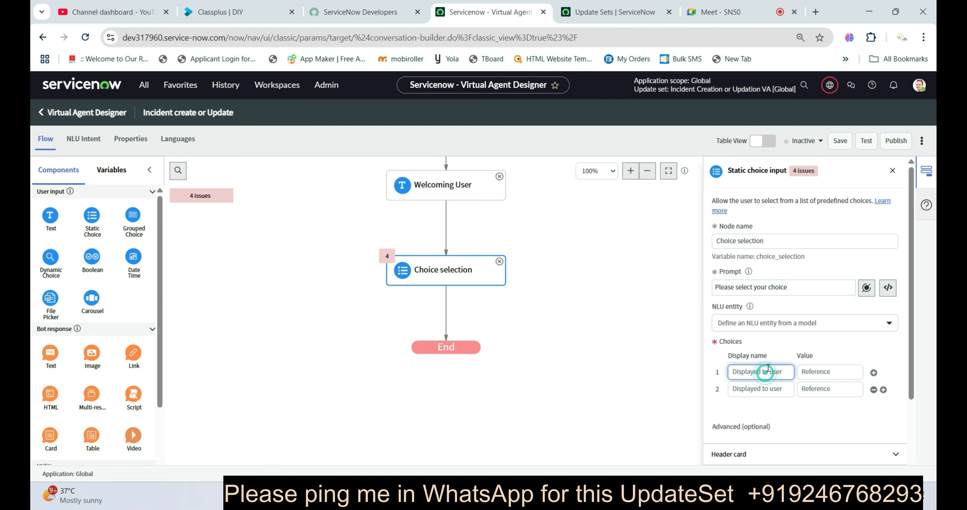
{"action": "type", "text": "Creat"}
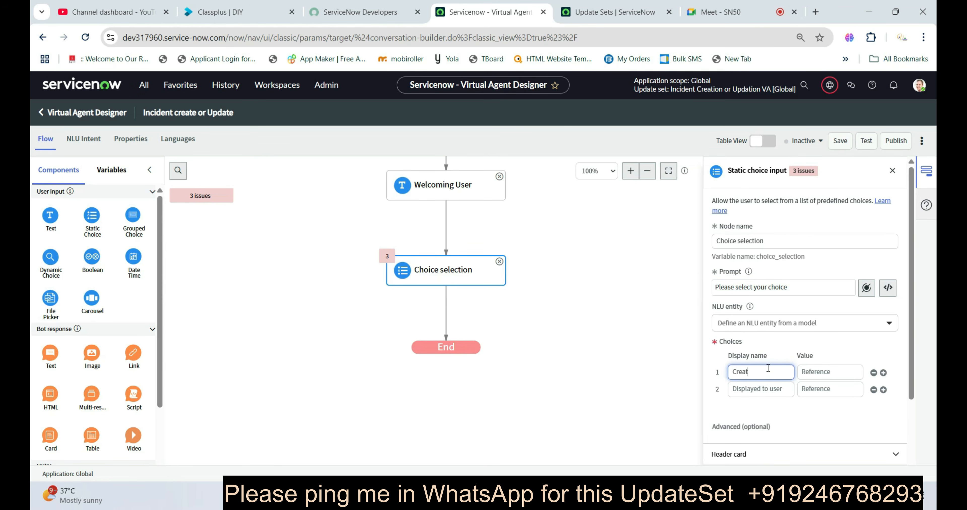
{"action": "type", "text": "e Incidetnt"}
{"action": "key", "text": "Tab"}
{"action": "type", "text": "create"}
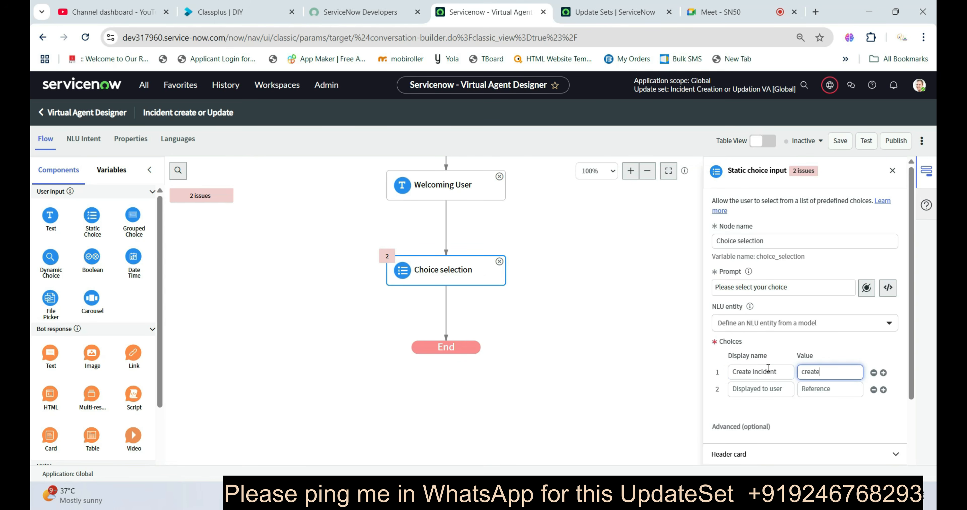
Step: Define the second choice with the display name "Update Existing Incident" and the value "update"
{"action": "key", "text": "Tab"}
{"action": "key", "text": "Tab"}
{"action": "key", "text": "Tab"}
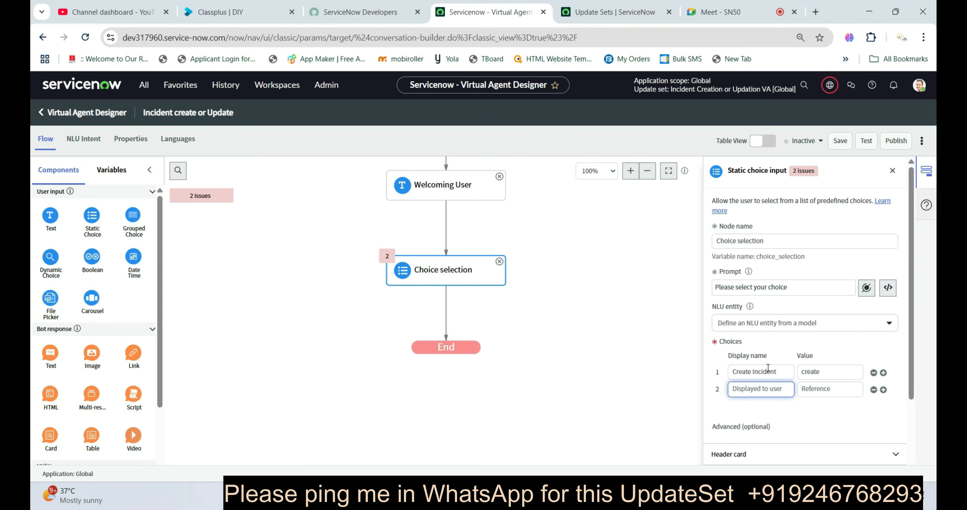
{"action": "type", "text": "Update "}
{"action": "type", "text": "Ex"}
{"action": "type", "text": "isting "}
{"action": "type", "text": "Incident"}
{"action": "key", "text": "Tab"}
{"action": "type", "text": "U"}
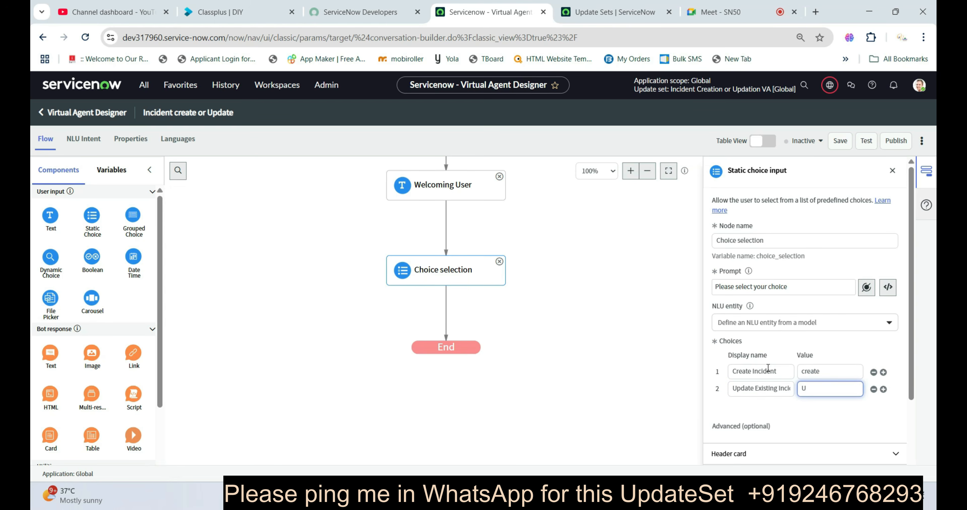
{"action": "type", "text": "pdate"}
Step: Set the Choice selection node's input completion confirmation message to "Thank you for choosing your choice"
{"action": "scroll", "coordinate": [773, 404], "scroll_direction": "down", "scroll_amount": 3}
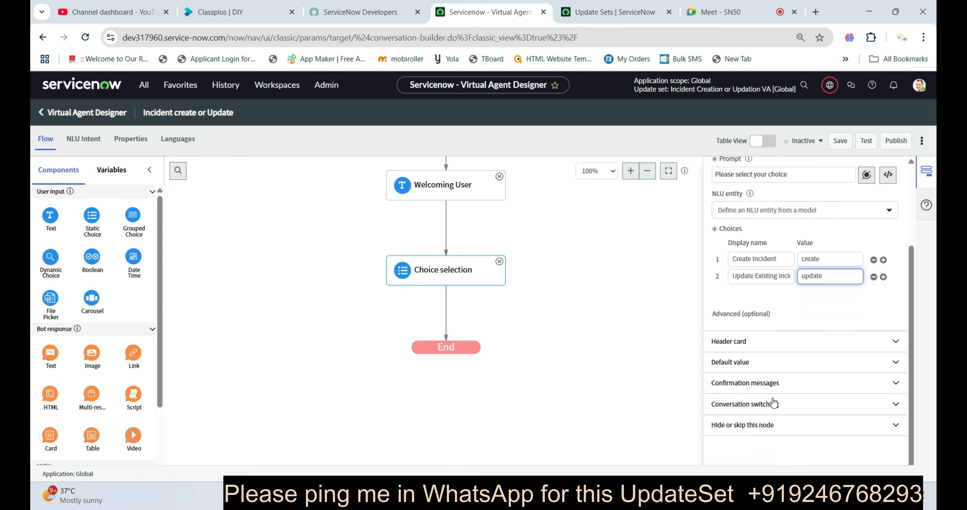
{"action": "left_click", "coordinate": [749, 389]}
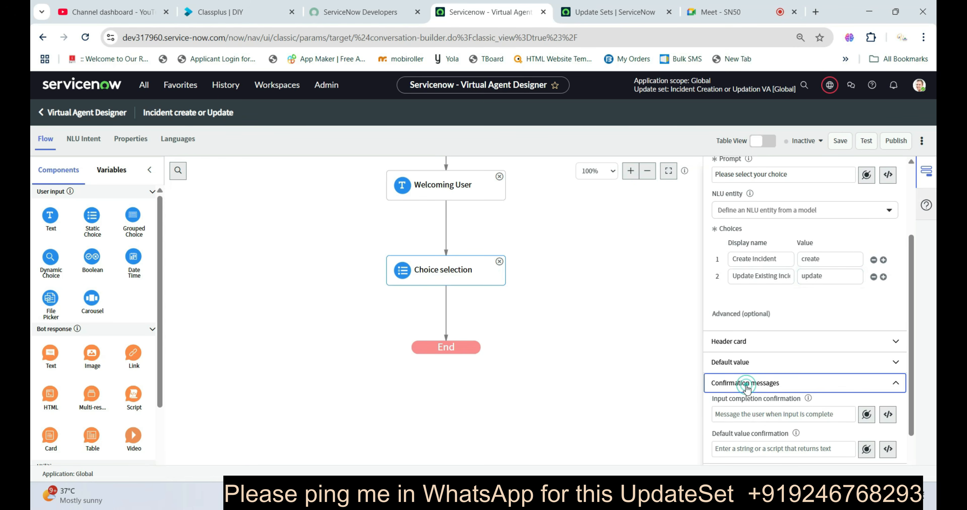
{"action": "left_click", "coordinate": [739, 415]}
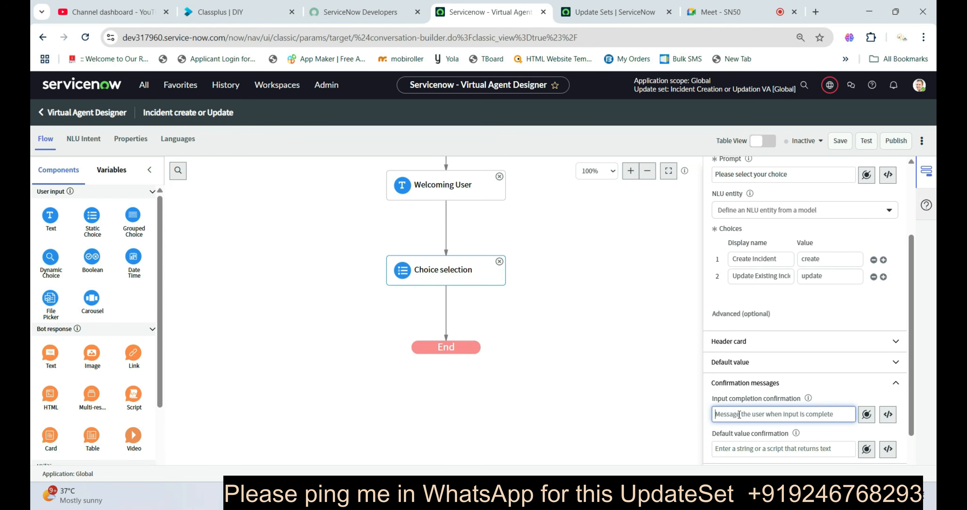
{"action": "type", "text": "Thank"}
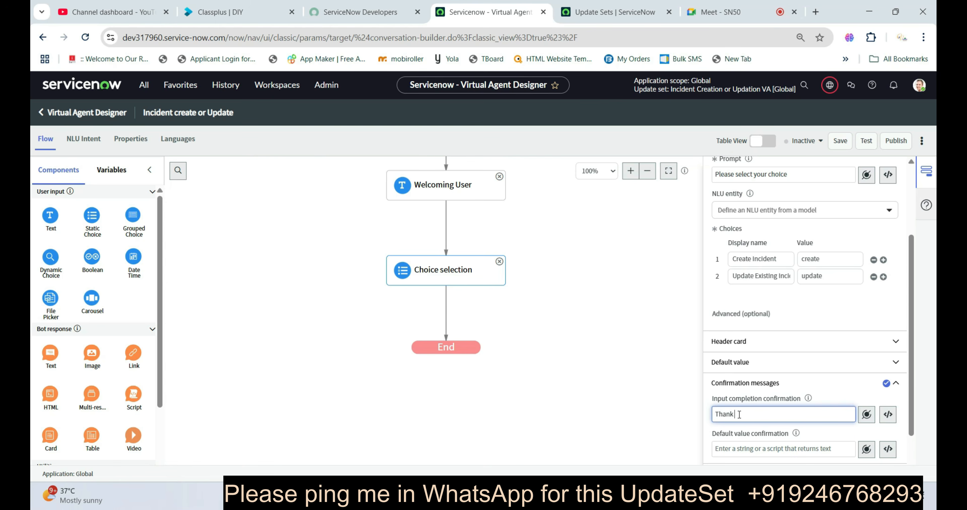
{"action": "type", "text": " you for choosing your choice"}
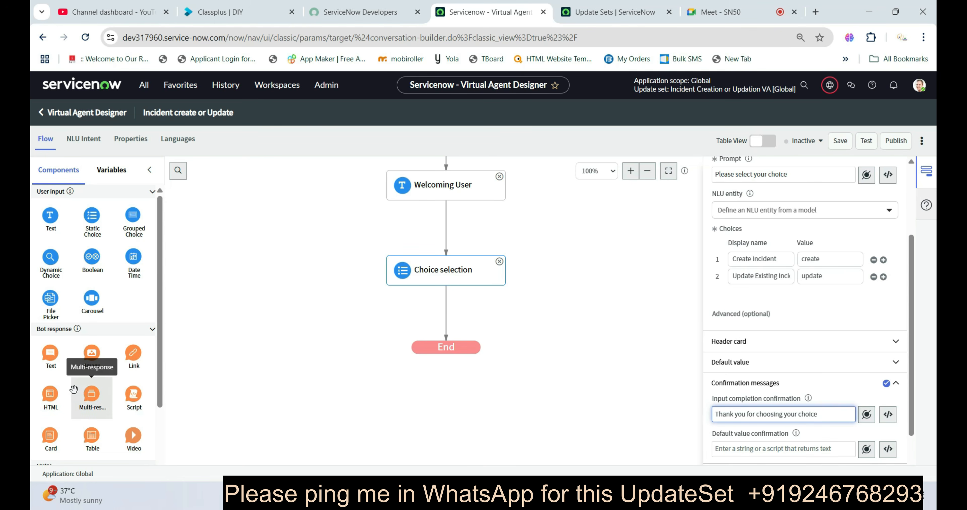
Step: Add a Decision utility between Choice selection and End and give it a second branch
{"action": "scroll", "coordinate": [73, 390], "scroll_direction": "down", "scroll_amount": 3}
{"action": "scroll", "coordinate": [88, 360], "scroll_direction": "down", "scroll_amount": 1}
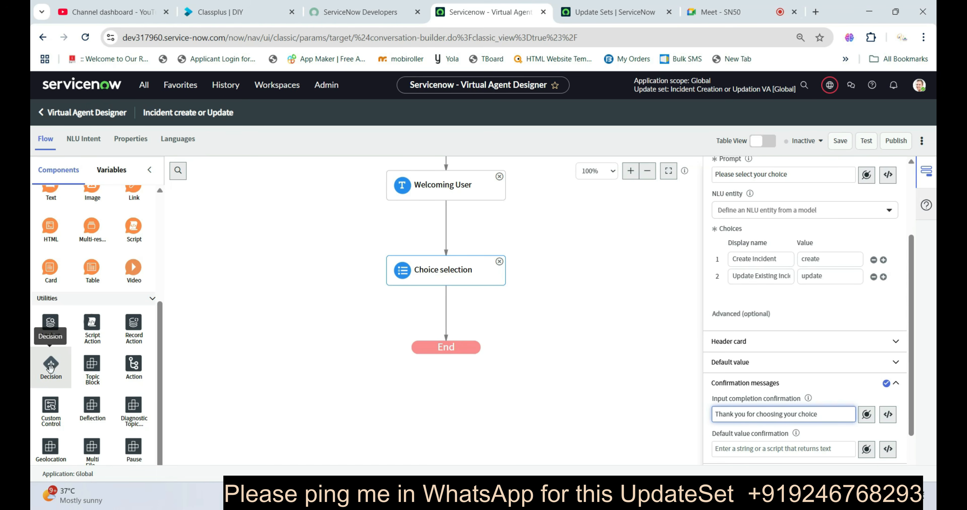
{"action": "left_click_drag", "start_coordinate": [52, 368], "coordinate": [444, 321]}
{"action": "scroll", "coordinate": [549, 330], "scroll_direction": "down", "scroll_amount": 2}
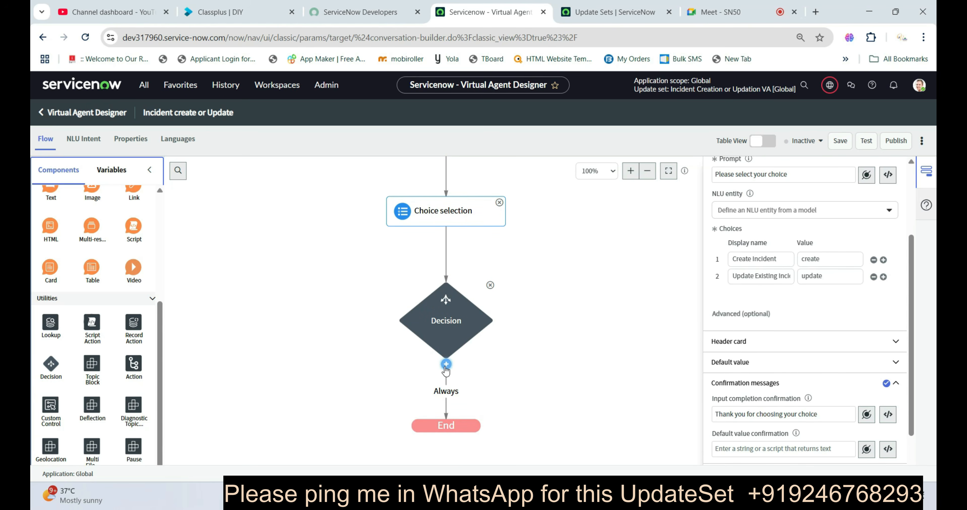
{"action": "left_click", "coordinate": [446, 367]}
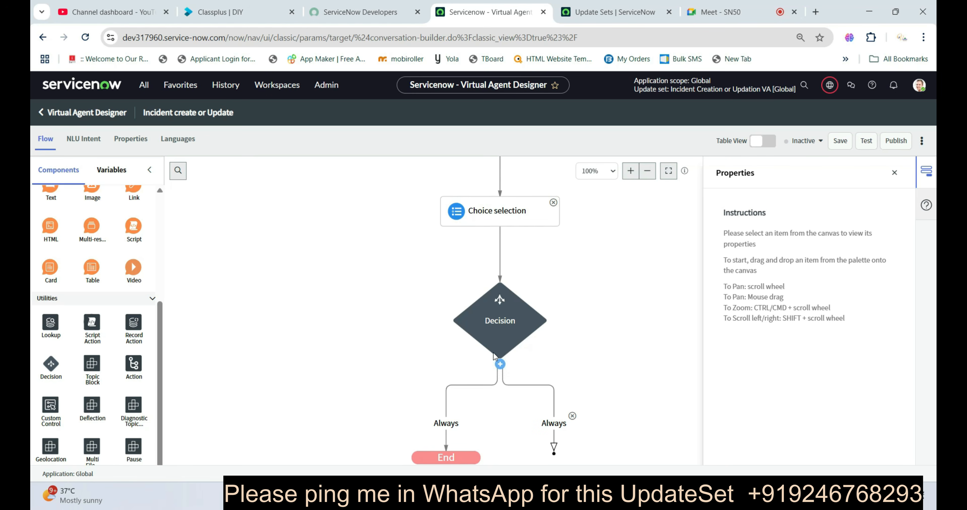
Step: Rename the Decision node to "Incident Decision"
{"action": "left_click", "coordinate": [500, 316]}
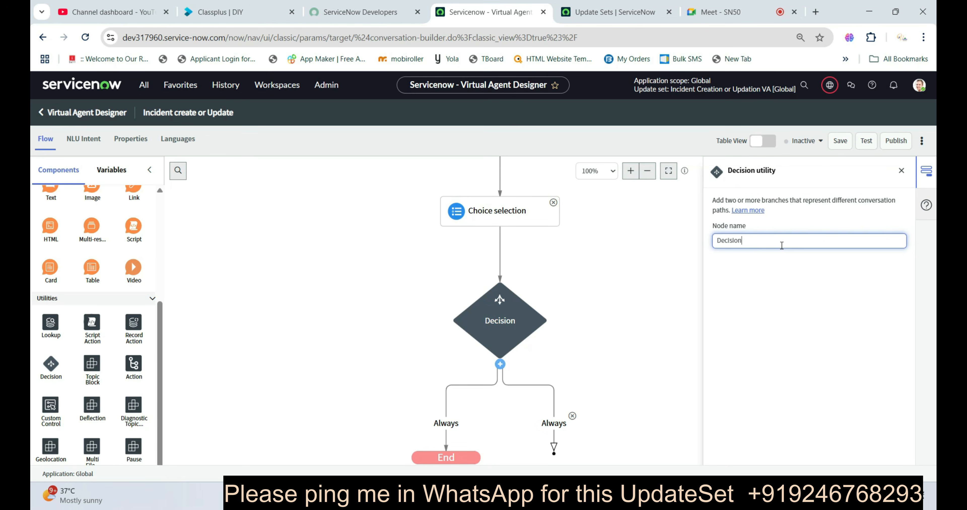
{"action": "double_click", "coordinate": [739, 240]}
{"action": "type", "text": "Incid"}
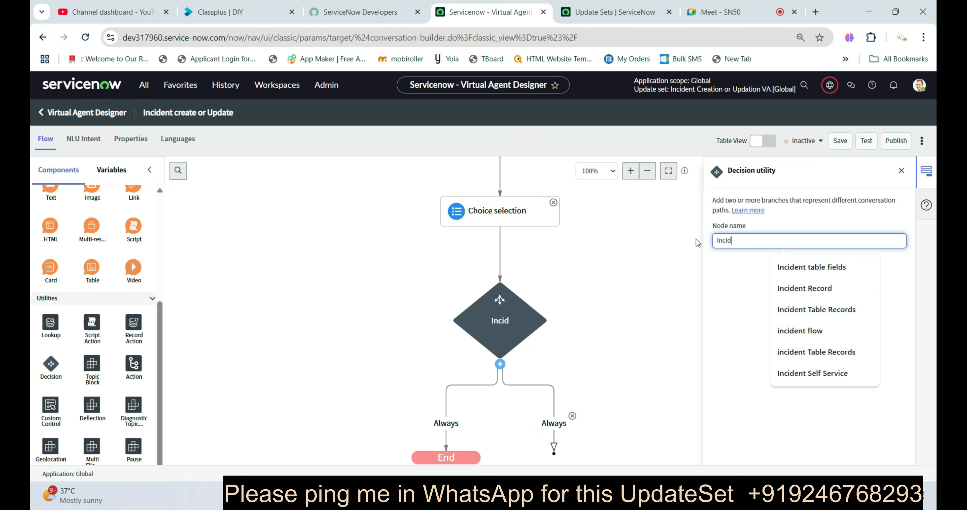
{"action": "type", "text": "ent Dec"}
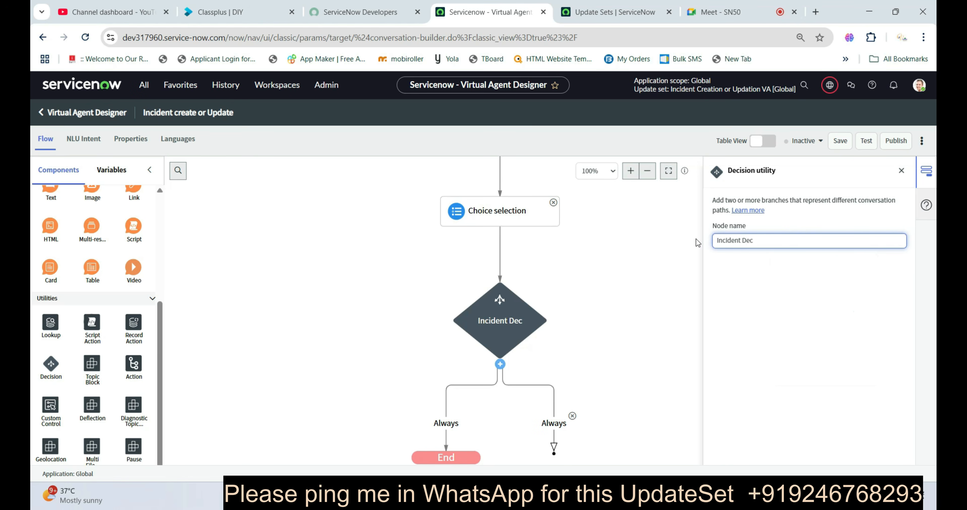
{"action": "type", "text": "ision"}
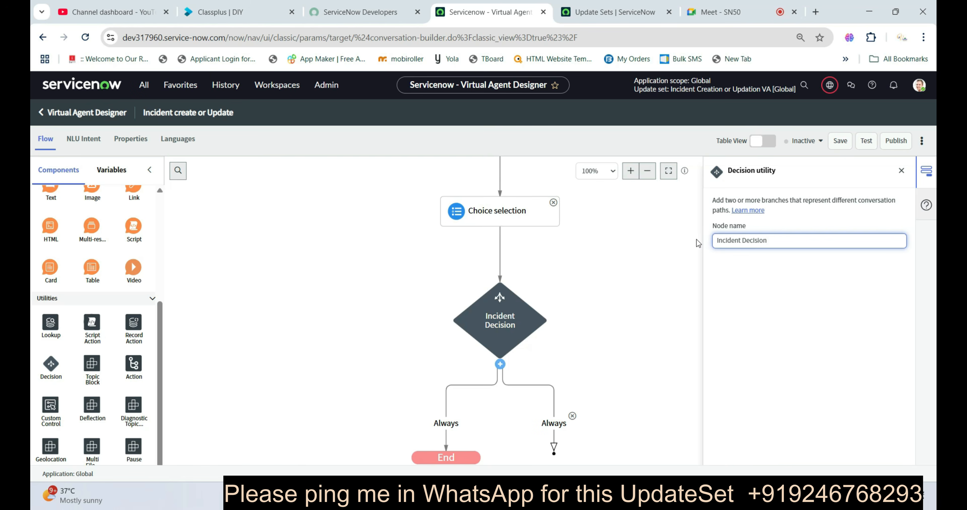
{"action": "left_click", "coordinate": [596, 358]}
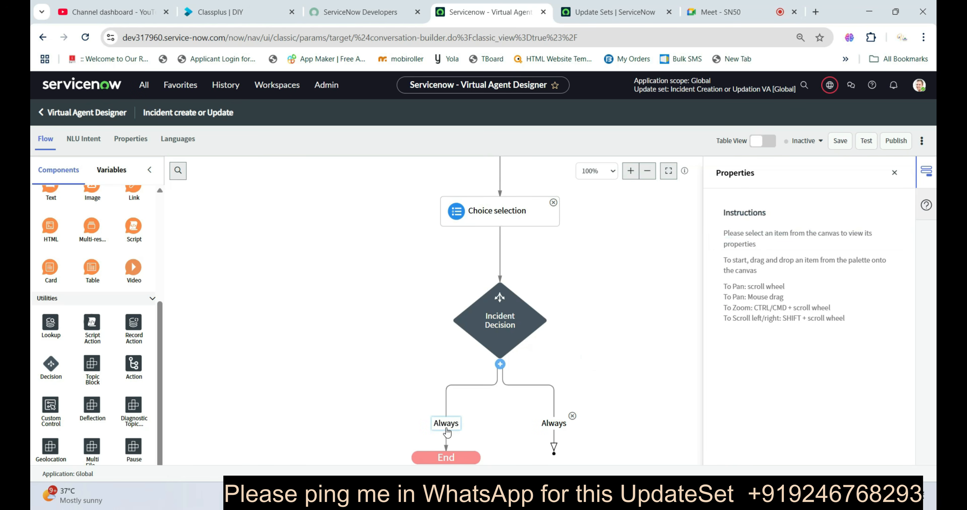
Step: Name the decision branch leading to End "Create" and give it the condition Choice Selection is Create Incident
{"action": "left_click", "coordinate": [446, 426]}
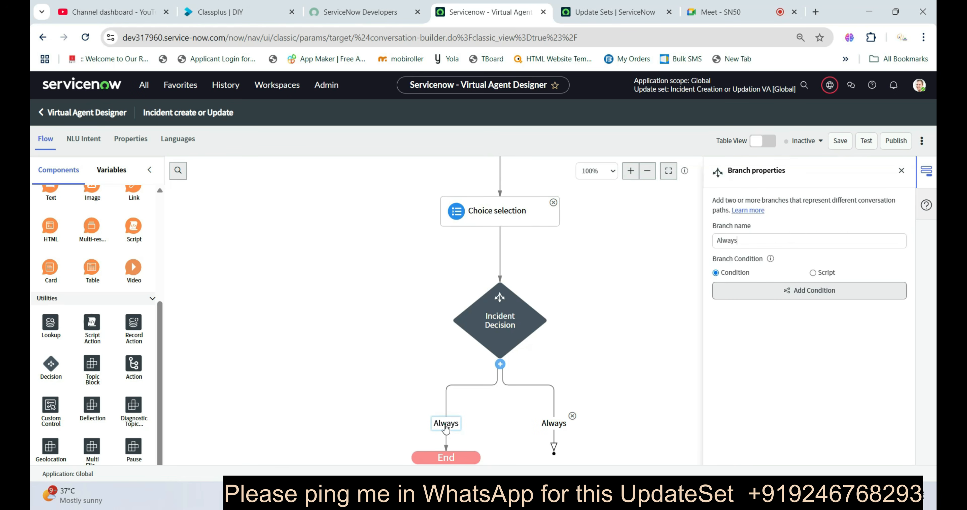
{"action": "double_click", "coordinate": [754, 241]}
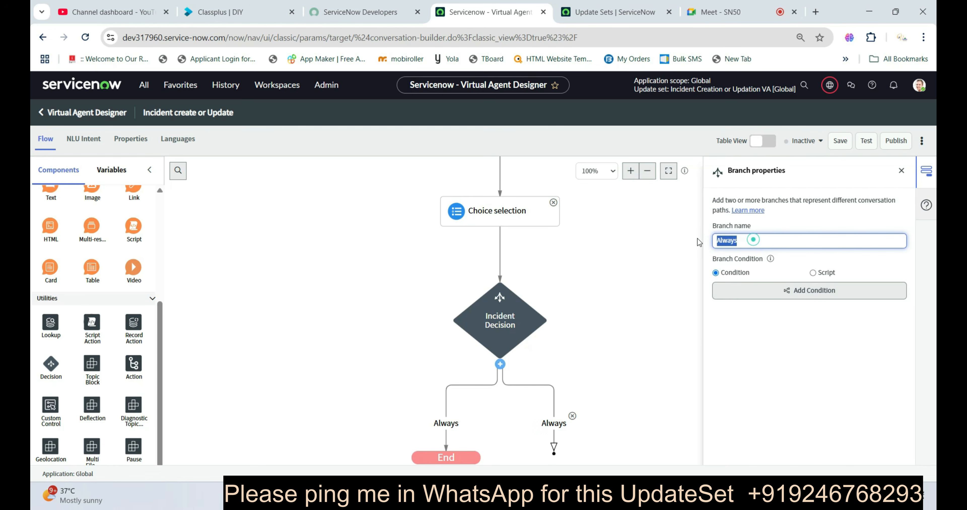
{"action": "type", "text": "Create"}
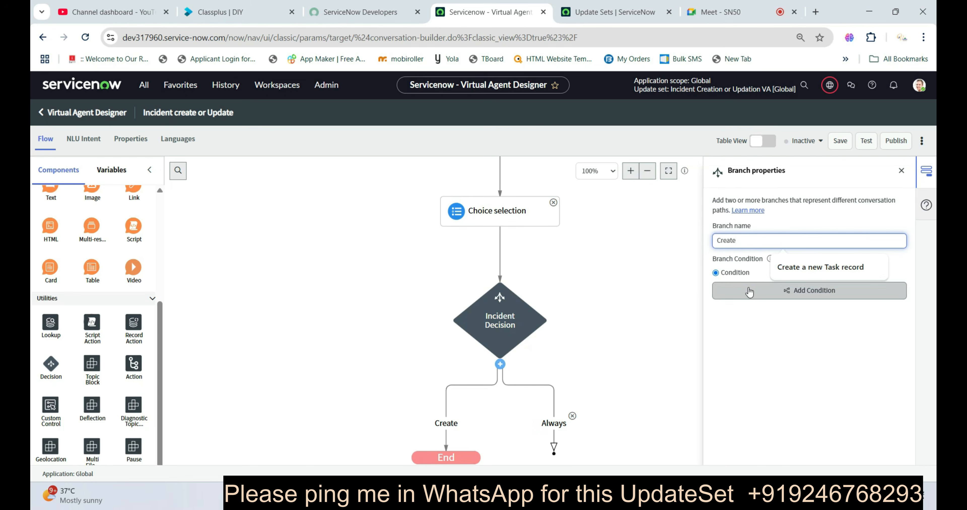
{"action": "left_click", "coordinate": [750, 296]}
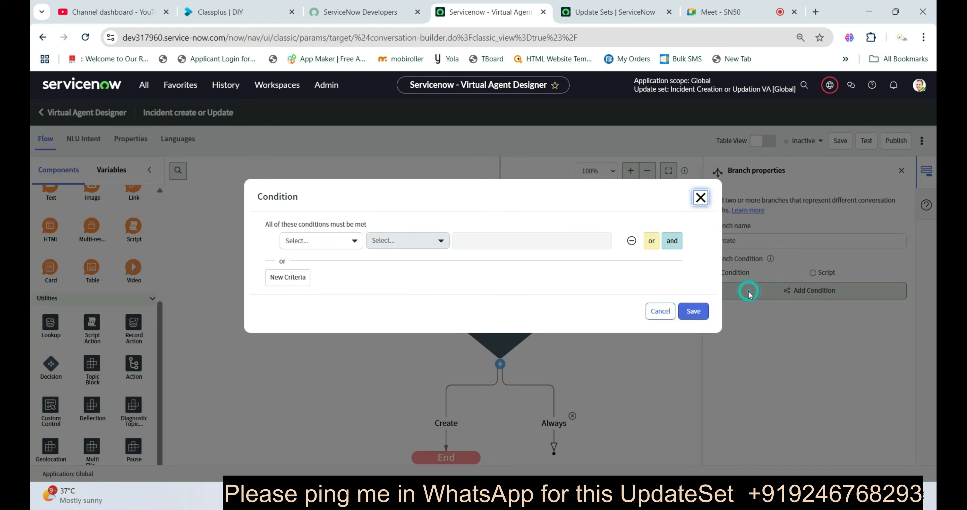
{"action": "left_click", "coordinate": [348, 246]}
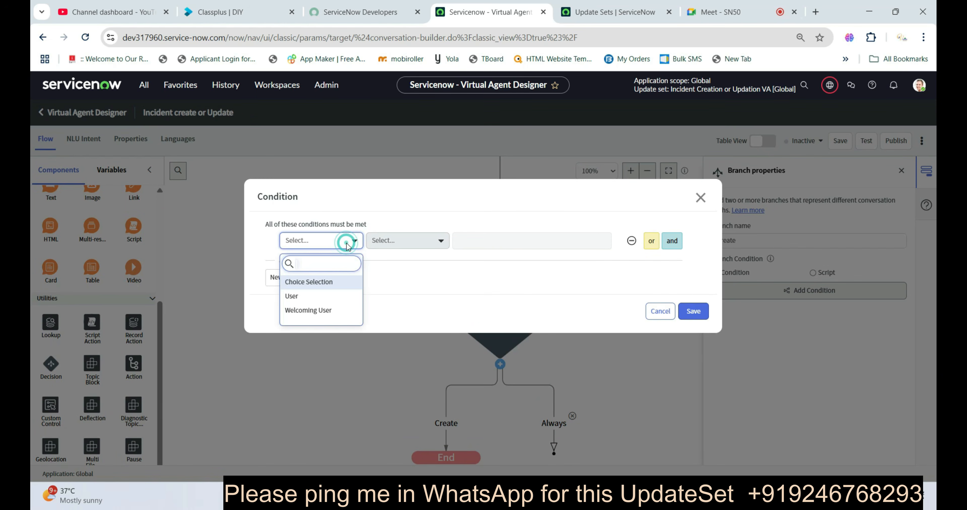
{"action": "left_click", "coordinate": [319, 282]}
{"action": "left_click", "coordinate": [485, 241]}
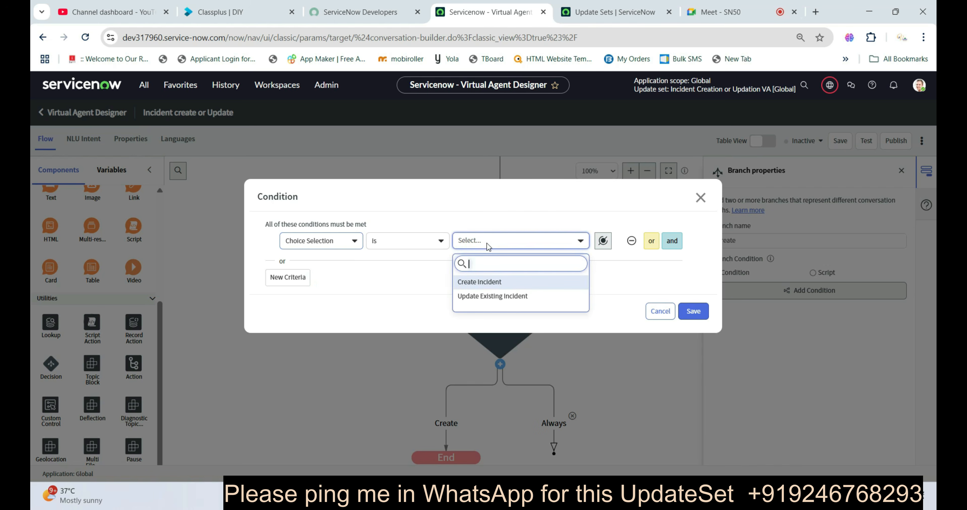
{"action": "left_click", "coordinate": [483, 282]}
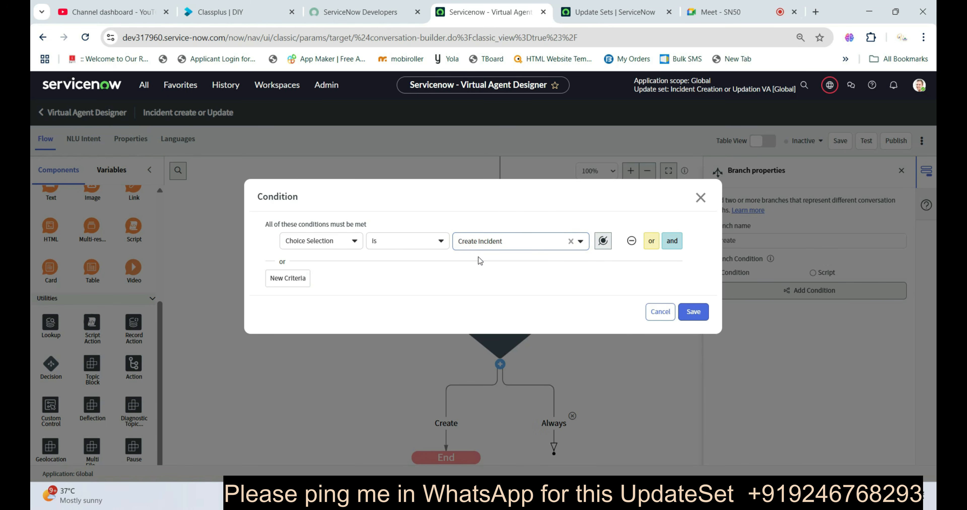
{"action": "left_click", "coordinate": [693, 311]}
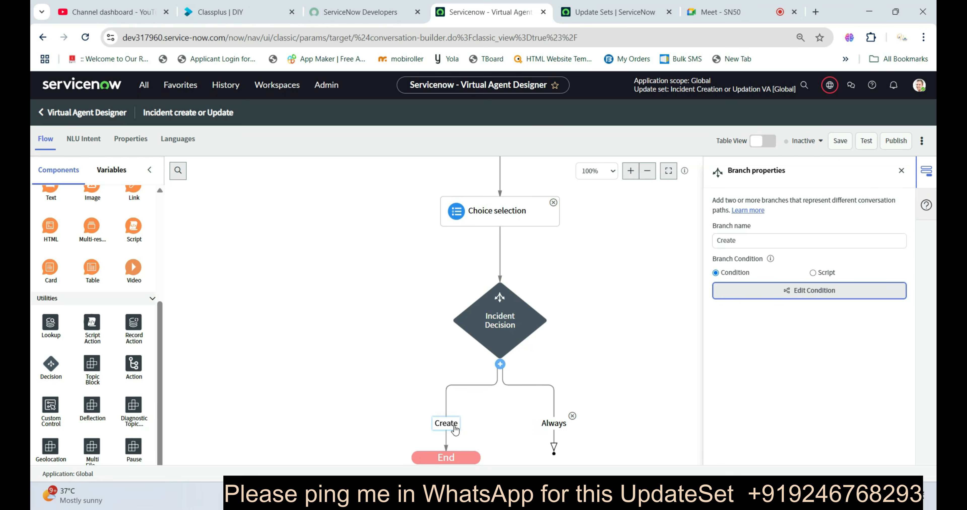
Step: Name the other decision branch "Update" and give it the condition Choice Selection is Update Existing Incident
{"action": "left_click", "coordinate": [563, 423]}
{"action": "double_click", "coordinate": [757, 239]}
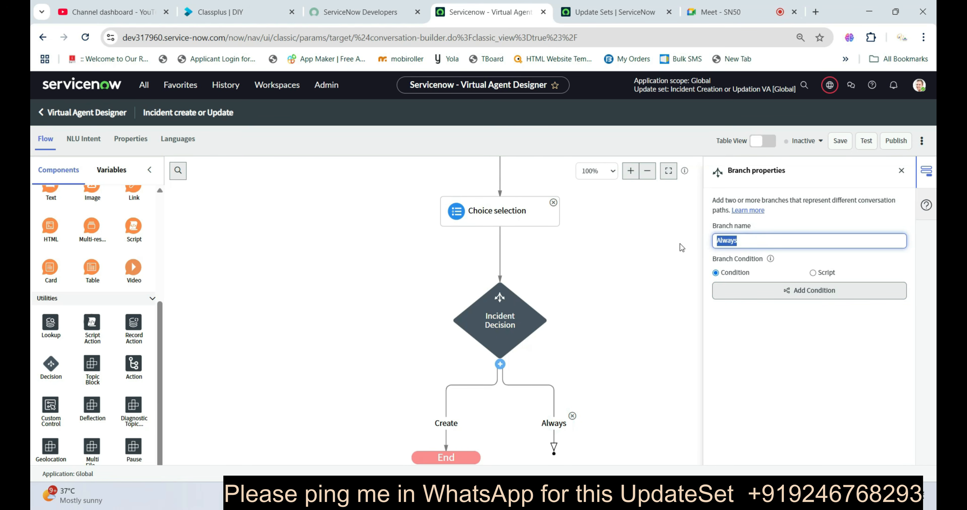
{"action": "type", "text": "Update"}
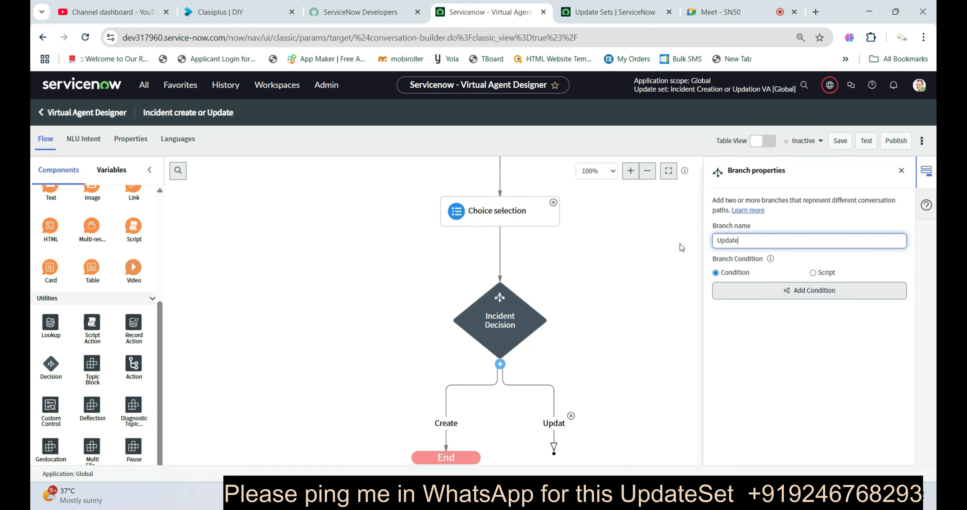
{"action": "left_click", "coordinate": [750, 296]}
{"action": "left_click", "coordinate": [342, 240]}
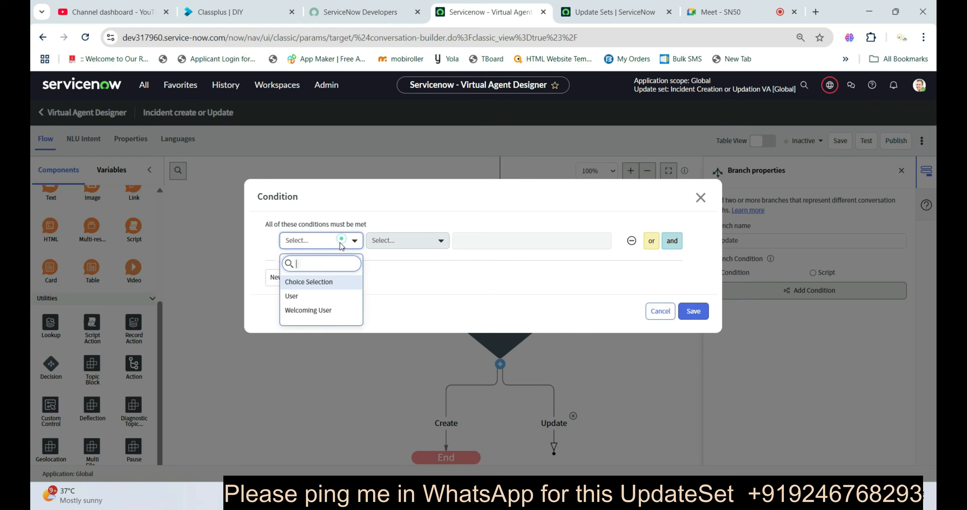
{"action": "left_click", "coordinate": [329, 284]}
{"action": "left_click", "coordinate": [470, 240]}
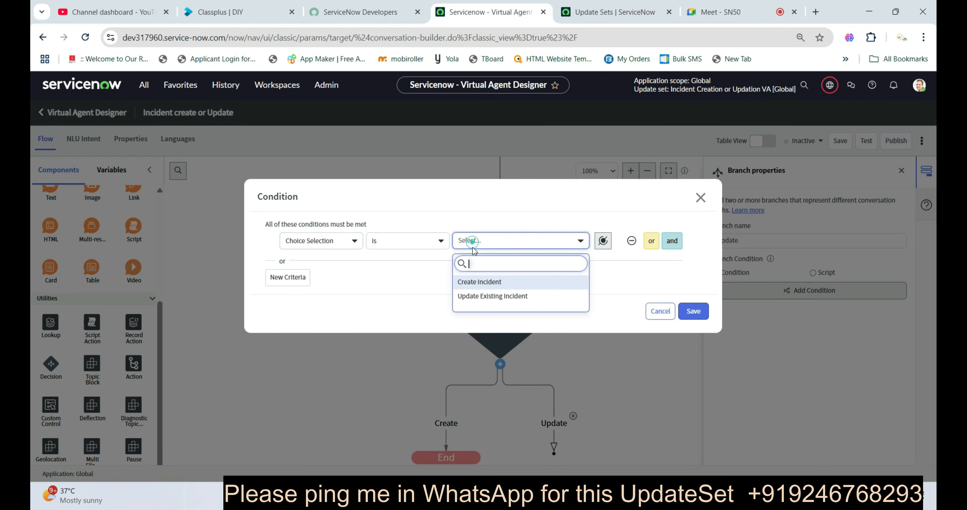
{"action": "left_click", "coordinate": [485, 299]}
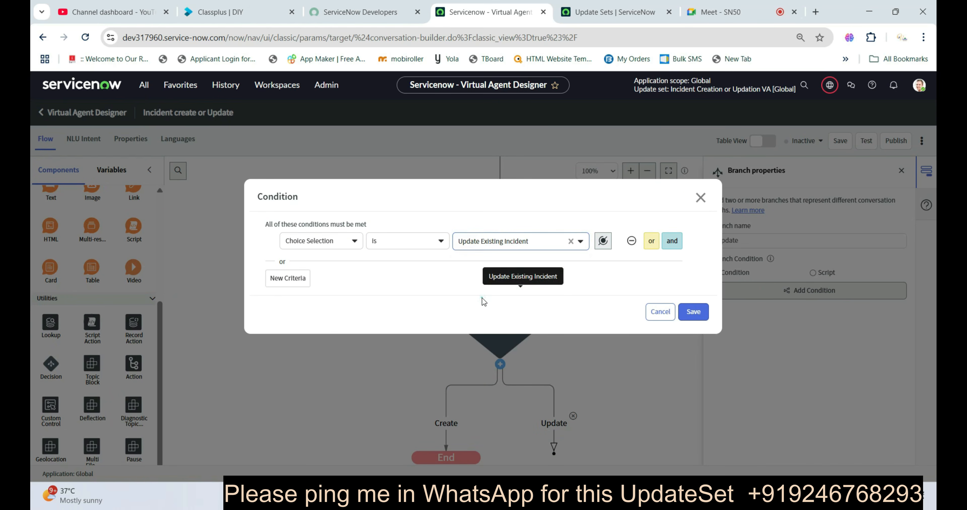
{"action": "left_click", "coordinate": [691, 313]}
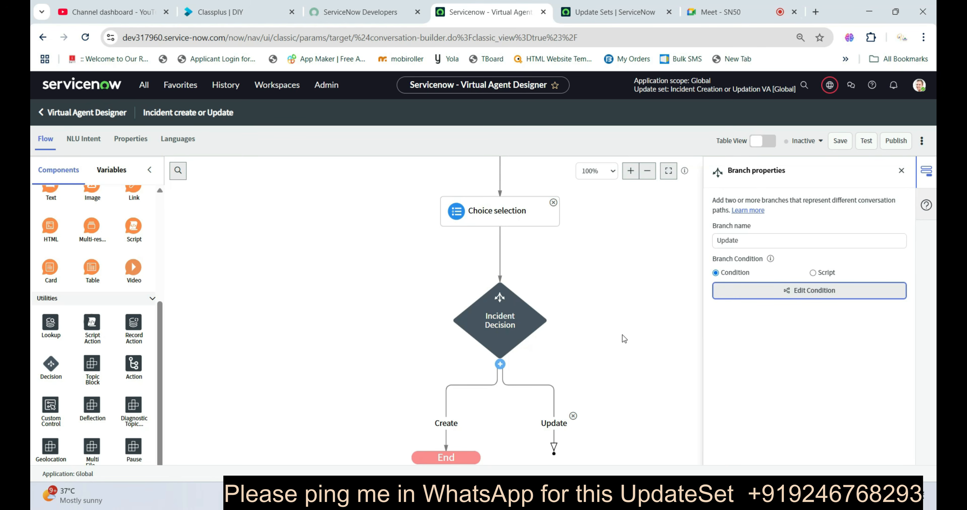
Step: Add a Text user input to the Create branch and name the node "Short Description"
{"action": "scroll", "coordinate": [616, 326], "scroll_direction": "down", "scroll_amount": 3}
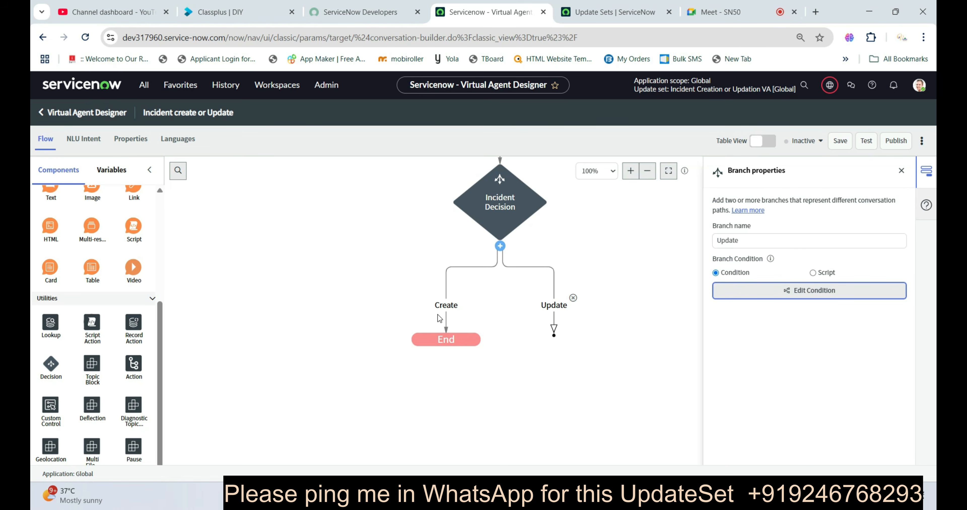
{"action": "scroll", "coordinate": [118, 338], "scroll_direction": "up", "scroll_amount": 4}
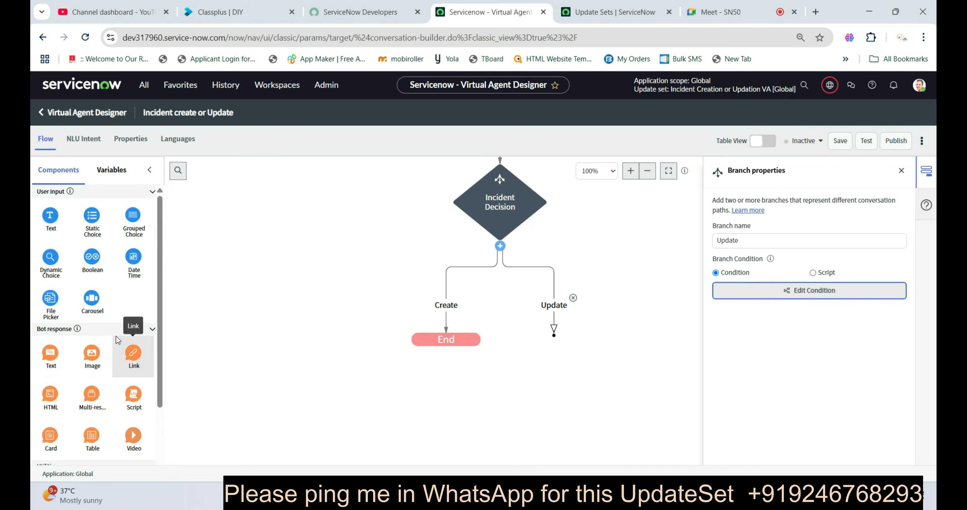
{"action": "left_click_drag", "start_coordinate": [58, 224], "coordinate": [486, 331]}
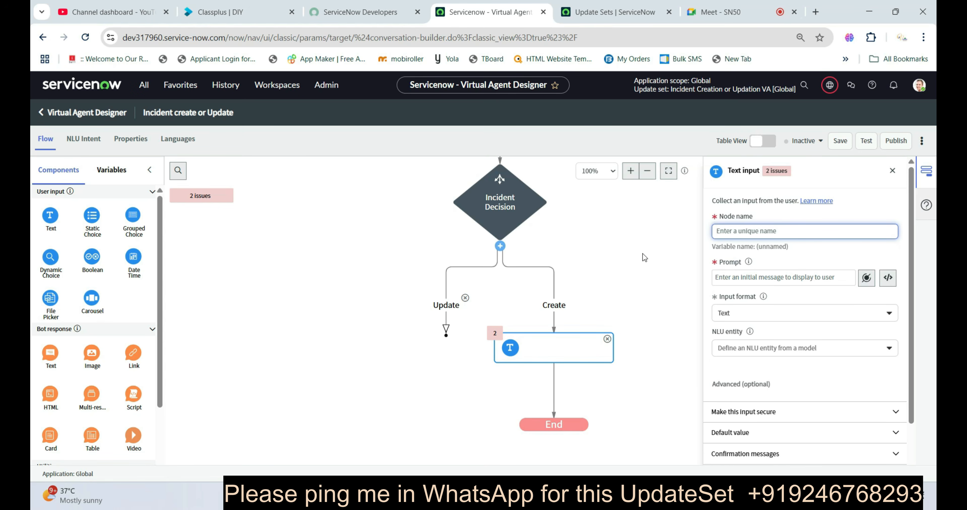
{"action": "type", "text": "Sho"}
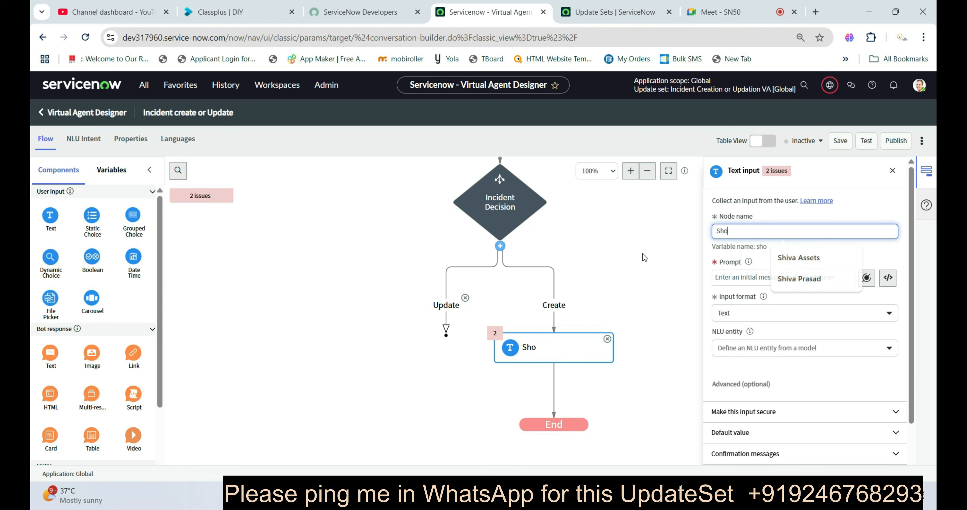
{"action": "type", "text": "rt descri"}
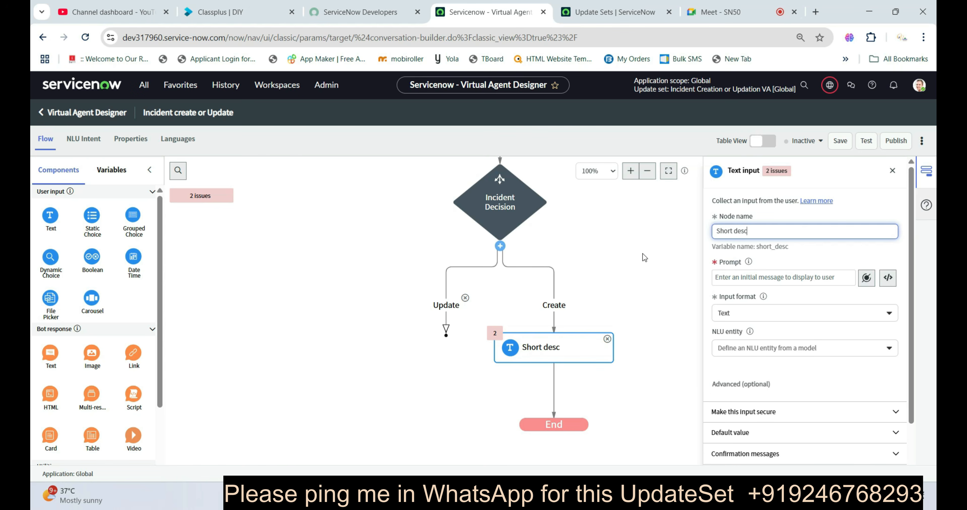
{"action": "key", "text": "BackSpace"}
{"action": "key", "text": "BackSpace"}
{"action": "key", "text": "BackSpace"}
{"action": "key", "text": "BackSpace"}
{"action": "key", "text": "BackSpace"}
{"action": "key", "text": "BackSpace"}
{"action": "type", "text": "Description"}
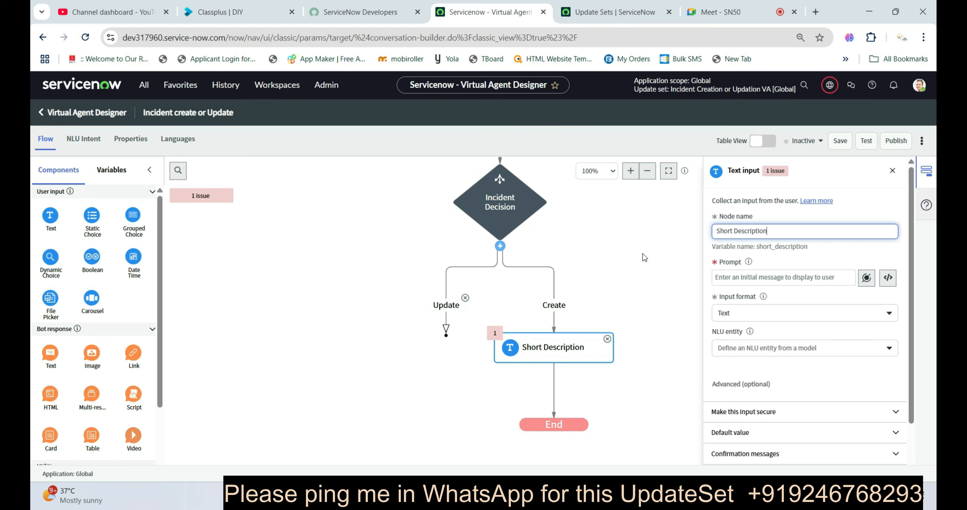
Step: Set the Short Description node's prompt to "Please provide your issue for ticket creation"
{"action": "left_click", "coordinate": [746, 274]}
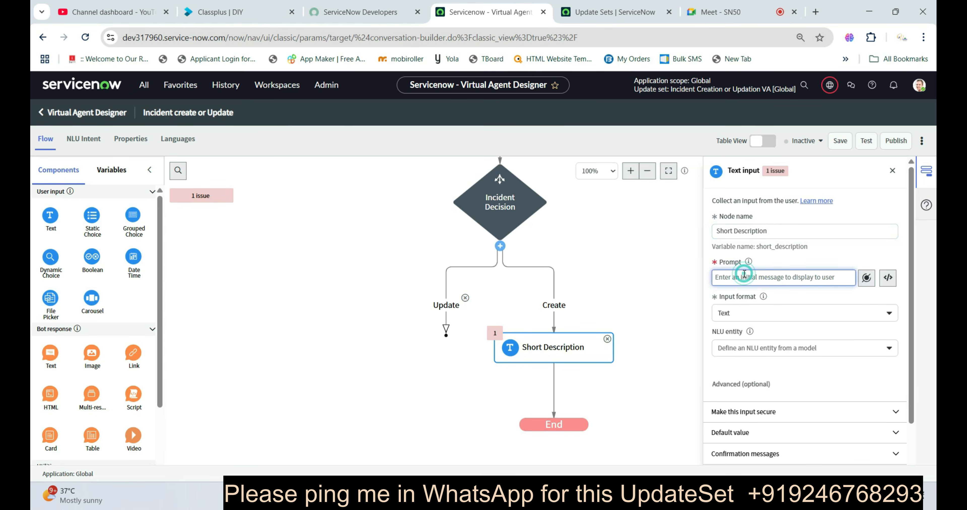
{"action": "type", "text": "Please"}
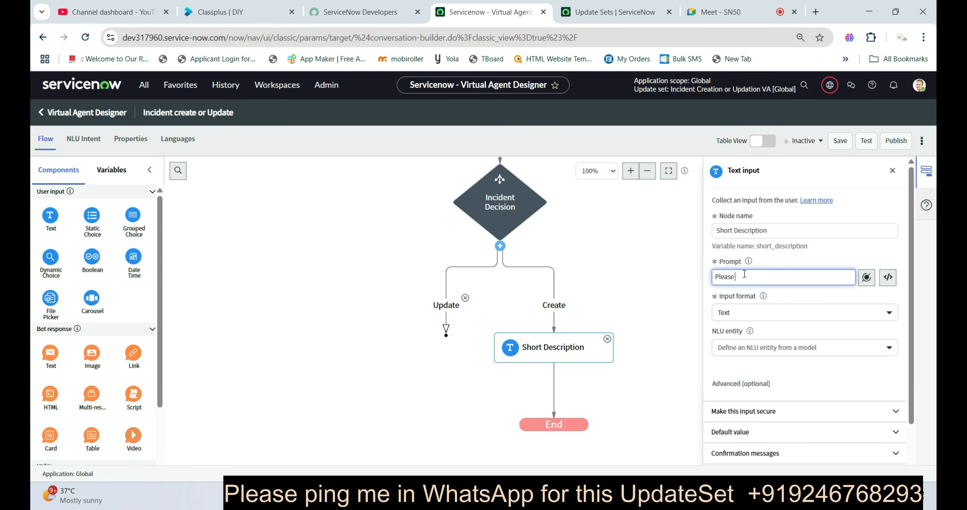
{"action": "type", "text": " provide your issue for ticket cretation"}
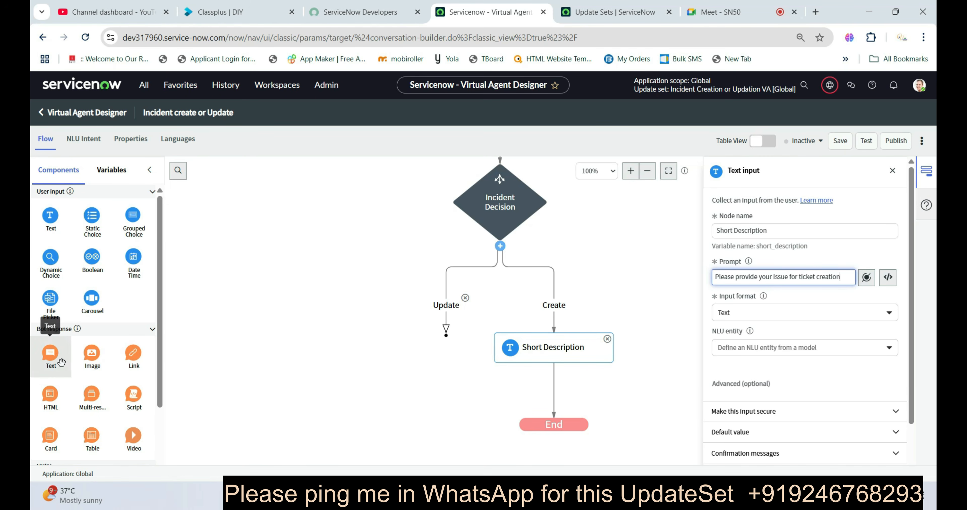
Step: Add another Text user input below Short Description and name the node "description"
{"action": "left_click_drag", "start_coordinate": [51, 217], "coordinate": [571, 397]}
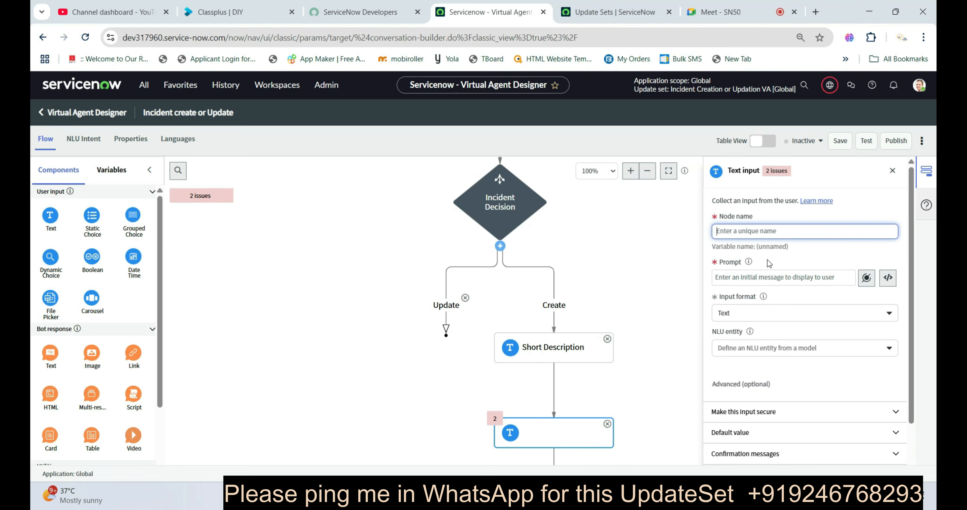
{"action": "left_click", "coordinate": [774, 231]}
{"action": "type", "text": "des"}
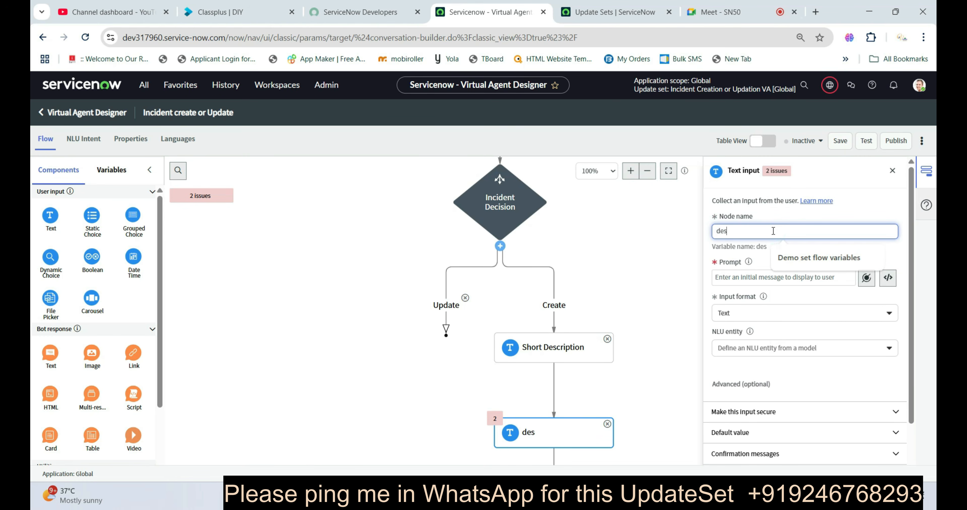
{"action": "type", "text": "cription"}
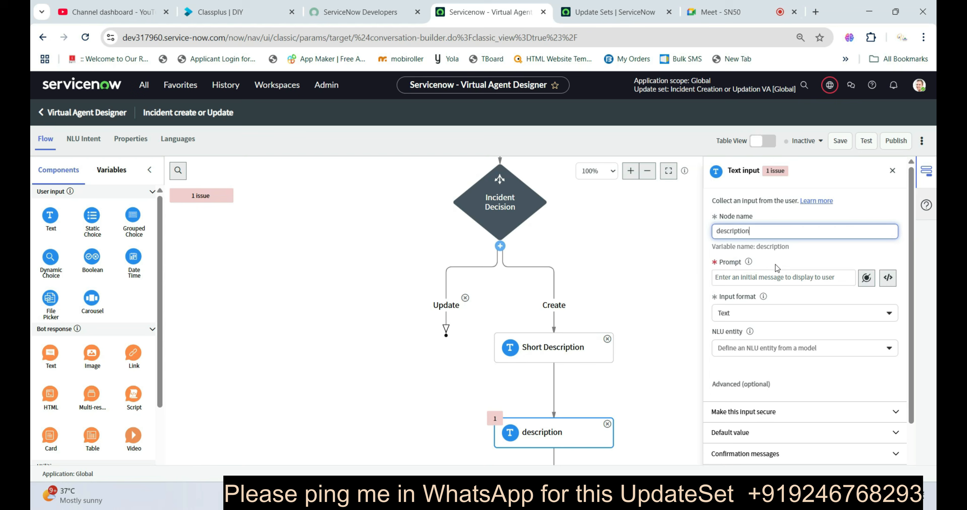
Step: Set the description node's prompt to "Please provide issue in detail"
{"action": "left_click", "coordinate": [770, 278]}
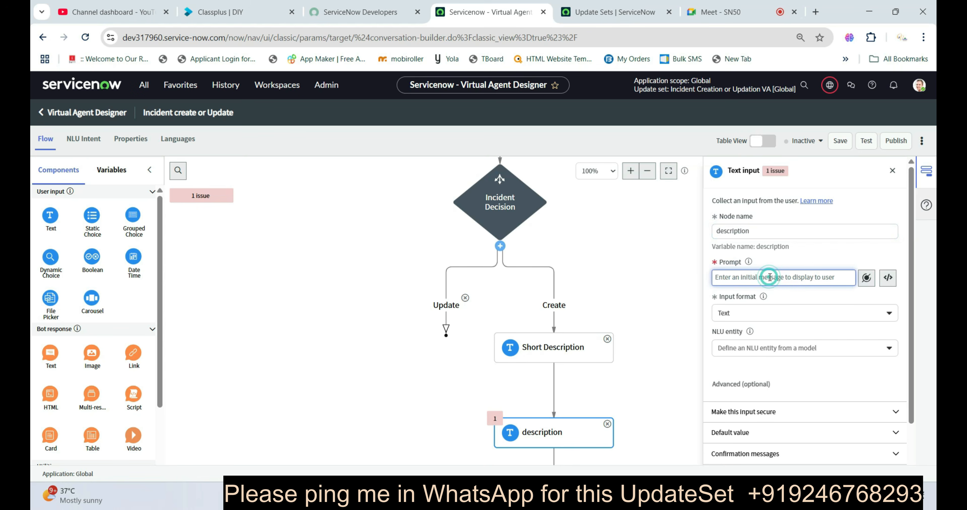
{"action": "type", "text": "Please"}
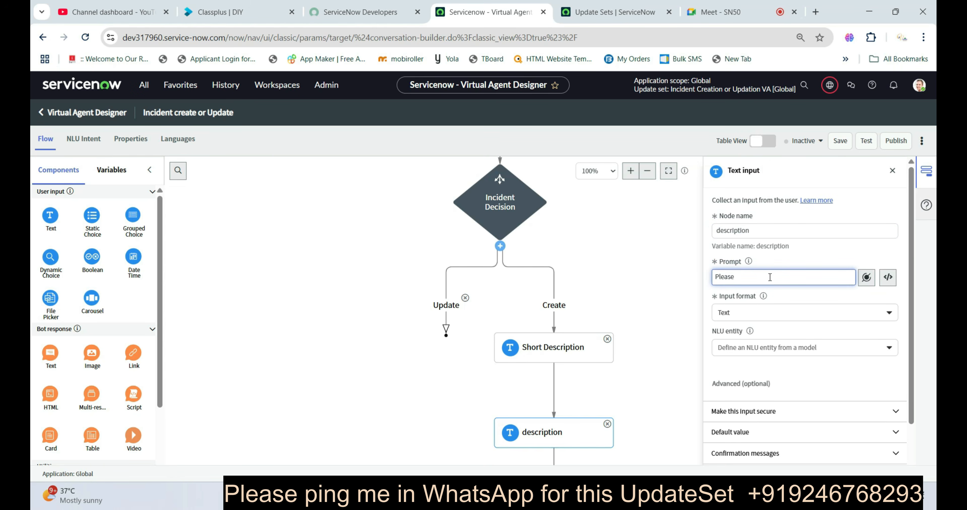
{"action": "type", "text": " provide issue in detal"}
{"action": "type", "text": "l"}
{"action": "scroll", "coordinate": [629, 330], "scroll_direction": "down", "scroll_amount": 3}
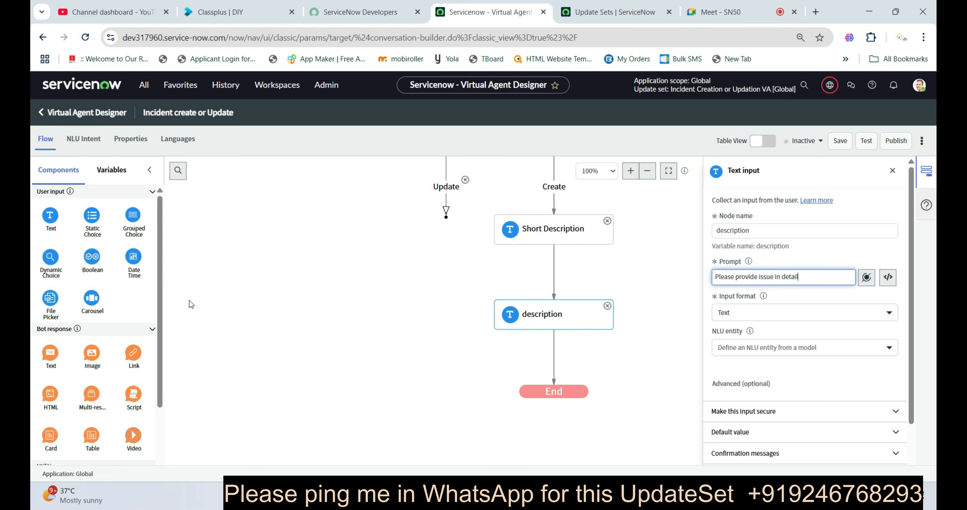
{"action": "scroll", "coordinate": [112, 345], "scroll_direction": "down", "scroll_amount": 3}
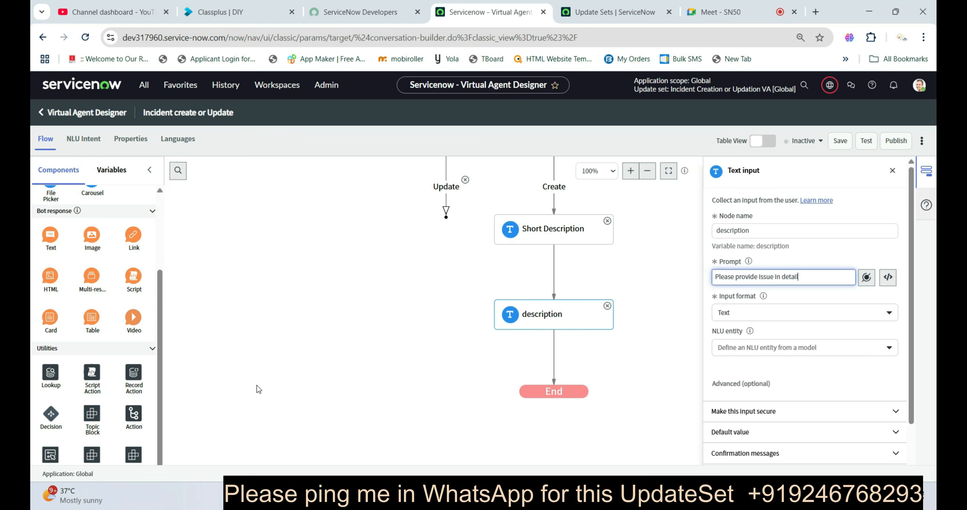
Step: Add a Record Action utility below the description node in the Create branch and name it "Create Incident Ticket"
{"action": "left_click", "coordinate": [132, 376]}
{"action": "left_click_drag", "start_coordinate": [132, 377], "coordinate": [583, 354]}
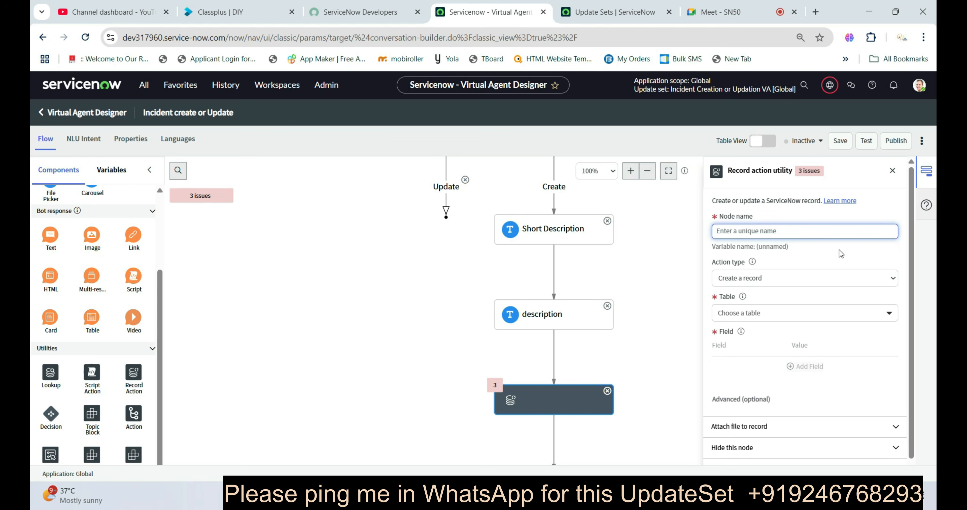
{"action": "type", "text": "Create"}
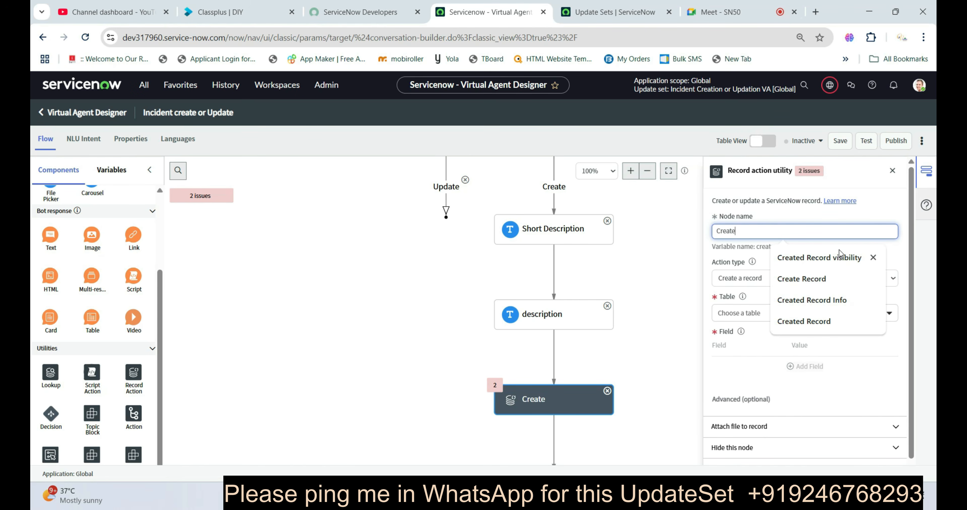
{"action": "type", "text": " Inciden"}
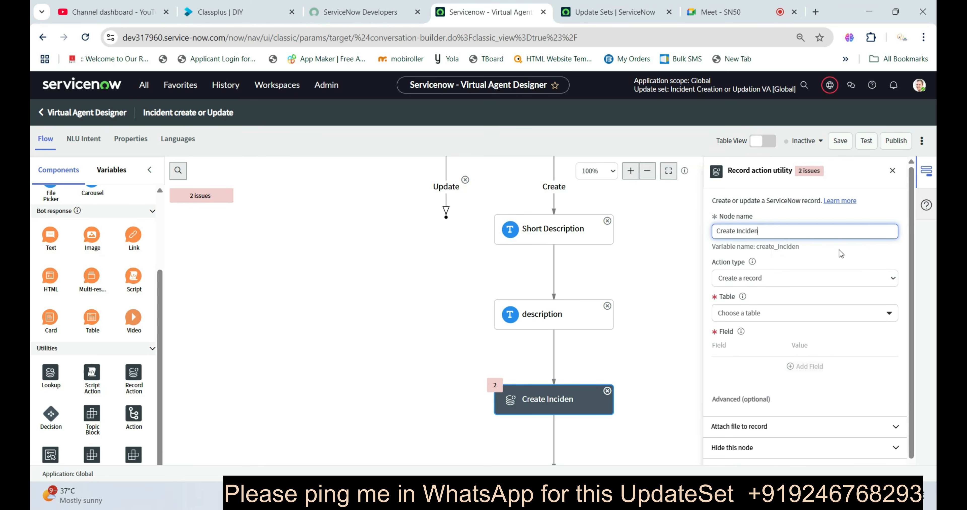
{"action": "type", "text": "t Ticket"}
Step: Set the Create Incident Ticket node's table to Incident [incident]
{"action": "left_click", "coordinate": [763, 312]}
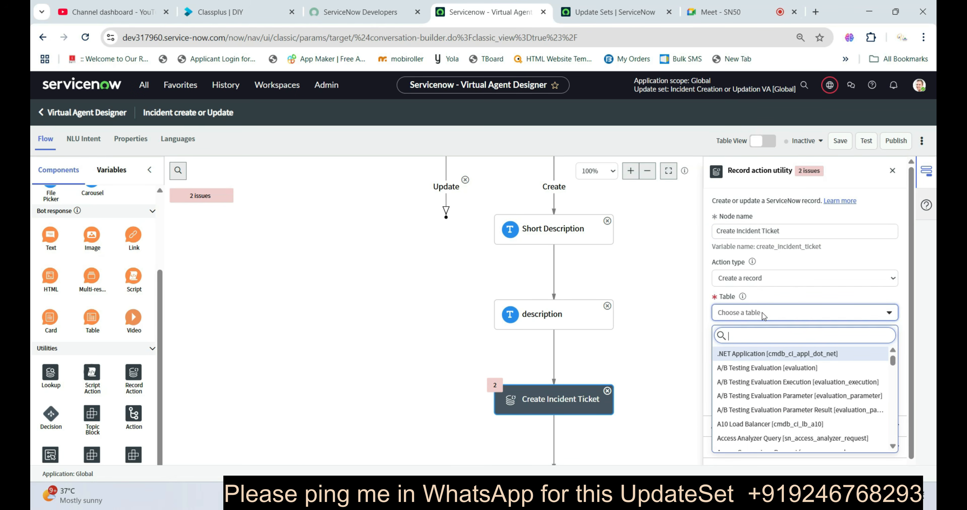
{"action": "type", "text": "incide"}
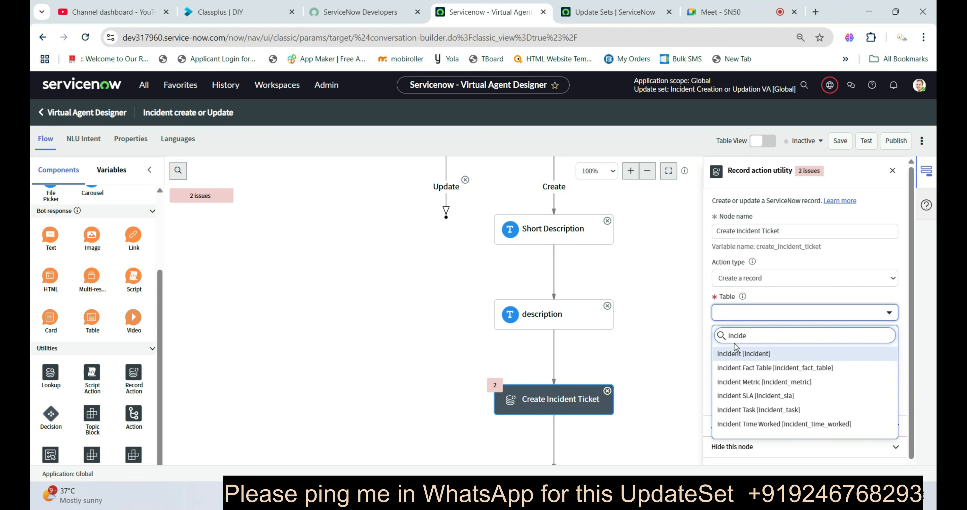
{"action": "left_click", "coordinate": [738, 354]}
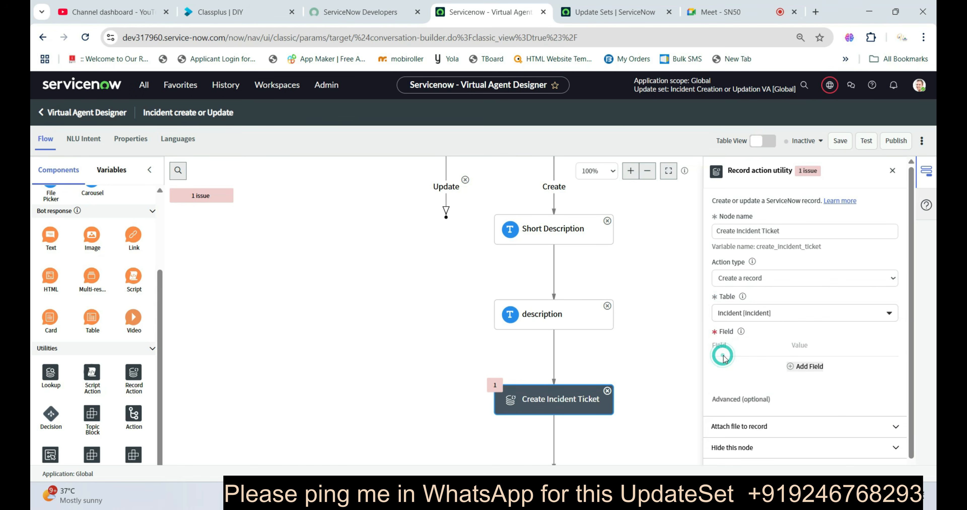
Step: Add a Short description field value to the record action and fill it from the Short Description input variable
{"action": "left_click", "coordinate": [812, 367]}
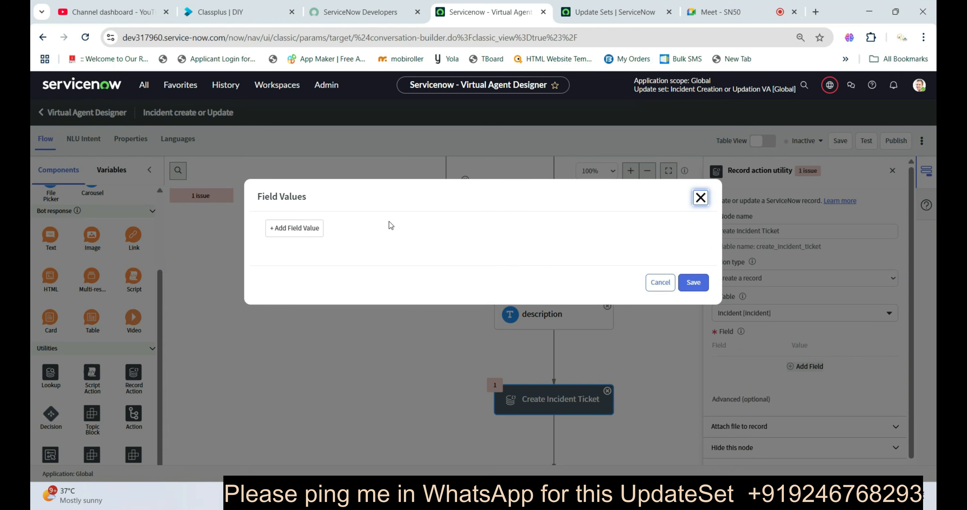
{"action": "left_click", "coordinate": [307, 229]}
{"action": "left_click", "coordinate": [306, 230]}
{"action": "left_click", "coordinate": [306, 229]}
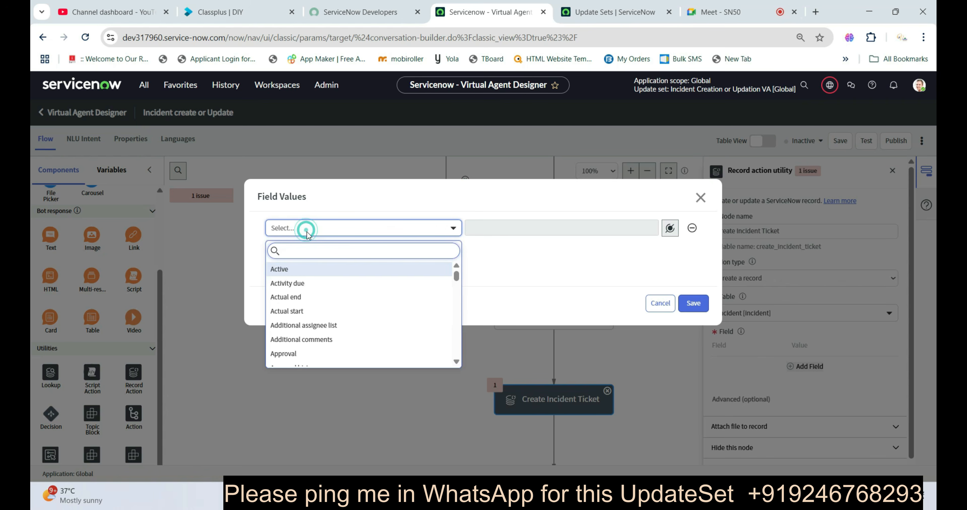
{"action": "type", "text": "s"}
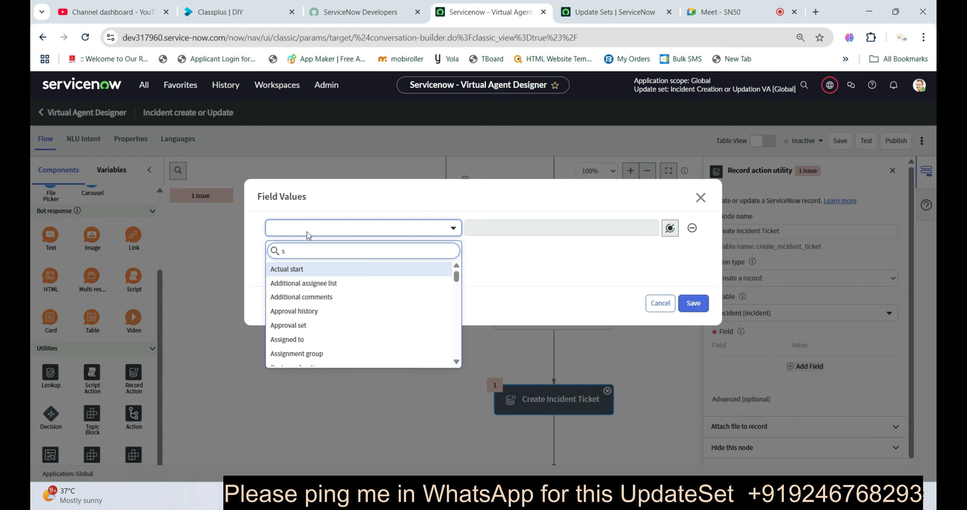
{"action": "type", "text": "h"}
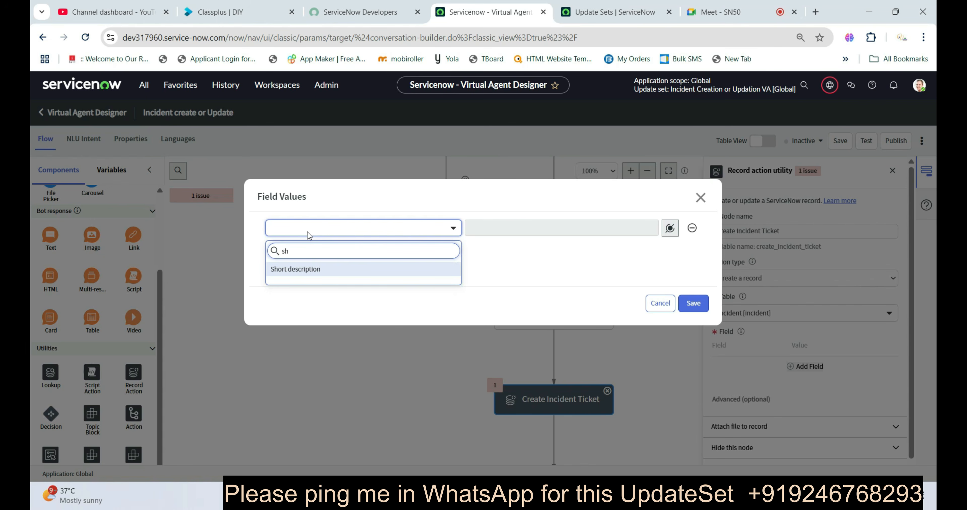
{"action": "left_click", "coordinate": [311, 269]}
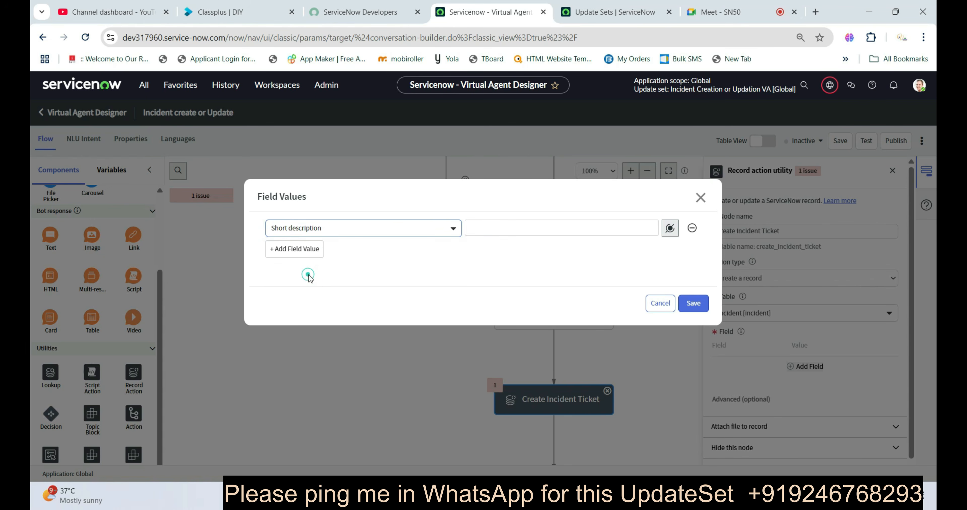
{"action": "left_click", "coordinate": [671, 229]}
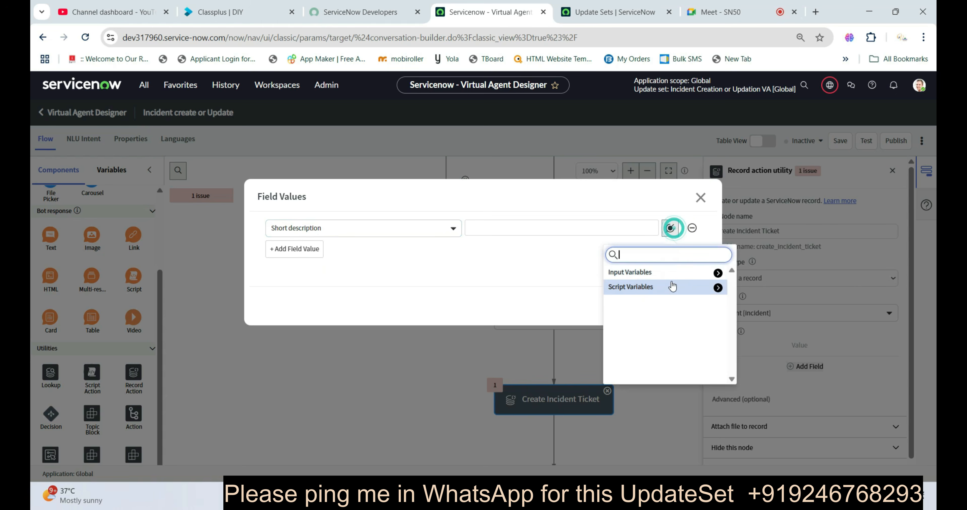
{"action": "left_click", "coordinate": [719, 273]}
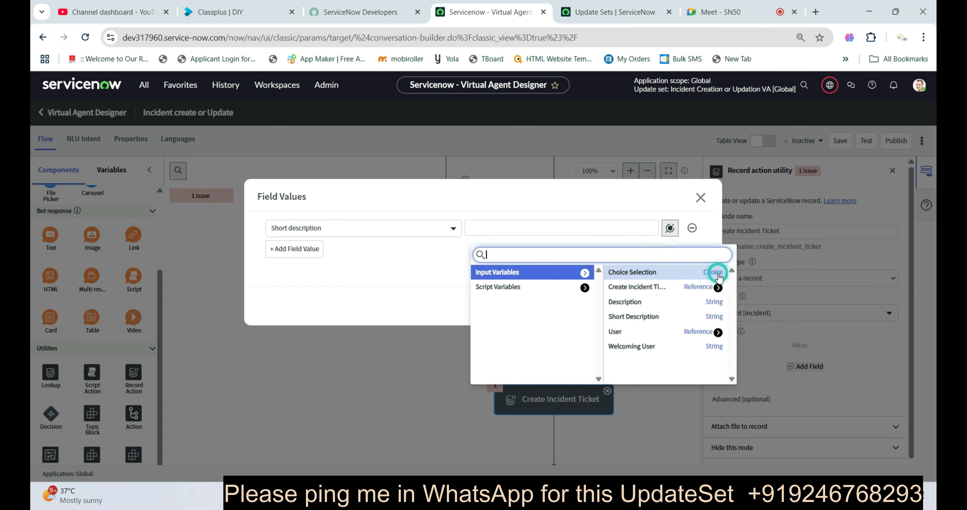
{"action": "left_click", "coordinate": [657, 317]}
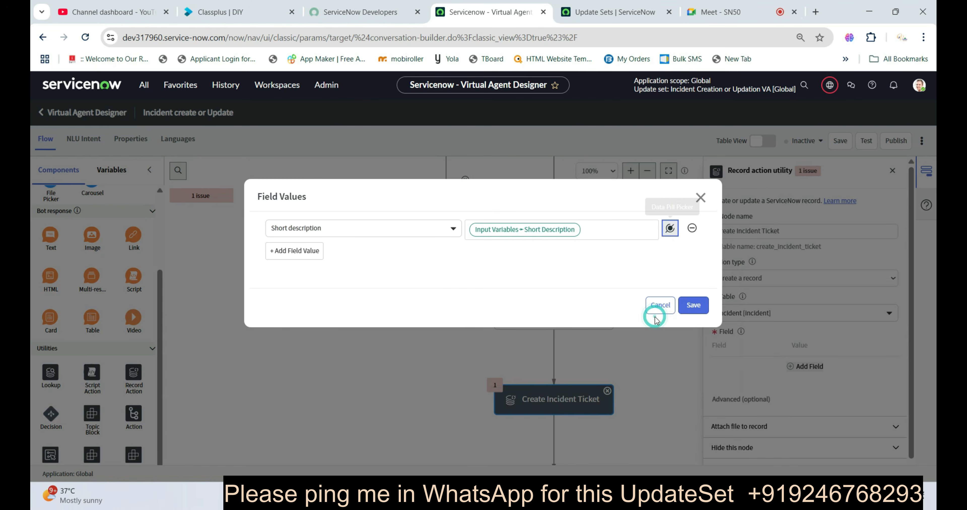
Step: Add a Description field value and fill it from the Description input variable
{"action": "left_click", "coordinate": [289, 249]}
{"action": "type", "text": "des"}
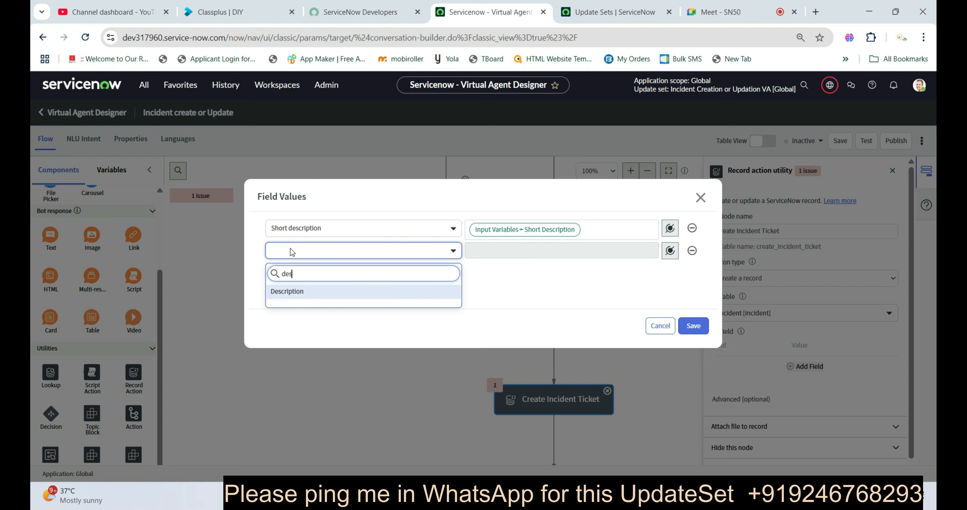
{"action": "left_click", "coordinate": [287, 291]}
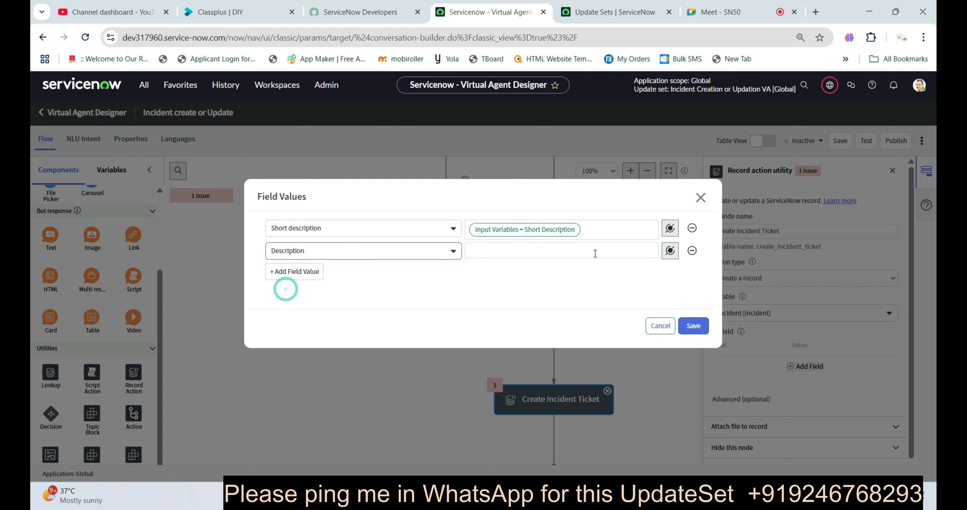
{"action": "left_click", "coordinate": [665, 256]}
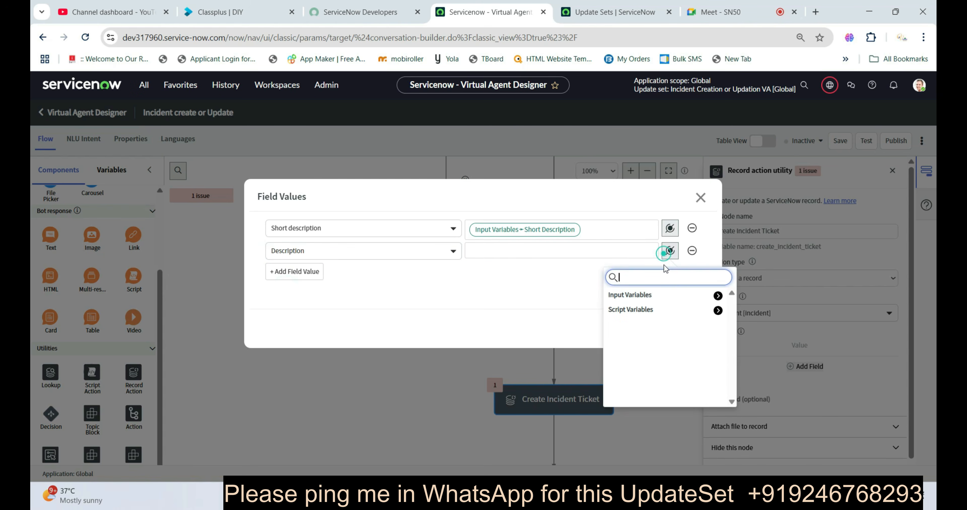
{"action": "left_click", "coordinate": [716, 295]}
{"action": "left_click", "coordinate": [626, 325]}
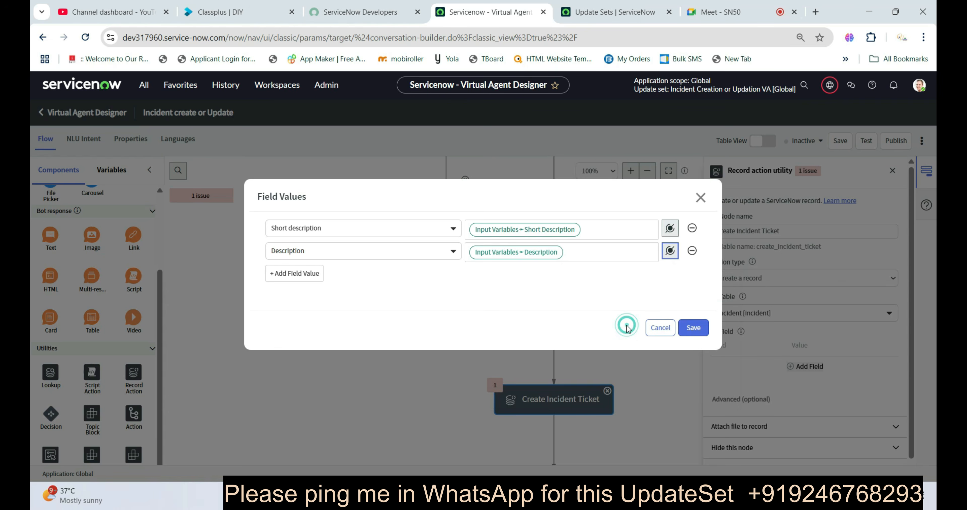
Step: Add a Caller field value filled from the User input variable and save the record action's field values
{"action": "left_click", "coordinate": [280, 274]}
{"action": "left_click", "coordinate": [304, 273]}
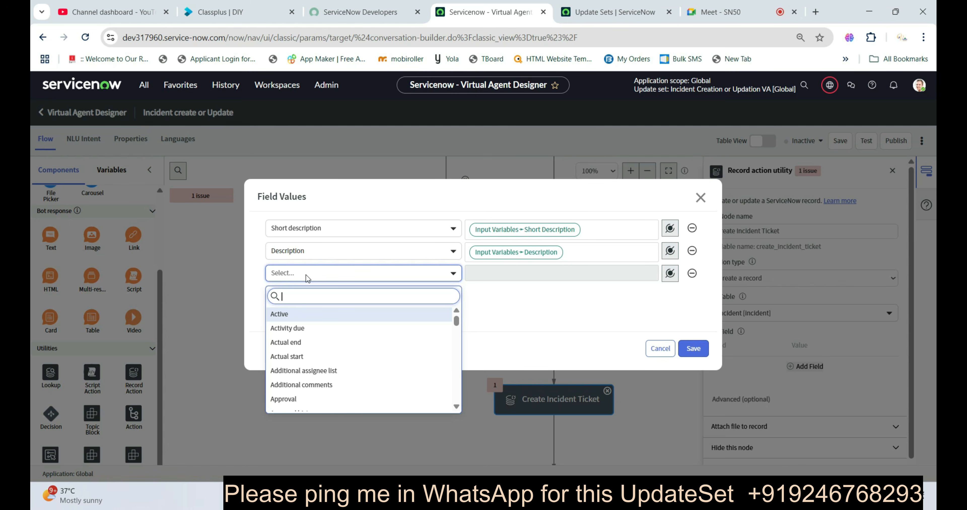
{"action": "type", "text": "ca"}
{"action": "left_click", "coordinate": [278, 317]}
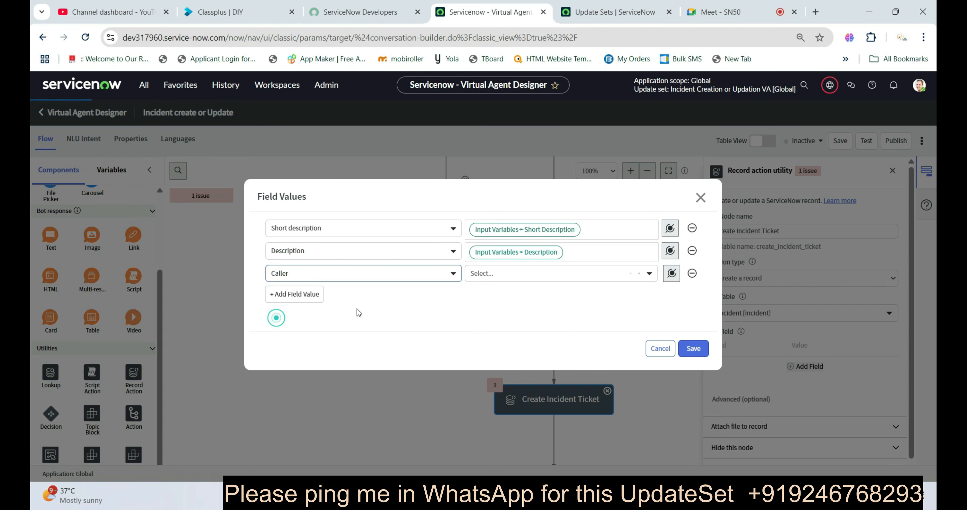
{"action": "left_click", "coordinate": [672, 273]}
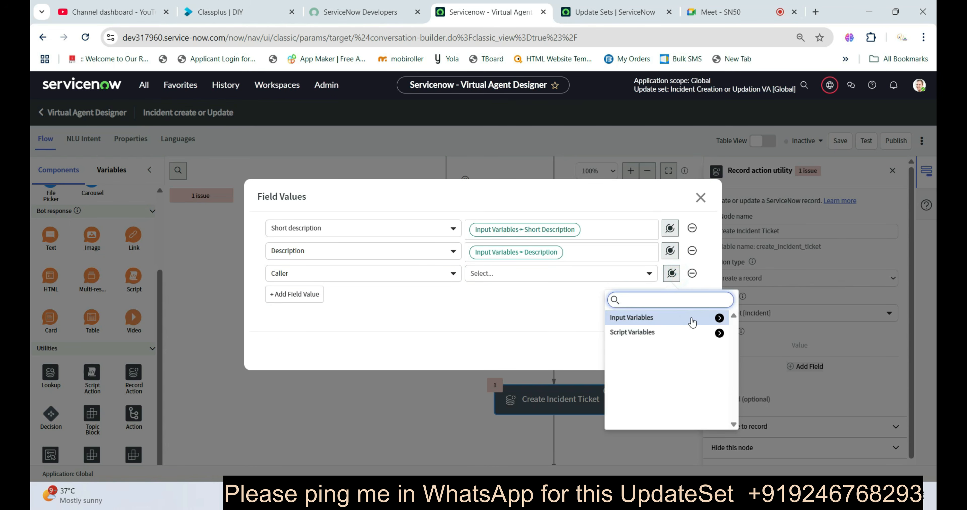
{"action": "left_click", "coordinate": [719, 318]}
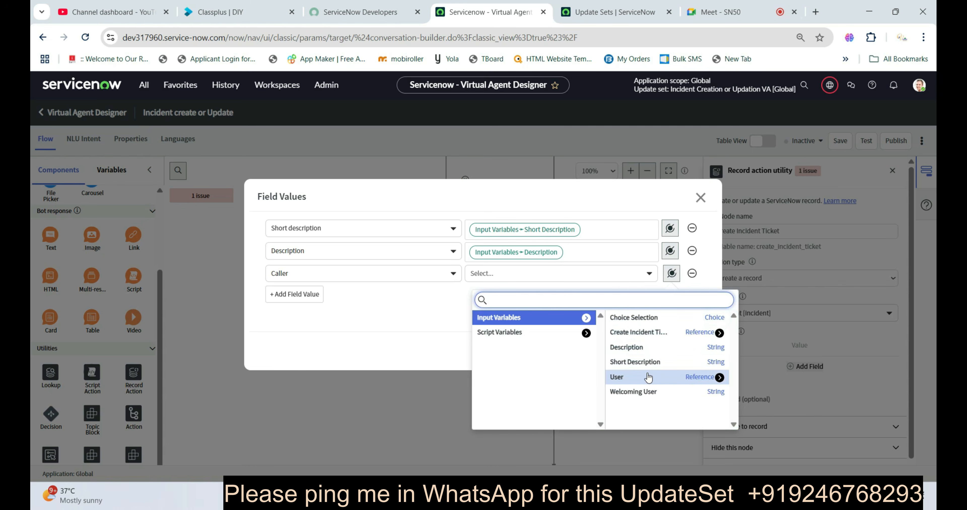
{"action": "left_click", "coordinate": [619, 377]}
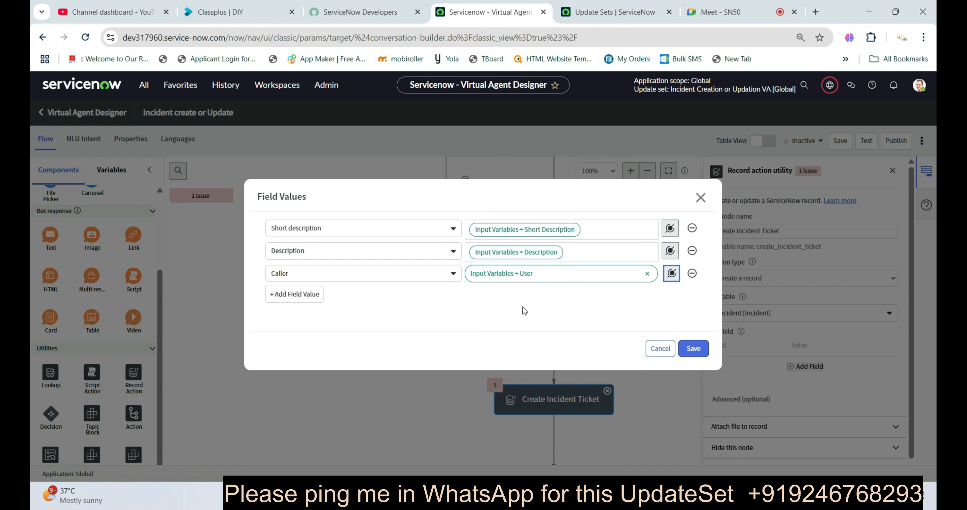
{"action": "left_click", "coordinate": [693, 349]}
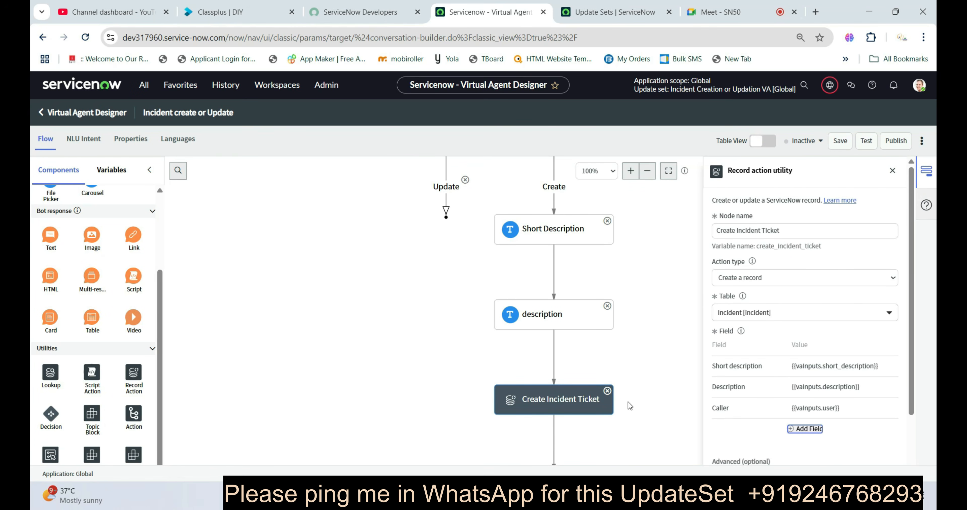
Step: Add a Lookup utility between Create Incident Ticket and End, and name the node "Search Created Record"
{"action": "scroll", "coordinate": [816, 380], "scroll_direction": "down", "scroll_amount": 2}
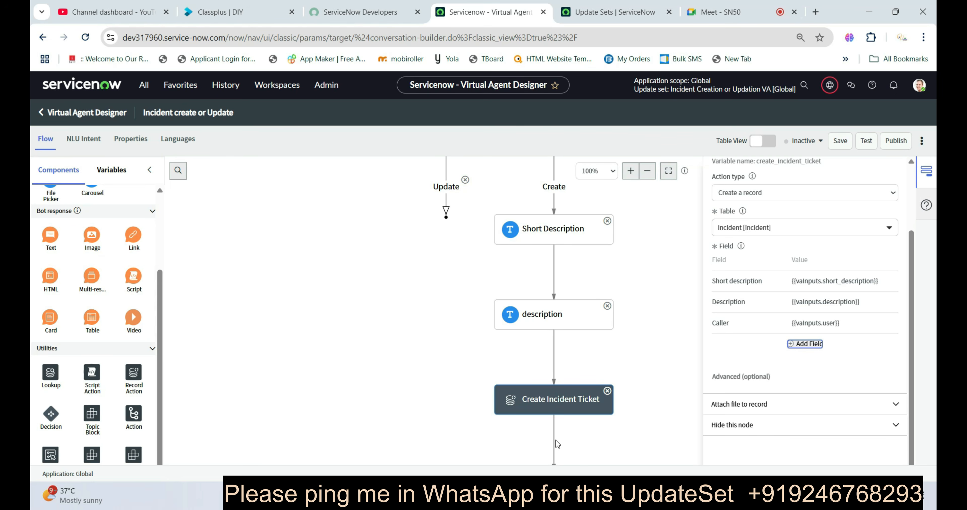
{"action": "scroll", "coordinate": [655, 399], "scroll_direction": "down", "scroll_amount": 2}
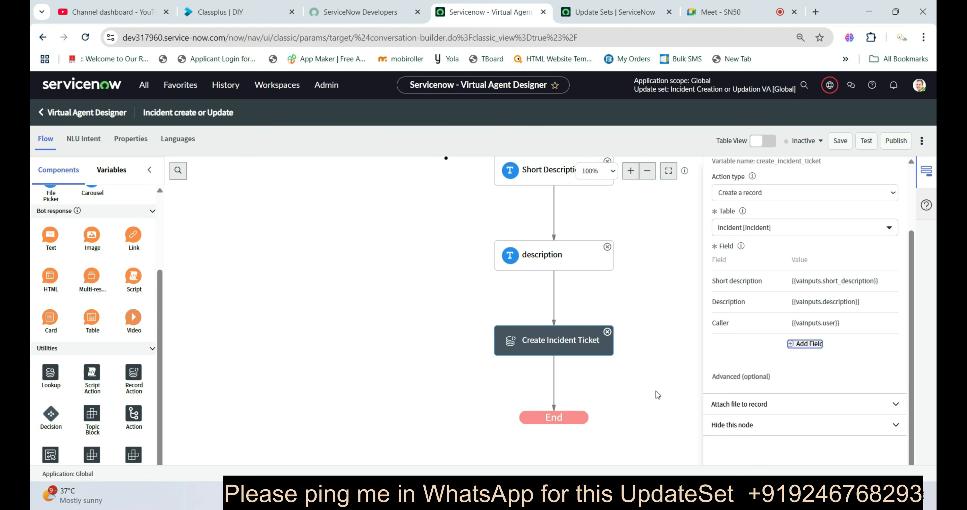
{"action": "left_click_drag", "start_coordinate": [48, 379], "coordinate": [566, 382]}
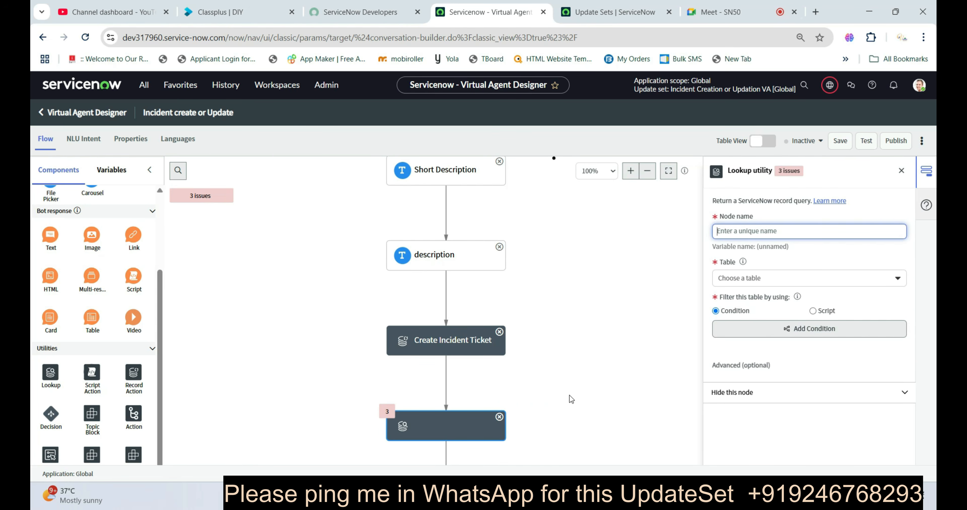
{"action": "type", "text": "Se"}
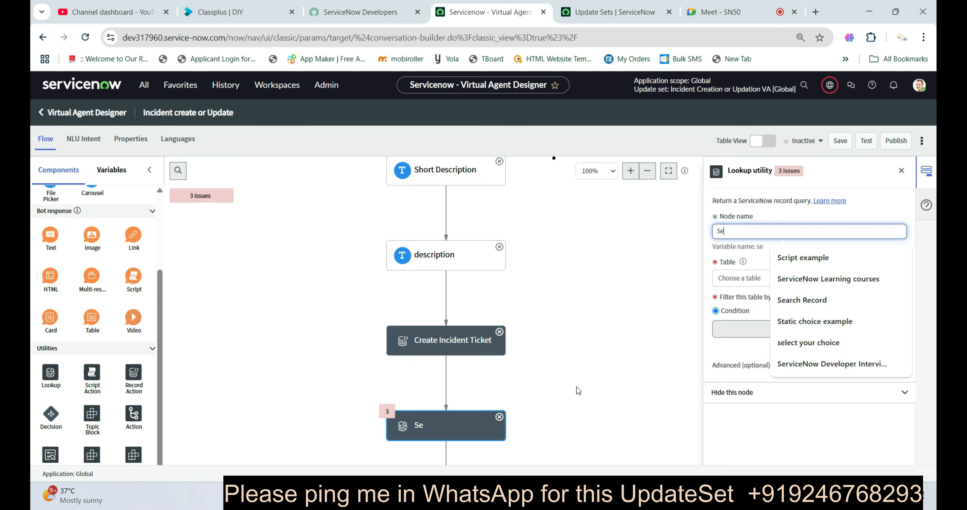
{"action": "type", "text": "arch"}
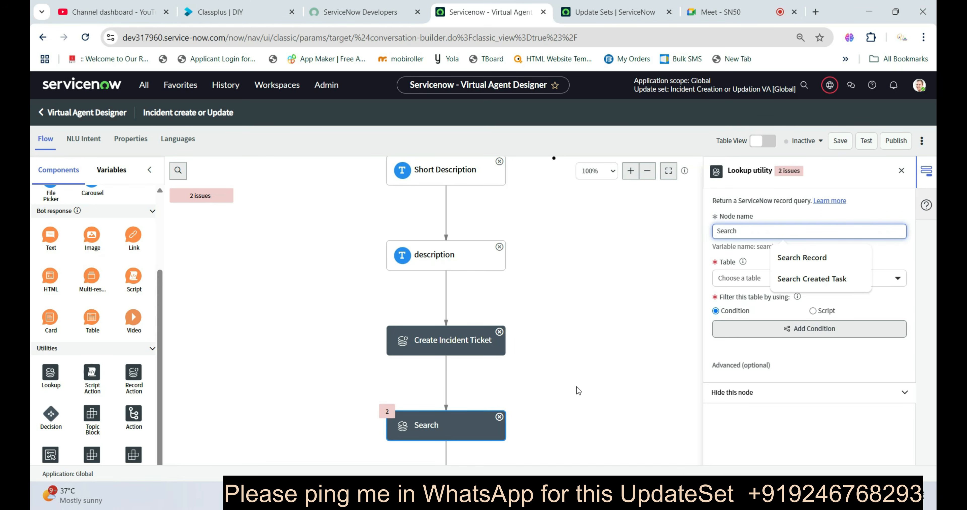
{"action": "type", "text": " Created"}
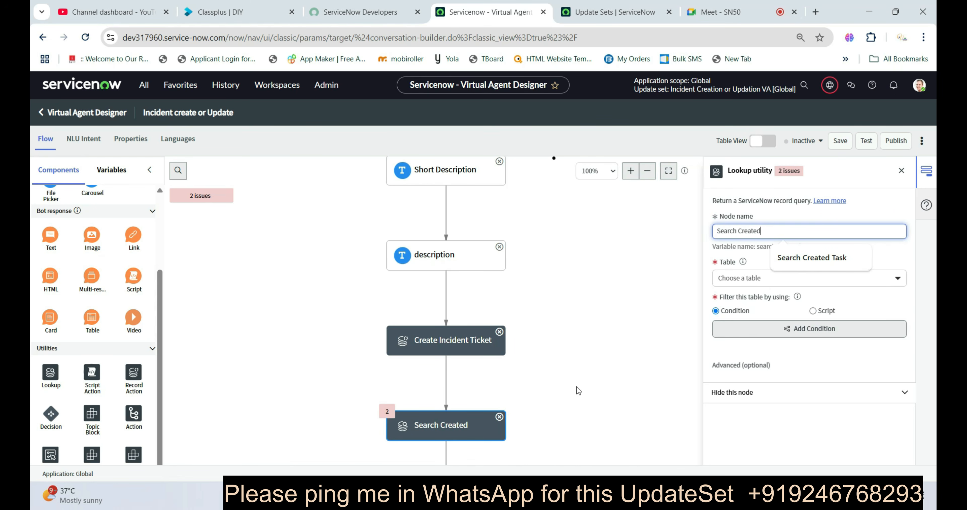
{"action": "type", "text": " Recoe"}
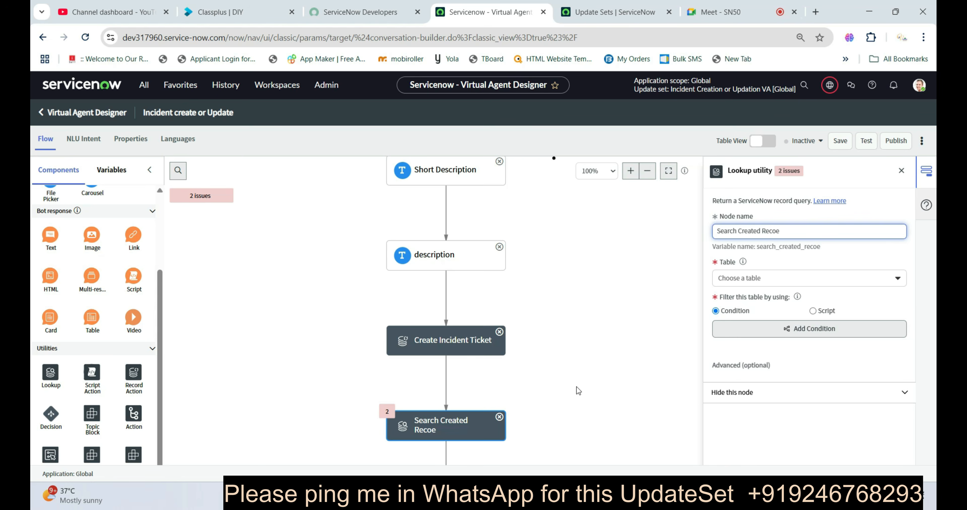
{"action": "key", "text": "BackSpace"}
{"action": "type", "text": "rd"}
Step: Set the Search Created Record node's table to Incident [incident] and open its filter condition editor
{"action": "left_click", "coordinate": [750, 280]}
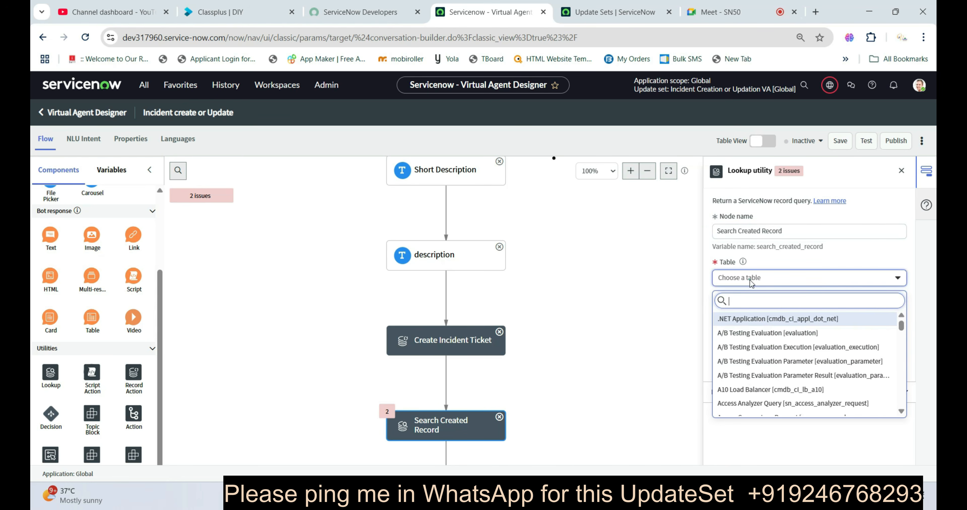
{"action": "type", "text": "inci"}
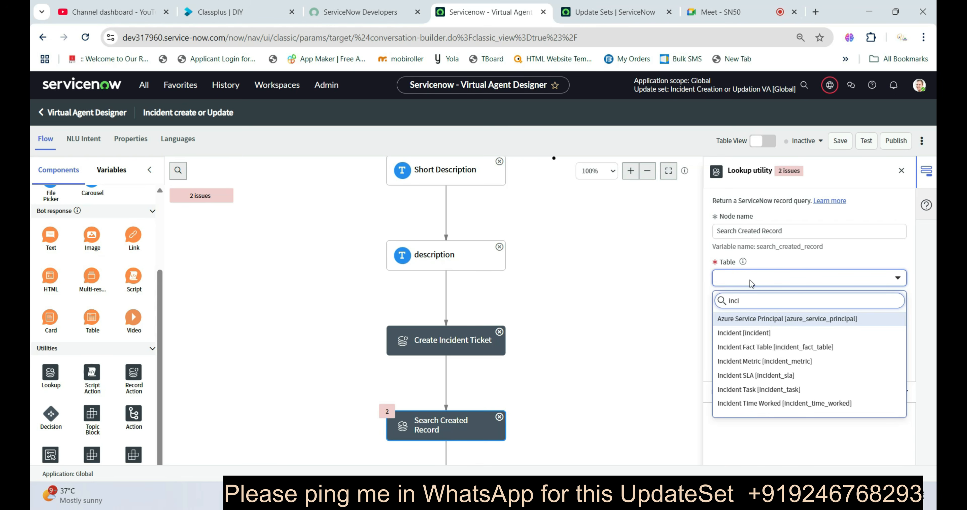
{"action": "type", "text": "de"}
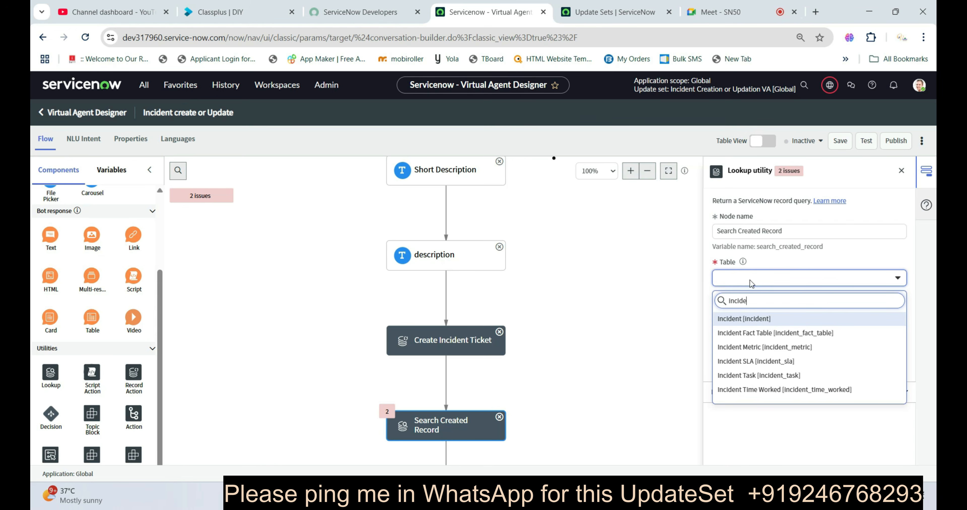
{"action": "left_click", "coordinate": [746, 319]}
{"action": "left_click", "coordinate": [750, 329]}
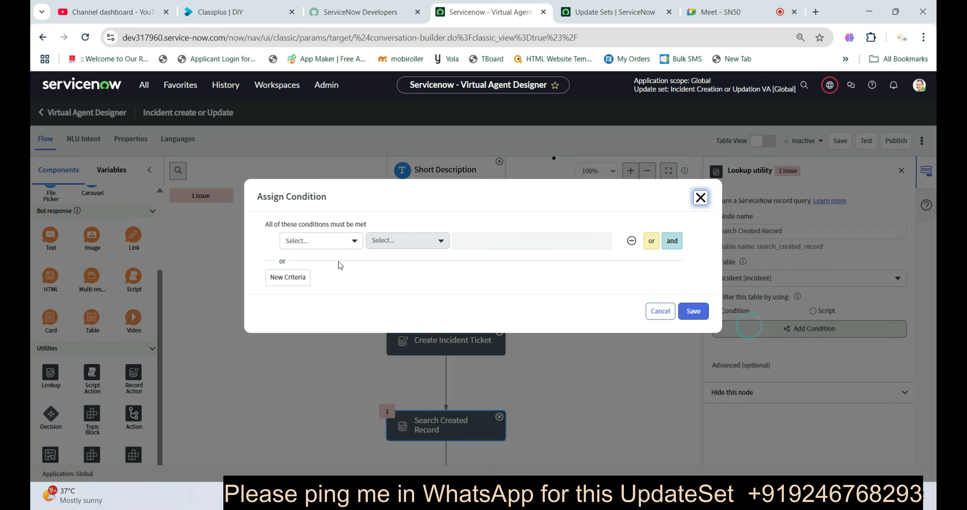
Step: Filter the lookup where Short description is the Short Description input variable, and save the condition
{"action": "left_click", "coordinate": [297, 241]}
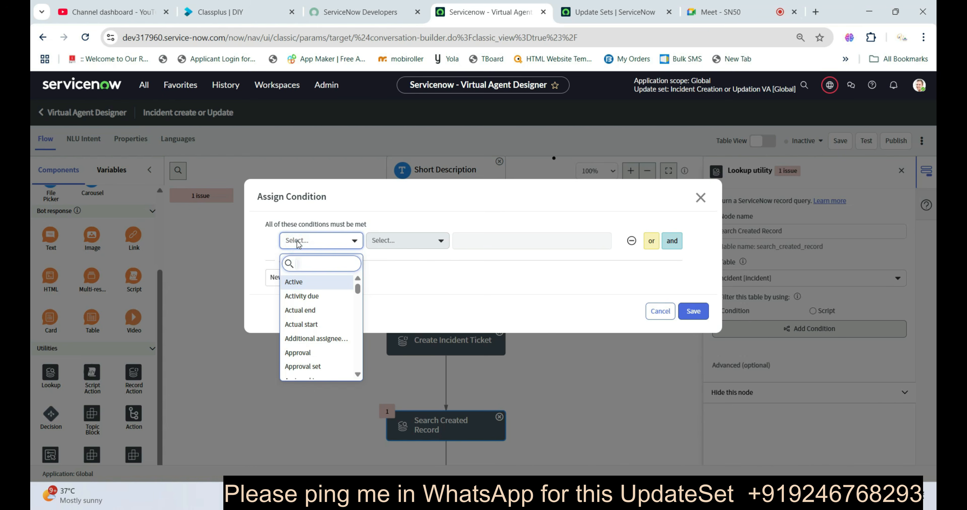
{"action": "type", "text": "sho"}
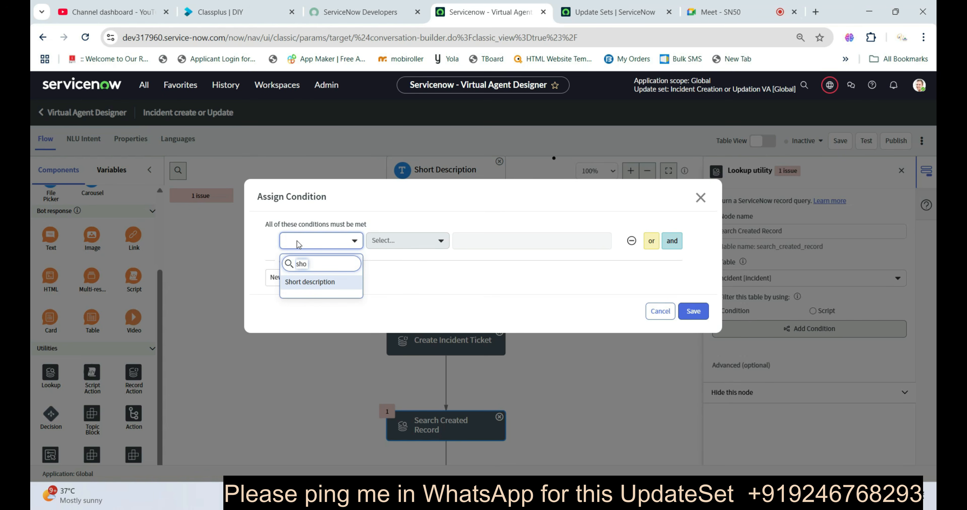
{"action": "left_click", "coordinate": [312, 282]}
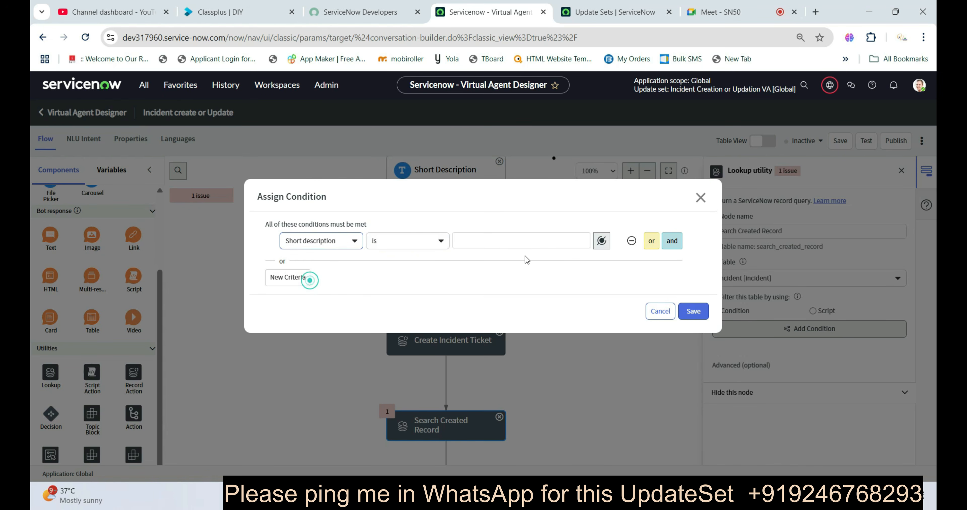
{"action": "left_click", "coordinate": [605, 241]}
{"action": "left_click", "coordinate": [651, 285]}
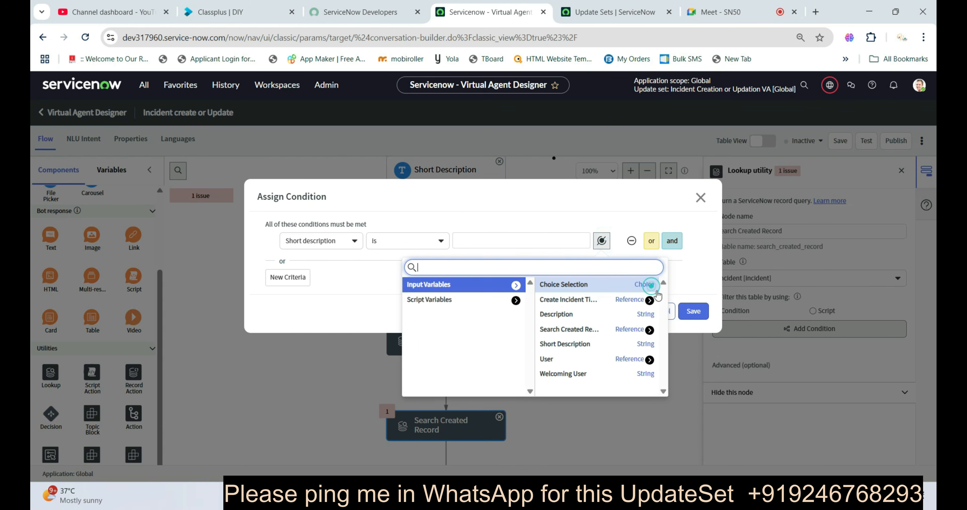
{"action": "left_click", "coordinate": [569, 346]}
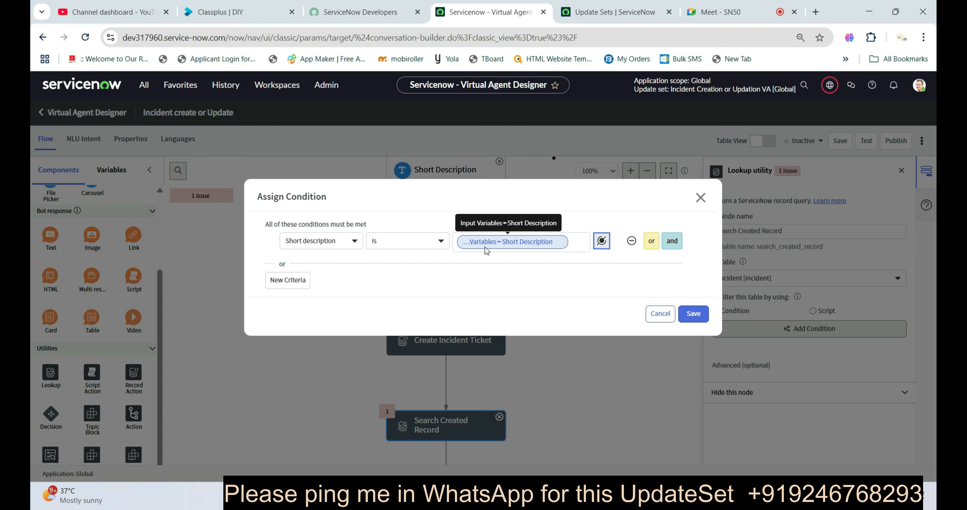
{"action": "left_click", "coordinate": [695, 318]}
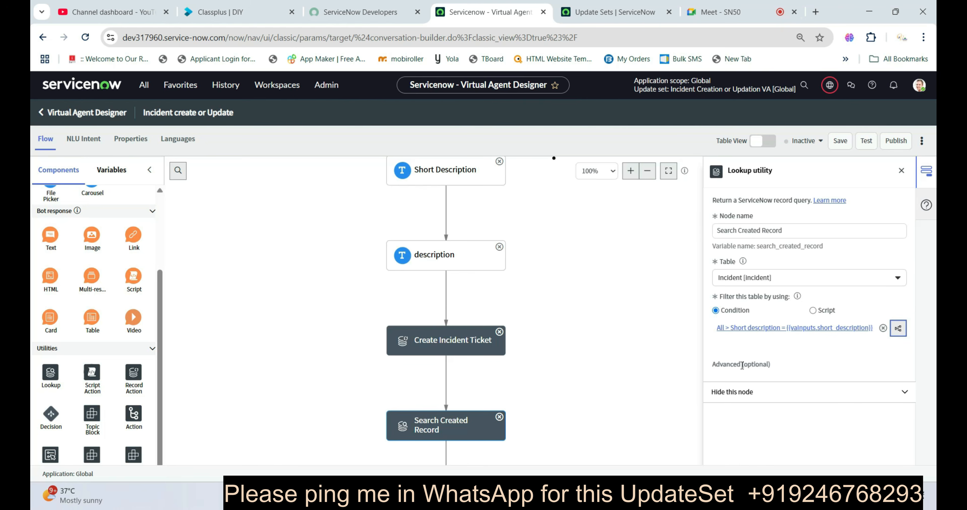
Step: Add a Card response between Search Created Record and End, and name the node "Display Created Incident"
{"action": "scroll", "coordinate": [596, 380], "scroll_direction": "down", "scroll_amount": 3}
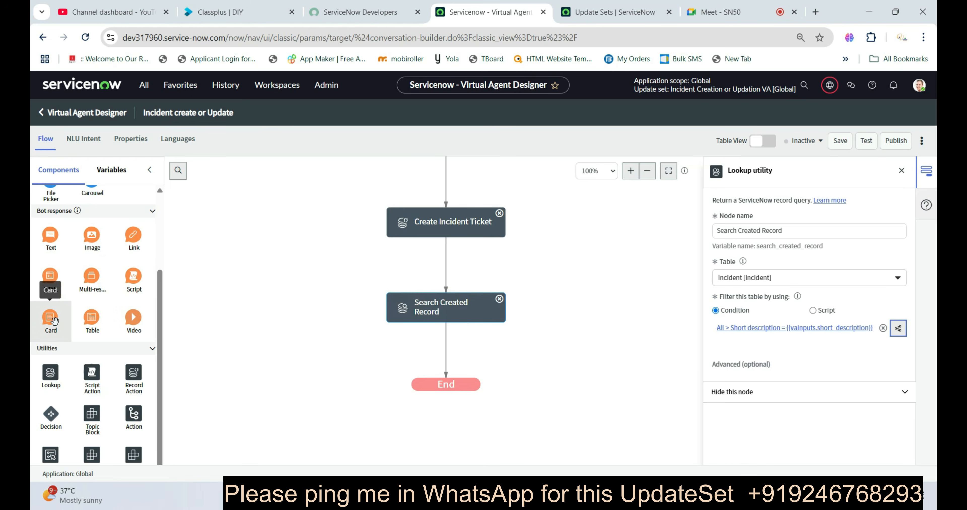
{"action": "left_click_drag", "start_coordinate": [53, 322], "coordinate": [474, 348]}
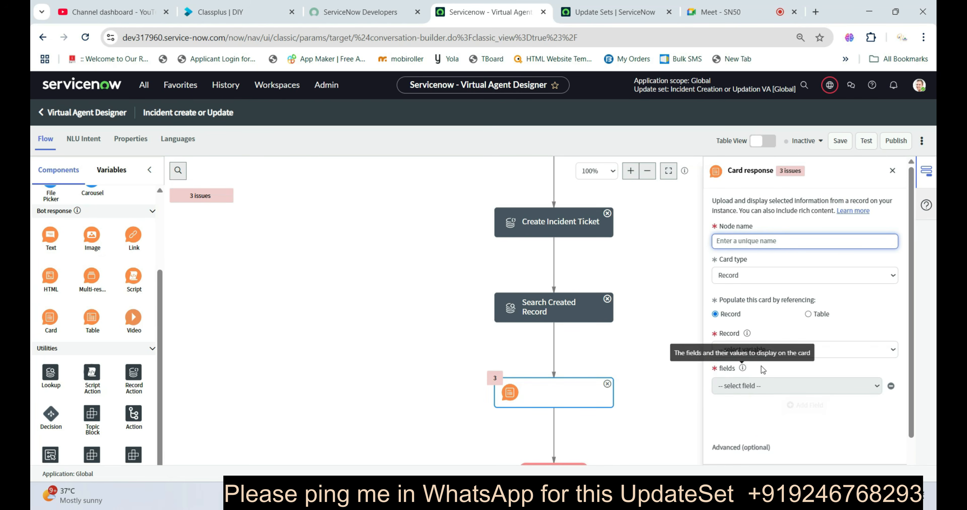
{"action": "type", "text": "Dis"}
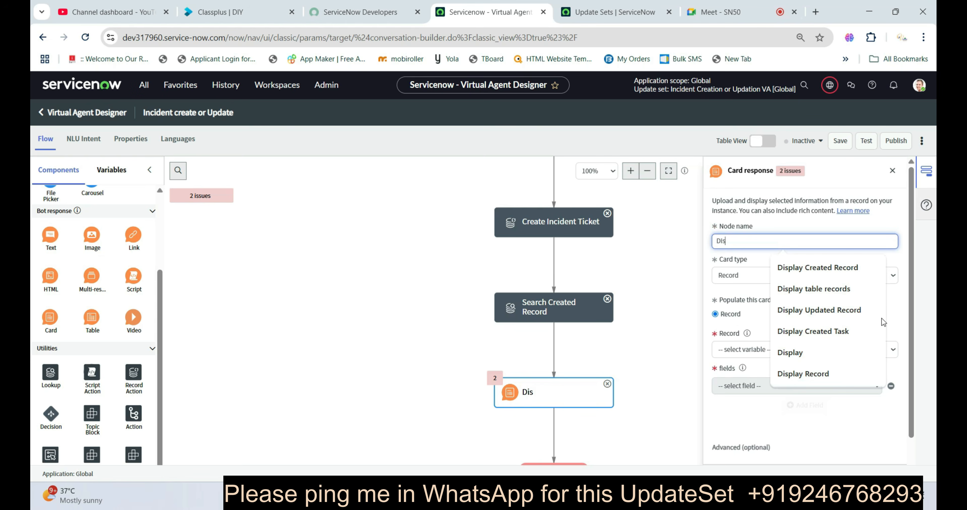
{"action": "type", "text": "paly C"}
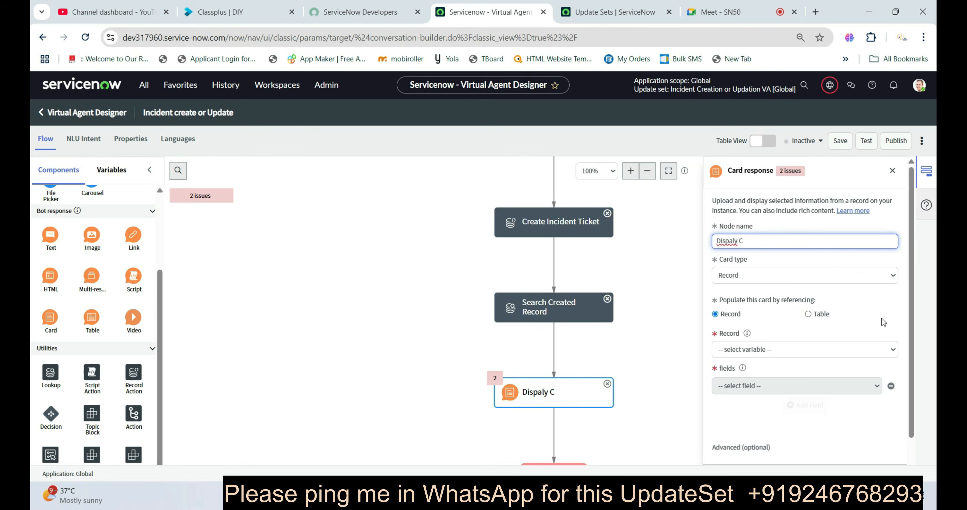
{"action": "key", "text": "BackSpace"}
{"action": "key", "text": "BackSpace"}
{"action": "key", "text": "BackSpace"}
{"action": "key", "text": "BackSpace"}
{"action": "key", "text": "BackSpace"}
{"action": "type", "text": "lay"}
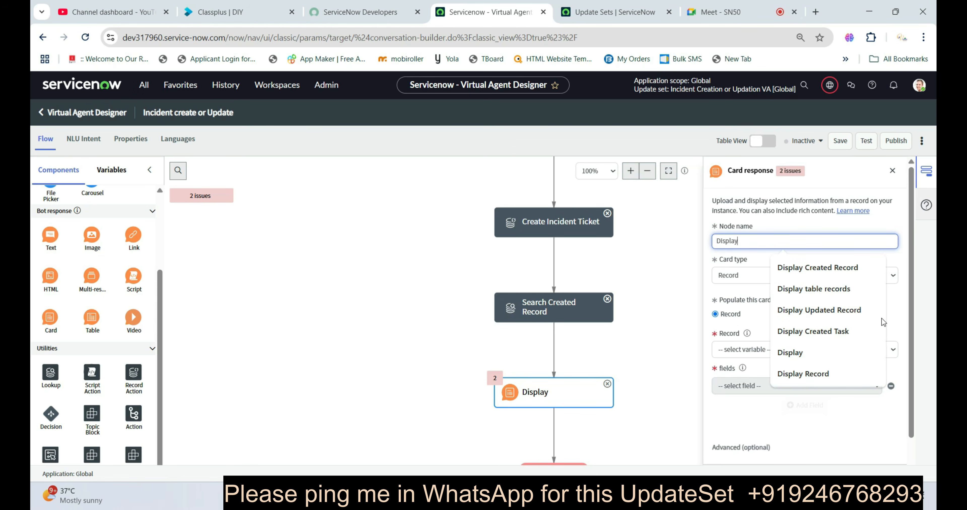
{"action": "type", "text": " Create"}
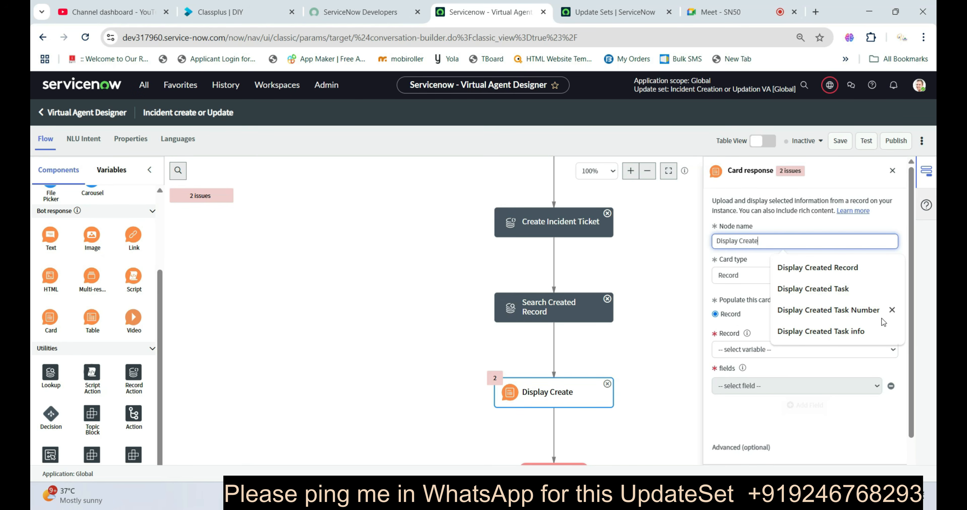
{"action": "type", "text": "d Incide"}
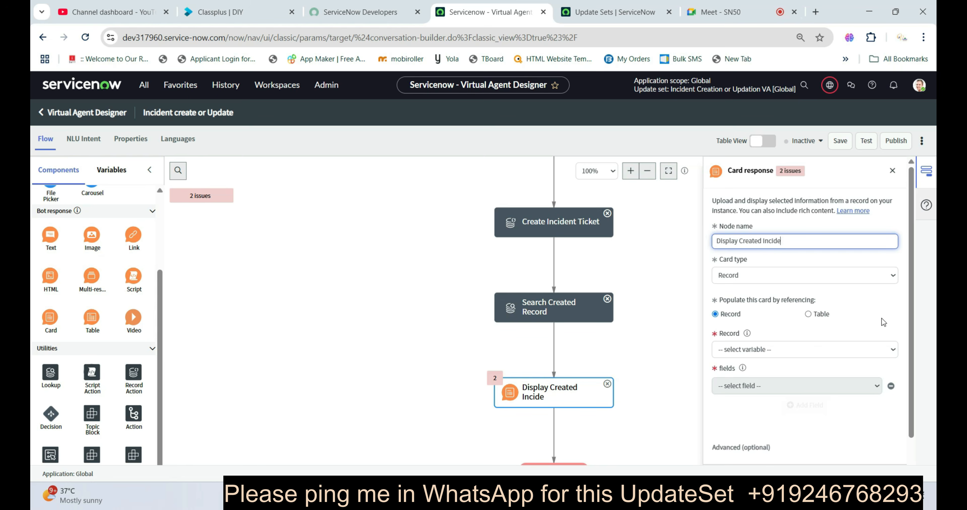
{"action": "type", "text": "nt recor"}
{"action": "key", "text": "BackSpace"}
{"action": "key", "text": "BackSpace"}
{"action": "key", "text": "BackSpace"}
{"action": "key", "text": "BackSpace"}
{"action": "key", "text": "BackSpace"}
Step: Populate the Display Created Incident card from the Search Created Record variable and set its first field to Number
{"action": "left_click", "coordinate": [751, 351]}
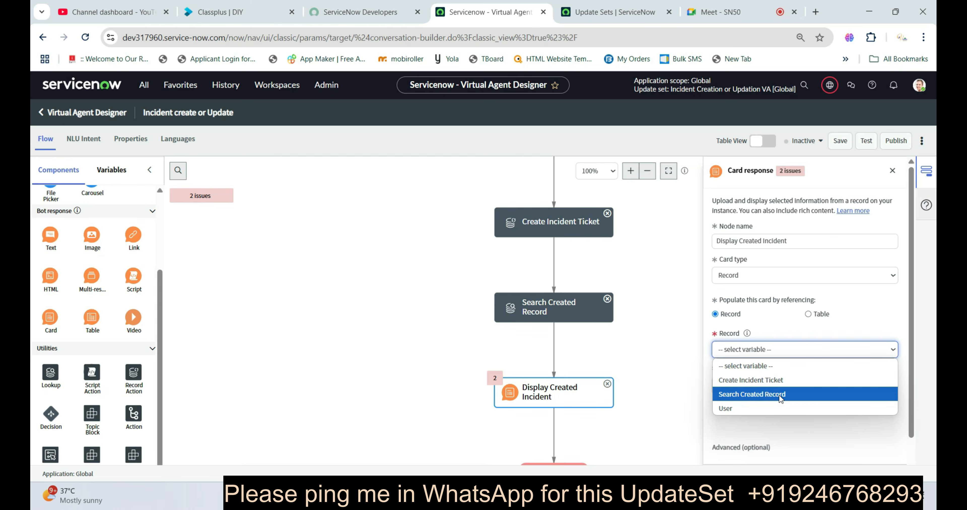
{"action": "left_click", "coordinate": [779, 395]}
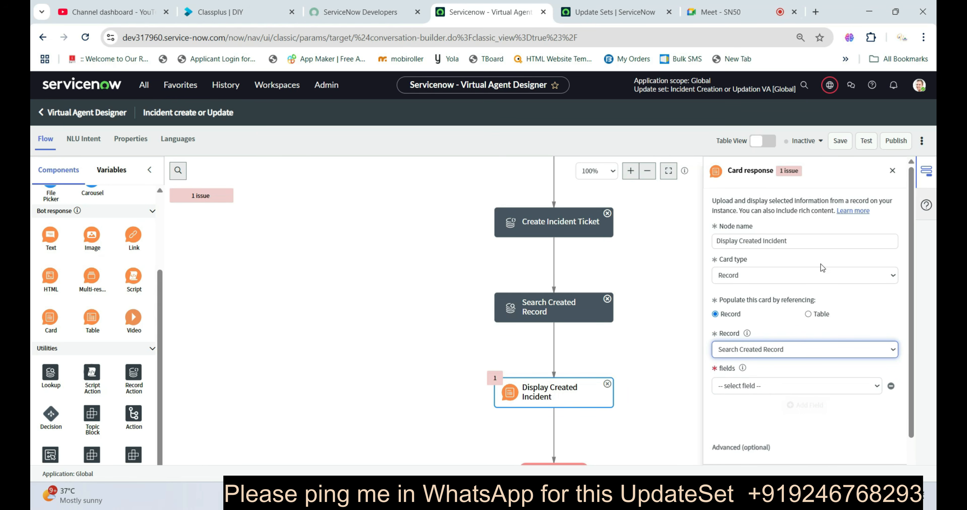
{"action": "scroll", "coordinate": [821, 263], "scroll_direction": "down", "scroll_amount": 1}
{"action": "left_click", "coordinate": [770, 340]}
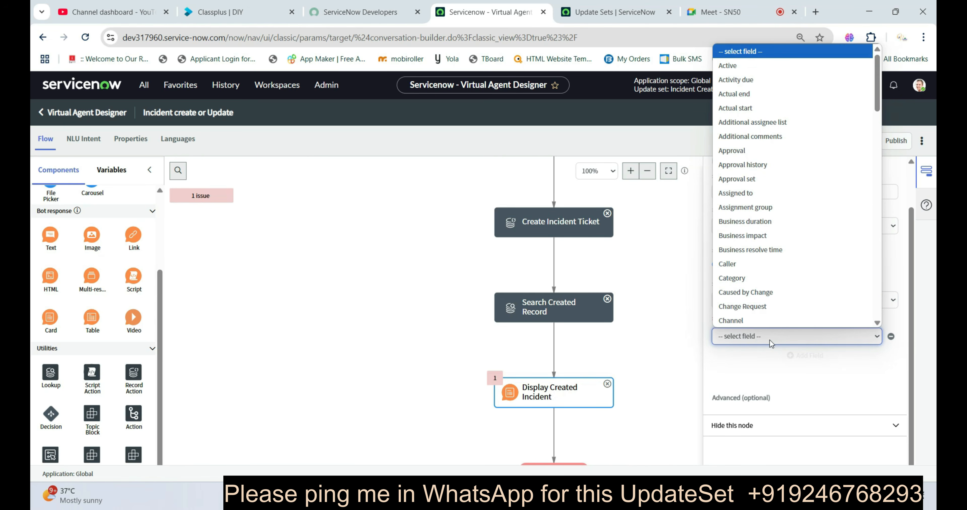
{"action": "type", "text": "number"}
{"action": "scroll", "coordinate": [742, 322], "scroll_direction": "down", "scroll_amount": 1}
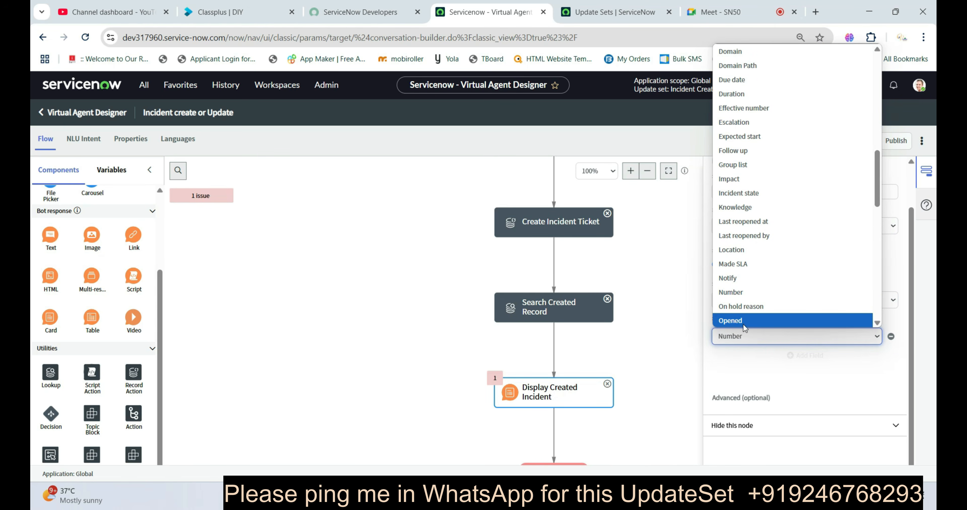
{"action": "left_click", "coordinate": [740, 321]}
{"action": "left_click", "coordinate": [751, 338]}
{"action": "type", "text": "number"}
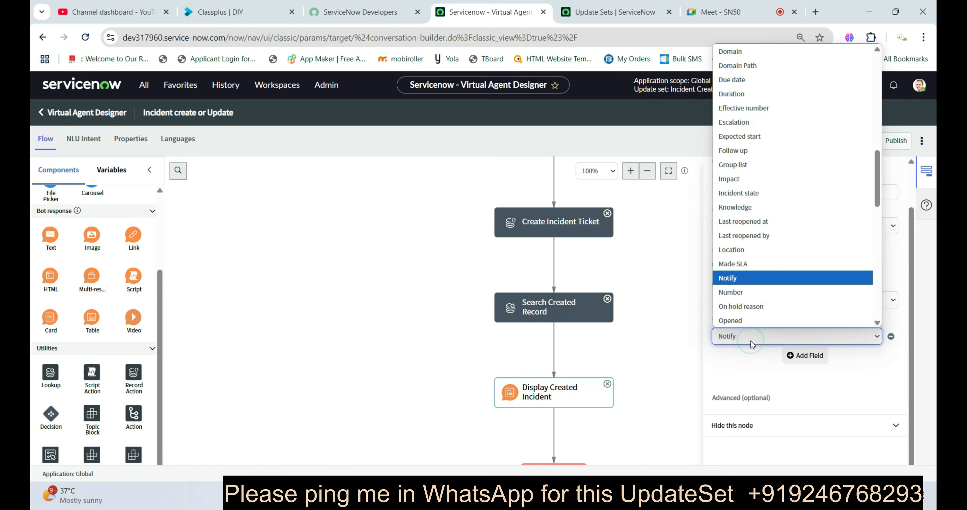
{"action": "scroll", "coordinate": [739, 300], "scroll_direction": "down", "scroll_amount": 1}
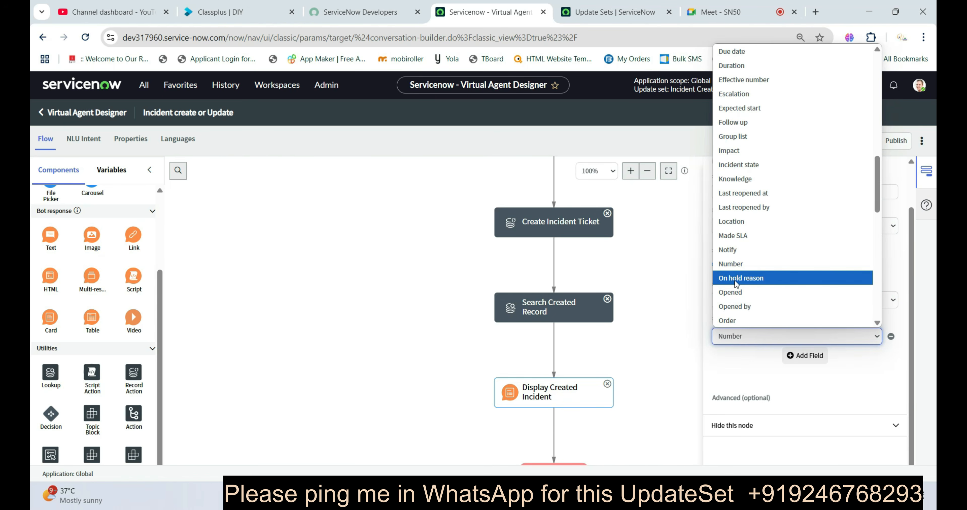
{"action": "left_click", "coordinate": [735, 266]}
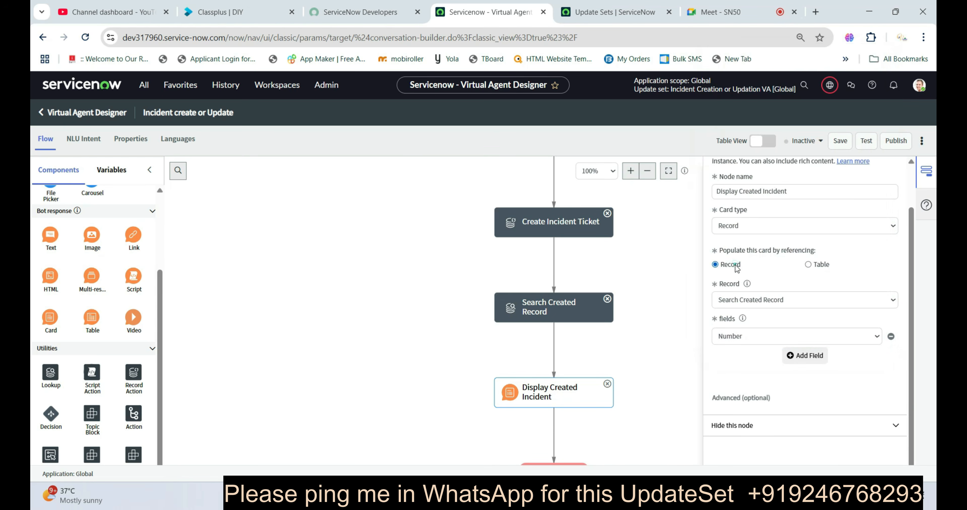
Step: Add Short description as the card's second display field
{"action": "left_click", "coordinate": [805, 355]}
{"action": "left_click", "coordinate": [764, 356]}
{"action": "type", "text": "short"}
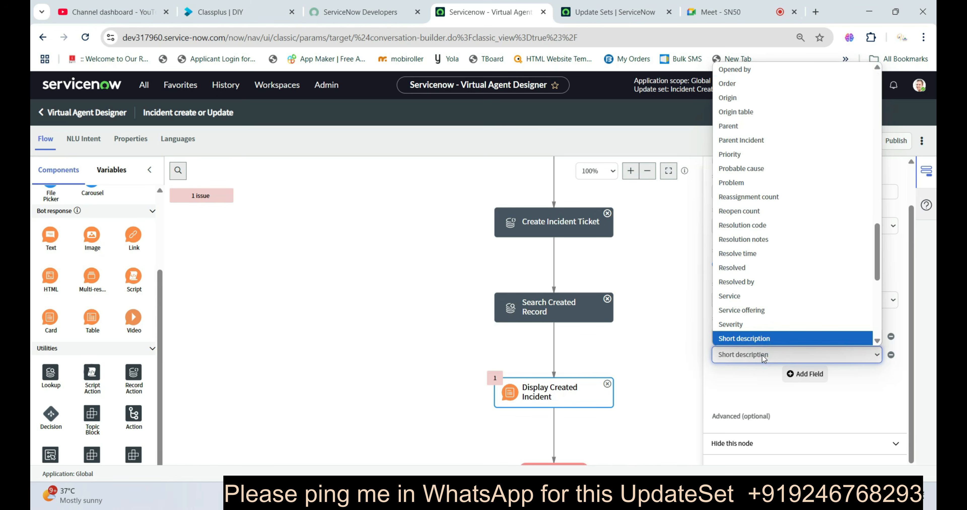
{"action": "left_click", "coordinate": [749, 324]}
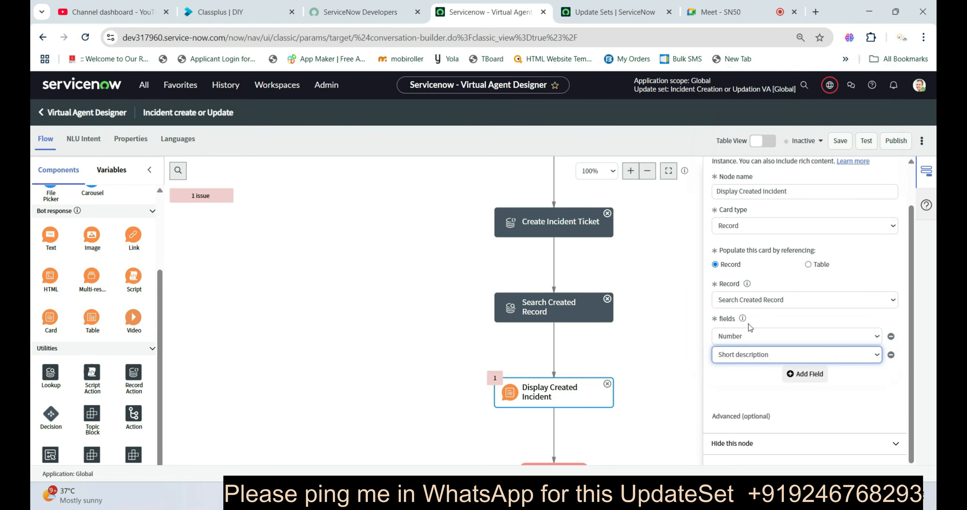
Step: Add Description as the card's third display field
{"action": "left_click", "coordinate": [806, 373]}
{"action": "left_click", "coordinate": [760, 372]}
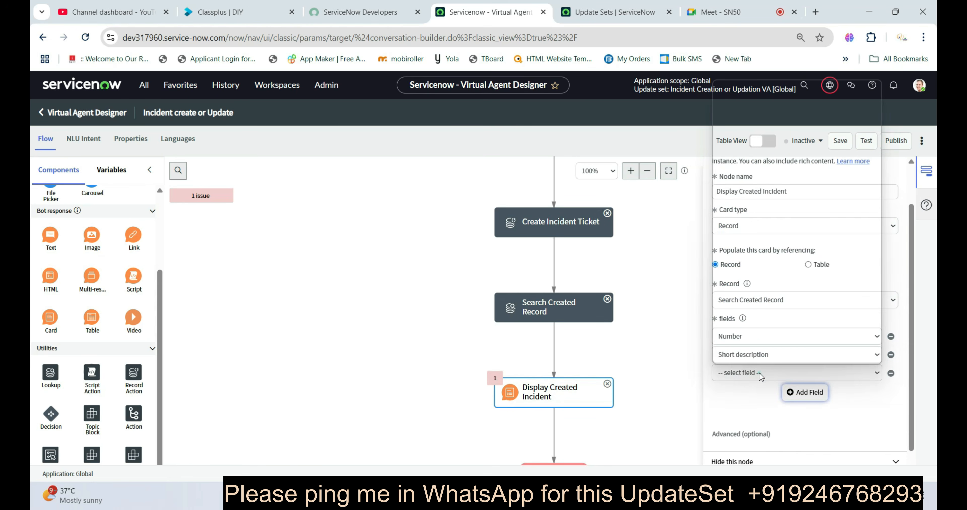
{"action": "type", "text": "d"}
{"action": "scroll", "coordinate": [751, 324], "scroll_direction": "down", "scroll_amount": 5}
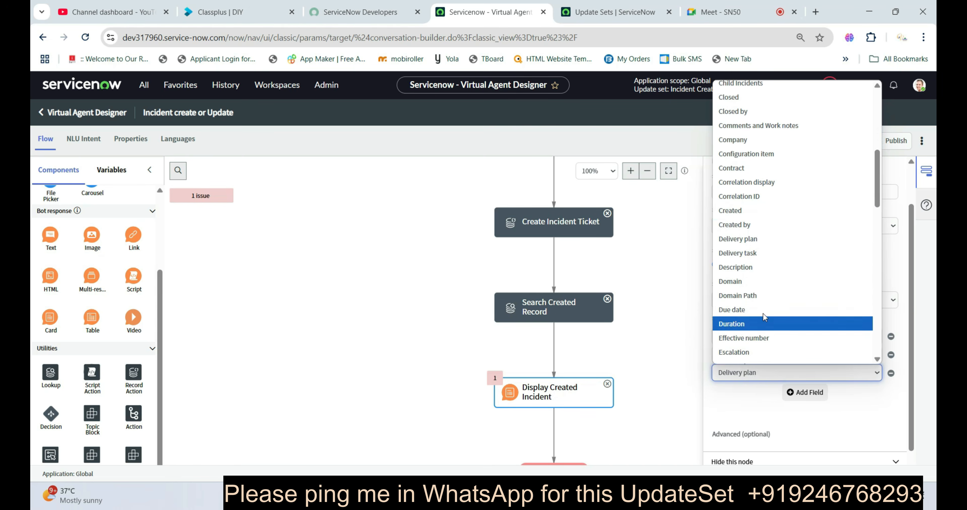
{"action": "left_click", "coordinate": [760, 268]}
Step: Add Caller as the card's fourth display field
{"action": "left_click", "coordinate": [807, 392]}
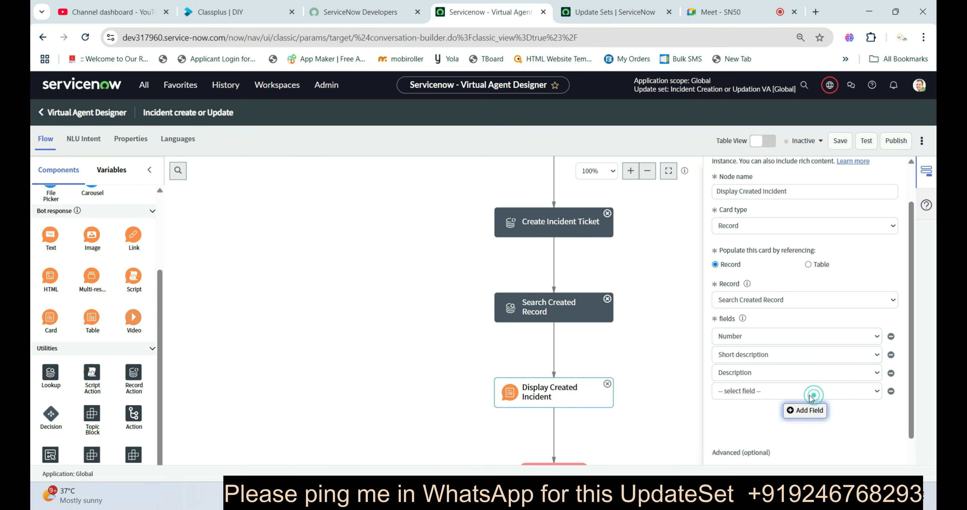
{"action": "left_click", "coordinate": [764, 393]}
{"action": "type", "text": "c"}
{"action": "scroll", "coordinate": [742, 351], "scroll_direction": "down", "scroll_amount": 1}
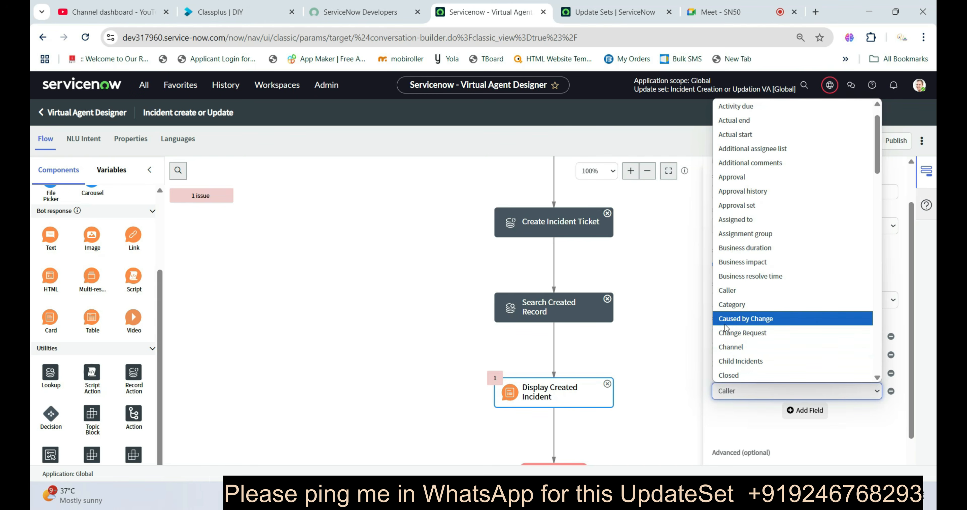
{"action": "left_click", "coordinate": [734, 296]}
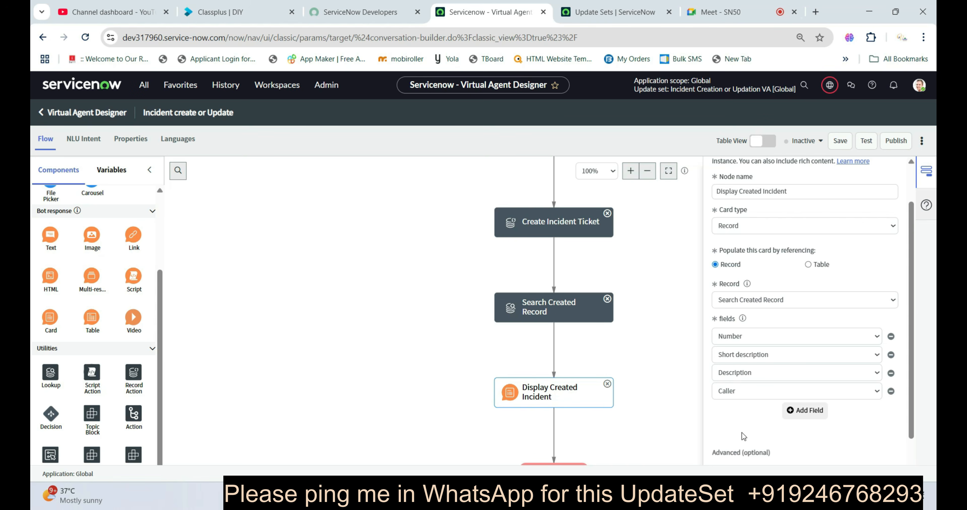
Step: Add a Text user input to the Update branch and name the node "Update Record Number"
{"action": "scroll", "coordinate": [639, 326], "scroll_direction": "up", "scroll_amount": 3}
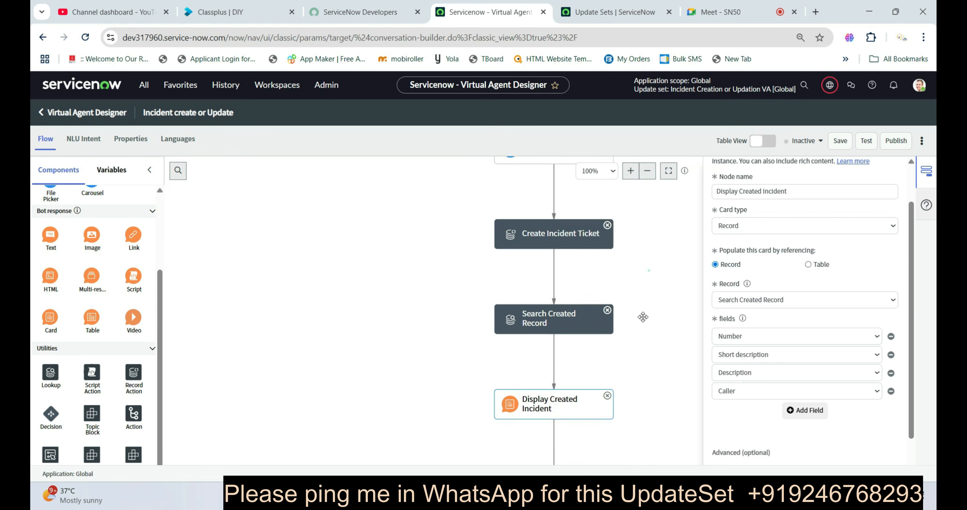
{"action": "left_click", "coordinate": [632, 367]}
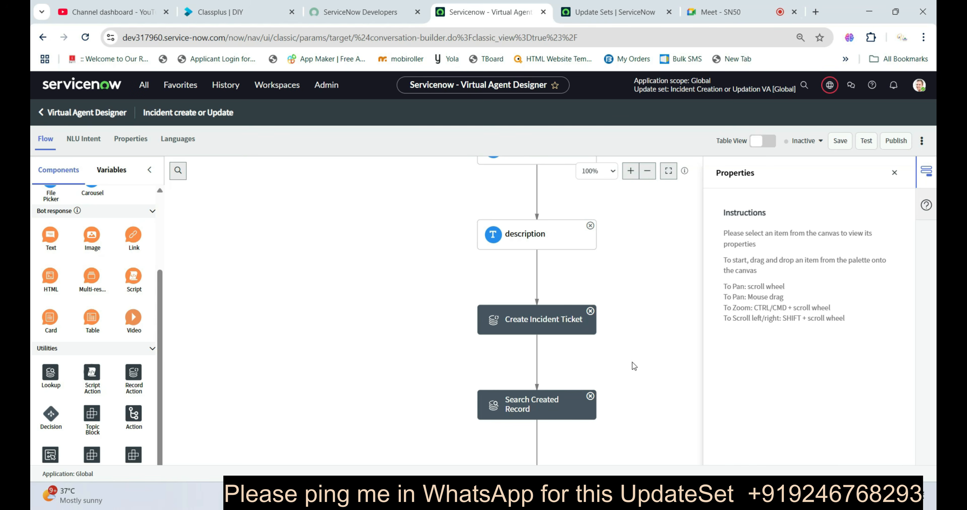
{"action": "scroll", "coordinate": [633, 360], "scroll_direction": "up", "scroll_amount": 3}
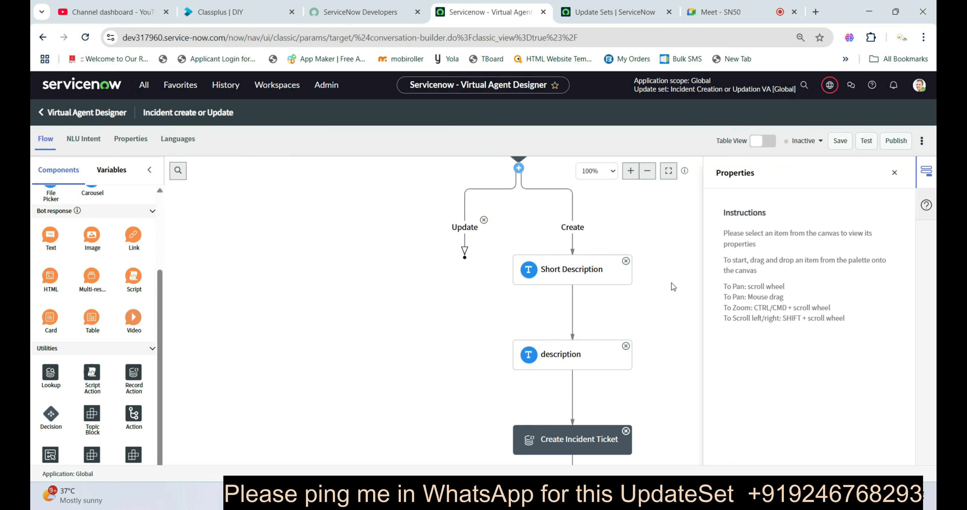
{"action": "scroll", "coordinate": [53, 244], "scroll_direction": "up", "scroll_amount": 3}
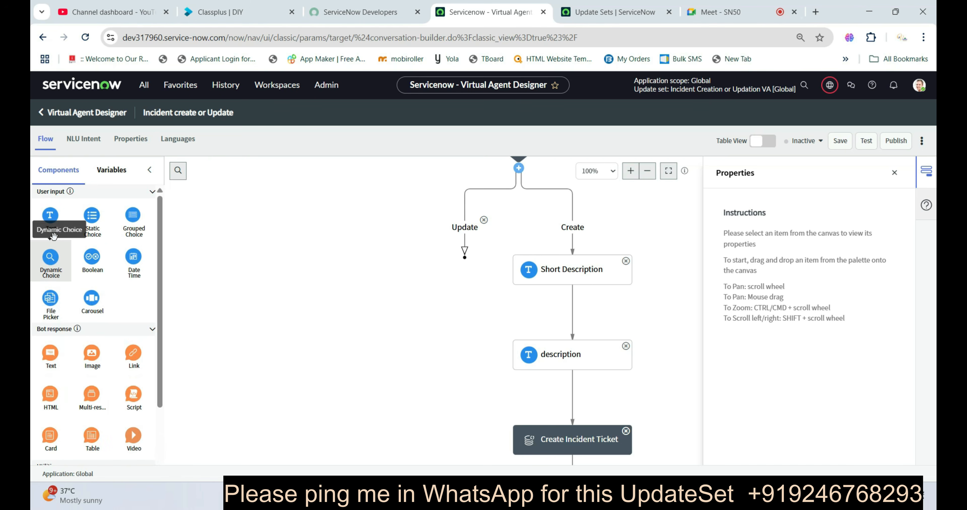
{"action": "left_click_drag", "start_coordinate": [49, 216], "coordinate": [489, 226]}
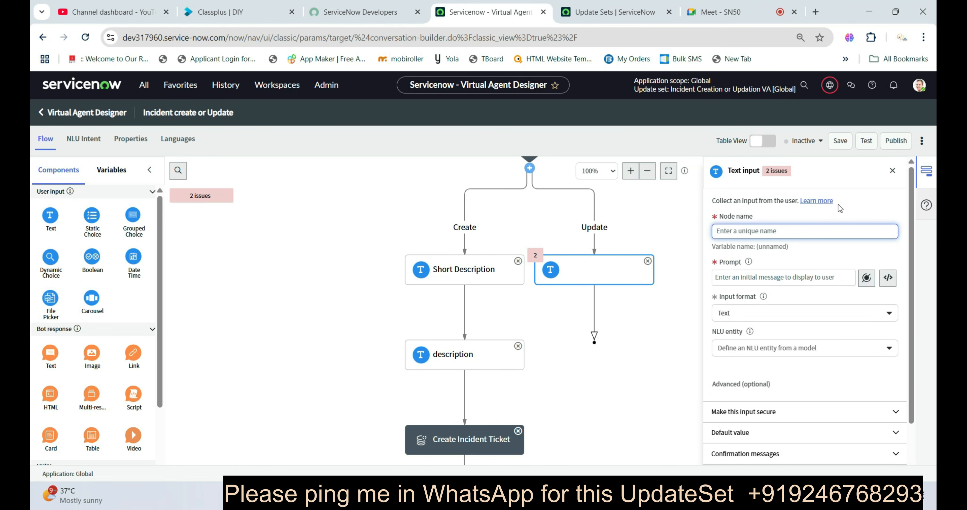
{"action": "type", "text": "U"}
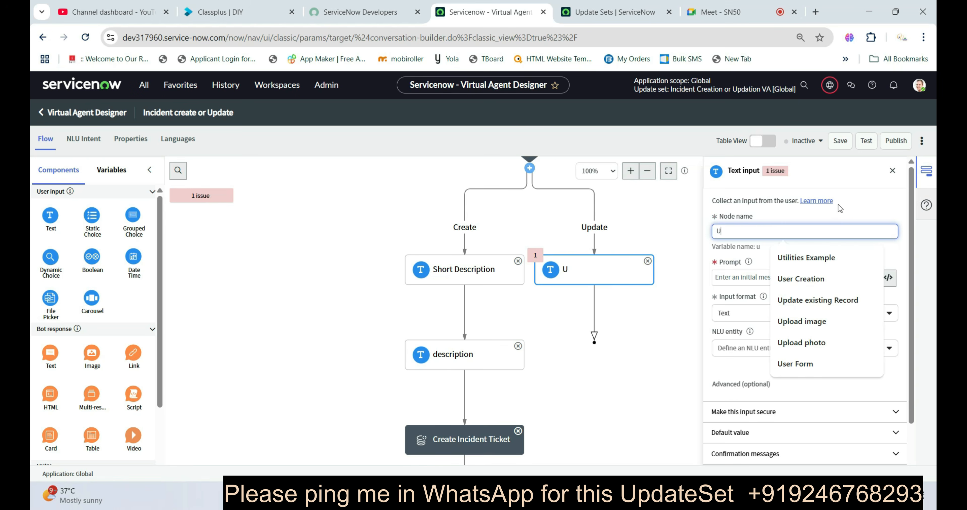
{"action": "type", "text": "pdate R"}
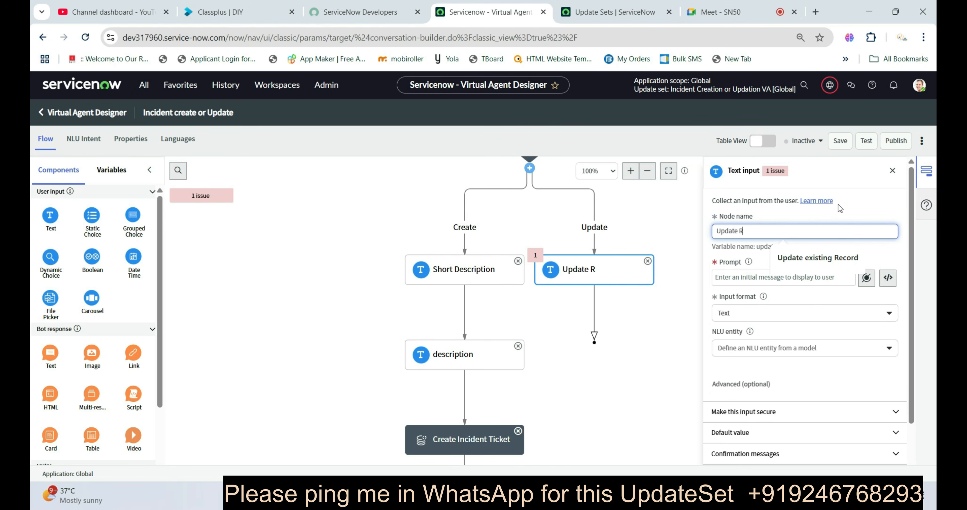
{"action": "type", "text": "ecord Number"}
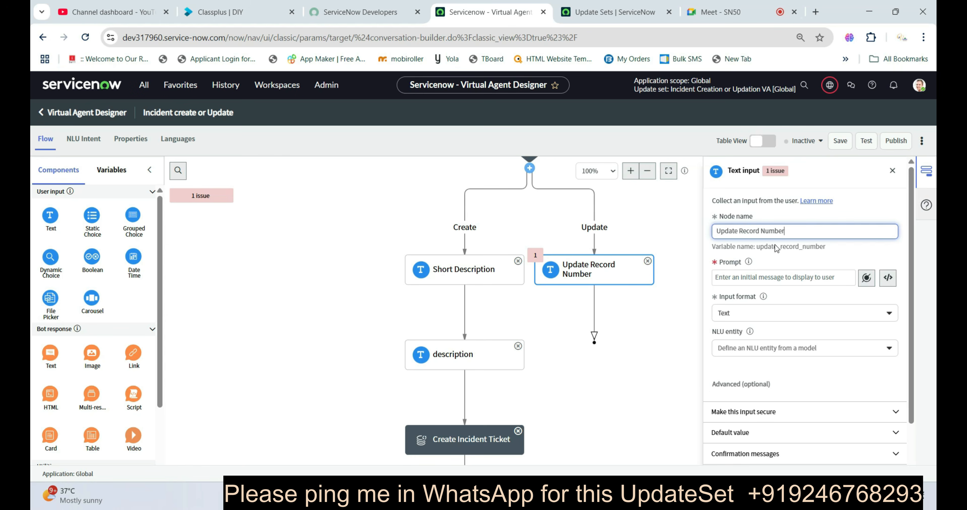
Step: Set the Update Record Number node's prompt to "Please provide Update Incident Record Number"
{"action": "left_click", "coordinate": [760, 278]}
{"action": "type", "text": "Please"}
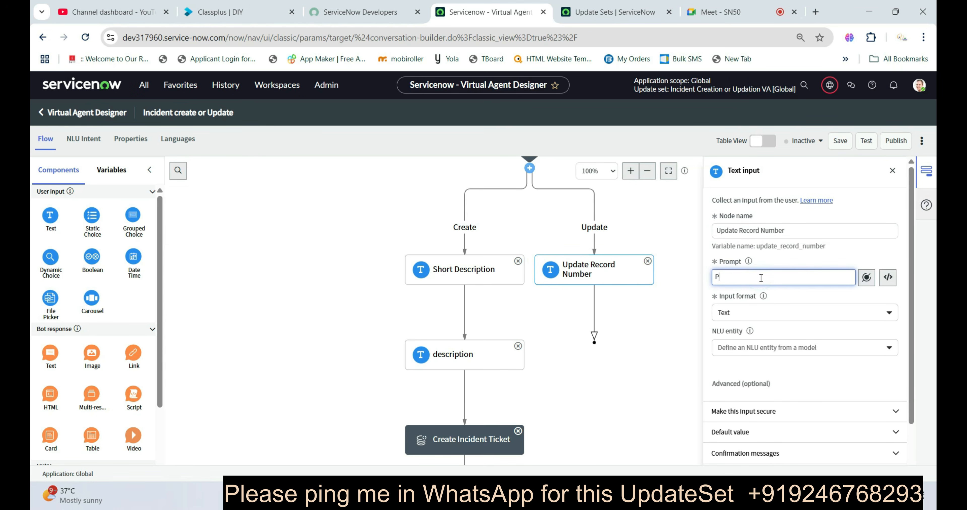
{"action": "type", "text": "rovide "}
{"action": "type", "text": "Update "}
{"action": "type", "text": "Incident"}
{"action": "type", "text": " Tec"}
{"action": "key", "text": "BackSpace"}
{"action": "key", "text": "BackSpace"}
{"action": "key", "text": "BackSpace"}
{"action": "type", "text": "Te"}
{"action": "key", "text": "BackSpace"}
{"action": "key", "text": "BackSpace"}
{"action": "type", "text": "Record"}
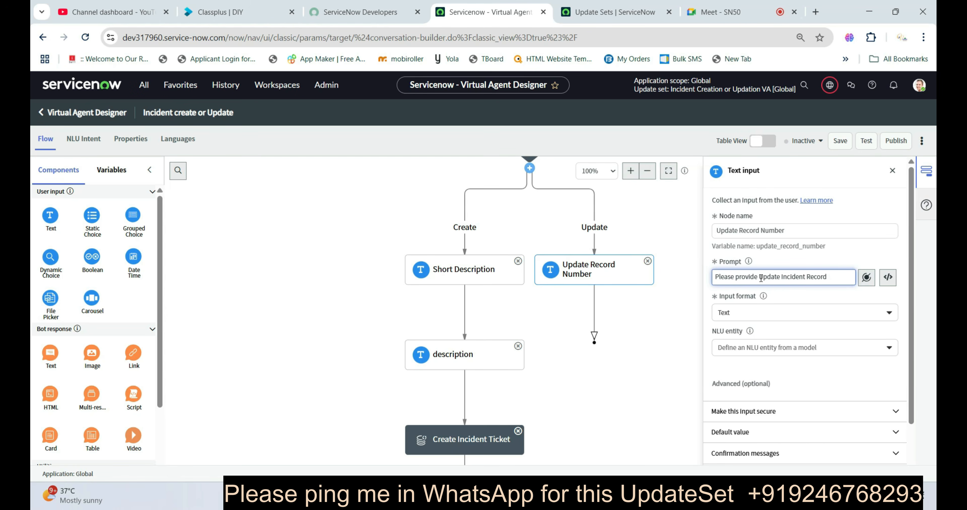
{"action": "type", "text": " Number"}
Step: Add a Lookup utility after Update Record Number in the Update branch and name it "Search Update Record"
{"action": "scroll", "coordinate": [90, 338], "scroll_direction": "down", "scroll_amount": 5}
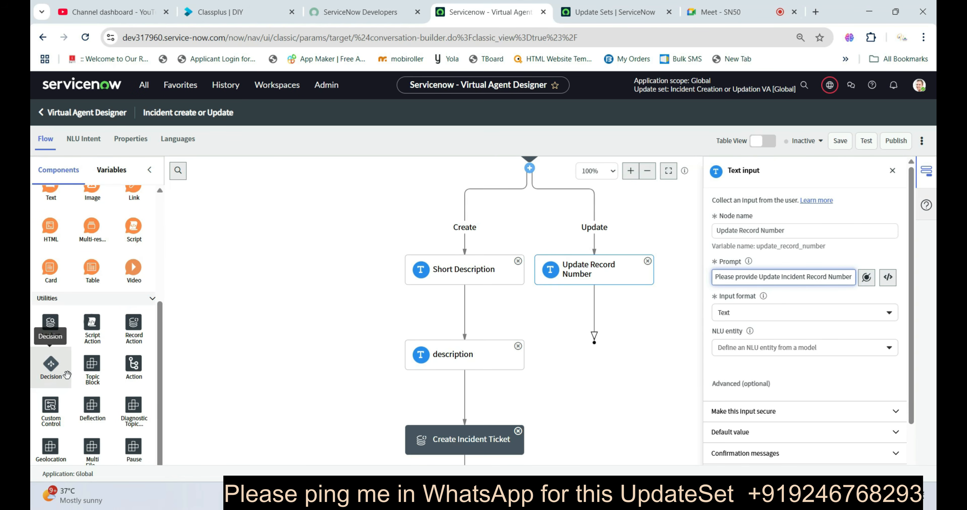
{"action": "left_click_drag", "start_coordinate": [51, 323], "coordinate": [596, 316]}
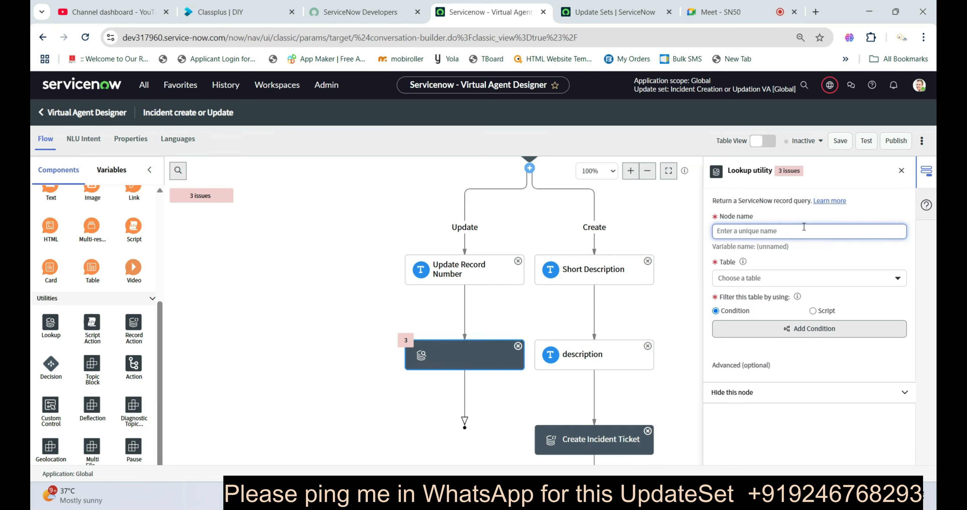
{"action": "left_click", "coordinate": [802, 231]}
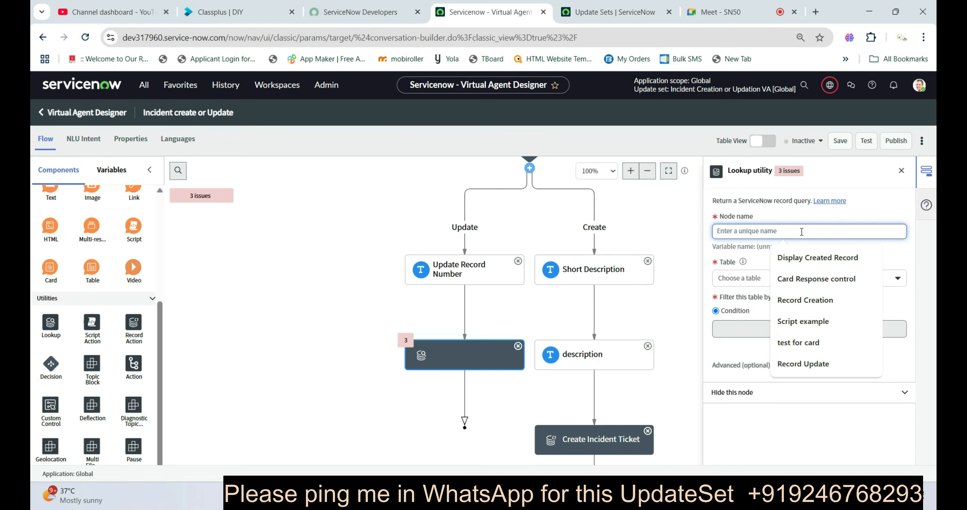
{"action": "type", "text": "Search U"}
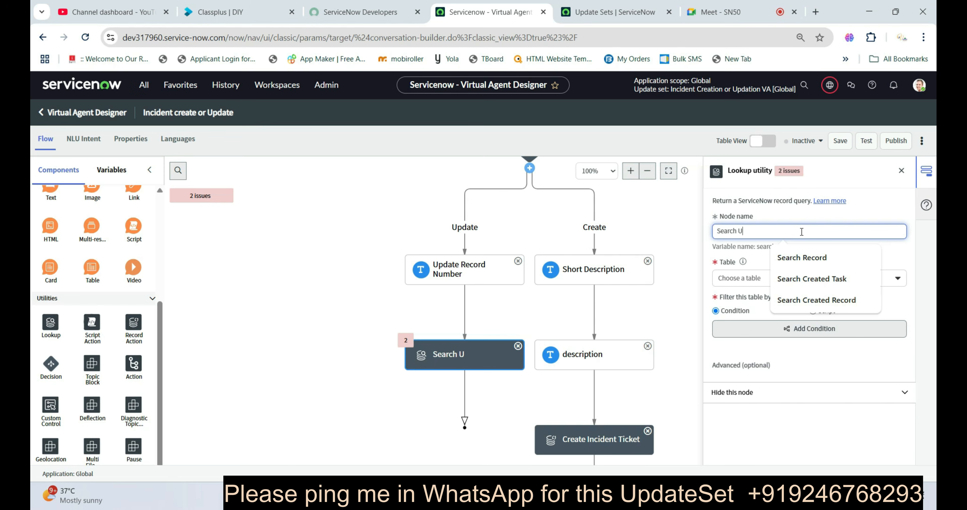
{"action": "type", "text": "pdate"}
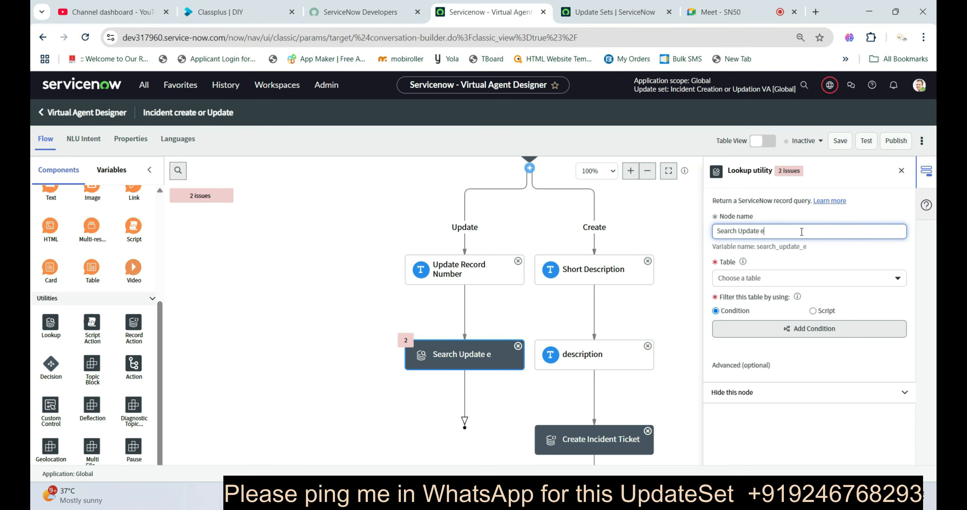
{"action": "type", "text": " e"}
{"action": "key", "text": "BackSpace"}
{"action": "type", "text": "Recoe"}
{"action": "type", "text": "d"}
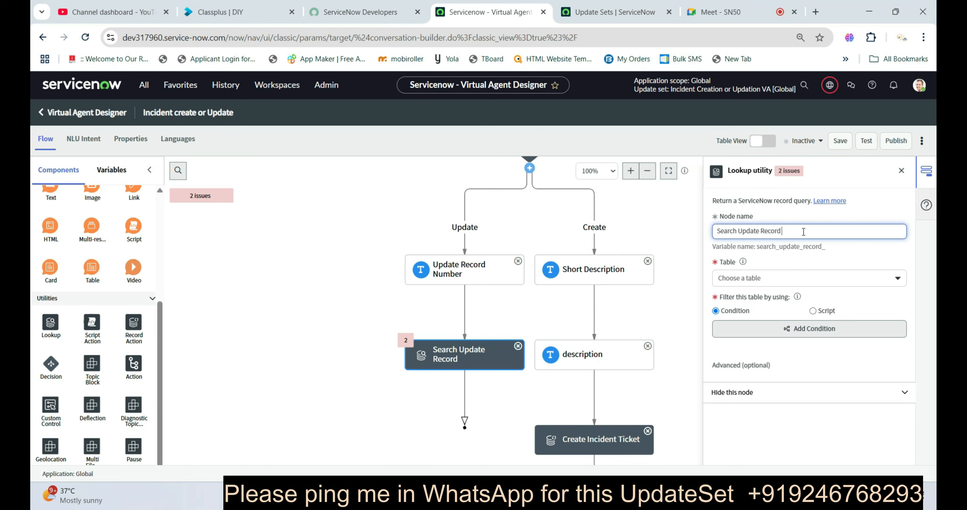
Step: Set the Search Update Record lookup's table to Incident [incident]
{"action": "left_click", "coordinate": [776, 278]}
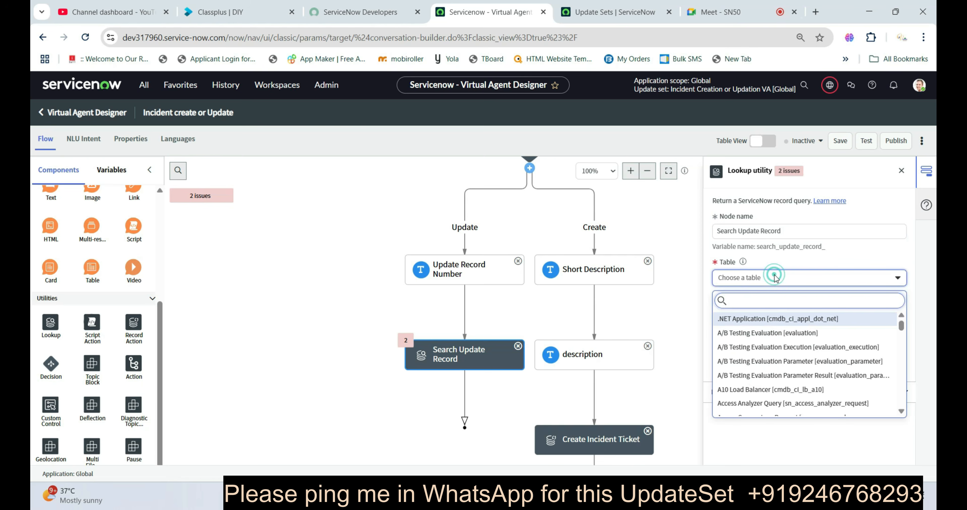
{"action": "type", "text": "Incide"}
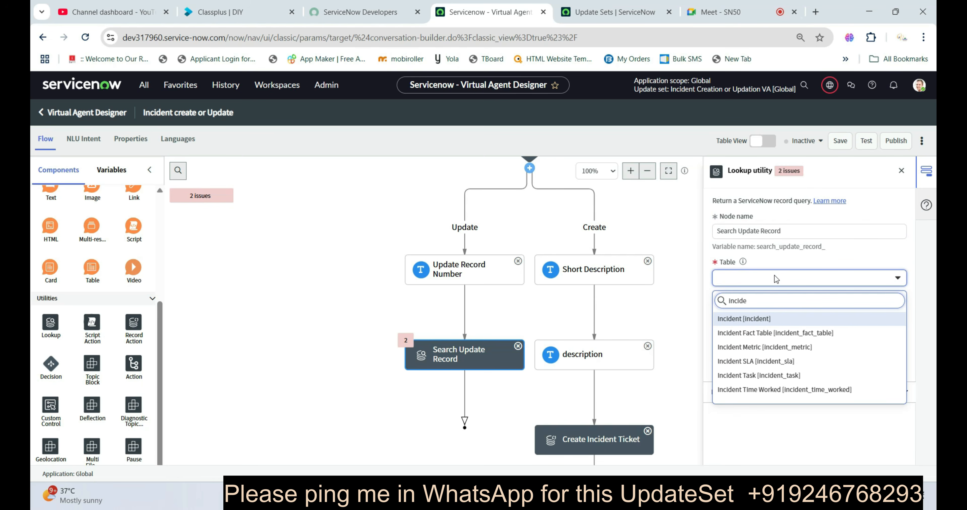
{"action": "left_click", "coordinate": [750, 318]}
{"action": "left_click", "coordinate": [751, 328]}
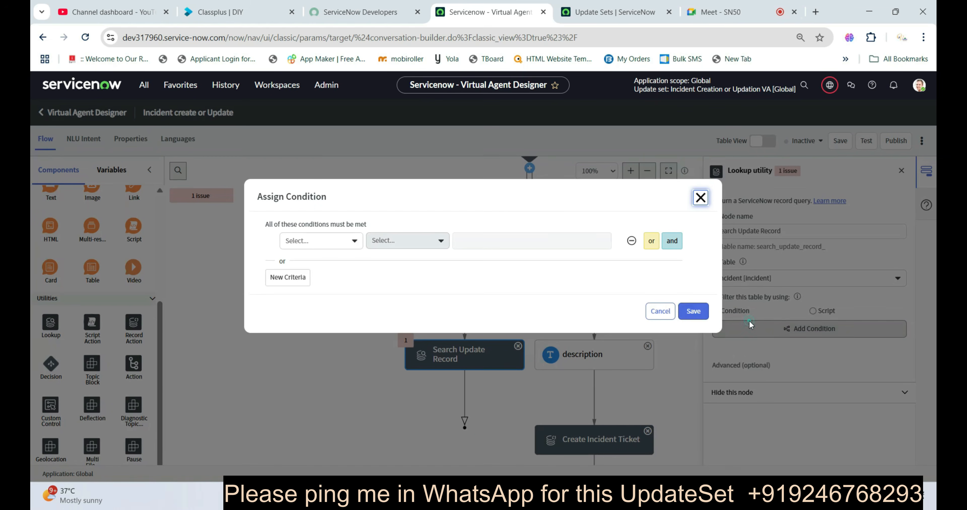
{"action": "left_click", "coordinate": [333, 241]}
{"action": "type", "text": "num"}
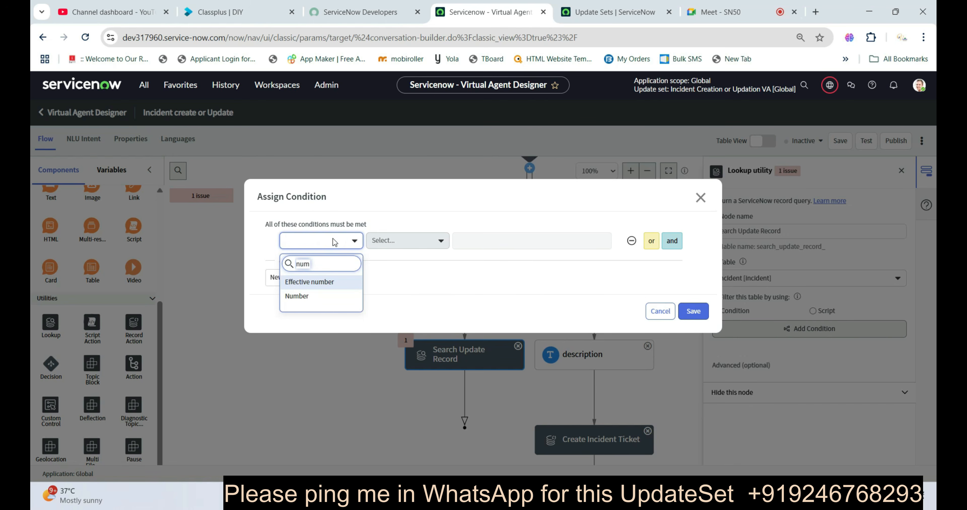
{"action": "left_click", "coordinate": [301, 296]}
{"action": "left_click", "coordinate": [601, 241]}
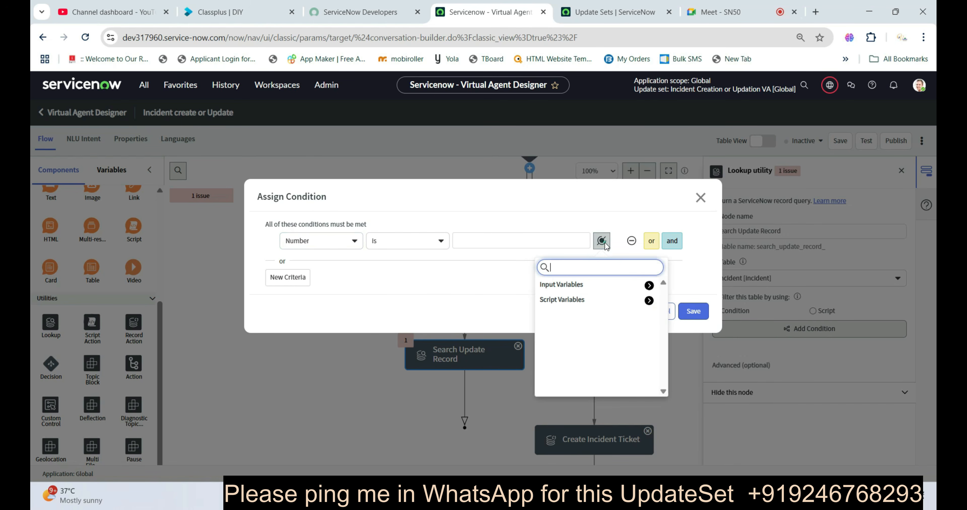
{"action": "left_click", "coordinate": [646, 283]}
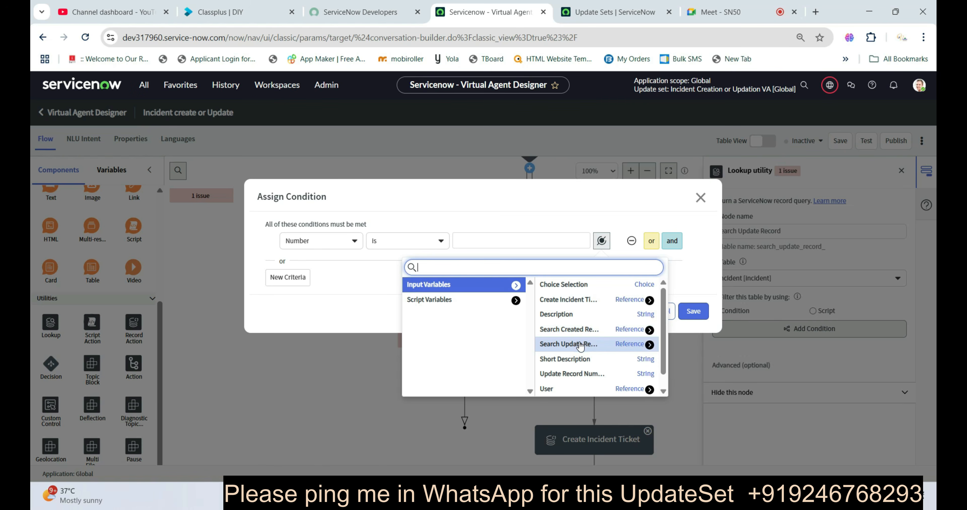
{"action": "left_click", "coordinate": [580, 346]}
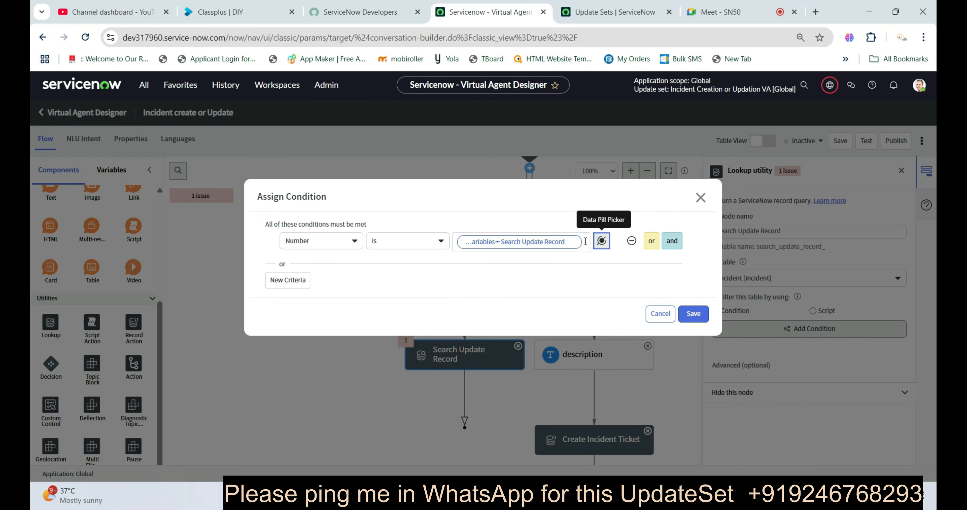
{"action": "left_click", "coordinate": [700, 198]}
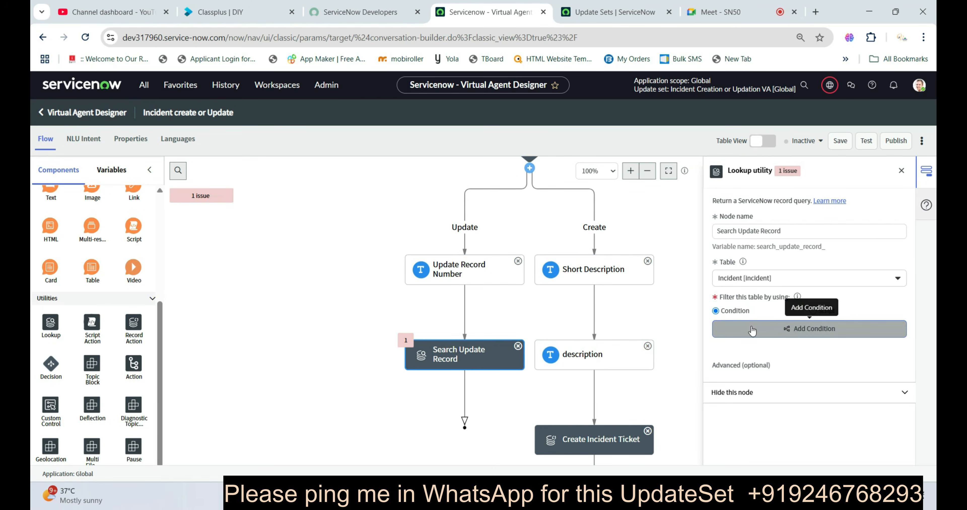
Step: Add and save a lookup condition where Number is the Update Record Number input variable
{"action": "left_click", "coordinate": [752, 329]}
{"action": "left_click", "coordinate": [342, 241]}
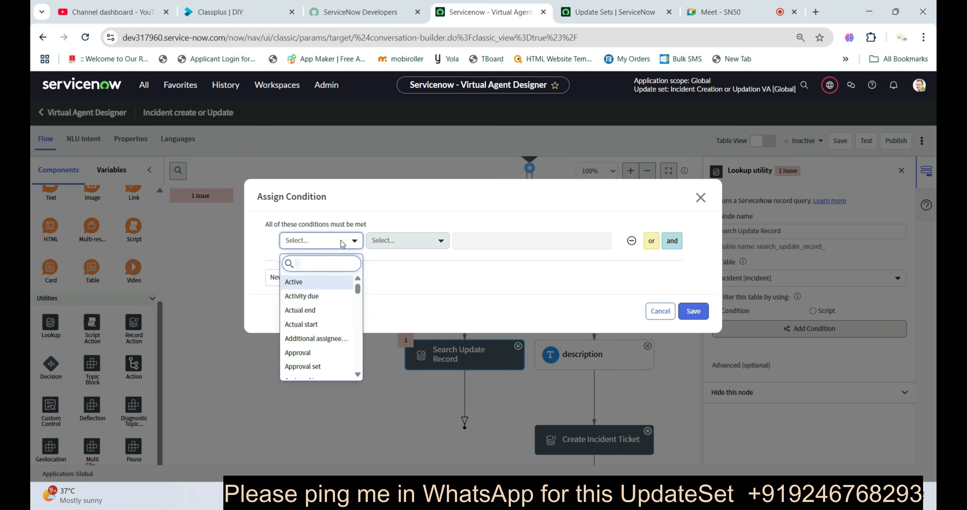
{"action": "type", "text": "num"}
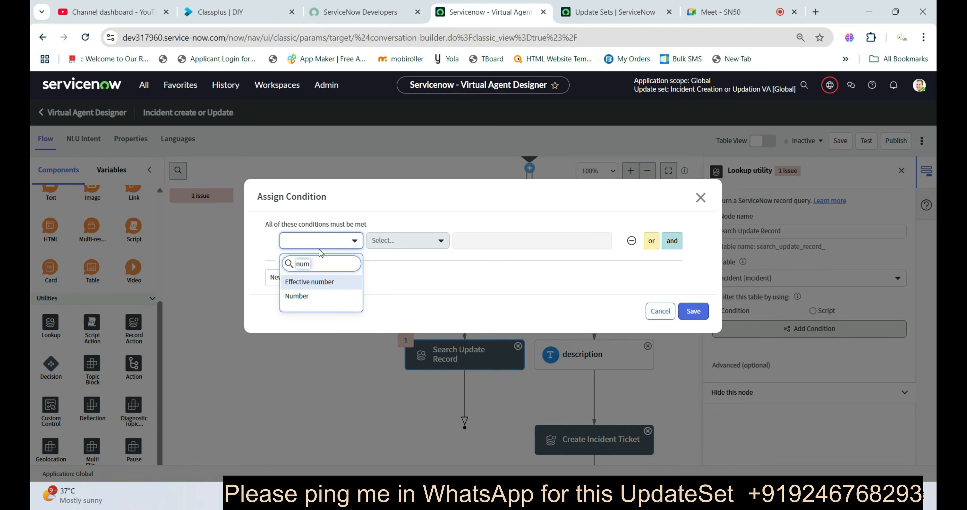
{"action": "left_click", "coordinate": [297, 296]}
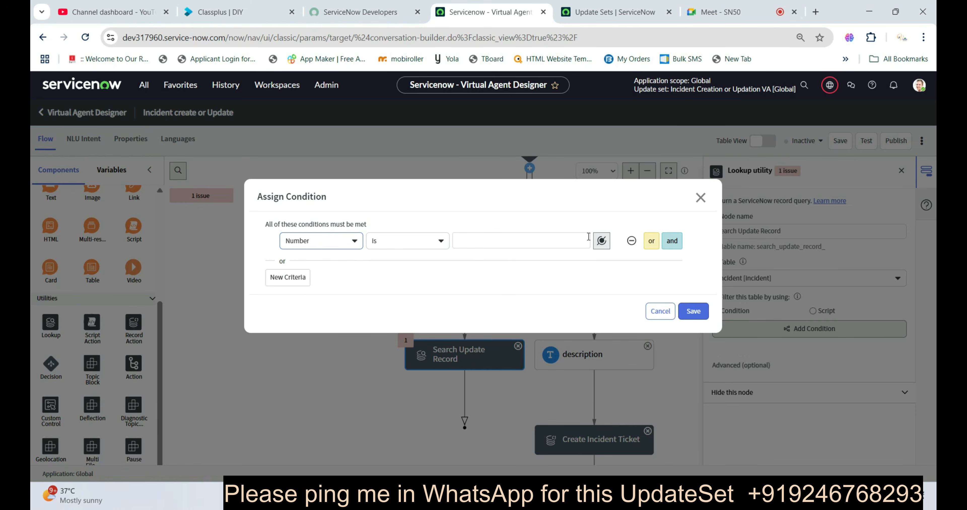
{"action": "left_click", "coordinate": [602, 241]}
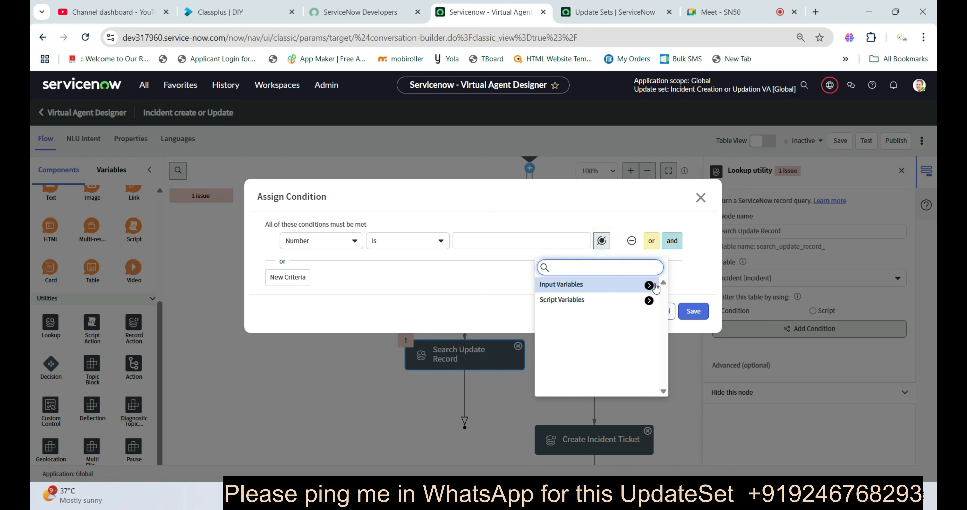
{"action": "left_click", "coordinate": [649, 285]}
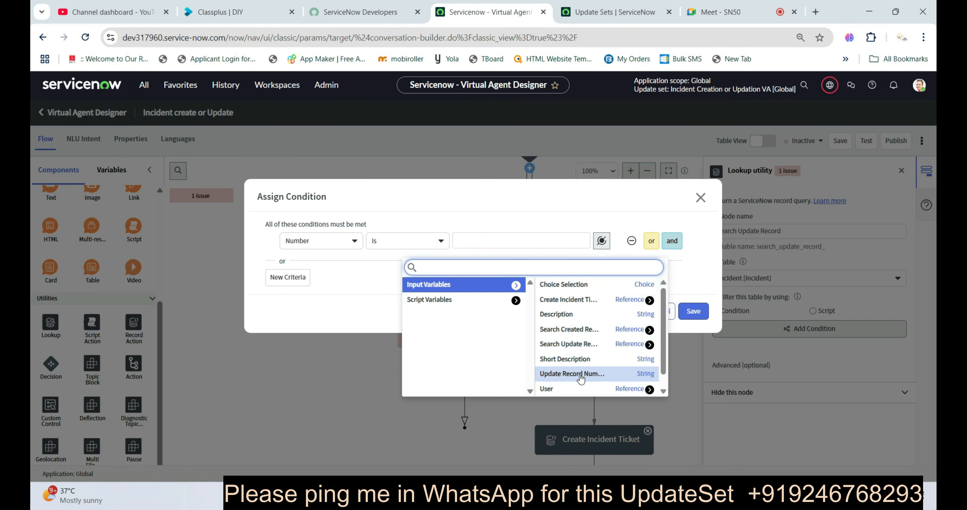
{"action": "left_click", "coordinate": [581, 376]}
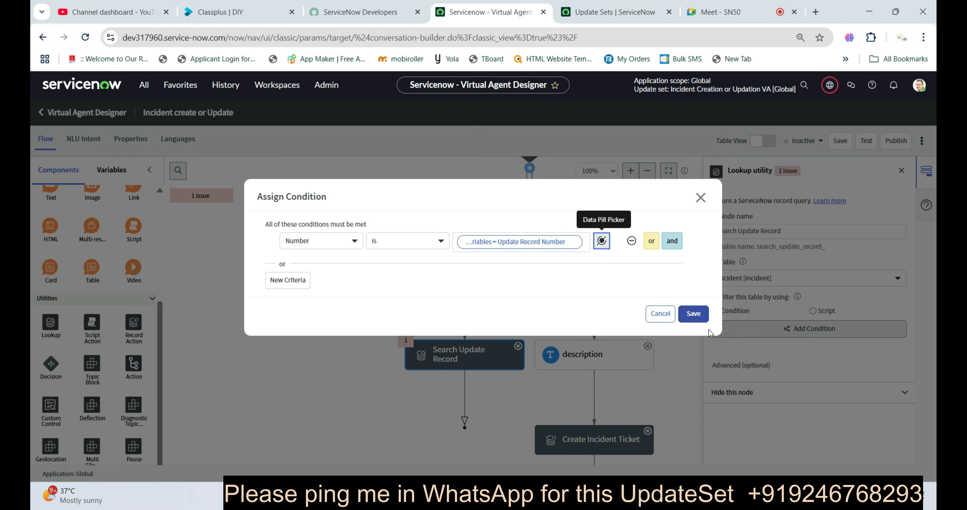
{"action": "left_click", "coordinate": [694, 315]}
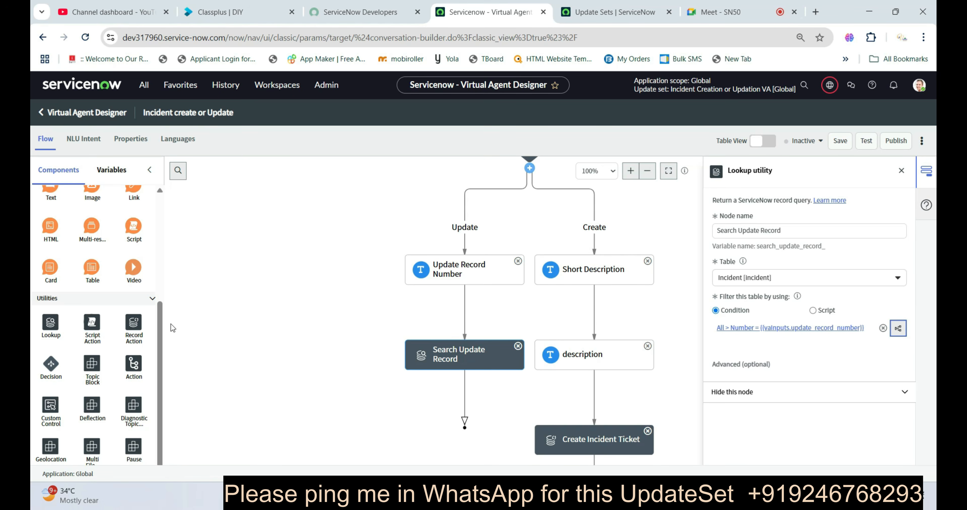
{"action": "scroll", "coordinate": [94, 331], "scroll_direction": "up", "scroll_amount": 2}
{"action": "scroll", "coordinate": [98, 328], "scroll_direction": "up", "scroll_amount": 3}
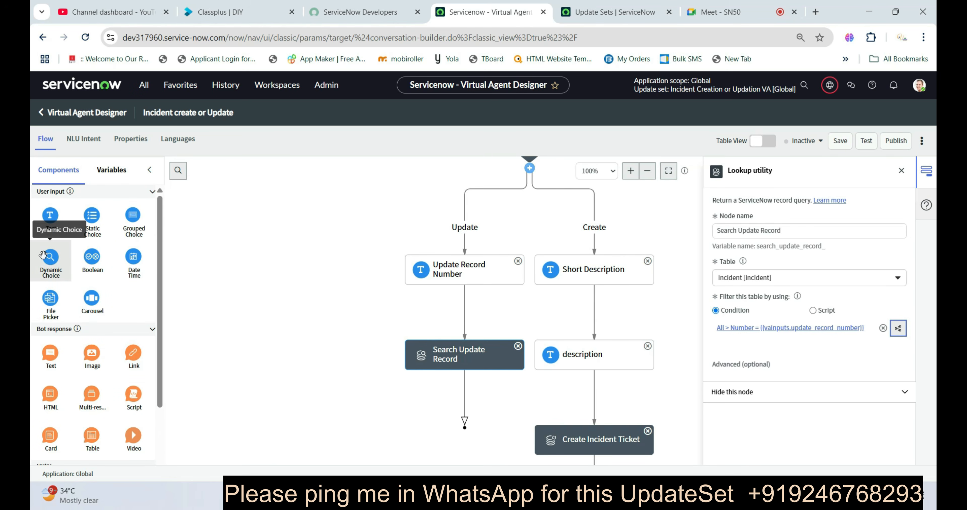
{"action": "left_click_drag", "start_coordinate": [50, 216], "coordinate": [483, 399]}
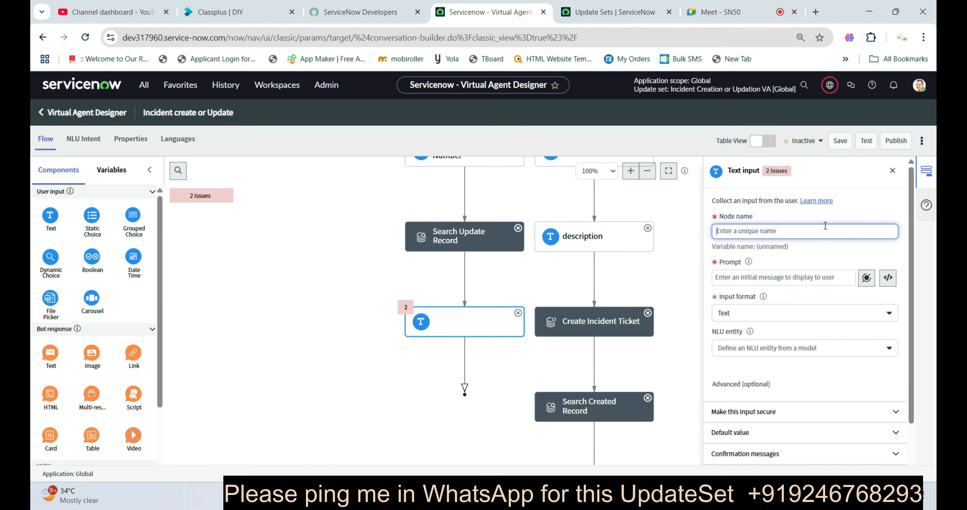
{"action": "type", "text": "Upda"}
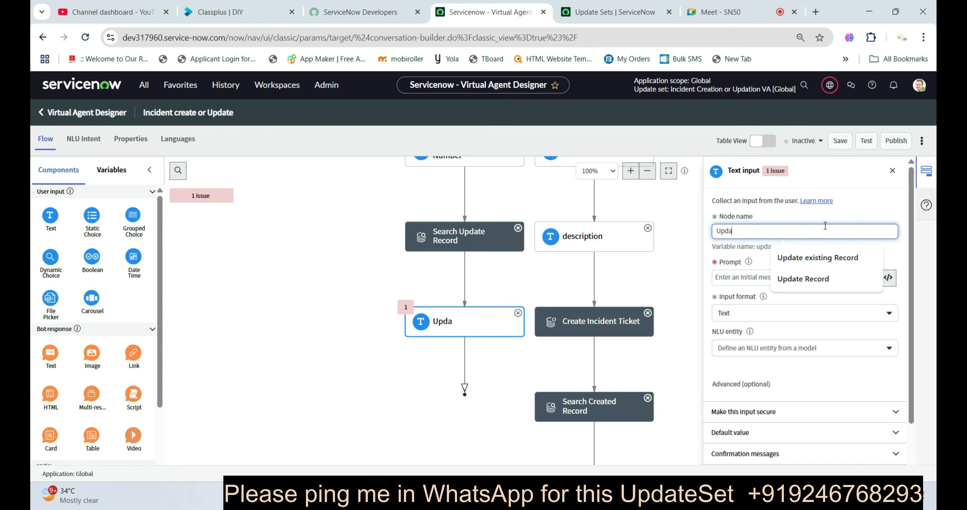
{"action": "type", "text": "ted F"}
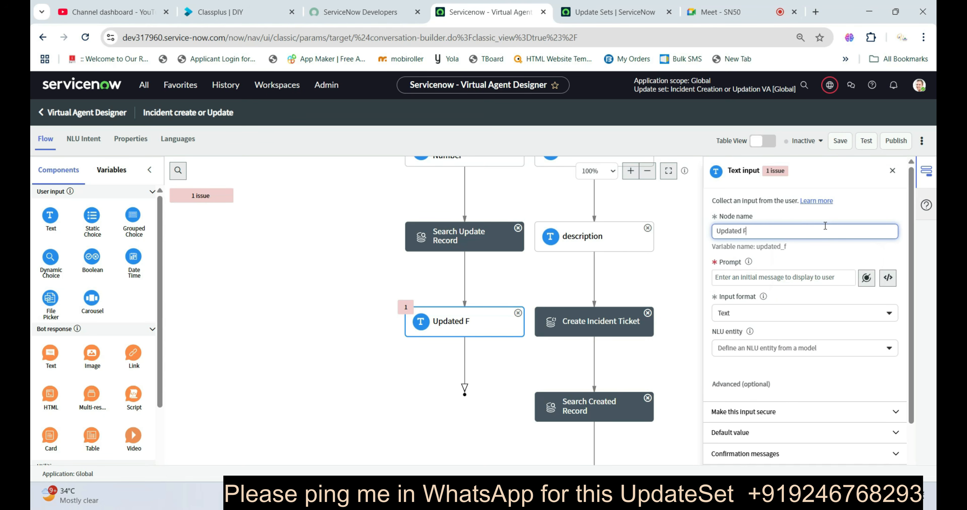
{"action": "type", "text": "ield Name"}
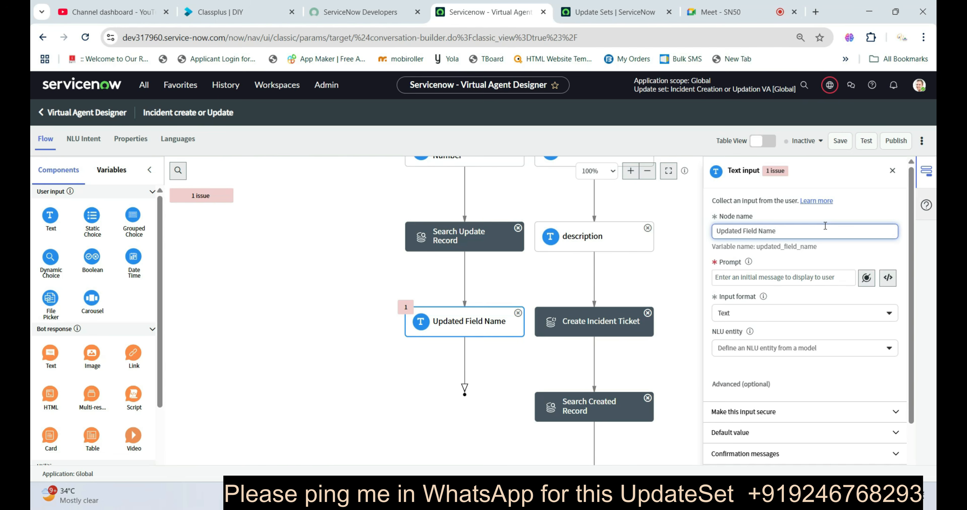
{"action": "left_click", "coordinate": [767, 278]}
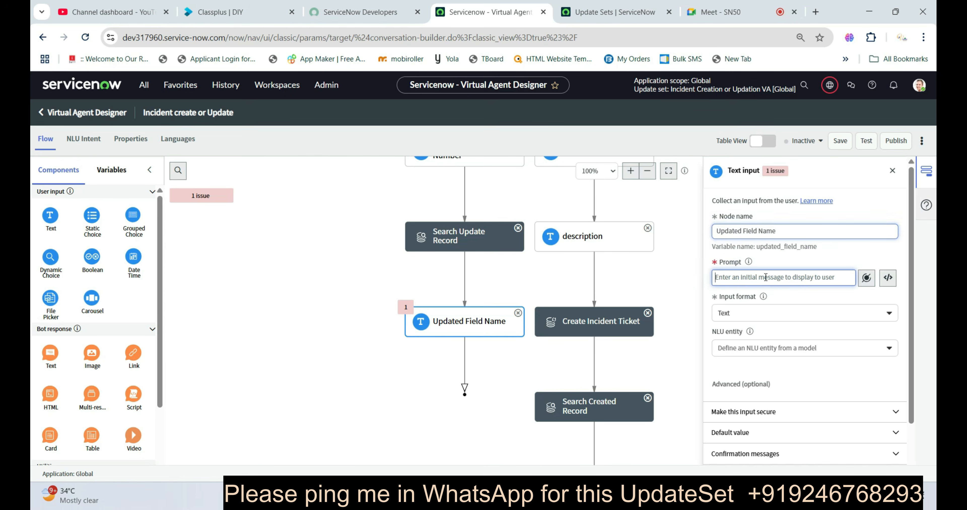
{"action": "type", "text": "Pl"}
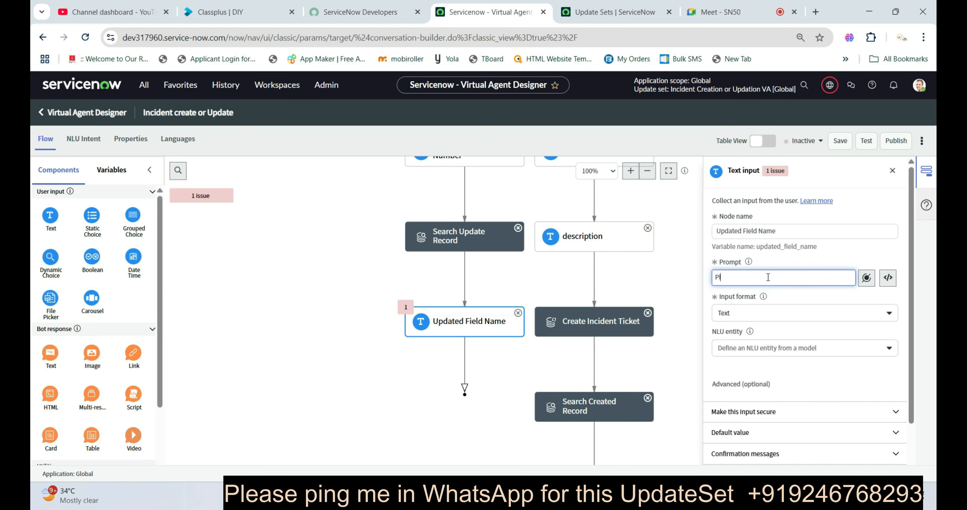
{"action": "type", "text": "ease pro"}
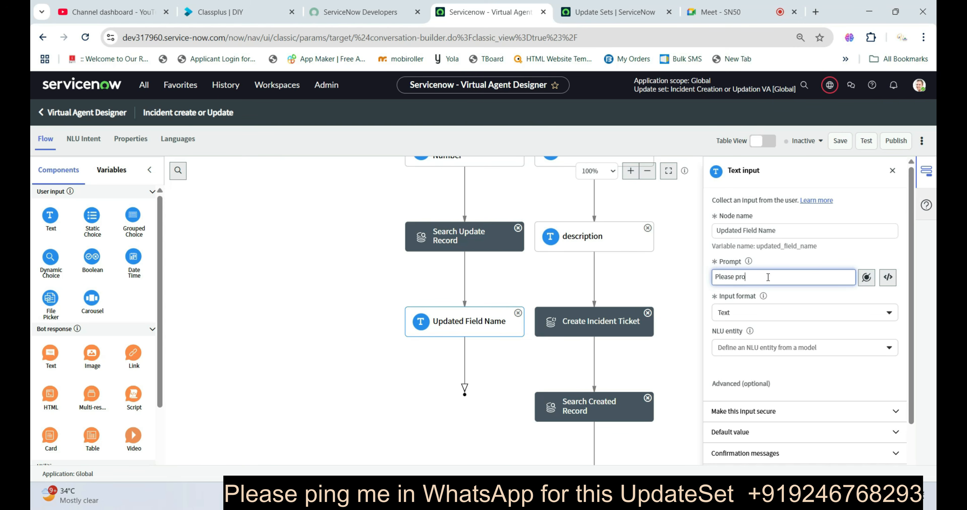
{"action": "type", "text": "vide update"}
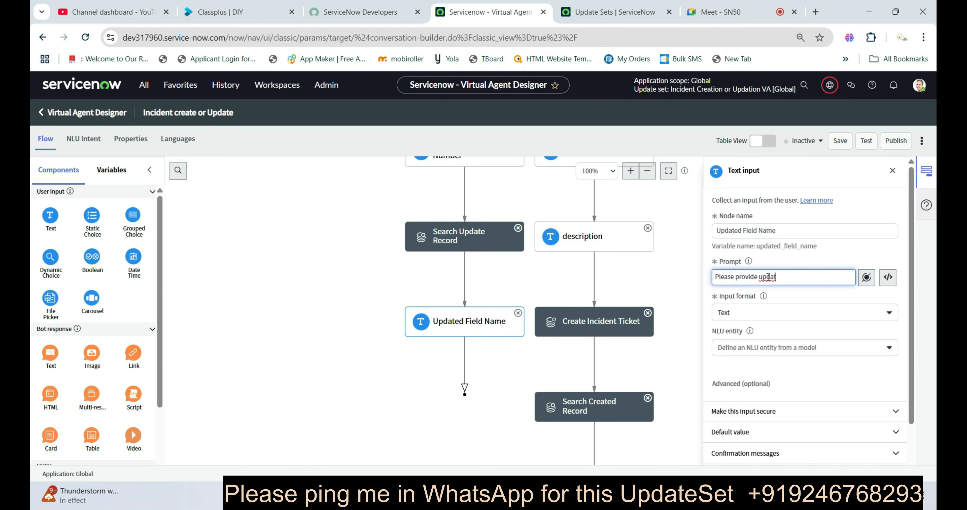
{"action": "key", "text": "BackSpace"}
{"action": "key", "text": "BackSpace"}
{"action": "key", "text": "BackSpace"}
{"action": "key", "text": "BackSpace"}
{"action": "key", "text": "BackSpace"}
{"action": "key", "text": "BackSpace"}
{"action": "key", "text": "BackSpace"}
{"action": "key", "text": "BackSpace"}
{"action": "key", "text": "BackSpace"}
{"action": "key", "text": "BackSpace"}
{"action": "key", "text": "BackSpace"}
{"action": "key", "text": "BackSpace"}
{"action": "key", "text": "BackSpace"}
{"action": "key", "text": "BackSpace"}
{"action": "key", "text": "BackSpace"}
{"action": "key", "text": "BackSpace"}
{"action": "key", "text": "BackSpace"}
{"action": "key", "text": "BackSpace"}
{"action": "key", "text": "BackSpace"}
{"action": "key", "text": "BackSpace"}
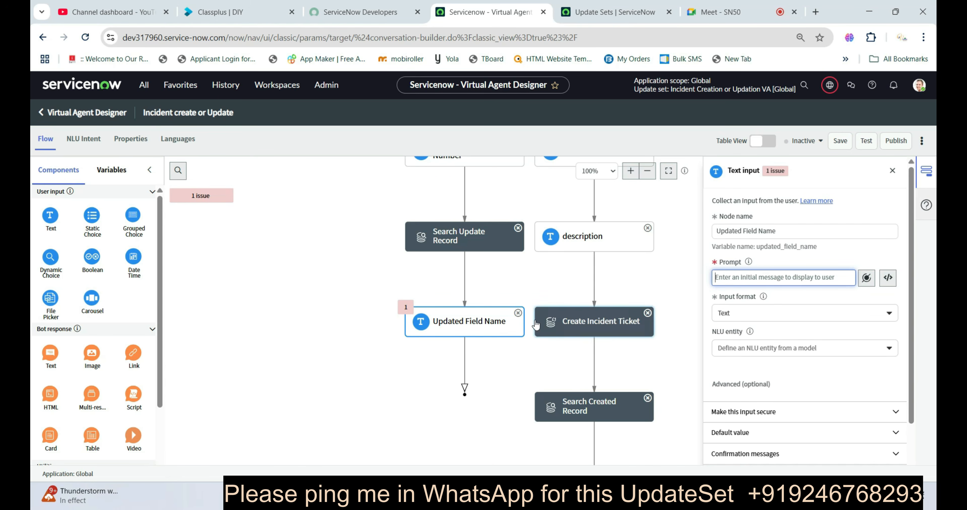
{"action": "left_click", "coordinate": [518, 312]}
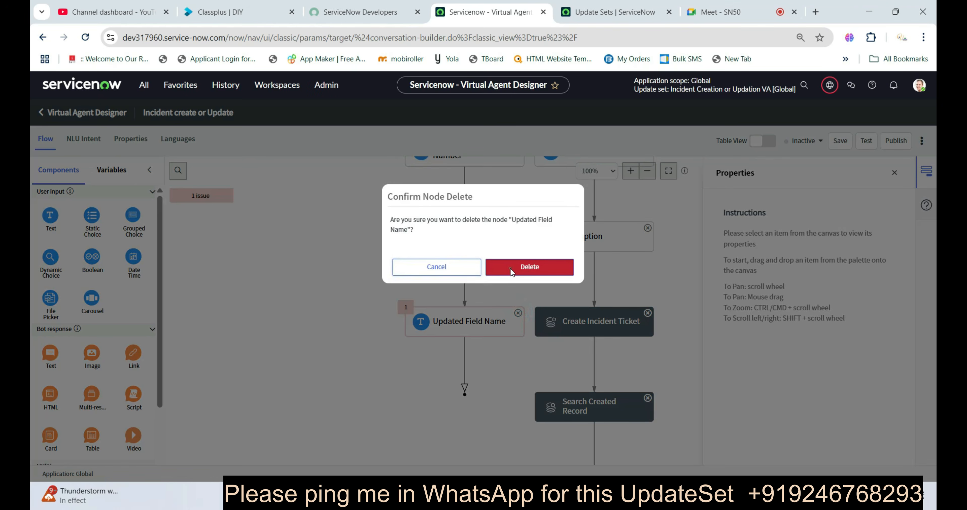
{"action": "left_click", "coordinate": [511, 269]}
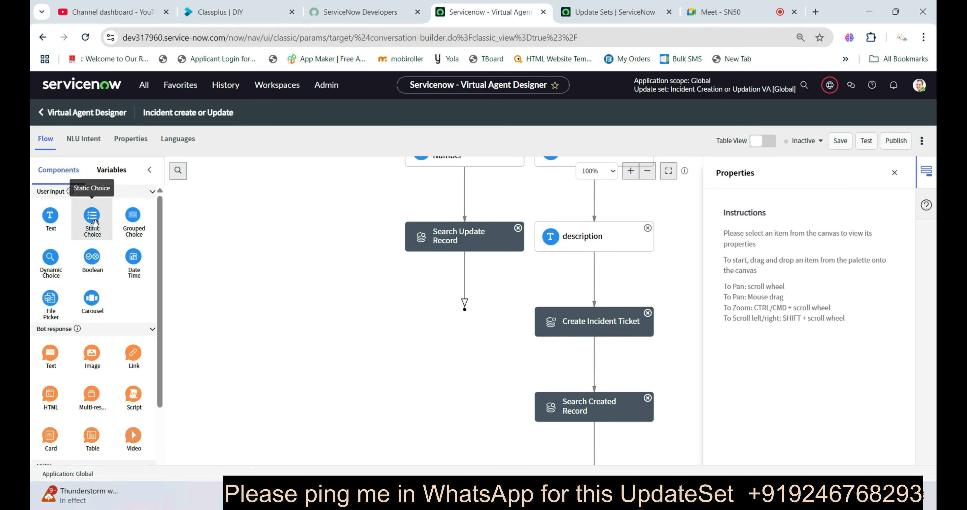
Step: Add a Static Choice input after Search Update Record, named "Updated Fields", with the prompt "Please select your update field from below"
{"action": "left_click_drag", "start_coordinate": [95, 223], "coordinate": [465, 281]}
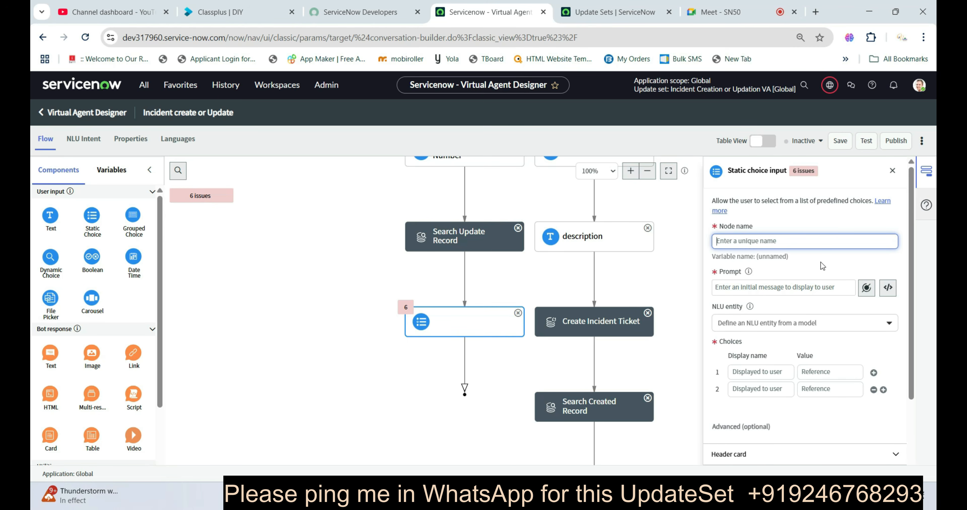
{"action": "type", "text": "U"}
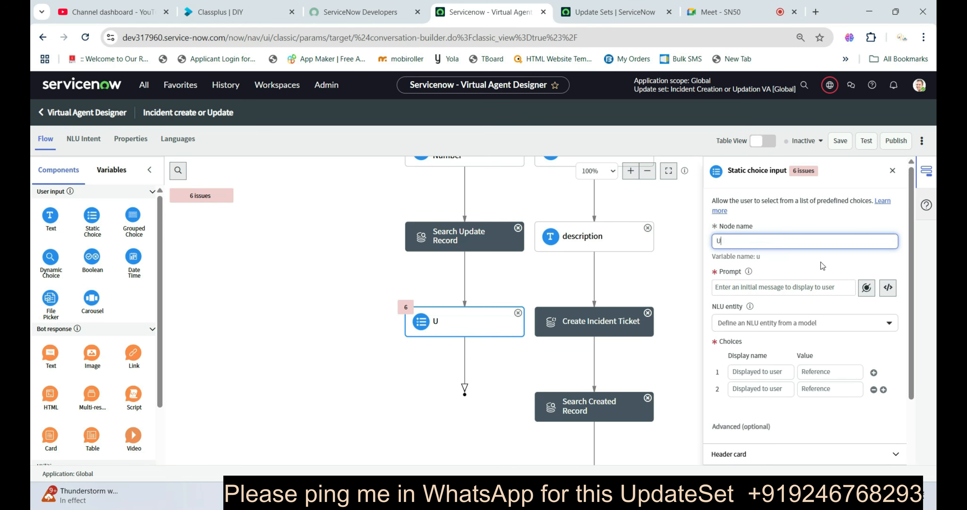
{"action": "type", "text": "pdated"}
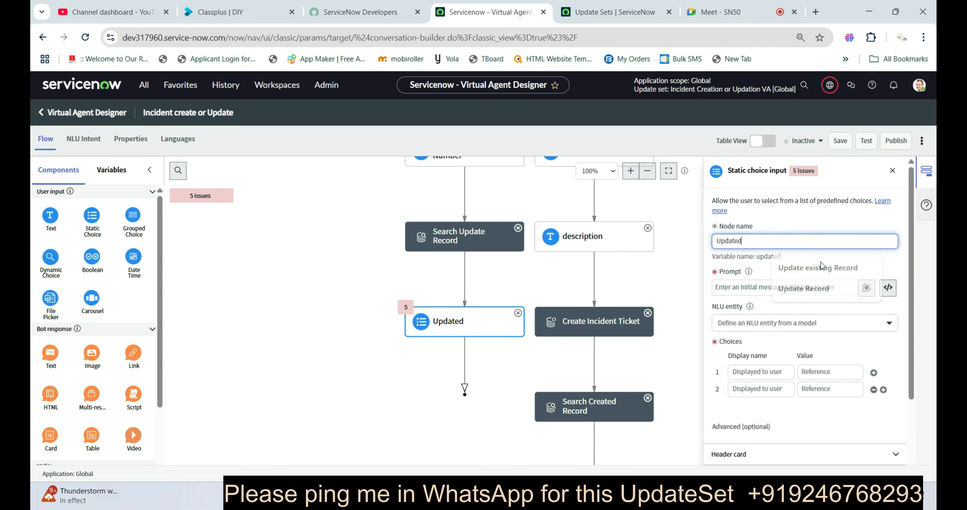
{"action": "type", "text": " Fiel"}
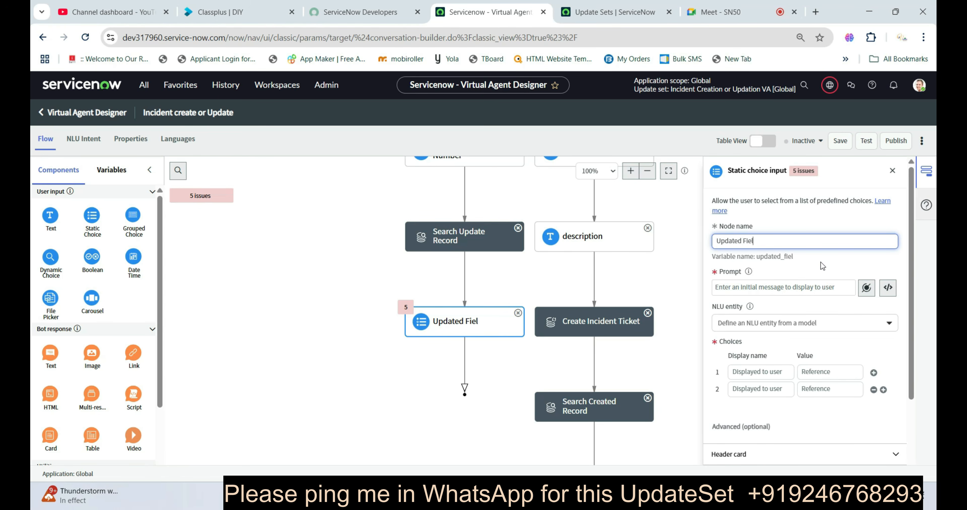
{"action": "type", "text": "d Va"}
{"action": "key", "text": "BackSpace"}
{"action": "key", "text": "BackSpace"}
{"action": "left_click", "coordinate": [808, 284]}
{"action": "type", "text": "P"}
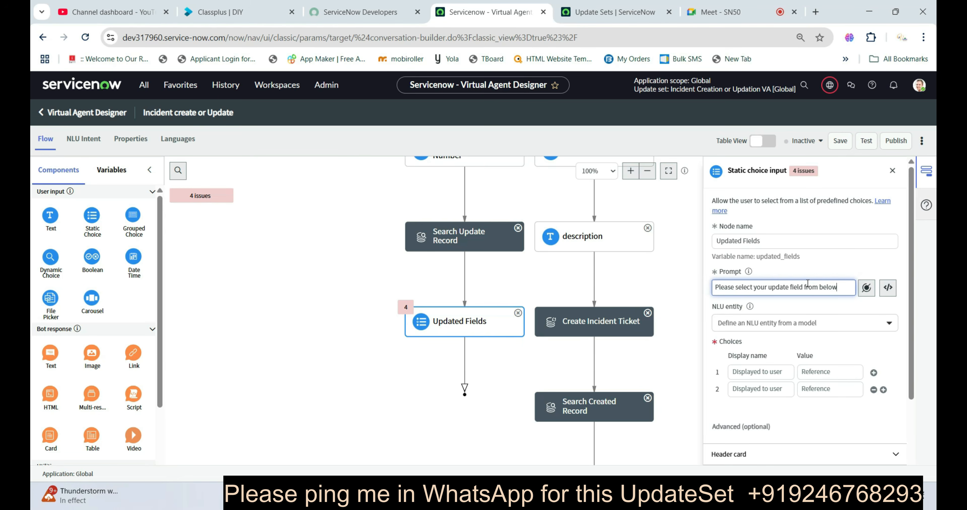
Step: Define three choices for Updated Fields with matching display names and values: "short description", "descipion" and "caller"
{"action": "left_click", "coordinate": [761, 372]}
{"action": "type", "text": "short description"}
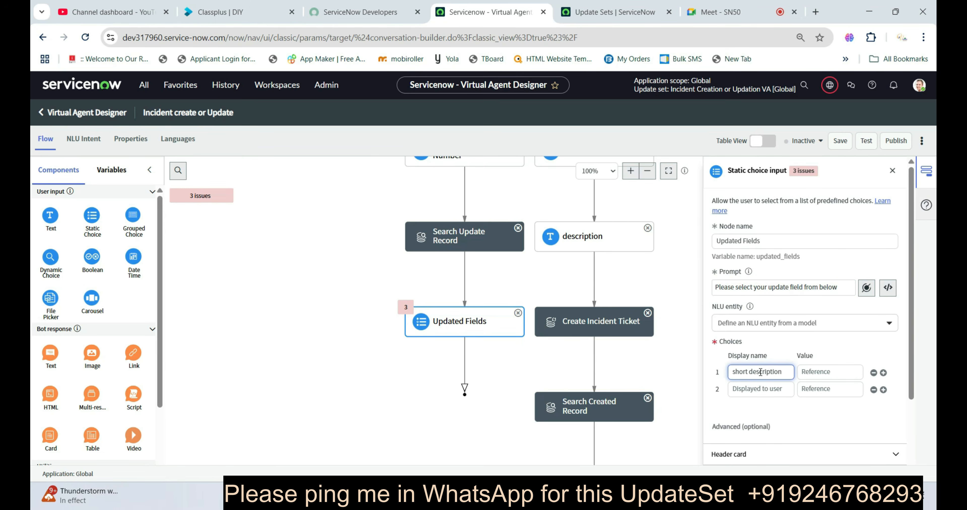
{"action": "key", "text": "Tab"}
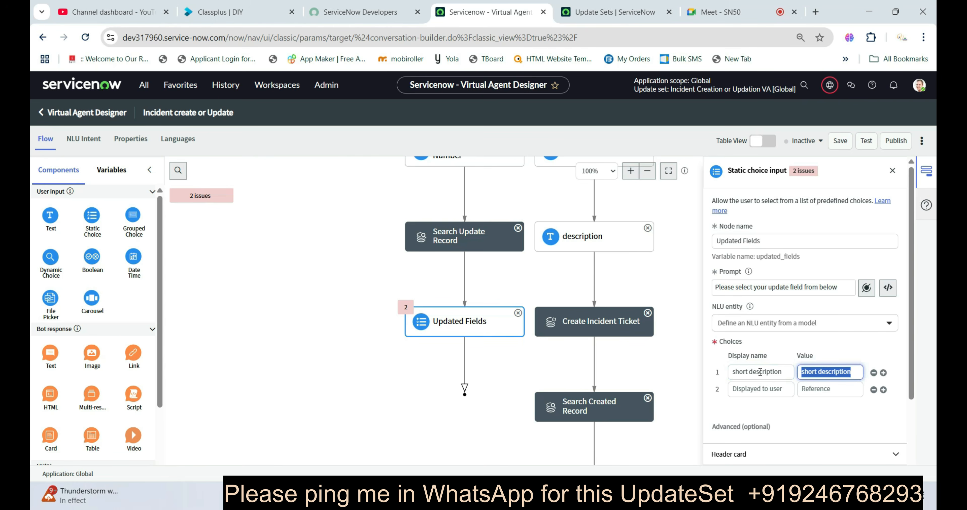
{"action": "left_click", "coordinate": [763, 387]}
{"action": "type", "text": "descipion"}
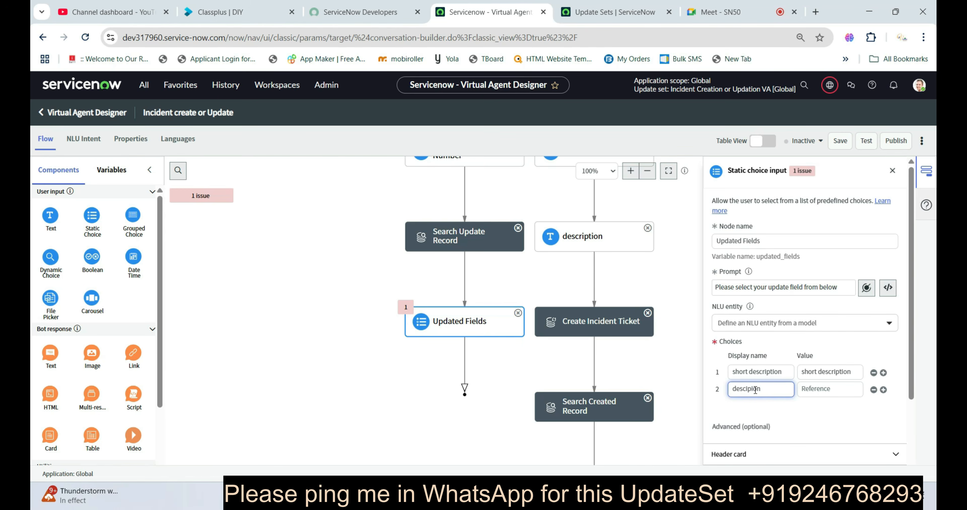
{"action": "key", "text": "Tab"}
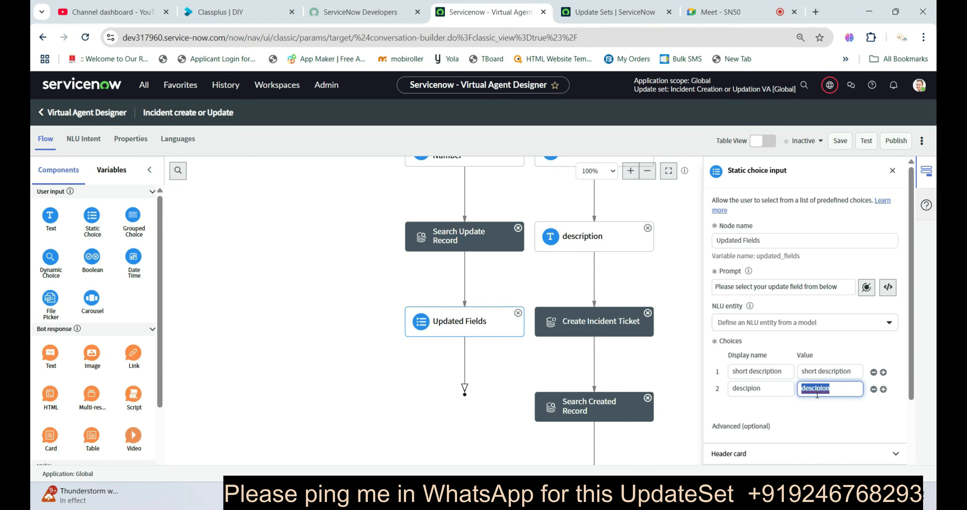
{"action": "left_click", "coordinate": [883, 390]}
{"action": "left_click", "coordinate": [773, 408]}
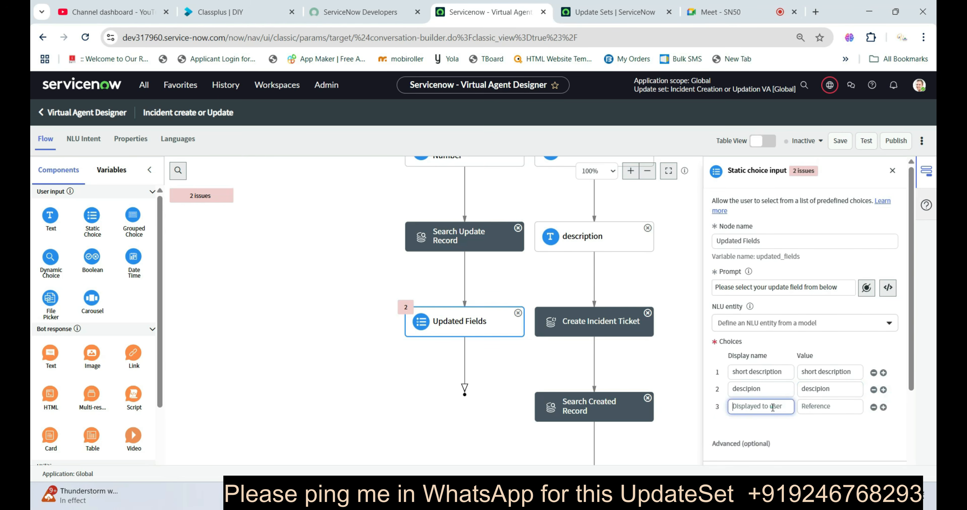
{"action": "type", "text": "caller"}
{"action": "key", "text": "Tab"}
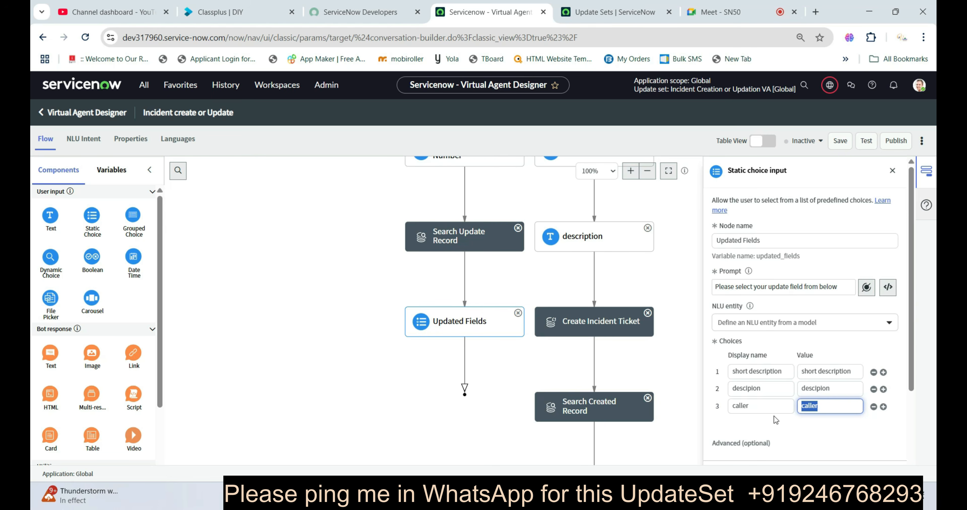
{"action": "left_click", "coordinate": [807, 434]}
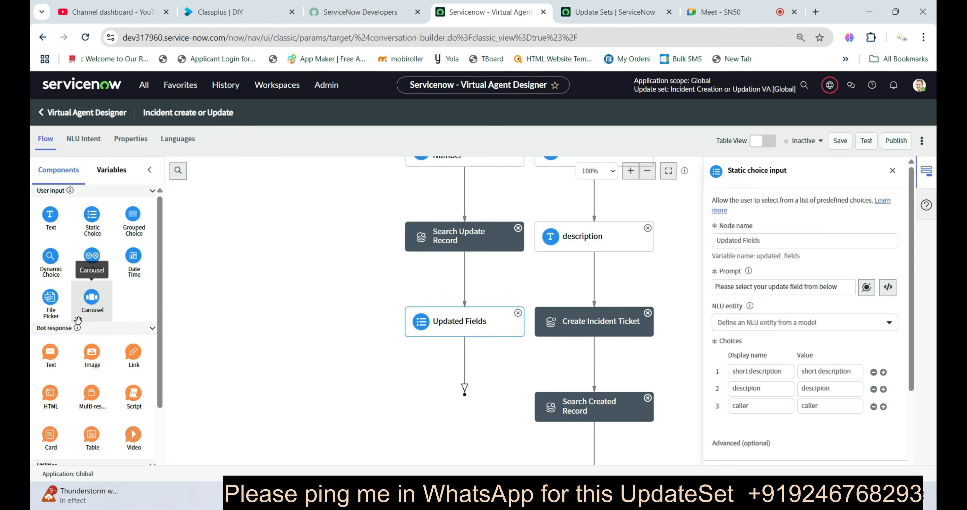
Step: Add a Decision utility after Updated Fields and name it "Update Field Decision"
{"action": "scroll", "coordinate": [75, 308], "scroll_direction": "down", "scroll_amount": 5}
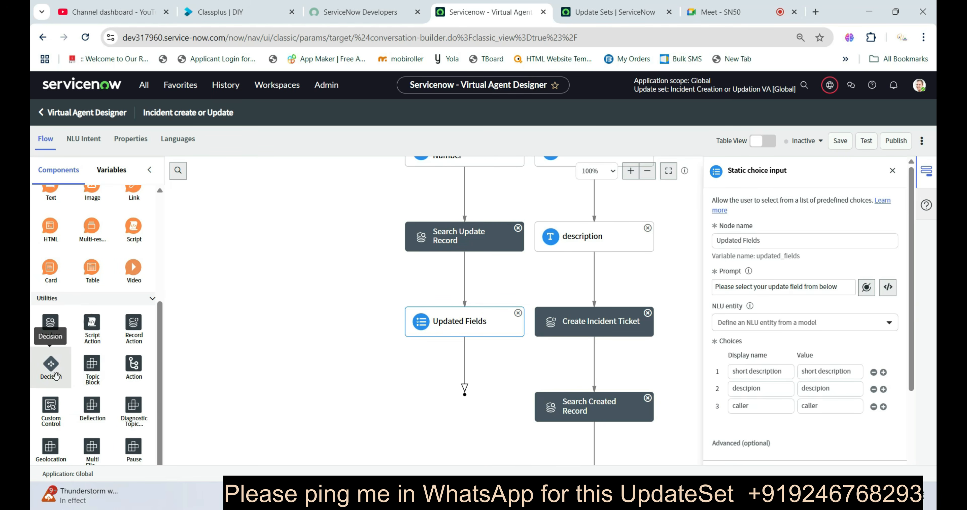
{"action": "left_click_drag", "start_coordinate": [52, 378], "coordinate": [465, 364]}
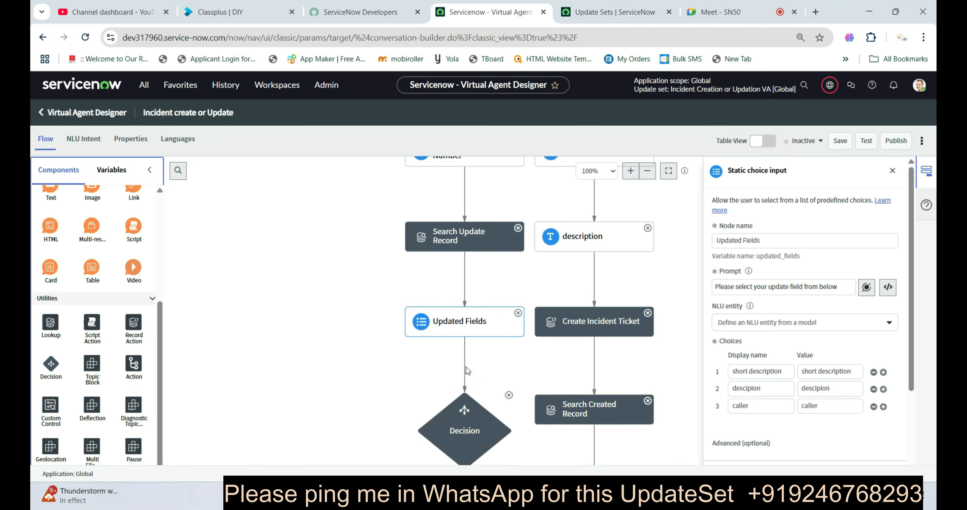
{"action": "scroll", "coordinate": [489, 369], "scroll_direction": "down", "scroll_amount": 5}
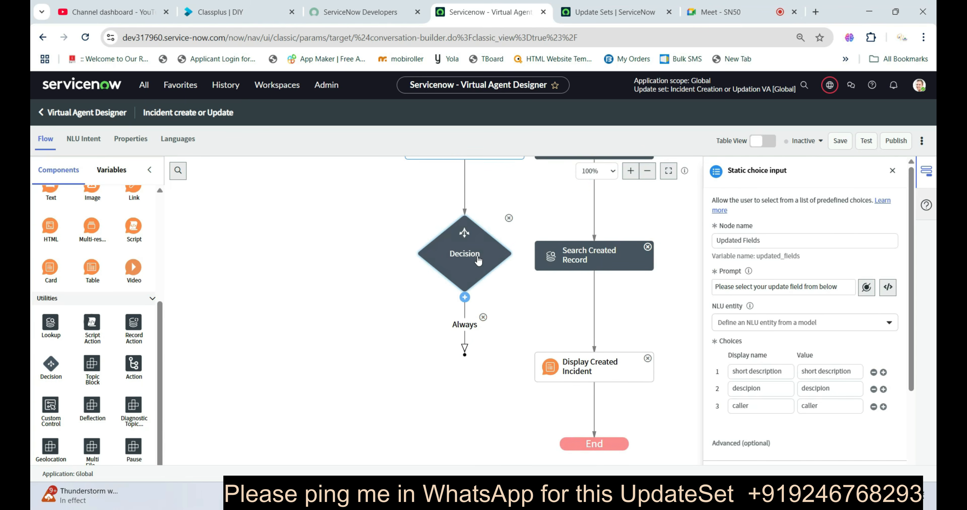
{"action": "left_click", "coordinate": [476, 254]}
{"action": "double_click", "coordinate": [786, 242]}
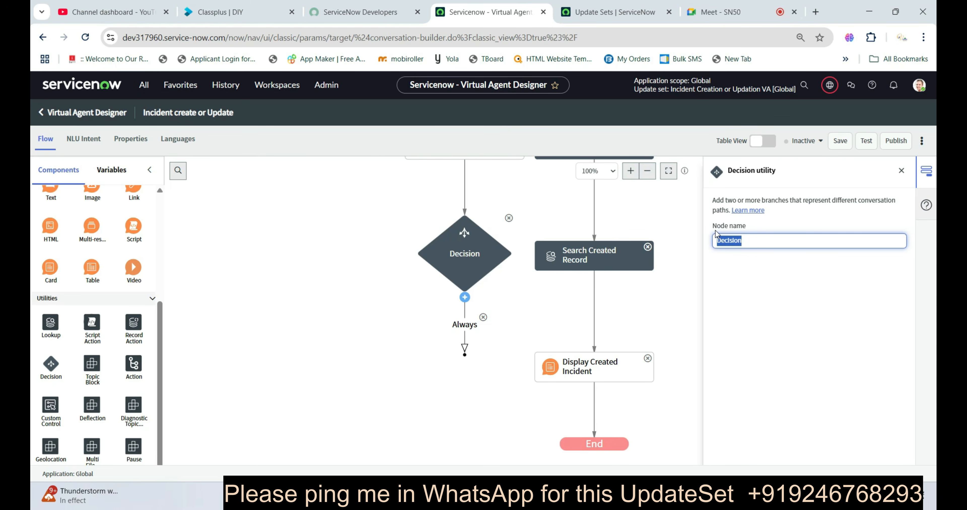
{"action": "type", "text": "Update"}
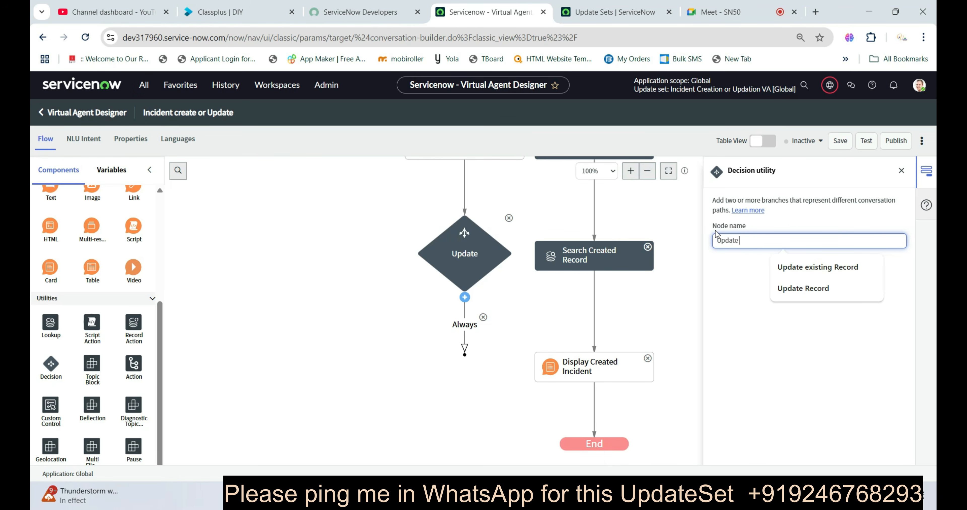
{"action": "type", "text": " Field Des"}
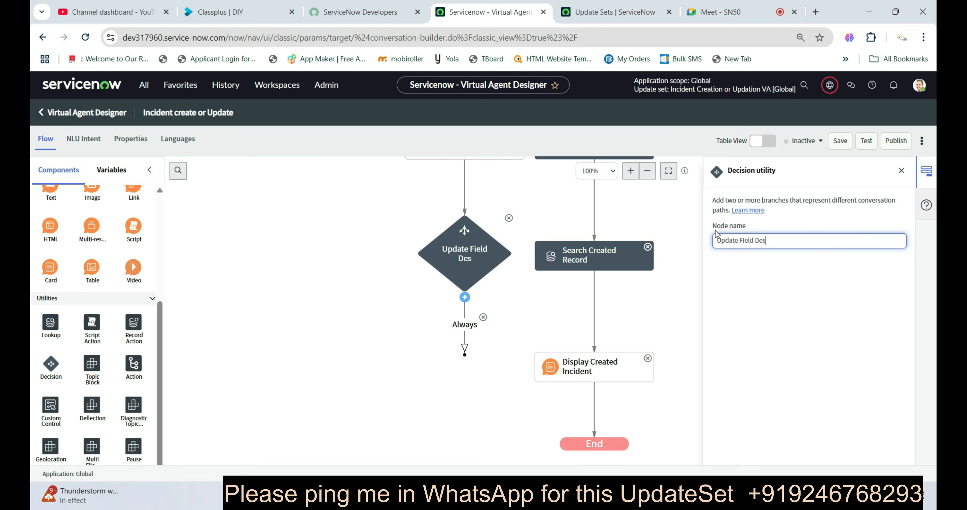
{"action": "key", "text": "BackSpace"}
{"action": "type", "text": "cision"}
{"action": "left_click", "coordinate": [752, 268]}
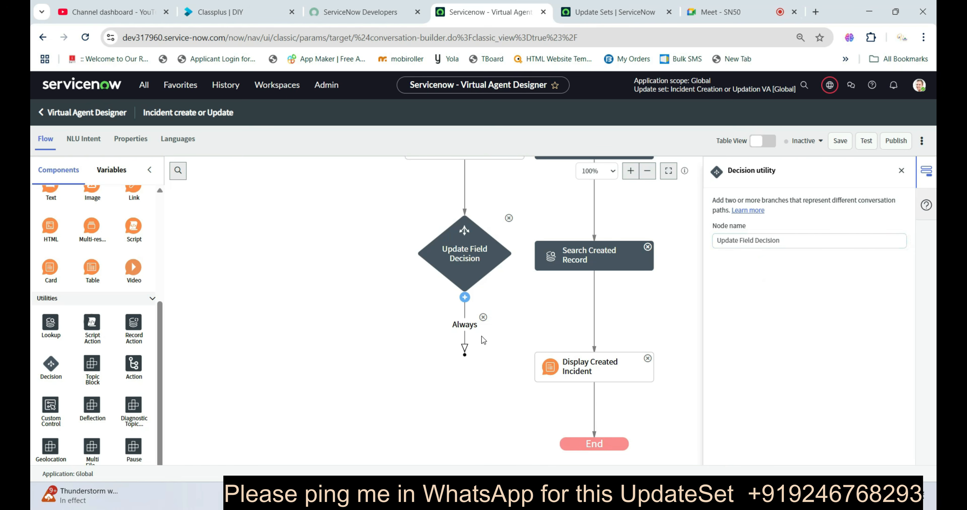
Step: Add two more branches to Update Field Decision and name the first branch "Short description updation"
{"action": "left_click", "coordinate": [465, 297]}
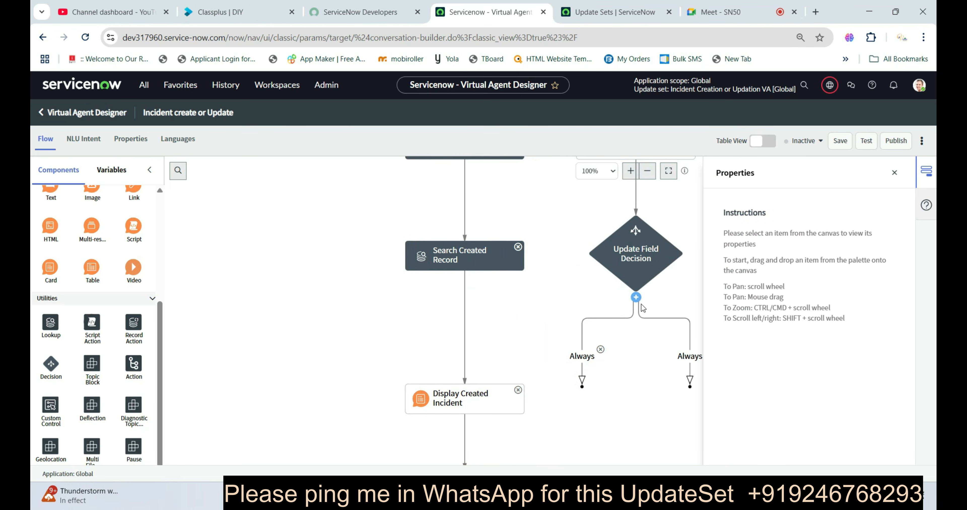
{"action": "left_click", "coordinate": [630, 299]}
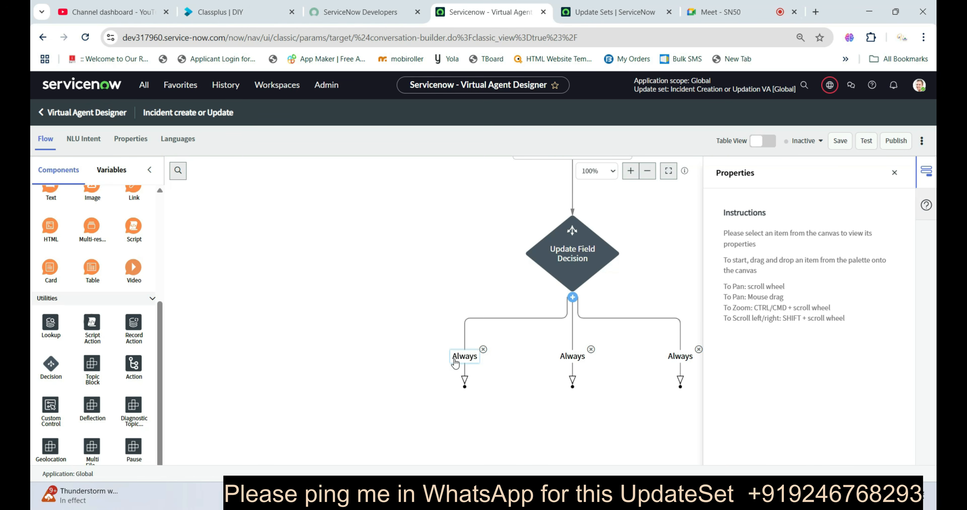
{"action": "left_click", "coordinate": [455, 359]}
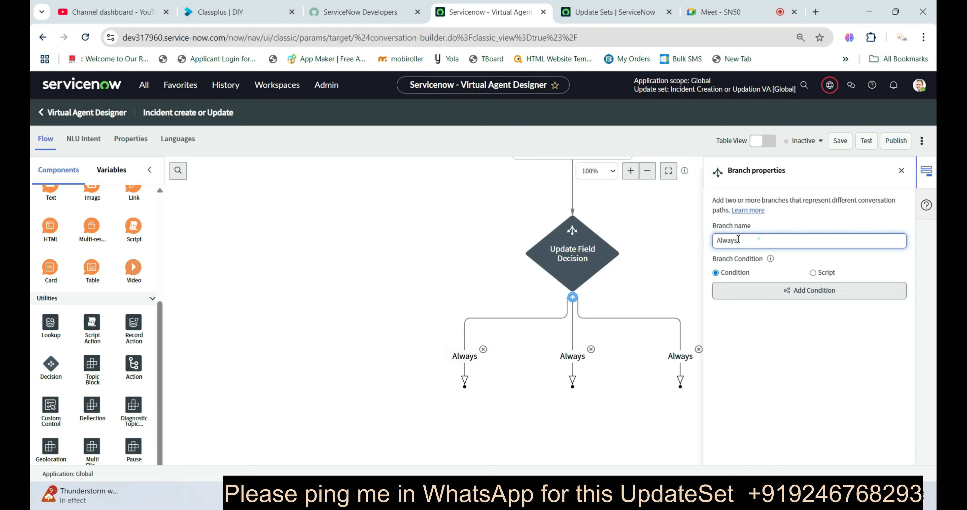
{"action": "left_click_drag", "start_coordinate": [739, 239], "coordinate": [704, 243]}
{"action": "type", "text": "S"}
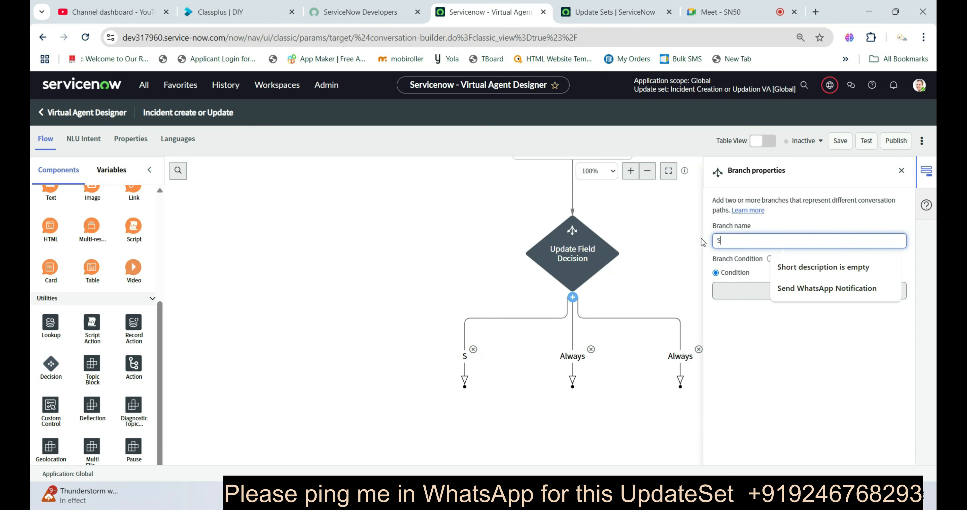
{"action": "type", "text": "hort d"}
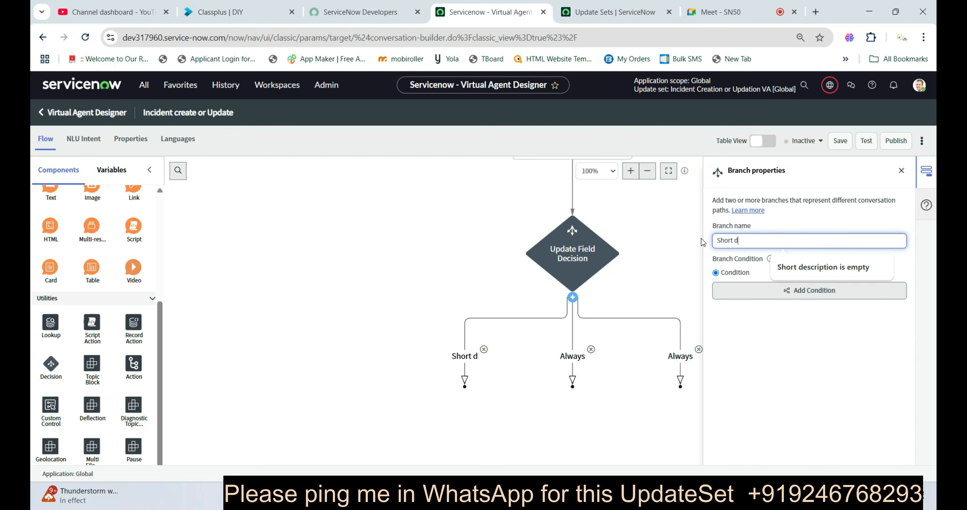
{"action": "type", "text": "escriptio"}
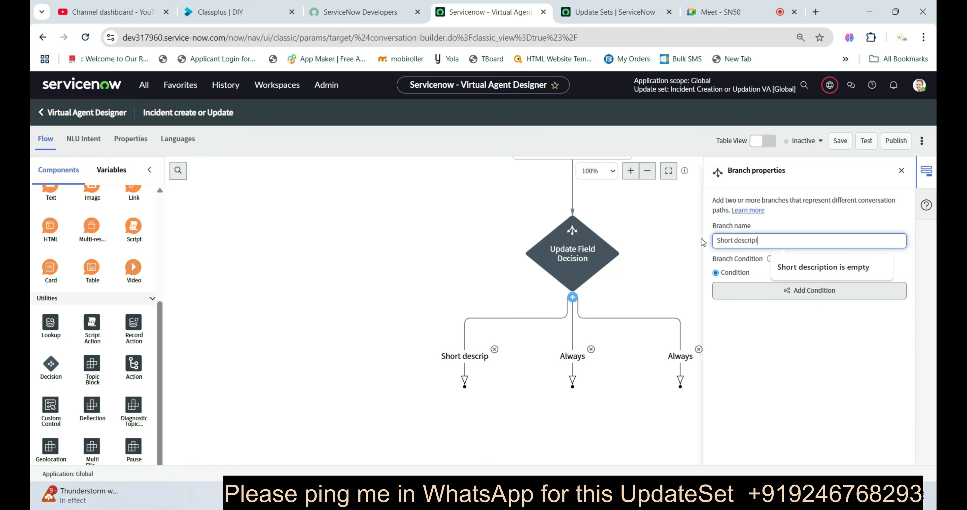
{"action": "type", "text": "n up"}
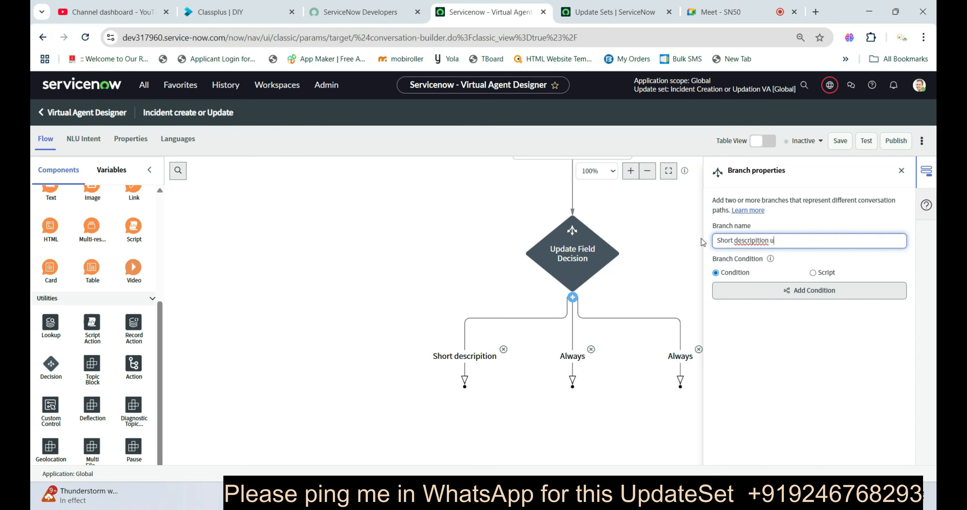
{"action": "key", "text": "BackSpace"}
{"action": "key", "text": "BackSpace"}
{"action": "key", "text": "BackSpace"}
{"action": "key", "text": "BackSpace"}
{"action": "key", "text": "BackSpace"}
{"action": "key", "text": "BackSpace"}
{"action": "key", "text": "BackSpace"}
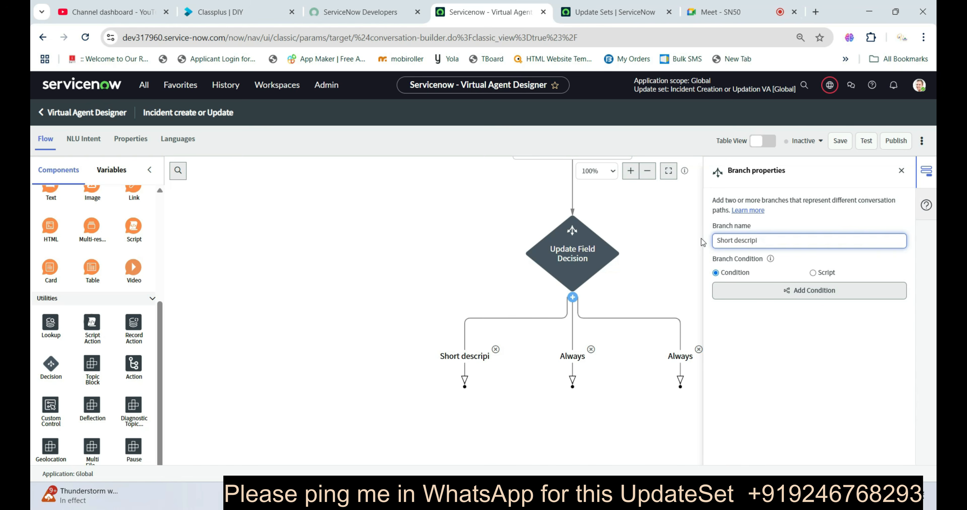
{"action": "type", "text": "tion u"}
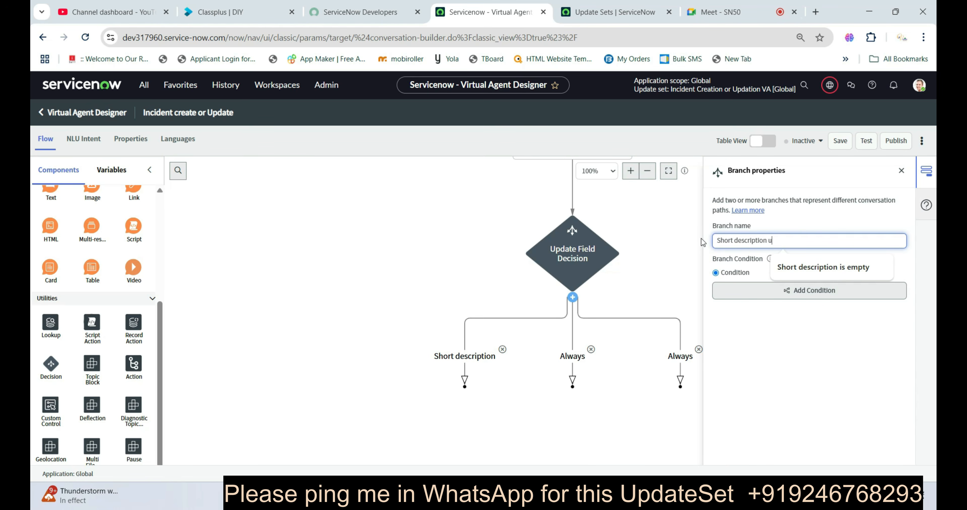
{"action": "type", "text": "pdation"}
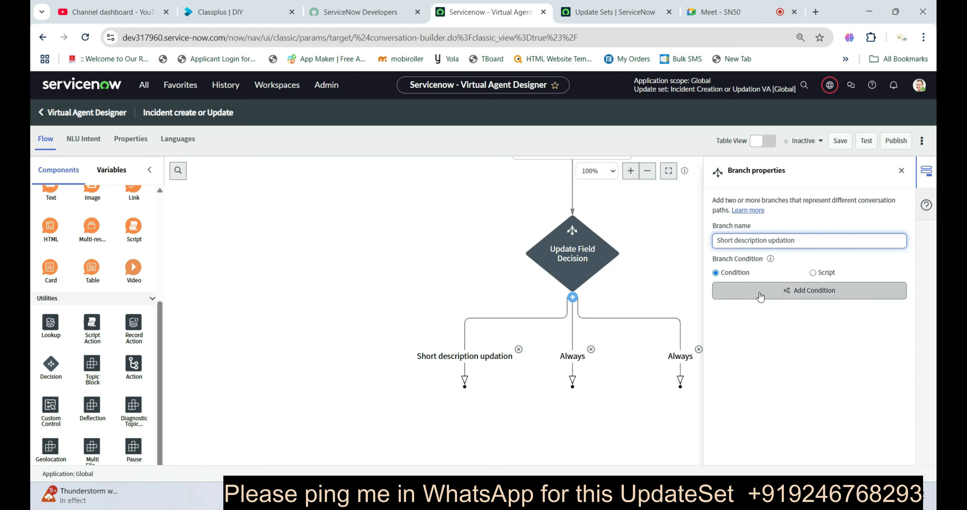
{"action": "left_click", "coordinate": [759, 293]}
{"action": "left_click", "coordinate": [319, 242]}
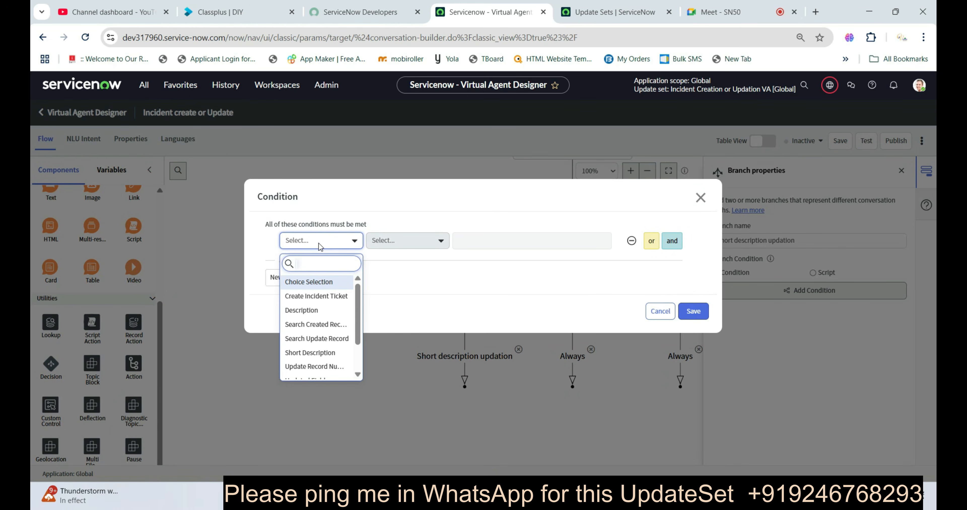
{"action": "left_click", "coordinate": [665, 314]}
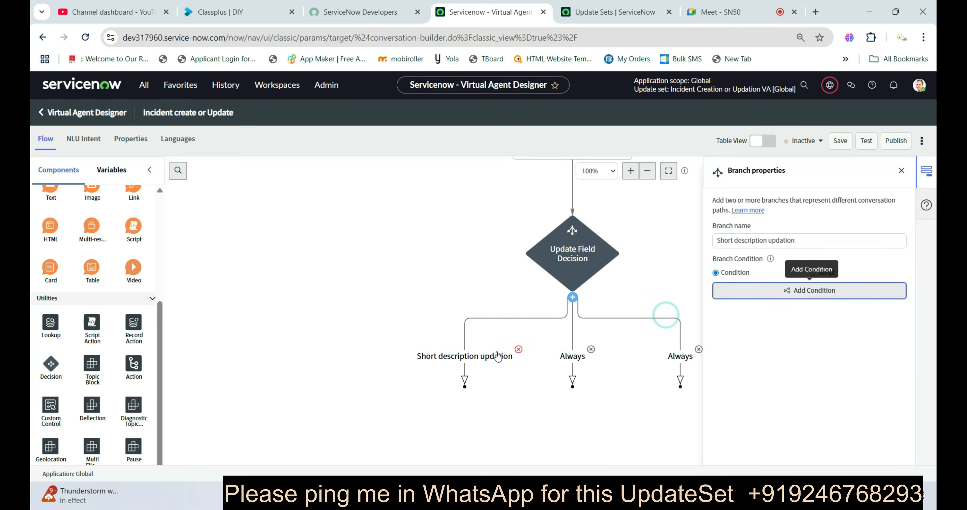
Step: Set the condition of the "Short description updation" branch to Updated Fields is "short description" and save it
{"action": "scroll", "coordinate": [473, 280], "scroll_direction": "up", "scroll_amount": 2}
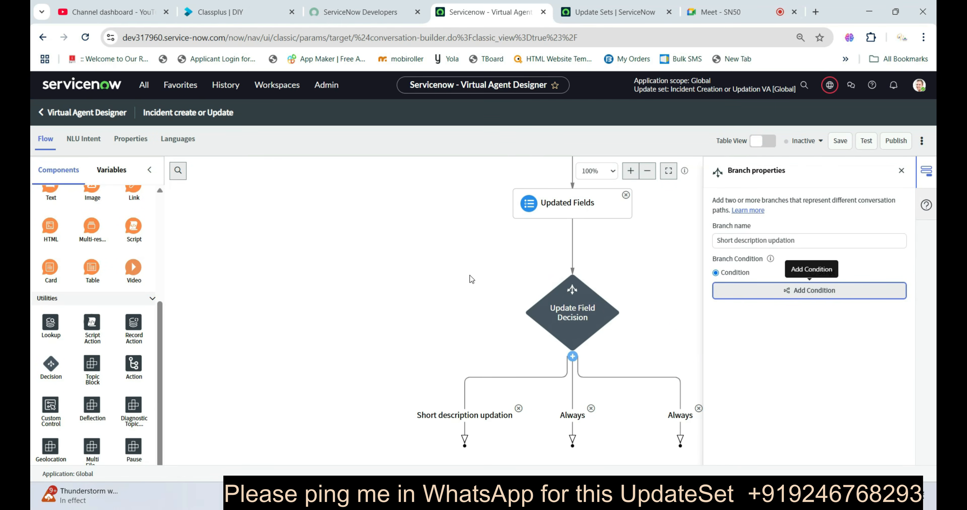
{"action": "left_click", "coordinate": [784, 291]}
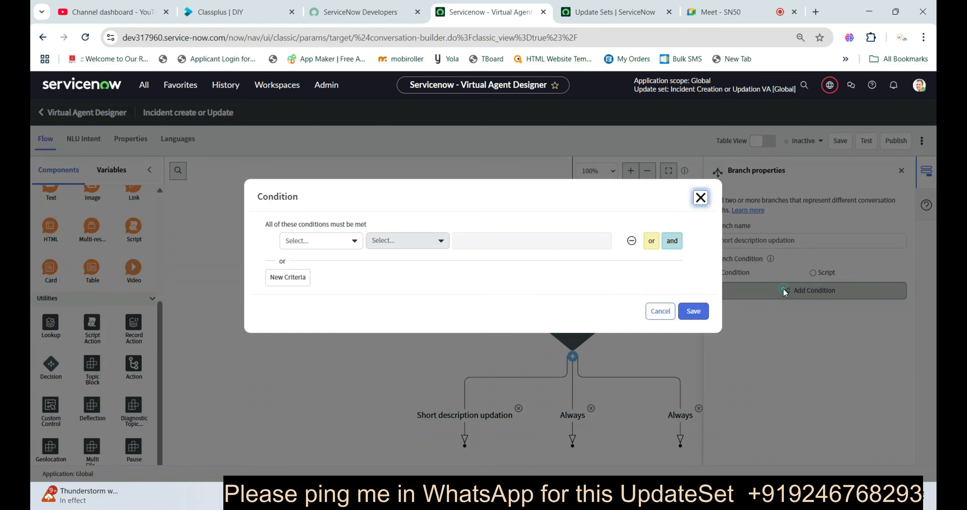
{"action": "left_click", "coordinate": [336, 242]}
{"action": "type", "text": "up"}
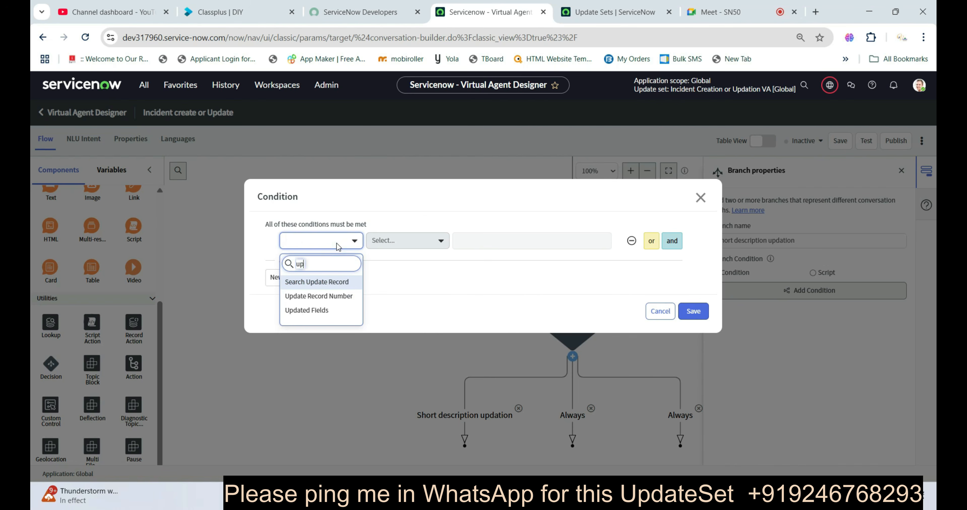
{"action": "left_click", "coordinate": [312, 310]}
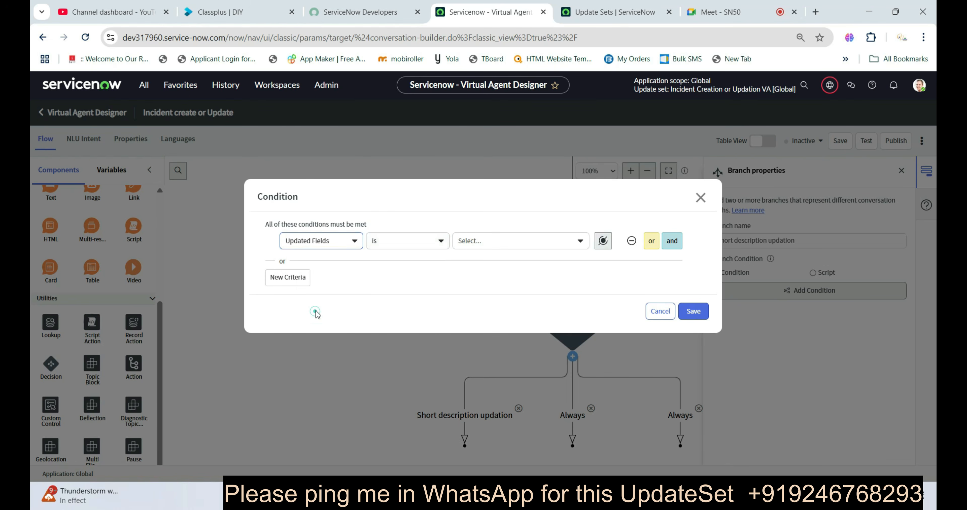
{"action": "left_click", "coordinate": [468, 249]}
{"action": "left_click", "coordinate": [474, 282]}
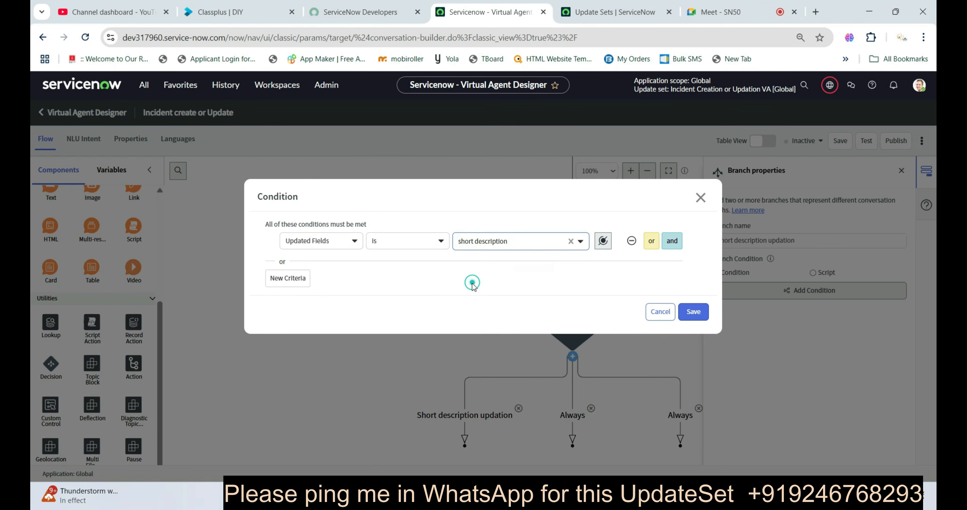
{"action": "left_click", "coordinate": [692, 312]}
Step: Name the middle branch of Update Field Decision "description" and set its condition to Updated Fields is "descipion"
{"action": "left_click", "coordinate": [569, 416]}
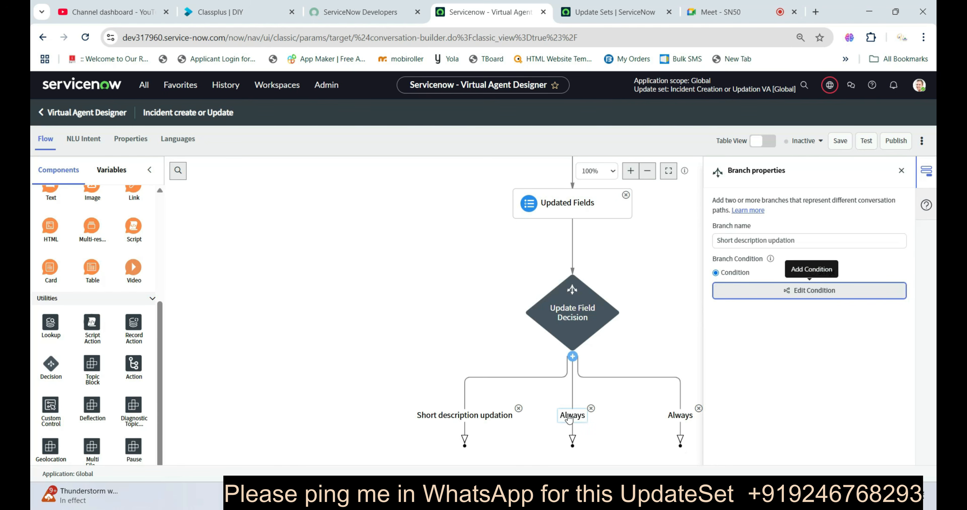
{"action": "double_click", "coordinate": [753, 241]}
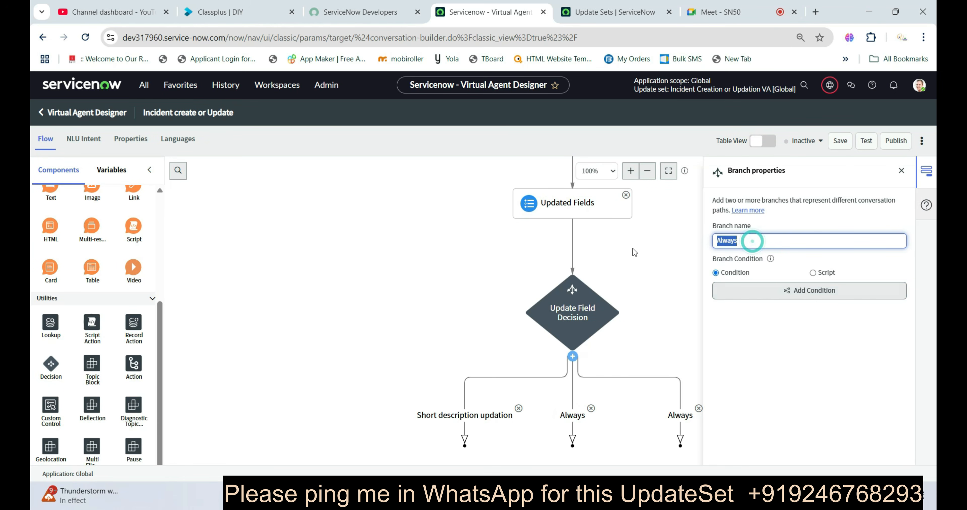
{"action": "type", "text": "descri"}
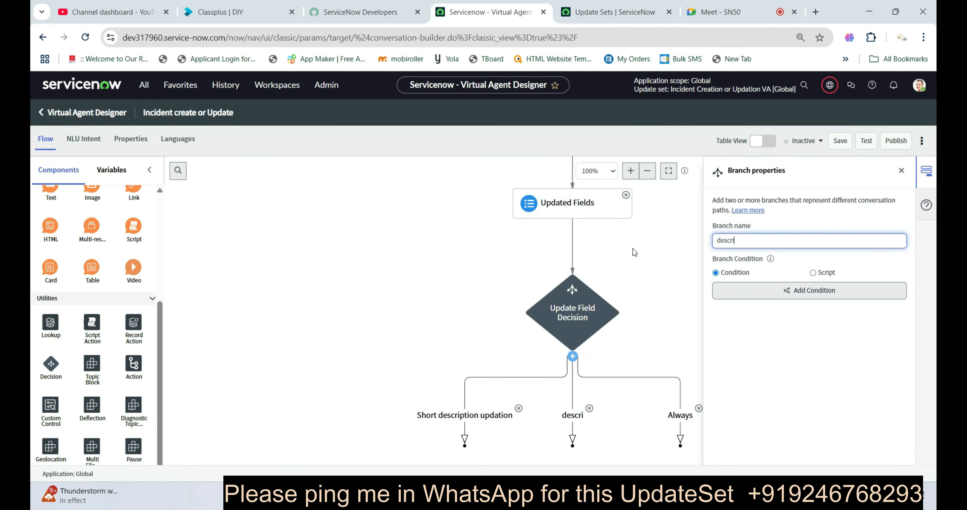
{"action": "type", "text": "ption"}
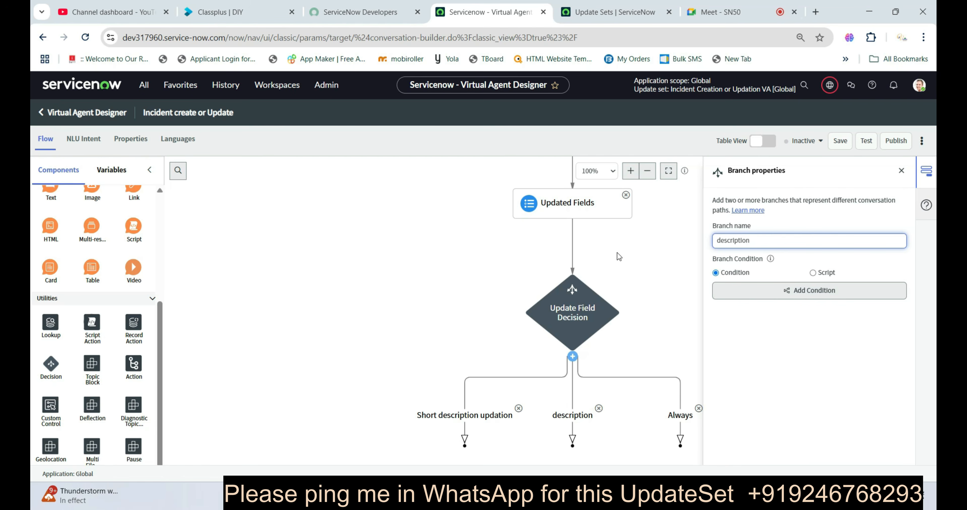
{"action": "left_click", "coordinate": [745, 296]}
{"action": "left_click", "coordinate": [345, 242]}
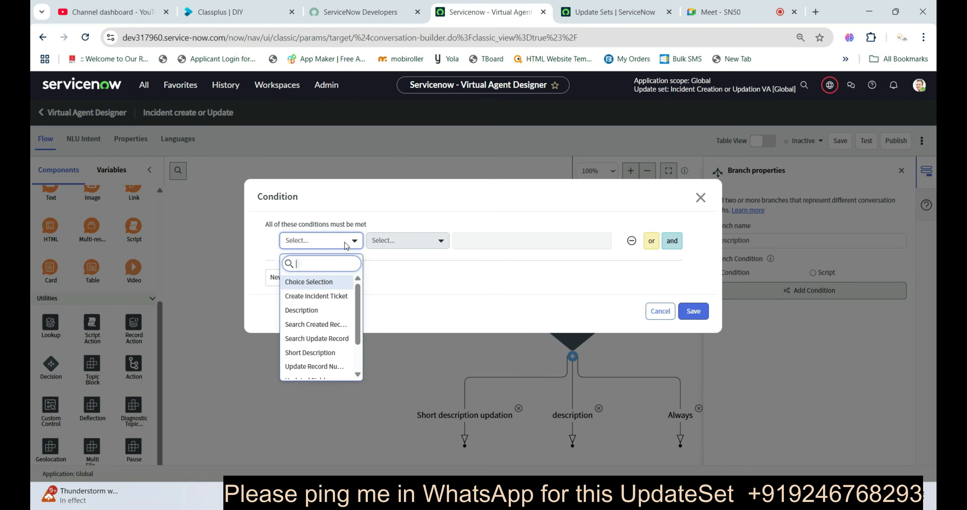
{"action": "type", "text": "up"}
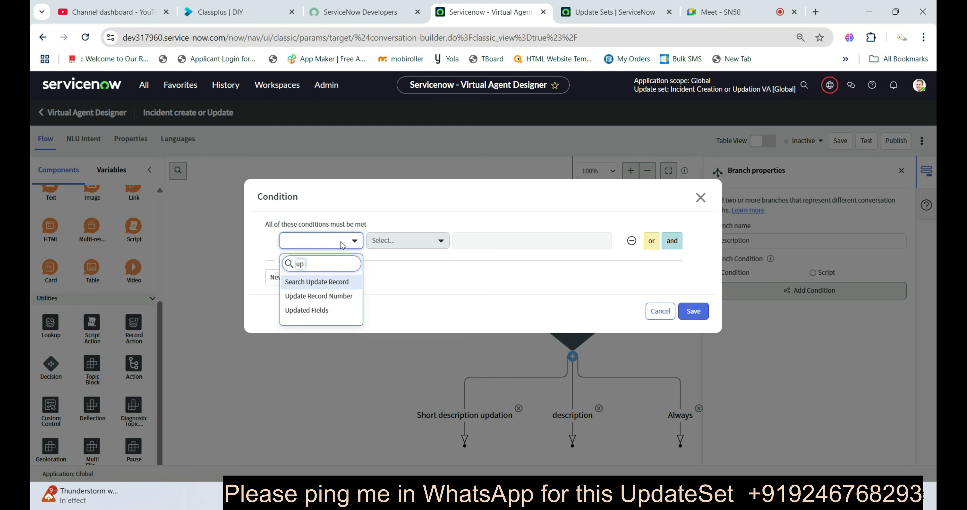
{"action": "left_click", "coordinate": [326, 310]}
{"action": "left_click", "coordinate": [493, 242]}
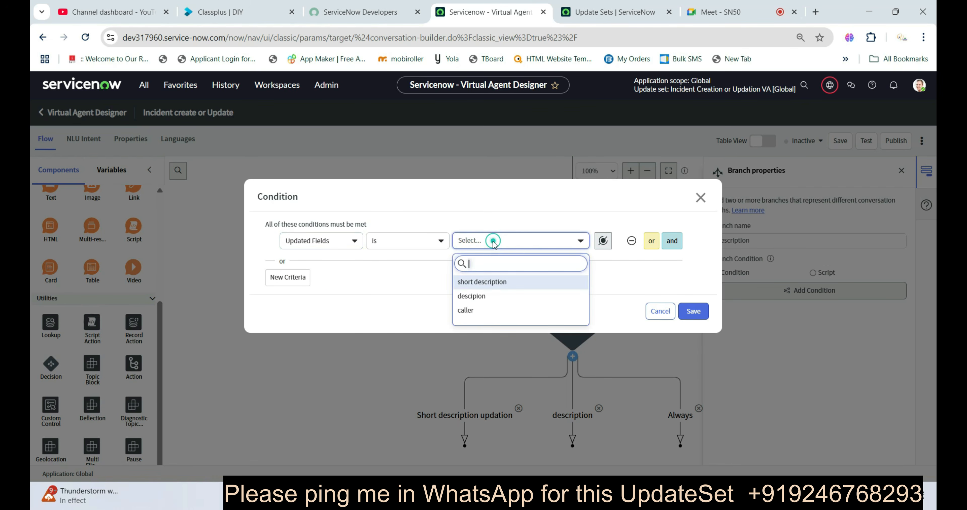
{"action": "left_click", "coordinate": [476, 296]}
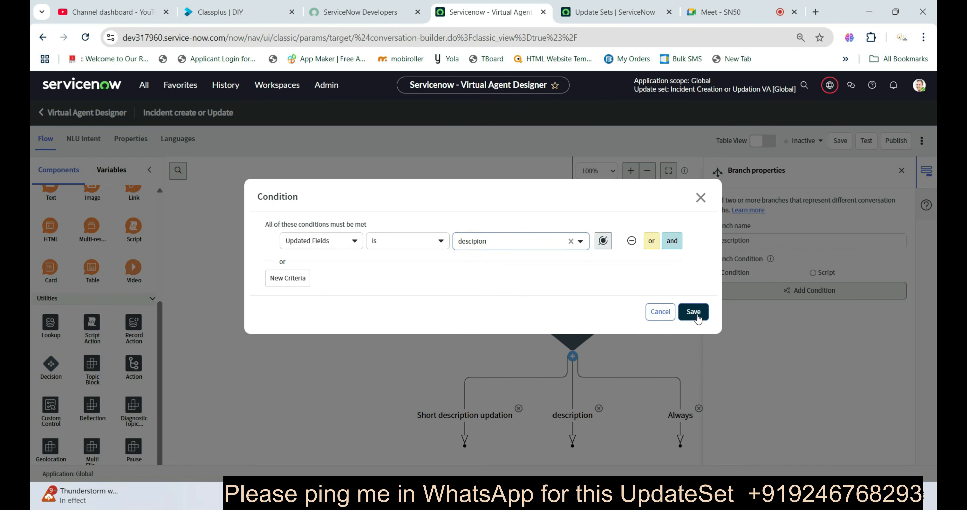
{"action": "left_click", "coordinate": [697, 318]}
Step: Name the remaining "Always" branch "caller" and set its condition to Updated Fields is "caller"
{"action": "left_click", "coordinate": [683, 416]}
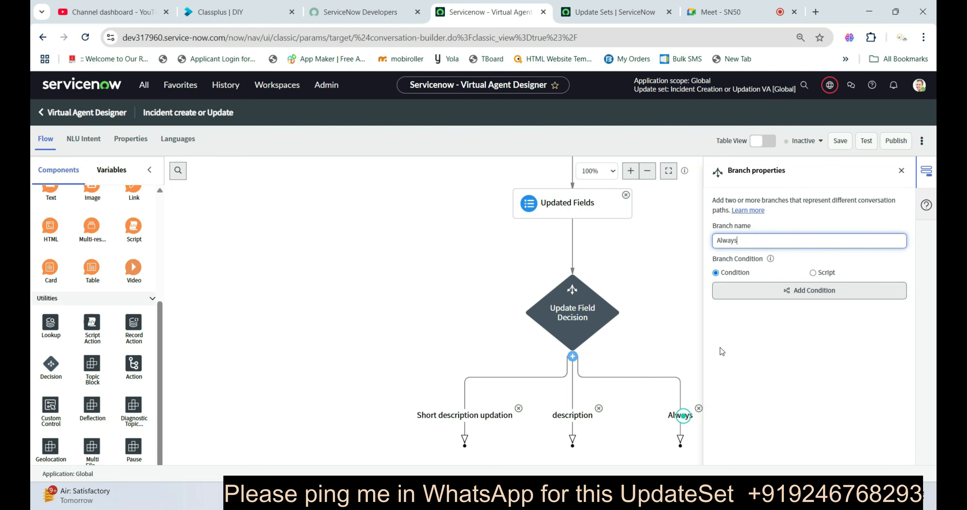
{"action": "key", "text": "ctrl+a"}
{"action": "type", "text": "caller"}
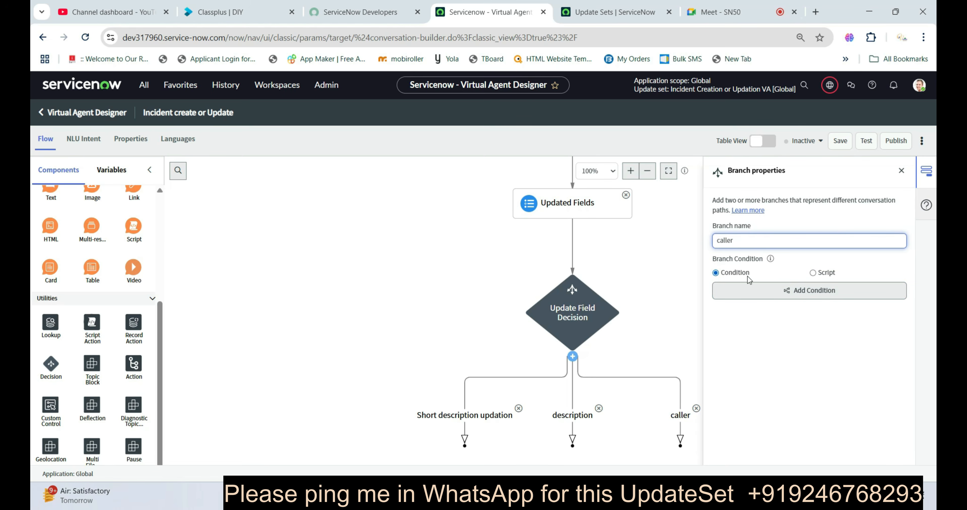
{"action": "left_click", "coordinate": [750, 287]}
{"action": "left_click", "coordinate": [343, 243]}
{"action": "type", "text": "upd"}
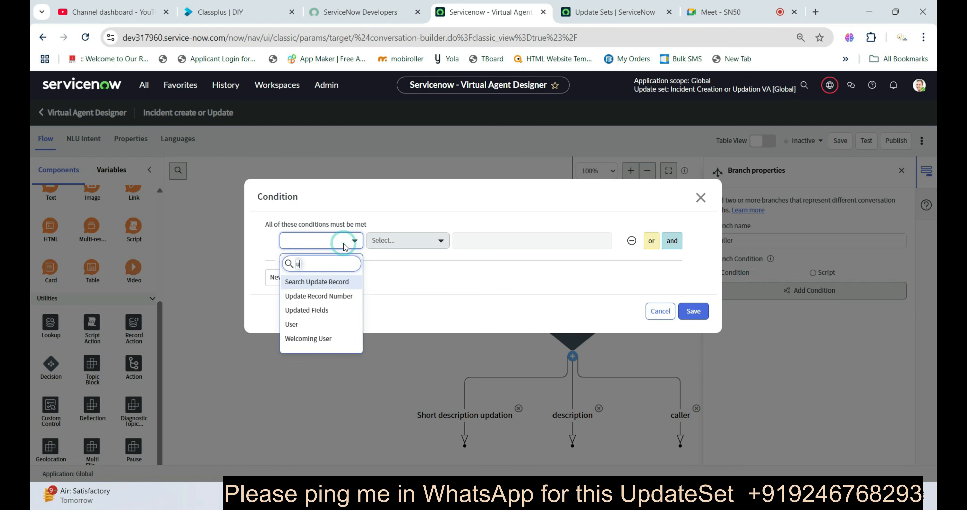
{"action": "left_click", "coordinate": [312, 310]}
{"action": "left_click", "coordinate": [464, 244]}
{"action": "left_click", "coordinate": [465, 311]}
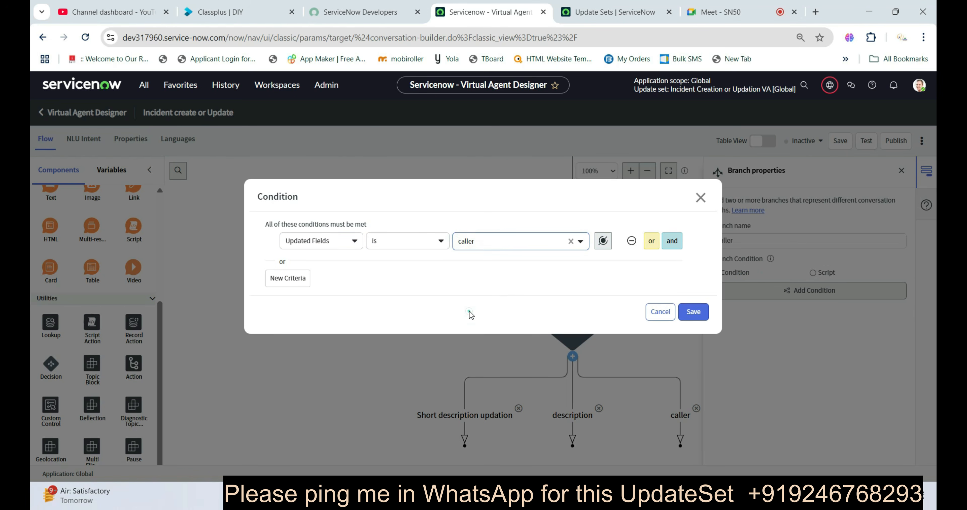
{"action": "left_click", "coordinate": [691, 311]}
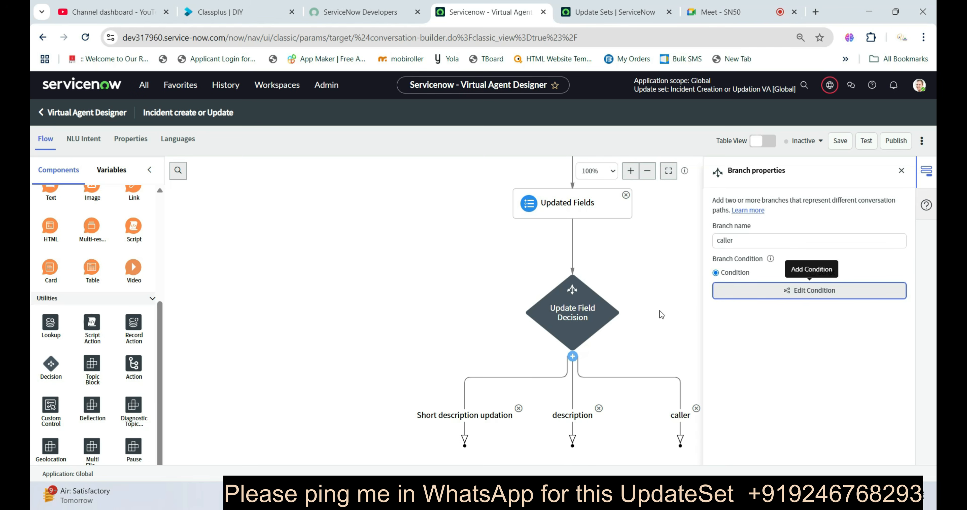
Step: Add a Record Action utility under the "Short description updation" branch and name it "Update search short_desc"
{"action": "scroll", "coordinate": [650, 321], "scroll_direction": "down", "scroll_amount": 2}
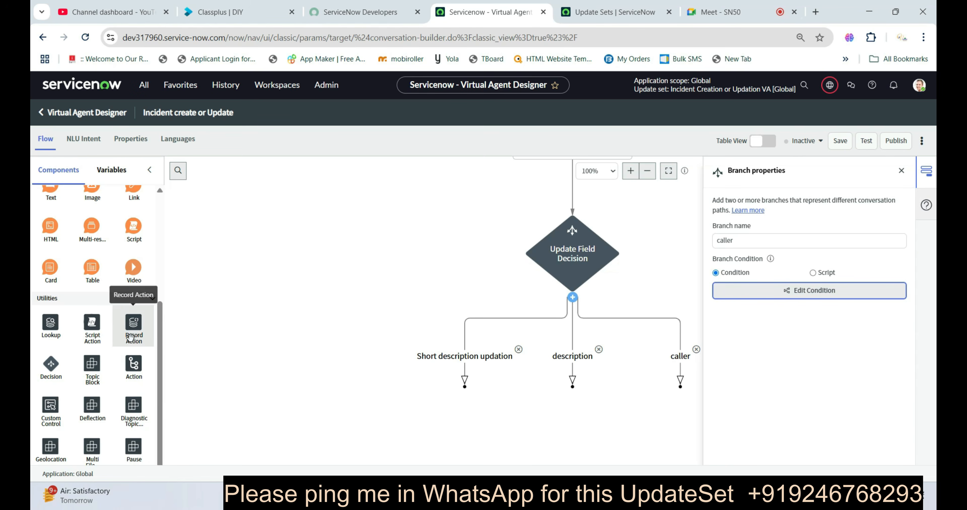
{"action": "left_click_drag", "start_coordinate": [134, 330], "coordinate": [501, 367]}
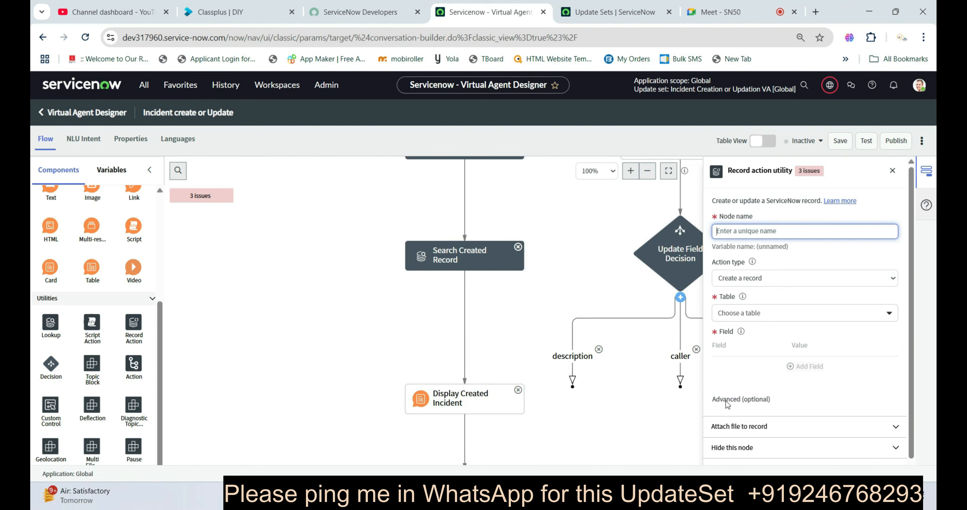
{"action": "left_click_drag", "start_coordinate": [559, 296], "coordinate": [342, 241]}
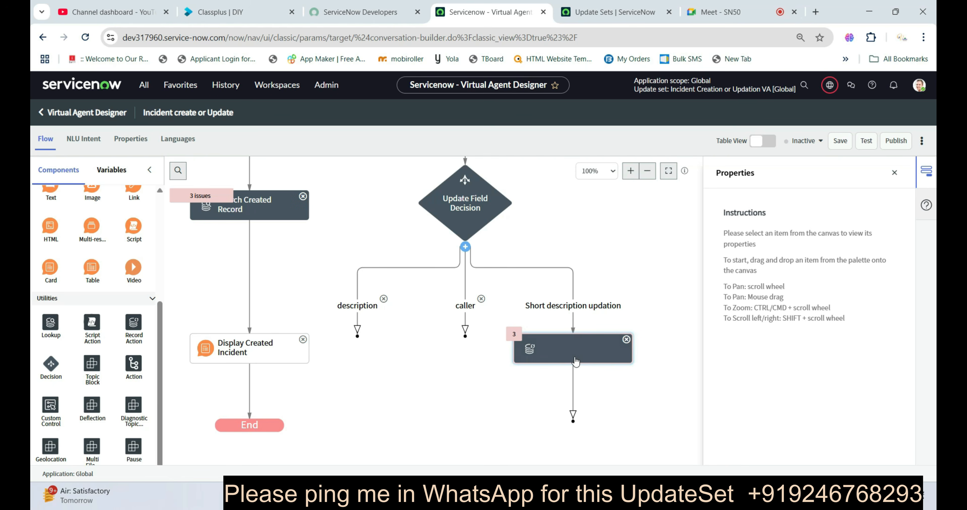
{"action": "left_click", "coordinate": [574, 353]}
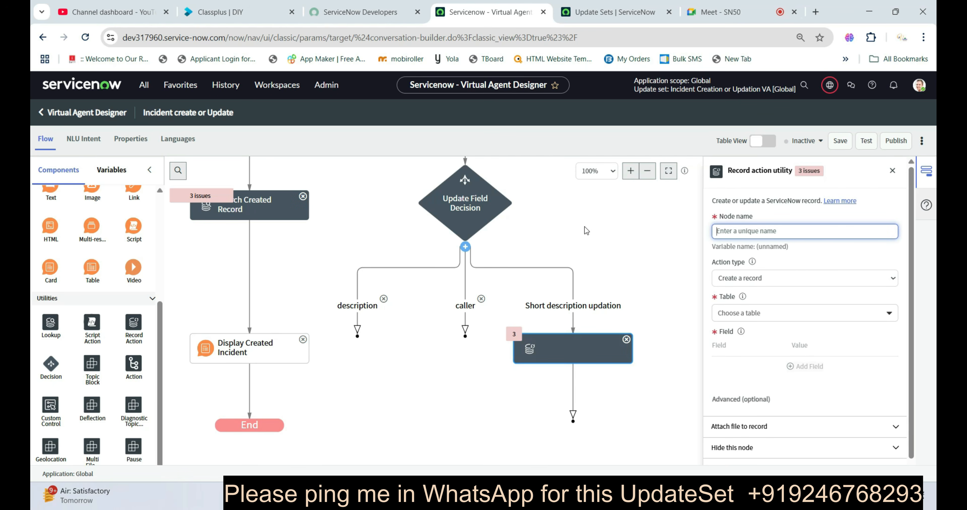
{"action": "left_click_drag", "start_coordinate": [585, 229], "coordinate": [571, 344]}
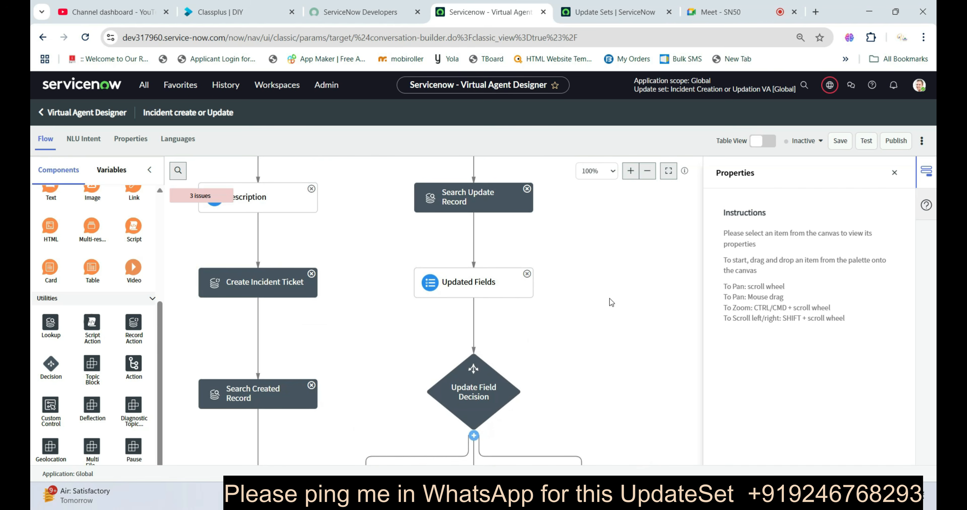
{"action": "scroll", "coordinate": [592, 318], "scroll_direction": "up", "scroll_amount": 2}
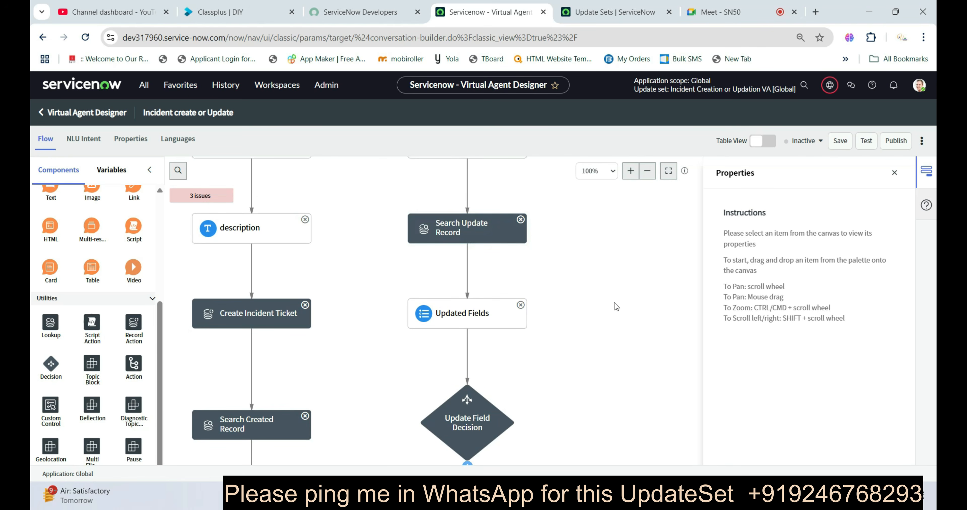
{"action": "scroll", "coordinate": [615, 306], "scroll_direction": "down", "scroll_amount": 2}
{"action": "scroll", "coordinate": [601, 339], "scroll_direction": "down", "scroll_amount": 5}
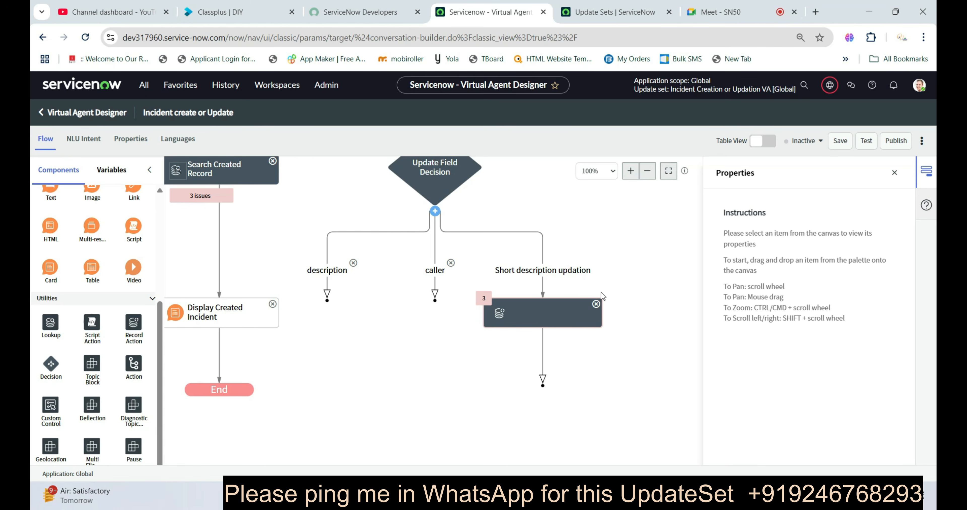
{"action": "left_click", "coordinate": [535, 314]}
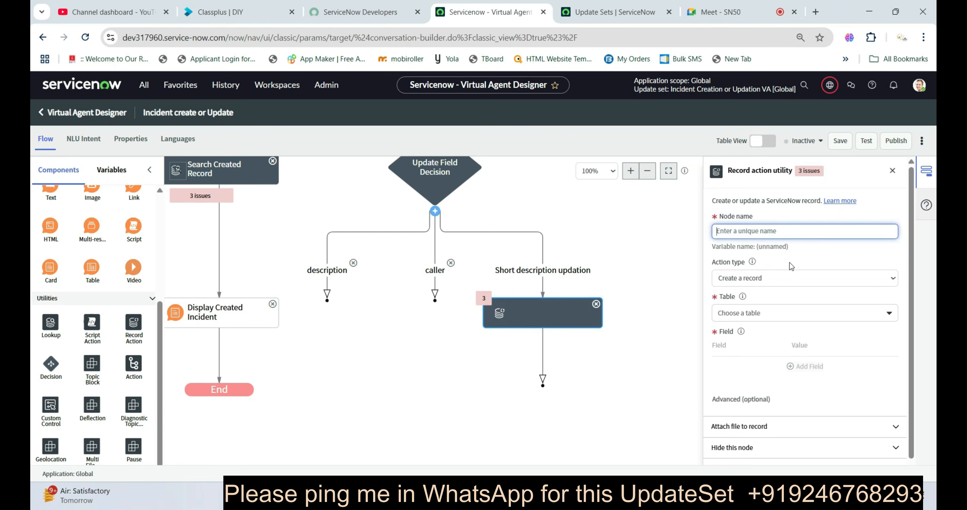
{"action": "type", "text": "Update s"}
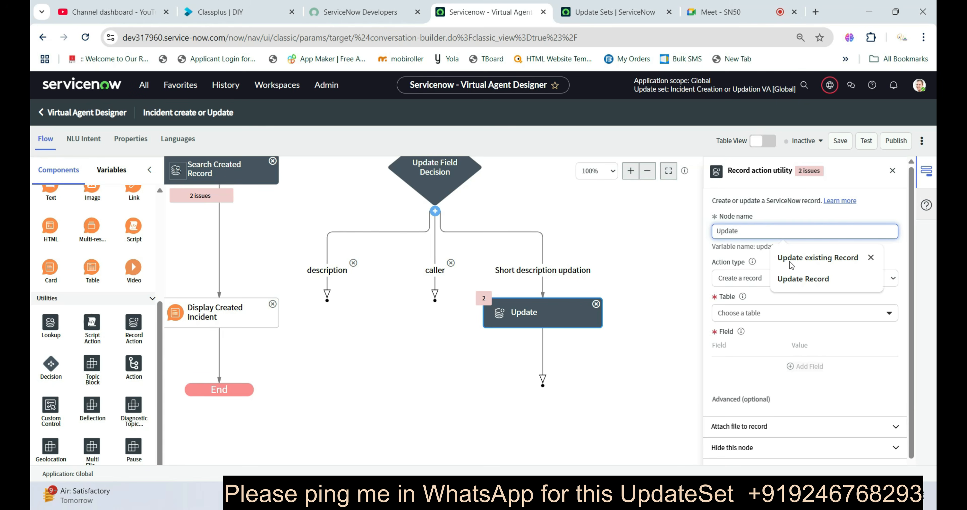
{"action": "type", "text": "arch "}
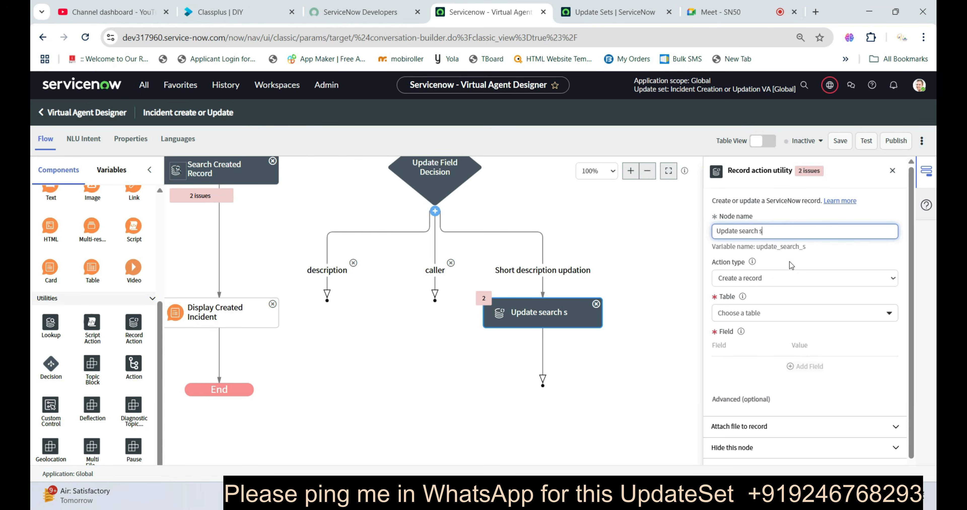
{"action": "type", "text": "short_desc"}
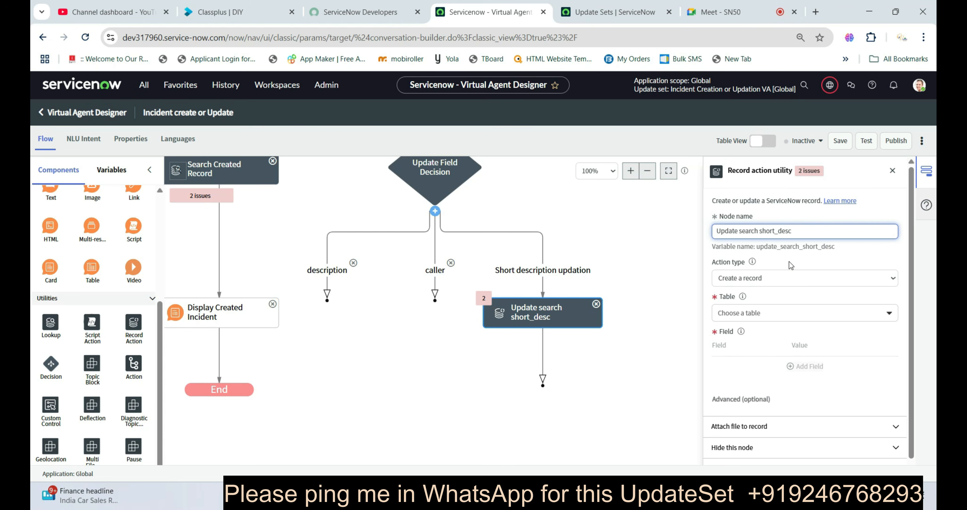
Step: Set the record action's type to "Update a record" and choose Search Update Record as its record
{"action": "left_click", "coordinate": [774, 278]}
{"action": "left_click", "coordinate": [763, 303]}
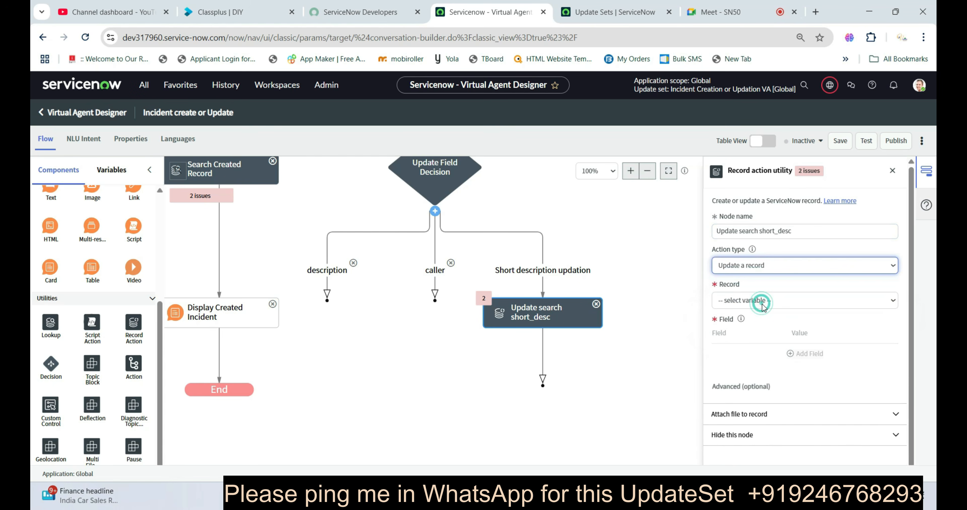
{"action": "left_click", "coordinate": [764, 304]}
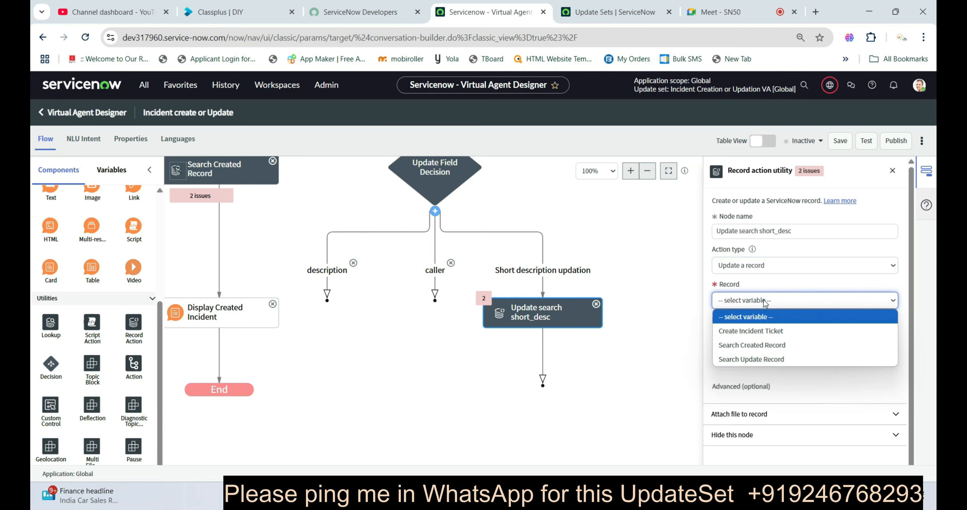
{"action": "scroll", "coordinate": [625, 278], "scroll_direction": "up", "scroll_amount": 6}
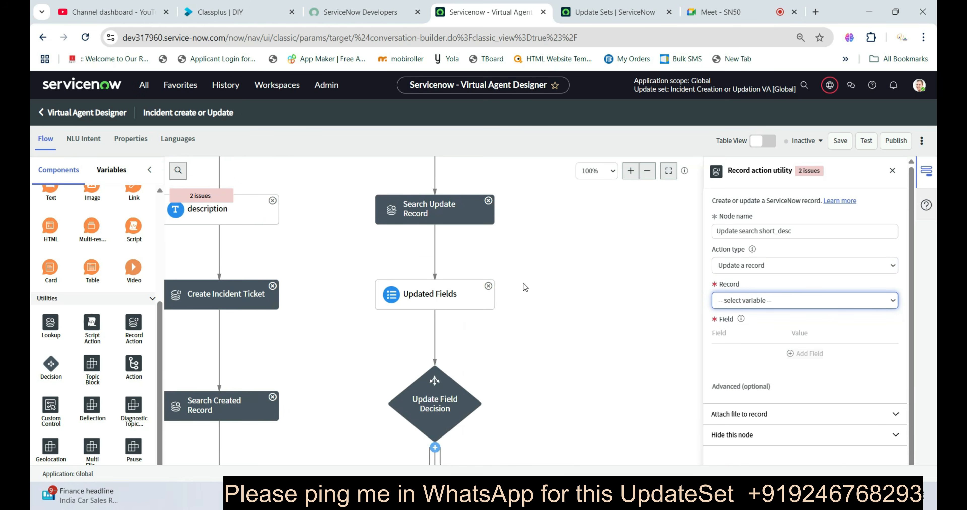
{"action": "left_click", "coordinate": [769, 301]}
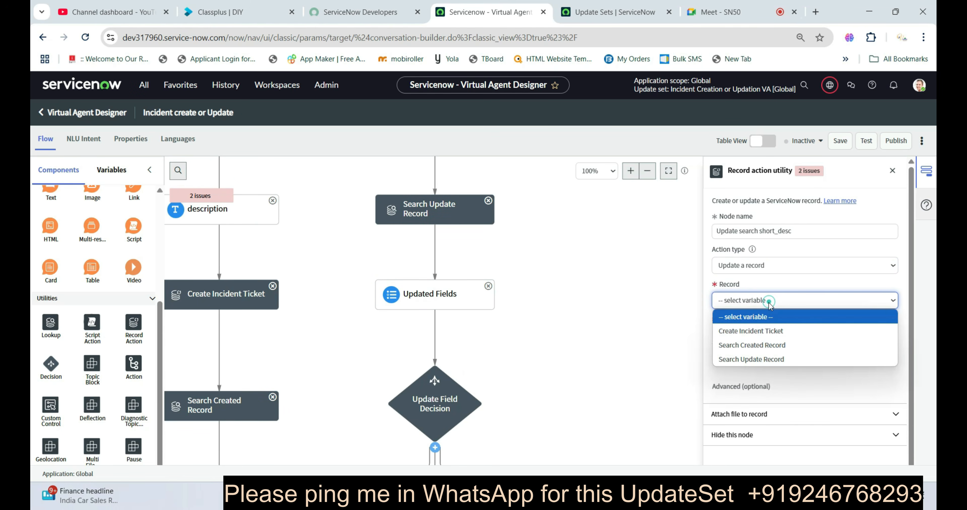
{"action": "left_click", "coordinate": [762, 359]}
Step: Add Short description as a field to update in the "Update search short_desc" record action and save the field list without a value
{"action": "left_click", "coordinate": [807, 353]}
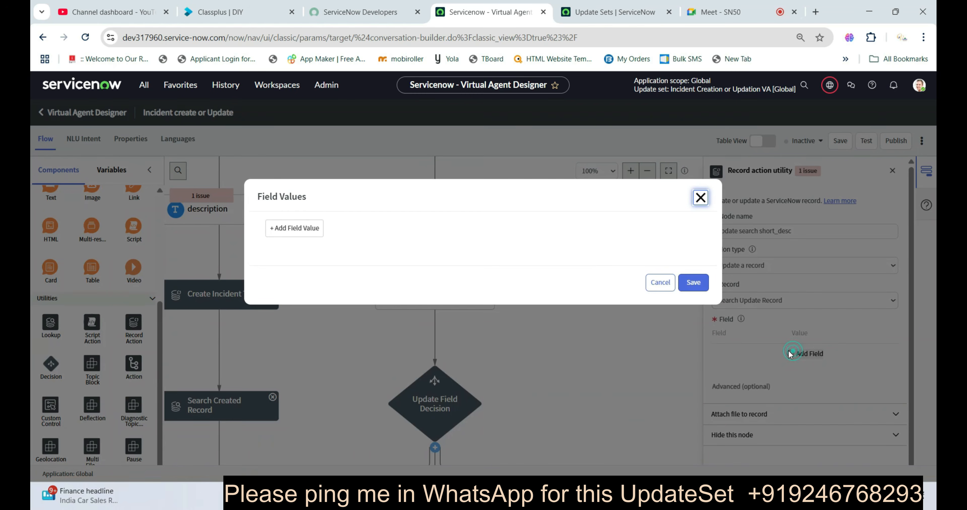
{"action": "left_click", "coordinate": [293, 230]}
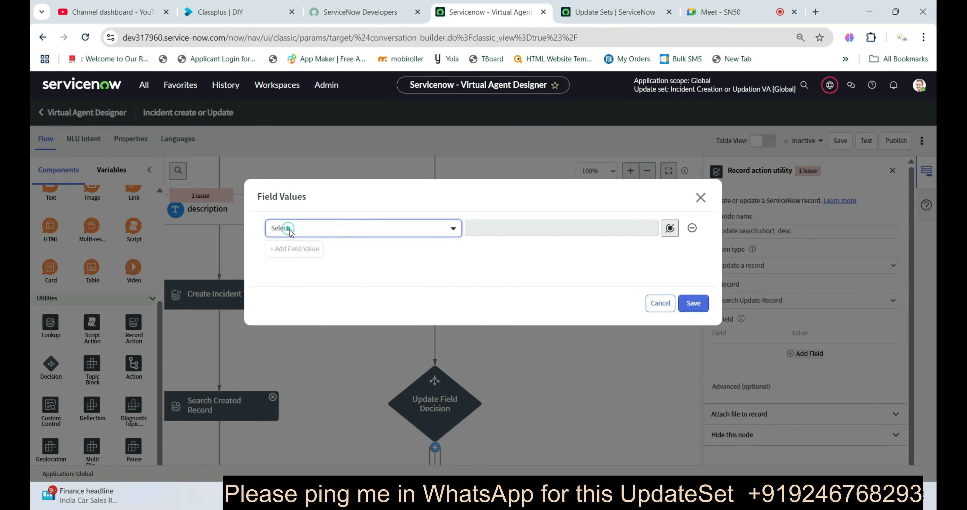
{"action": "left_click", "coordinate": [304, 229]}
{"action": "type", "text": "s"}
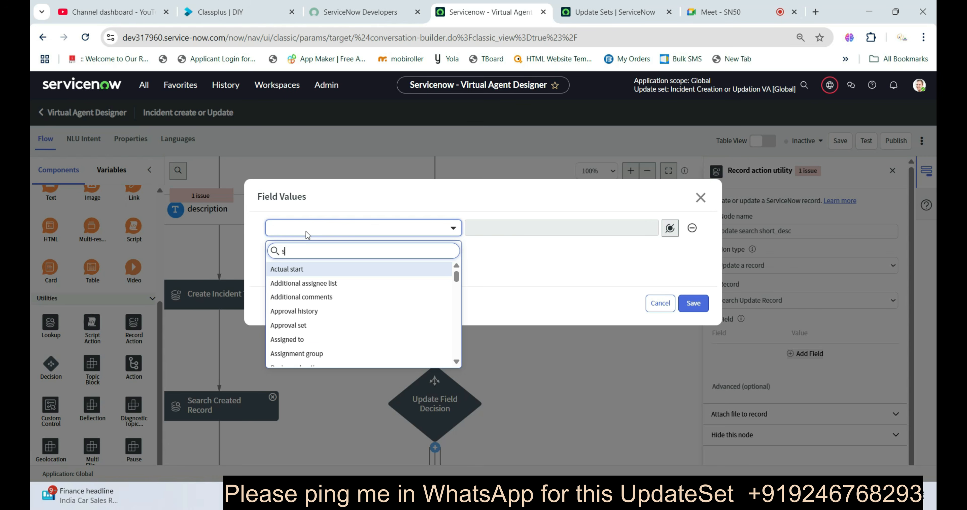
{"action": "type", "text": "ho"}
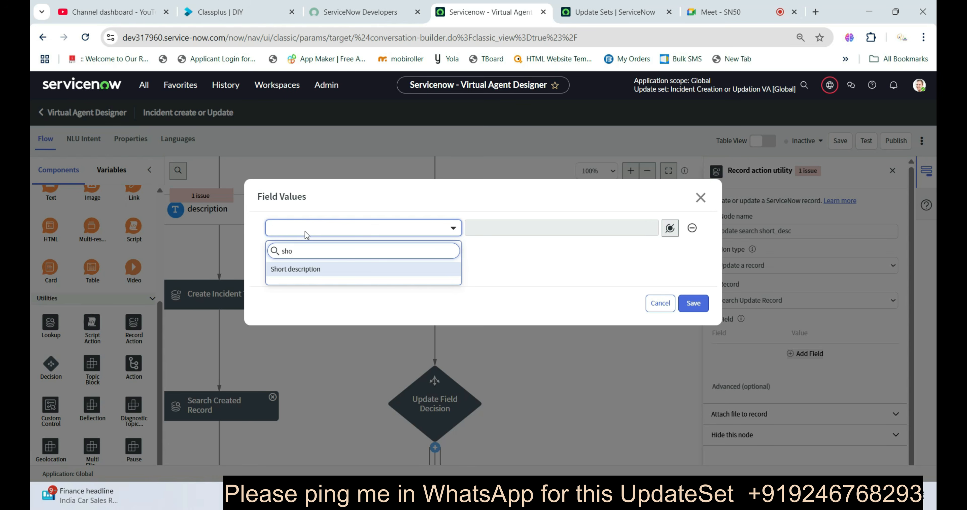
{"action": "left_click", "coordinate": [302, 271]}
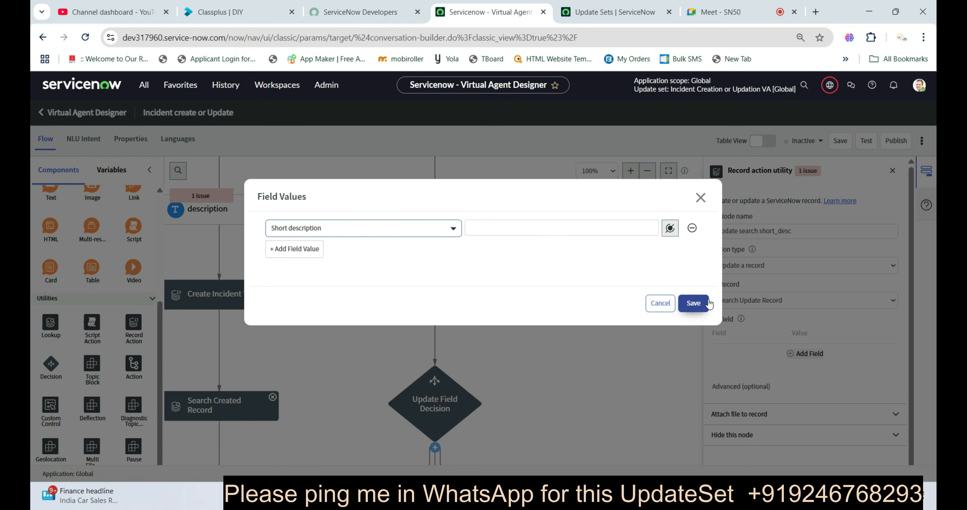
{"action": "left_click", "coordinate": [687, 305]}
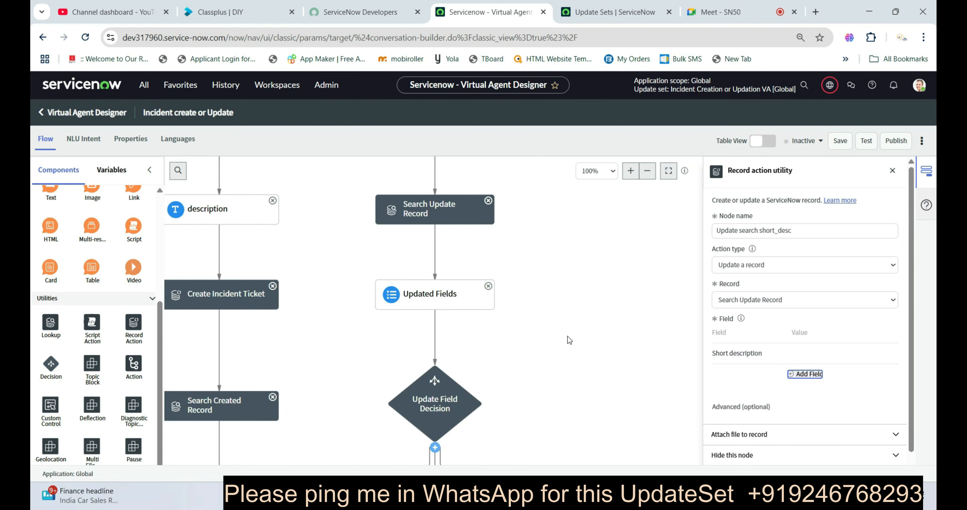
Step: Add a Text input above "Update search short_desc", name it "User short desc" and set its prompt to "Provide your short description for updation"
{"action": "scroll", "coordinate": [568, 336], "scroll_direction": "down", "scroll_amount": 5}
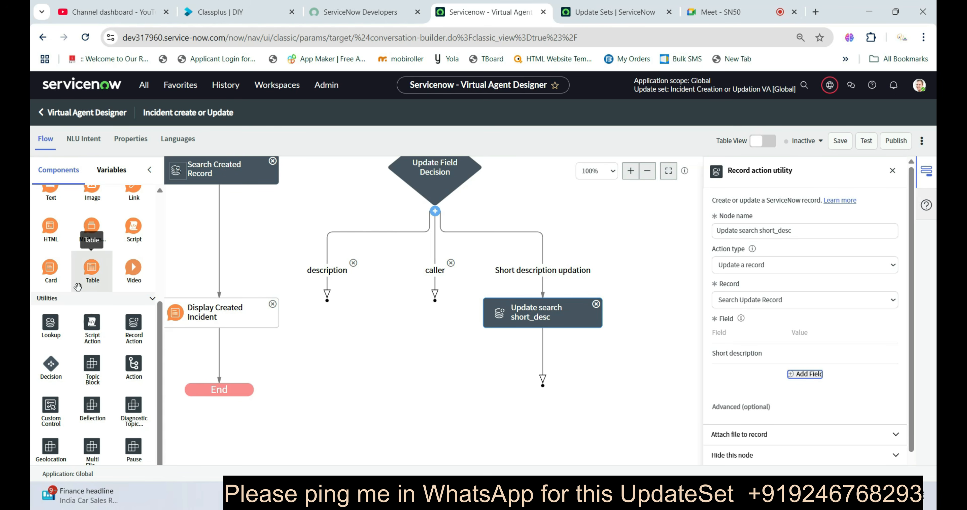
{"action": "scroll", "coordinate": [92, 263], "scroll_direction": "up", "scroll_amount": 5}
{"action": "left_click", "coordinate": [48, 218]}
{"action": "left_click_drag", "start_coordinate": [48, 218], "coordinate": [543, 274]}
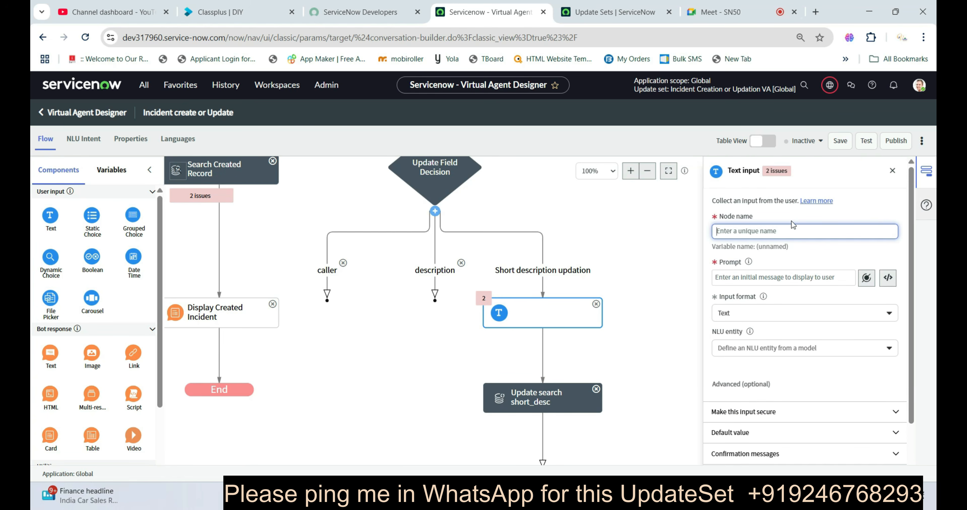
{"action": "type", "text": "Us"}
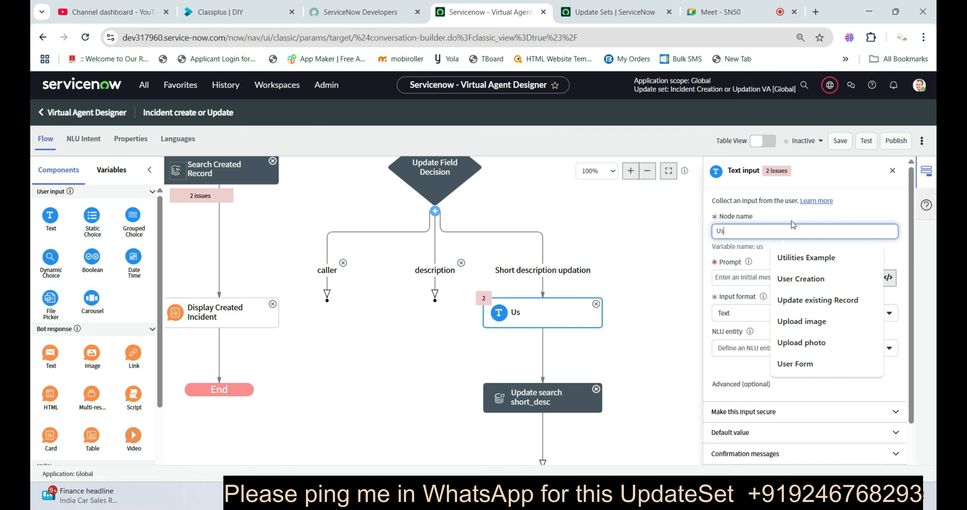
{"action": "type", "text": "er short"}
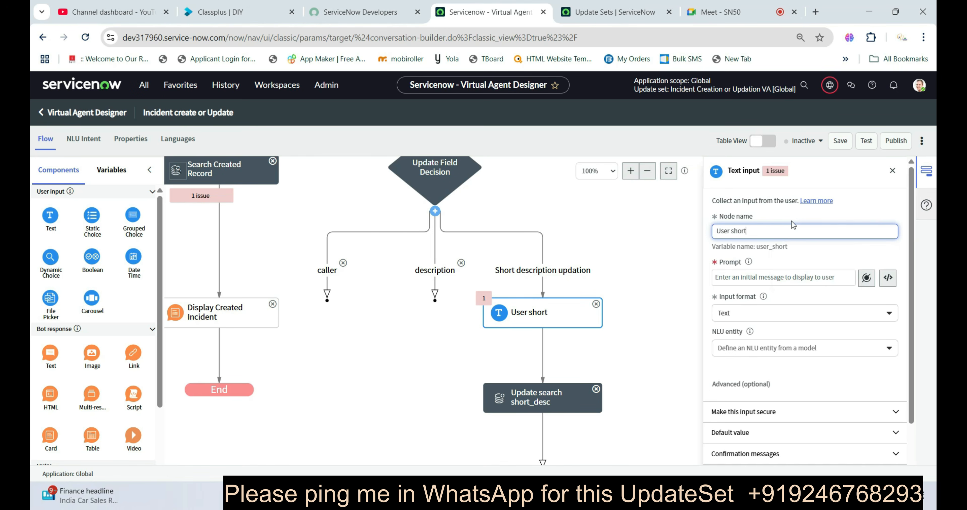
{"action": "type", "text": " desc"}
{"action": "mouse_move", "coordinate": [764, 297]}
{"action": "left_click", "coordinate": [844, 276]}
{"action": "type", "text": "Pro"}
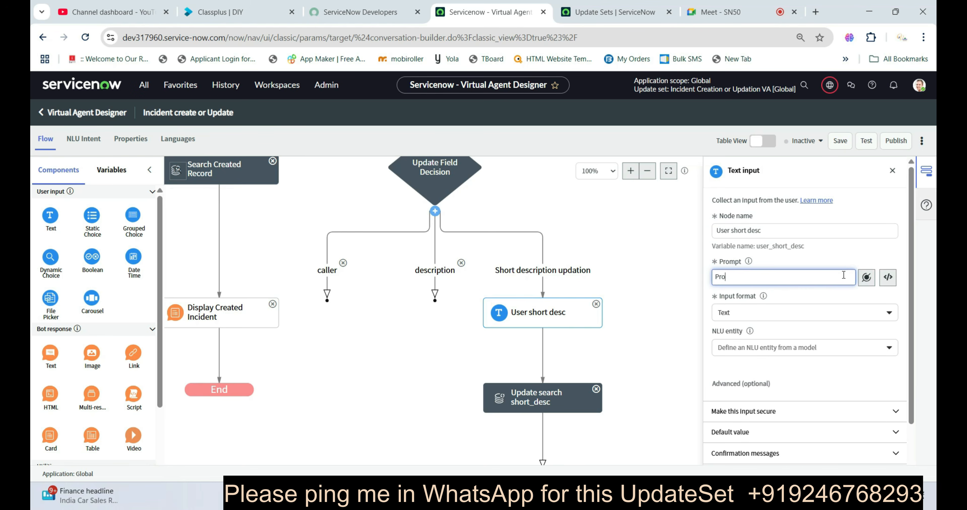
{"action": "type", "text": "vide your short description for updation"}
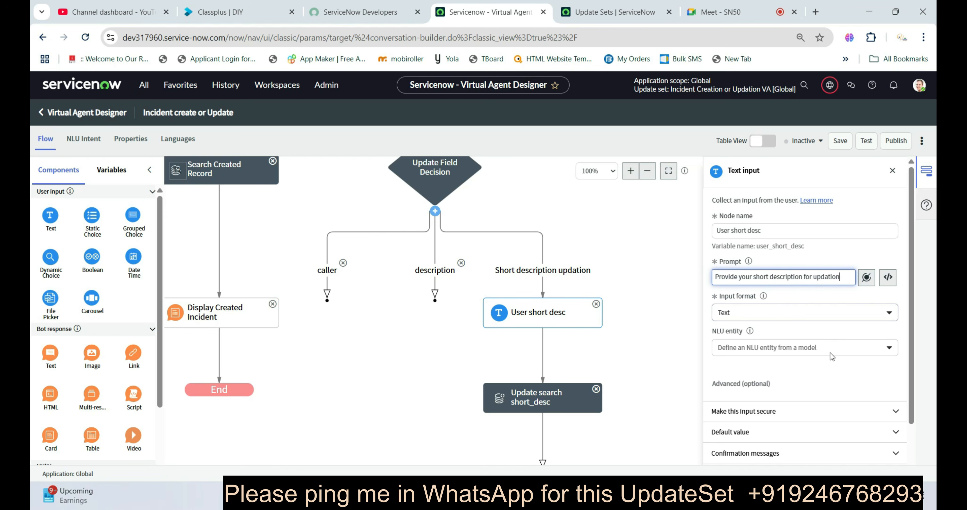
Step: In the "Update search short_desc" record action, set the Short description value to the input variable Update Search Short_desc and save
{"action": "scroll", "coordinate": [766, 347], "scroll_direction": "down", "scroll_amount": 2}
{"action": "left_click", "coordinate": [575, 411]}
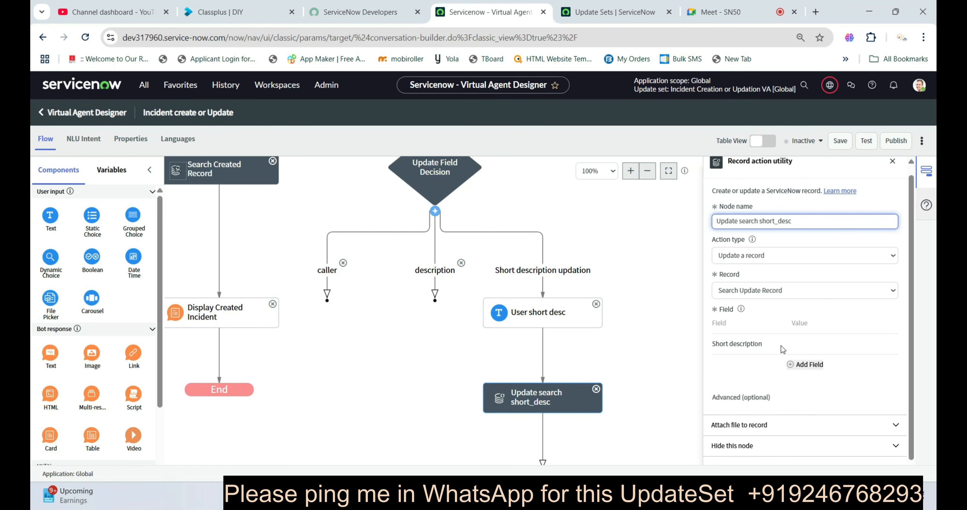
{"action": "left_click", "coordinate": [743, 349]}
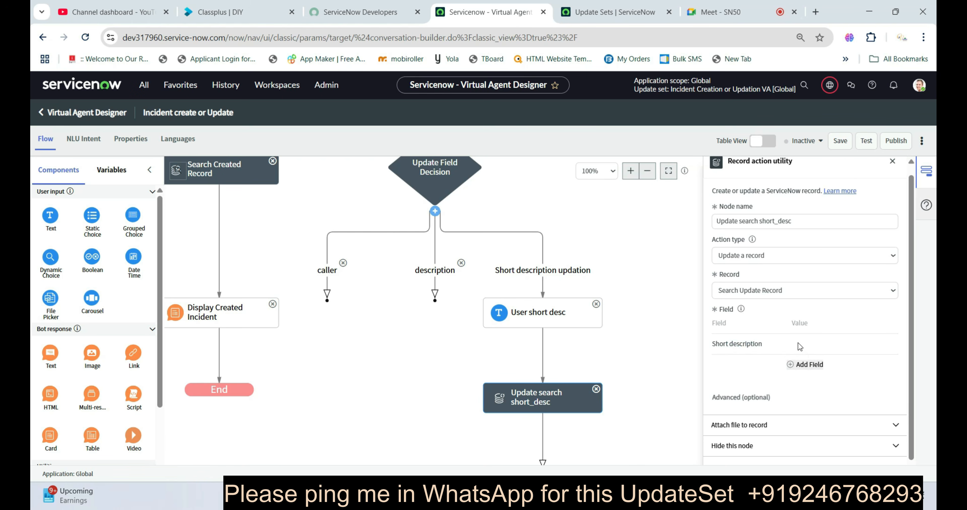
{"action": "double_click", "coordinate": [728, 345]}
{"action": "left_click", "coordinate": [727, 345]}
{"action": "left_click", "coordinate": [812, 344]}
{"action": "left_click", "coordinate": [810, 364]}
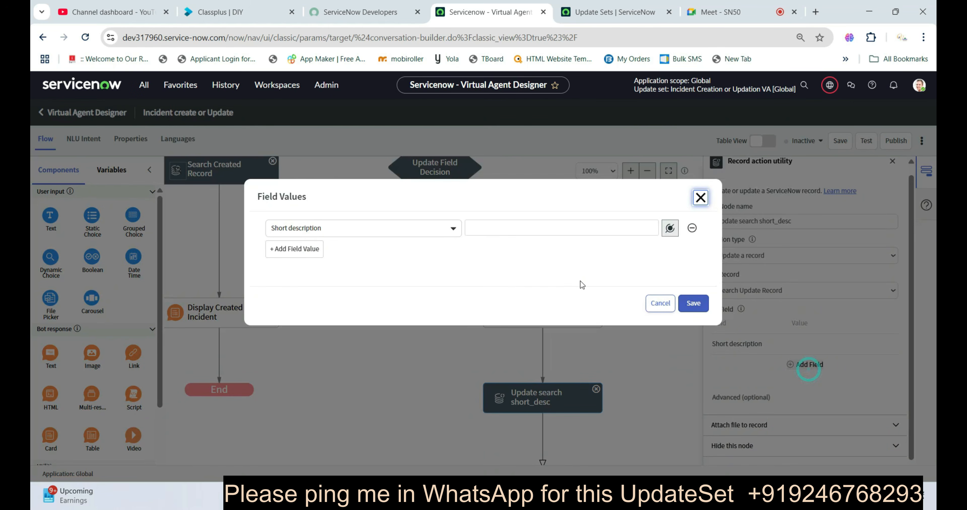
{"action": "left_click", "coordinate": [513, 224]}
{"action": "left_click", "coordinate": [670, 228]}
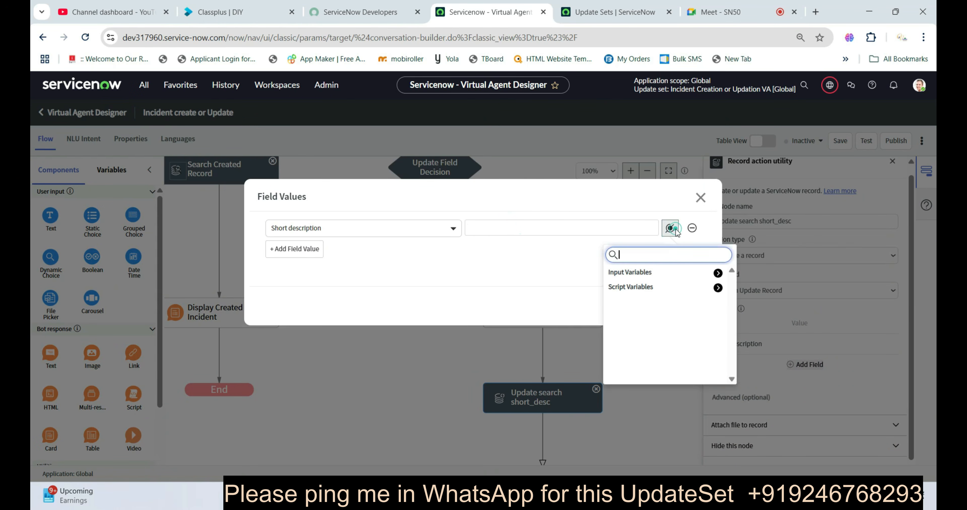
{"action": "left_click", "coordinate": [717, 273]}
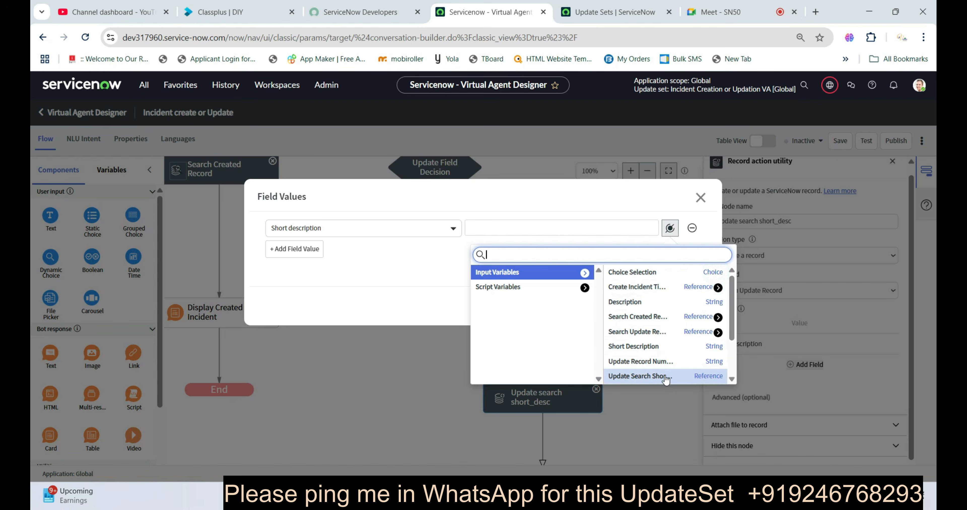
{"action": "scroll", "coordinate": [663, 338], "scroll_direction": "down", "scroll_amount": 2}
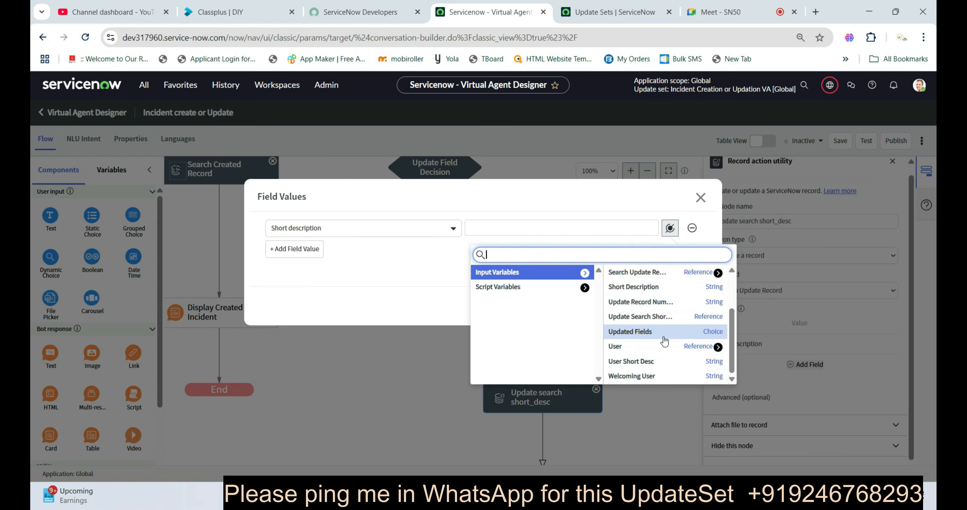
{"action": "left_click", "coordinate": [653, 319]}
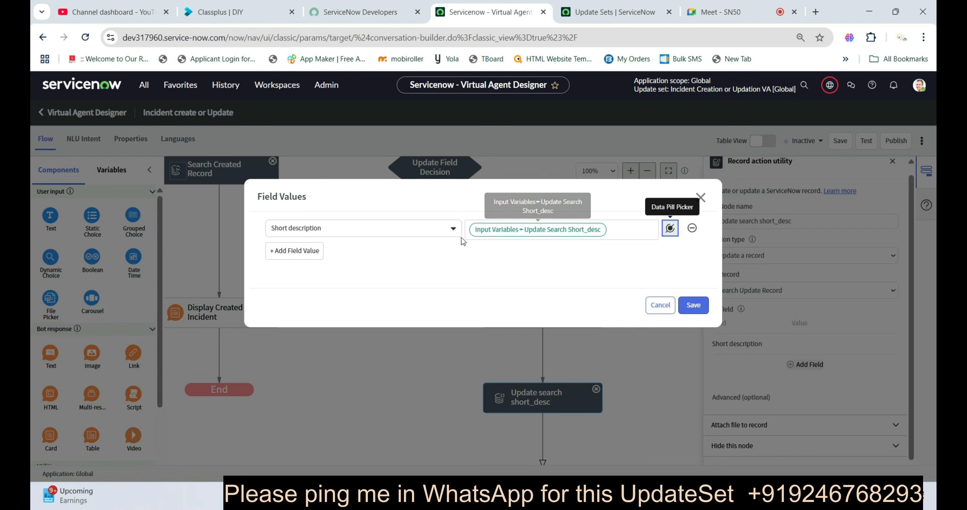
{"action": "left_click", "coordinate": [693, 305]}
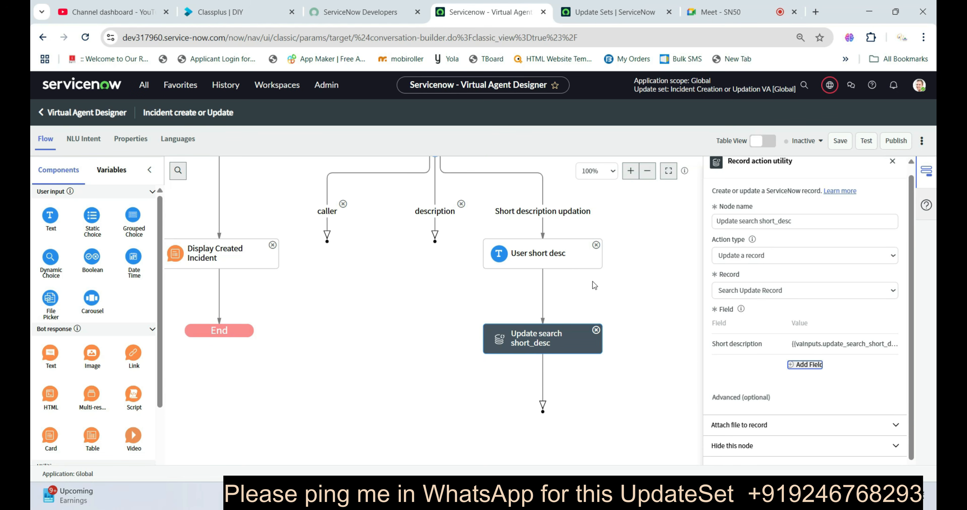
Step: Add a Text input under the "description" branch, name it "User desc" and set its prompt to "Please provide description to update"
{"action": "left_click_drag", "start_coordinate": [40, 228], "coordinate": [413, 221]}
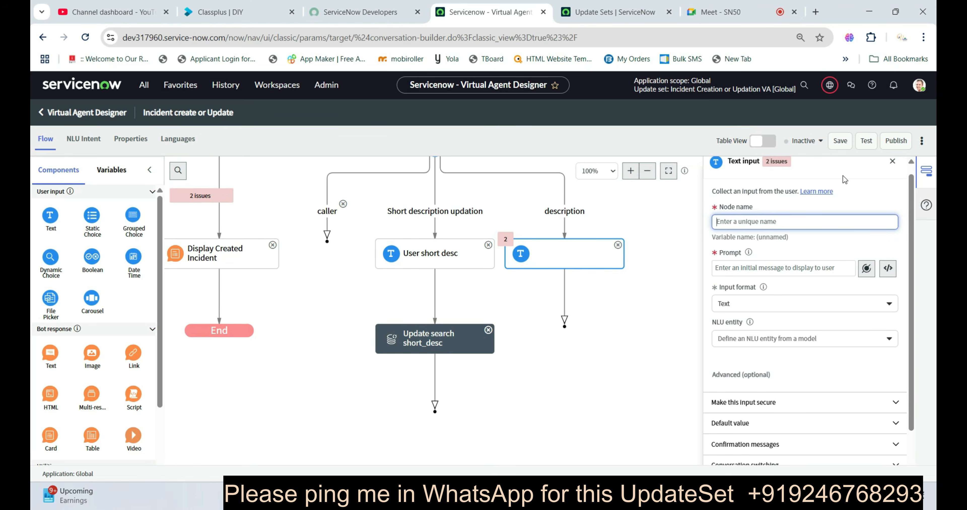
{"action": "type", "text": "User de"}
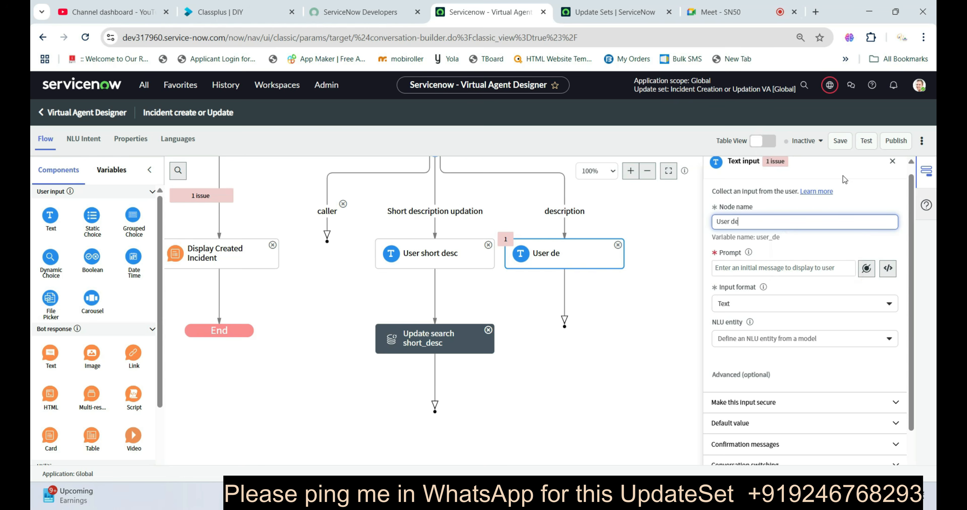
{"action": "type", "text": "sc"}
{"action": "left_click", "coordinate": [803, 270]}
{"action": "type", "text": "Pleas"}
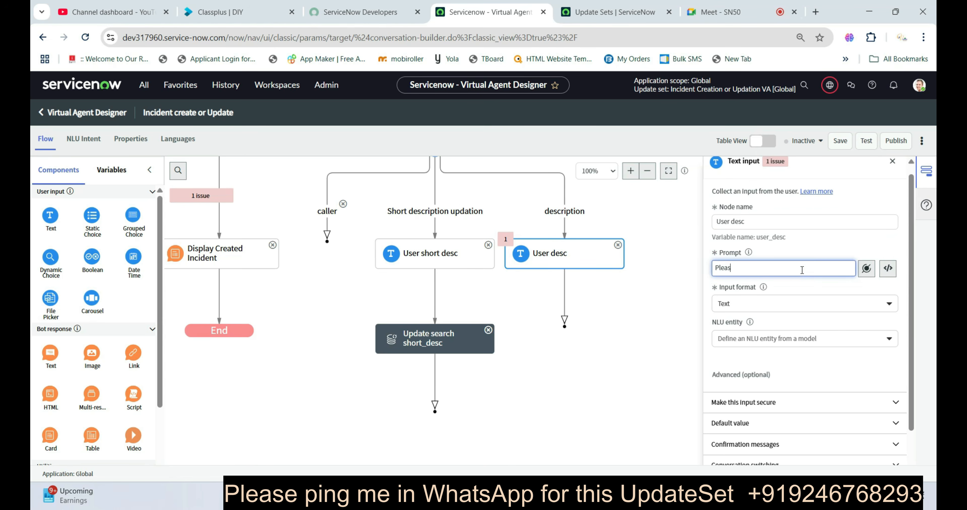
{"action": "type", "text": "e provide description to update"}
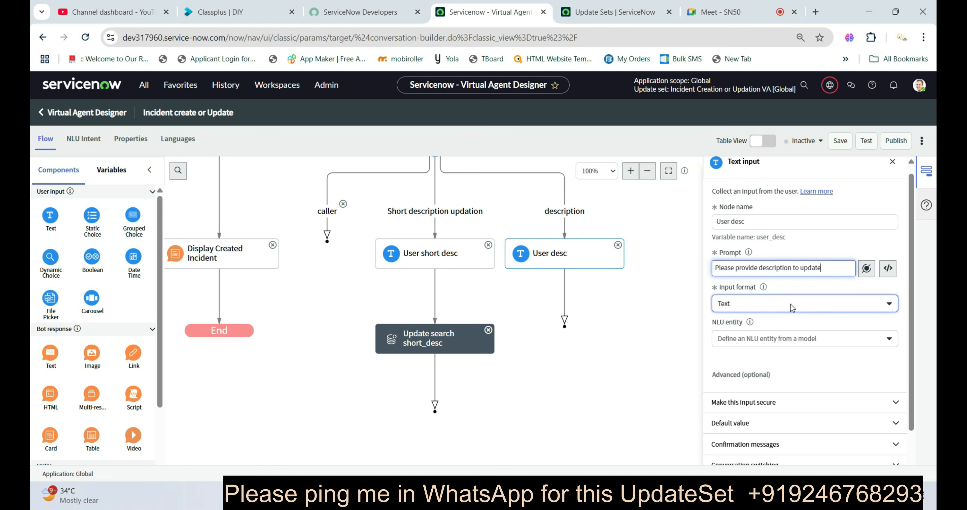
Step: Add a Record Action utility below the "User desc" input and name it "Update search desc"
{"action": "scroll", "coordinate": [75, 338], "scroll_direction": "down", "scroll_amount": 5}
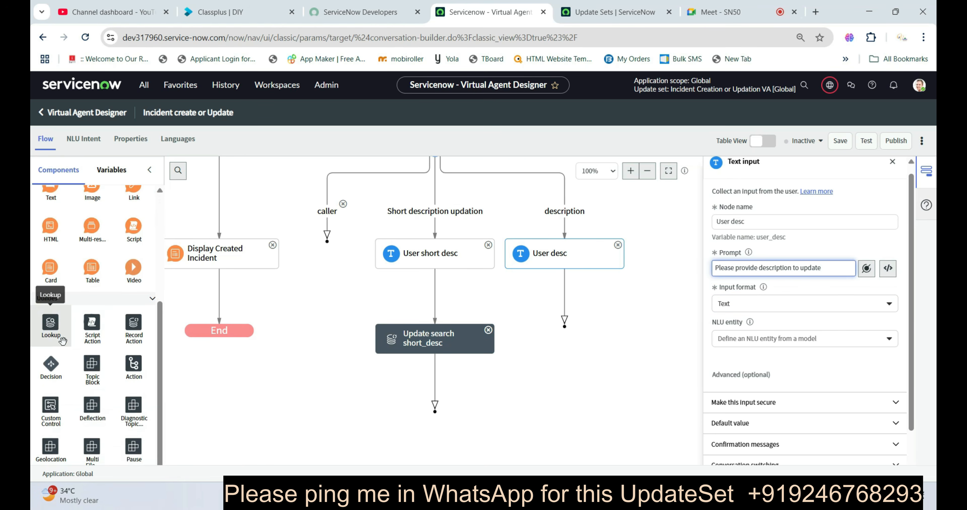
{"action": "left_click_drag", "start_coordinate": [129, 331], "coordinate": [575, 291]}
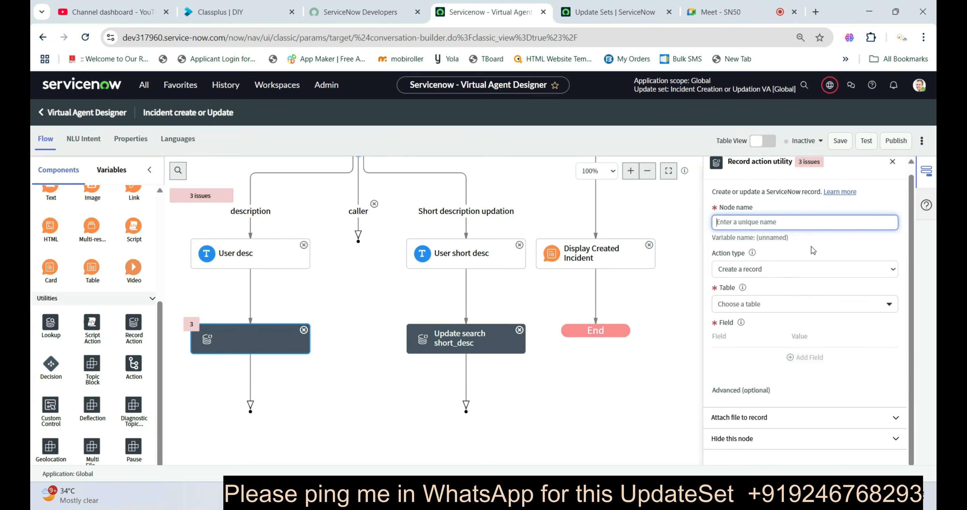
{"action": "type", "text": "Upda"}
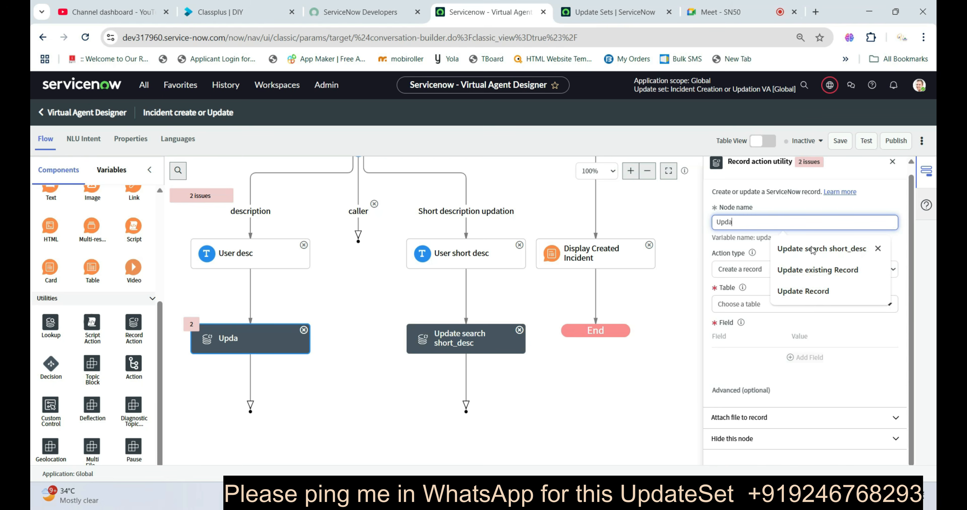
{"action": "type", "text": "te search "}
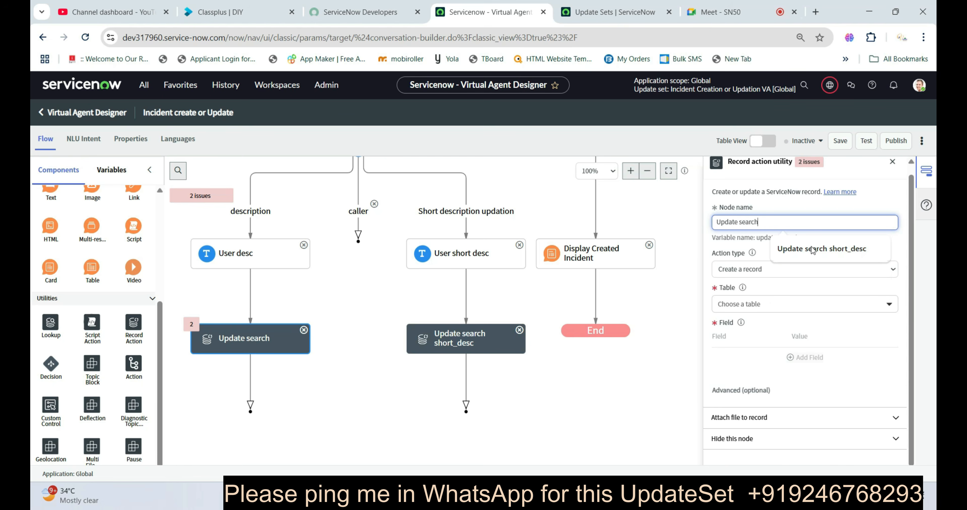
{"action": "type", "text": "desc"}
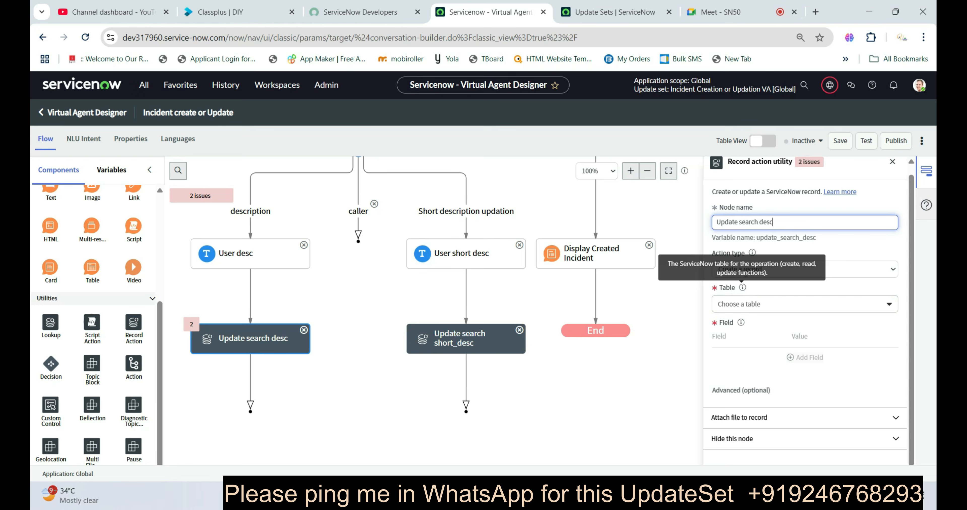
Step: Set the Update search desc node's action type to Update a record and its record to Search Update Record
{"action": "left_click", "coordinate": [844, 274]}
{"action": "left_click", "coordinate": [844, 300]}
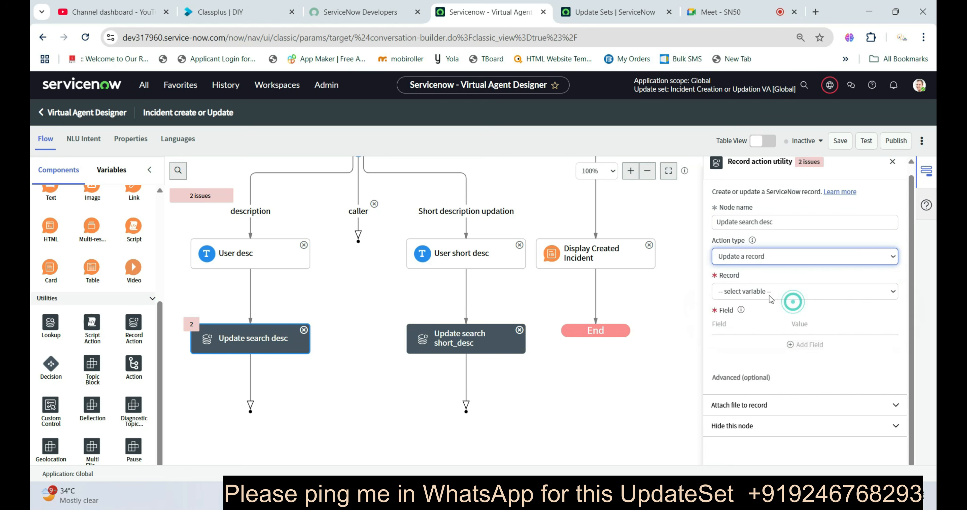
{"action": "left_click", "coordinate": [764, 293]}
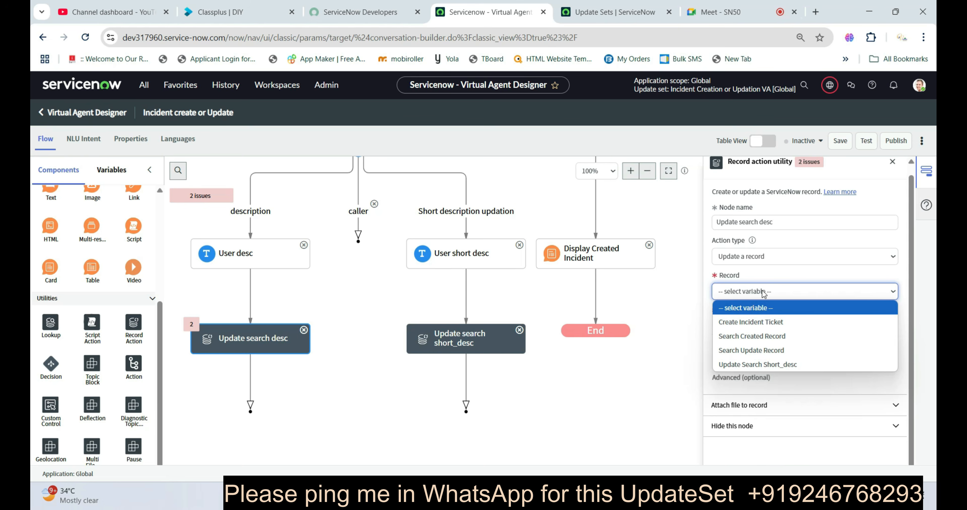
{"action": "left_click", "coordinate": [335, 318]}
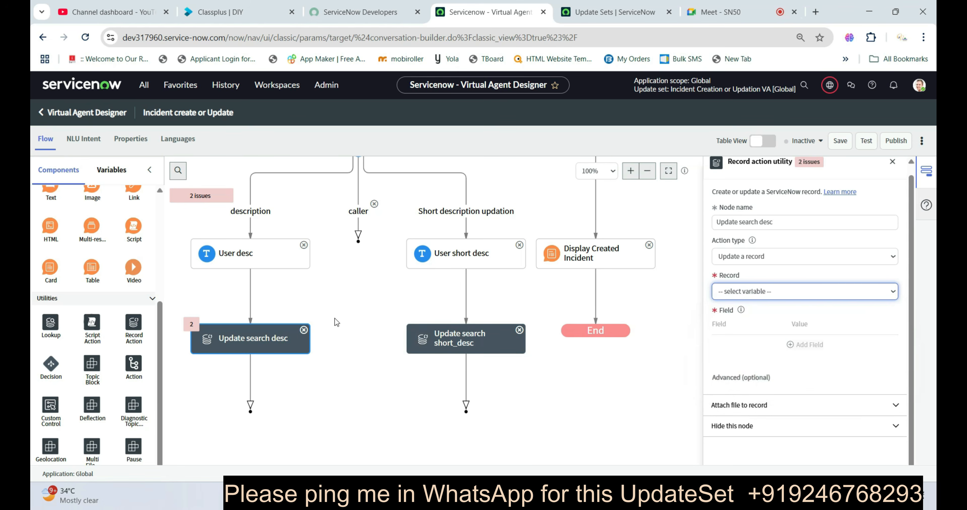
{"action": "left_click", "coordinate": [335, 318]}
{"action": "scroll", "coordinate": [352, 321], "scroll_direction": "up", "scroll_amount": 3}
{"action": "scroll", "coordinate": [355, 319], "scroll_direction": "up", "scroll_amount": 5}
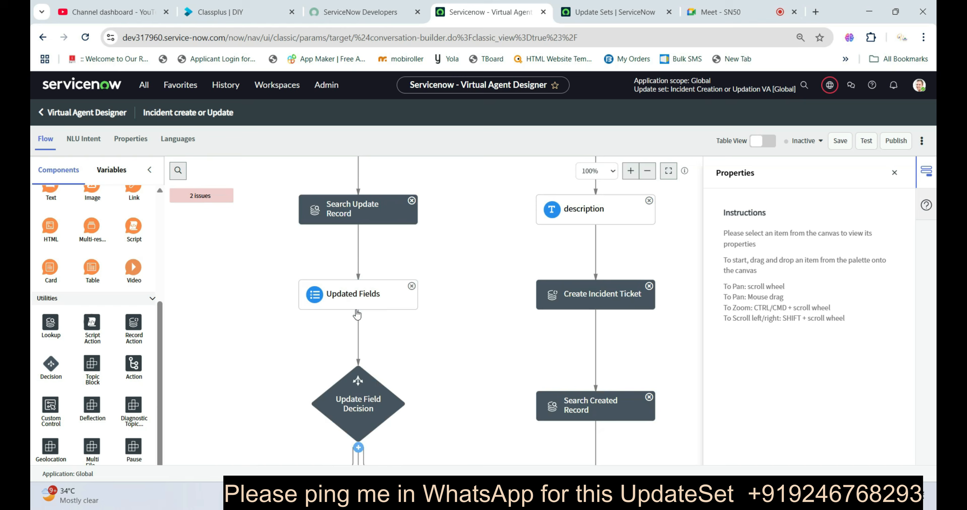
{"action": "scroll", "coordinate": [399, 303], "scroll_direction": "down", "scroll_amount": 8}
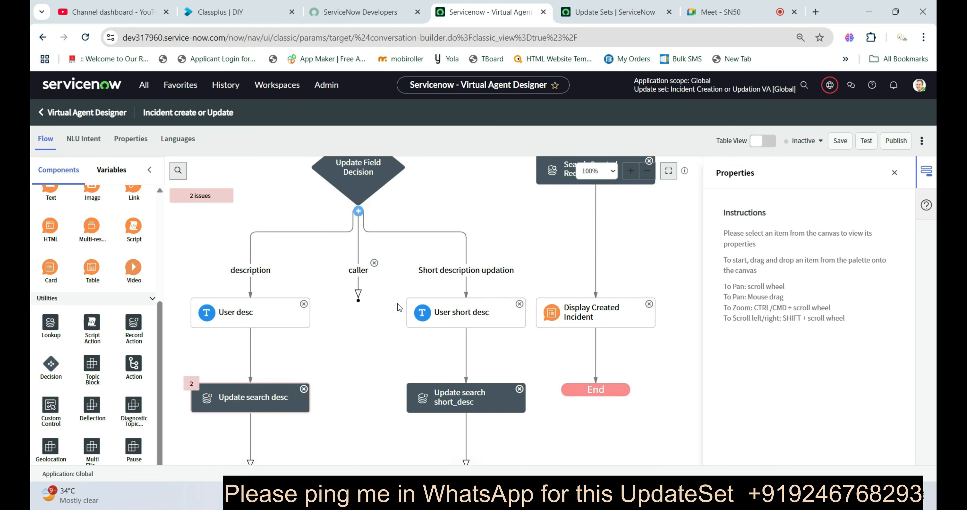
{"action": "left_click", "coordinate": [292, 334]}
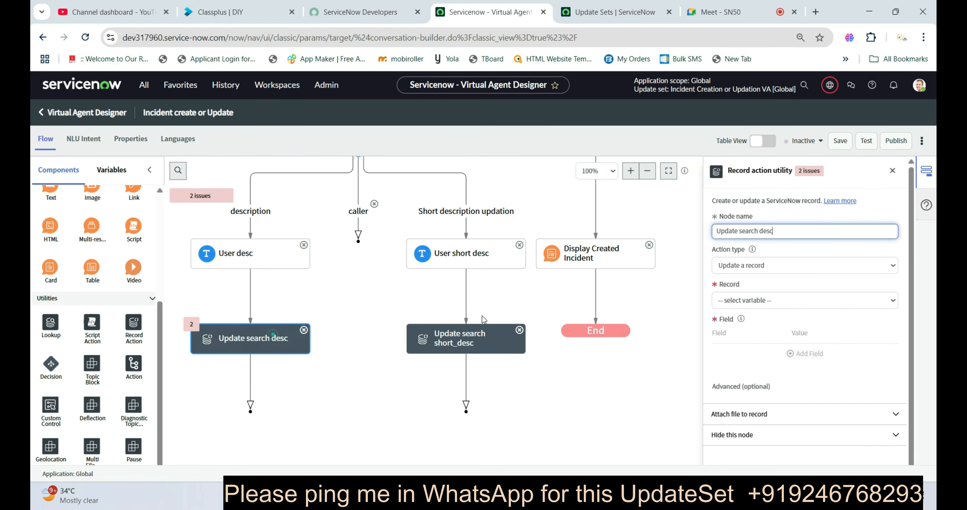
{"action": "left_click", "coordinate": [775, 301]}
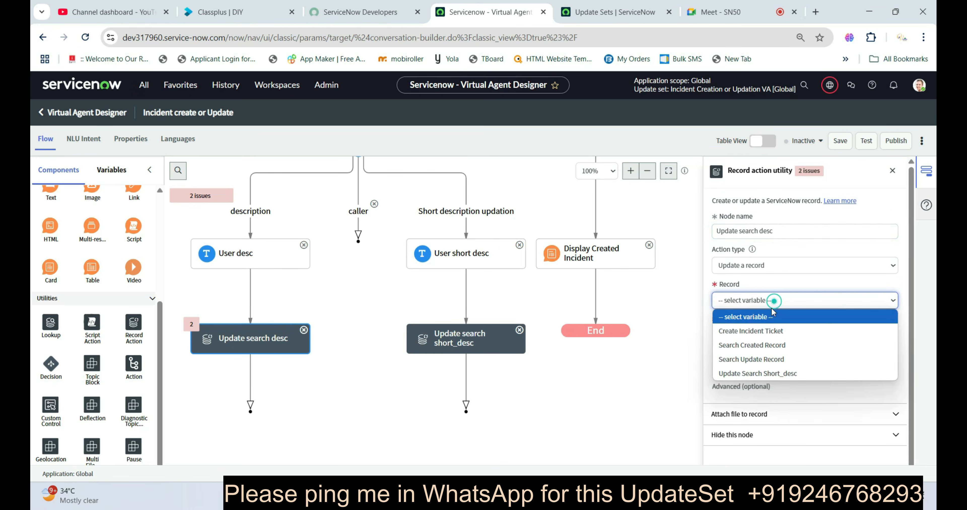
{"action": "left_click", "coordinate": [753, 360]}
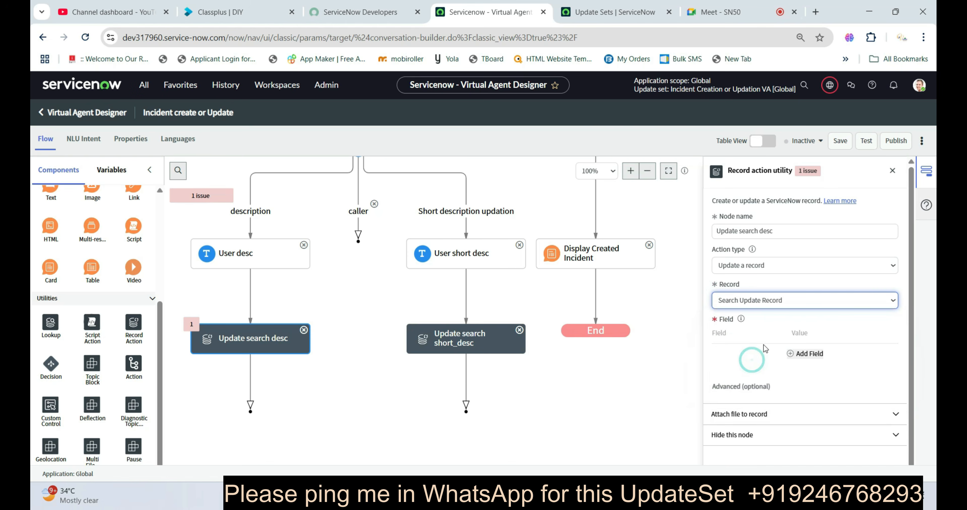
Step: Add a Description field value to the Update search desc node, mapped to the User Desc input variable, and save it
{"action": "left_click", "coordinate": [793, 355]}
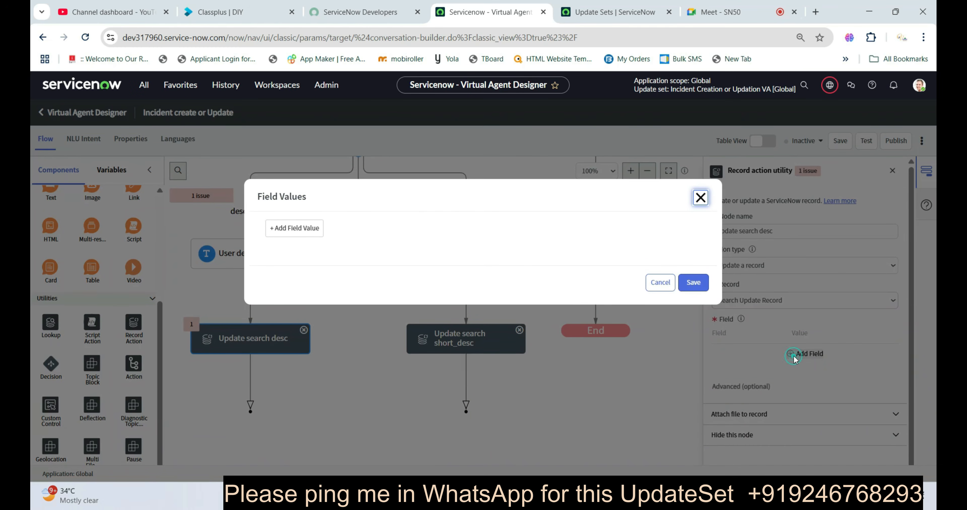
{"action": "left_click", "coordinate": [293, 228]}
{"action": "left_click", "coordinate": [298, 230]}
{"action": "type", "text": "des"}
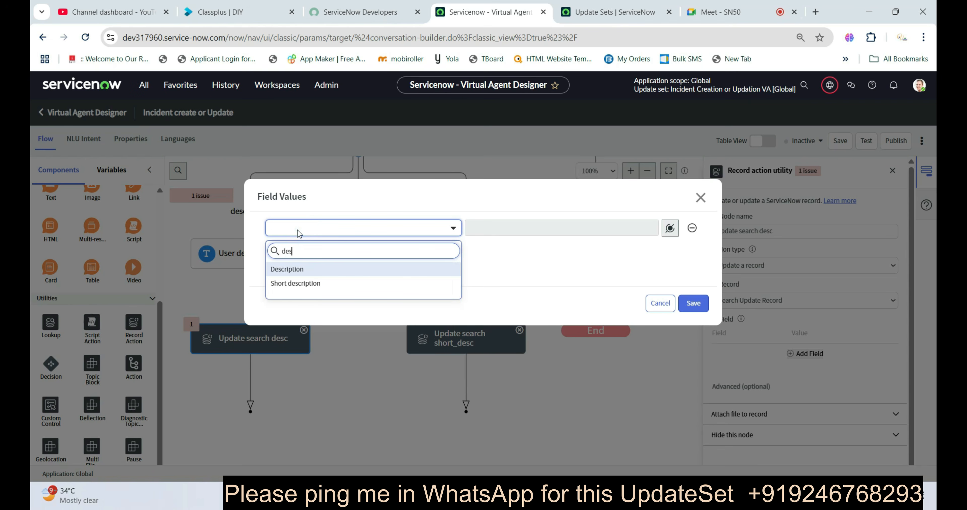
{"action": "left_click", "coordinate": [292, 269]}
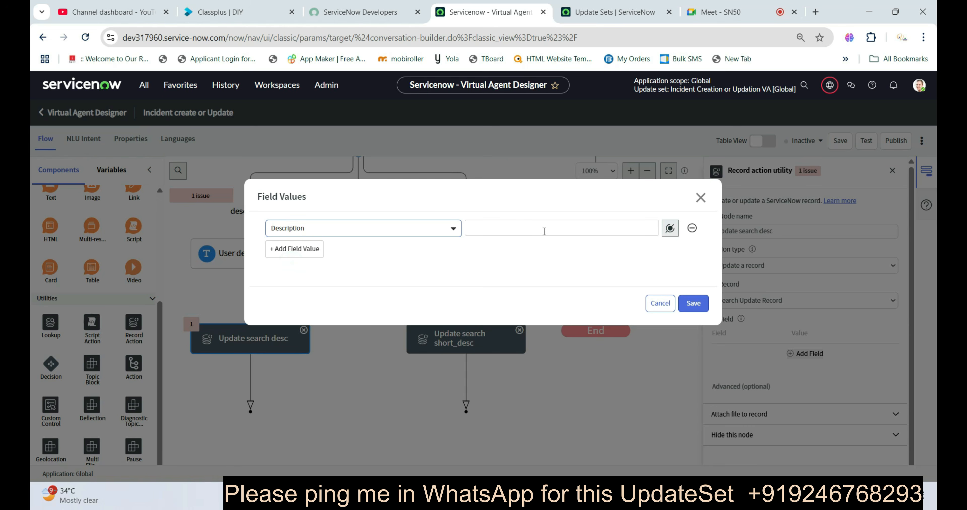
{"action": "left_click", "coordinate": [671, 227]}
{"action": "left_click", "coordinate": [717, 273]}
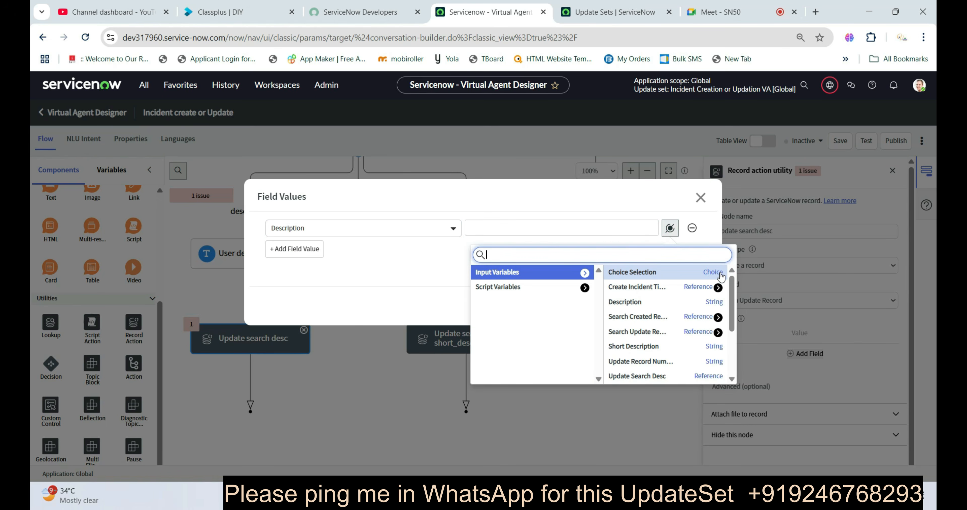
{"action": "scroll", "coordinate": [650, 347], "scroll_direction": "down", "scroll_amount": 2}
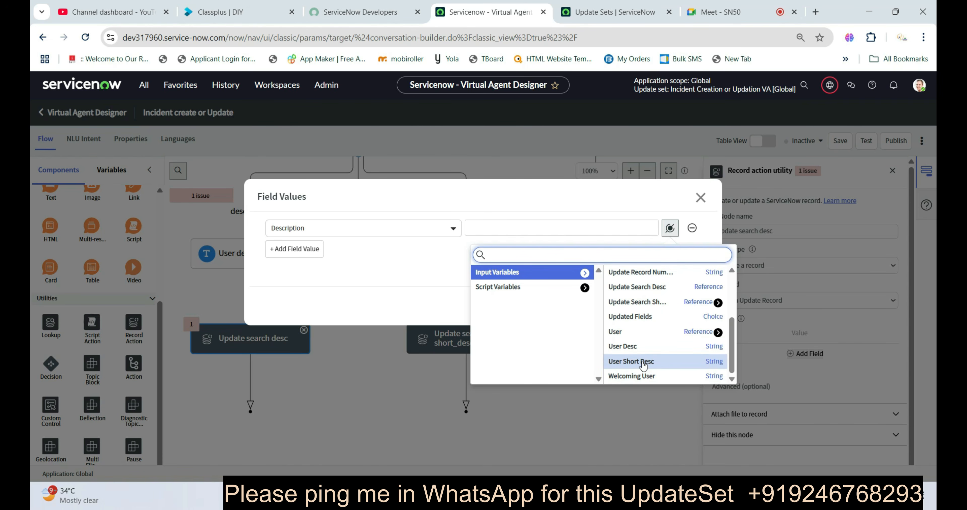
{"action": "left_click", "coordinate": [633, 351]}
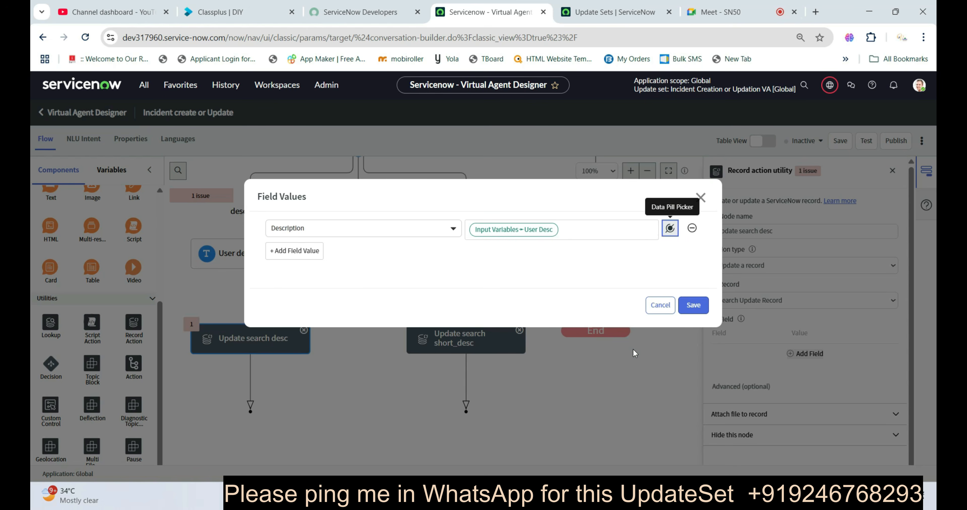
{"action": "left_click", "coordinate": [692, 306]}
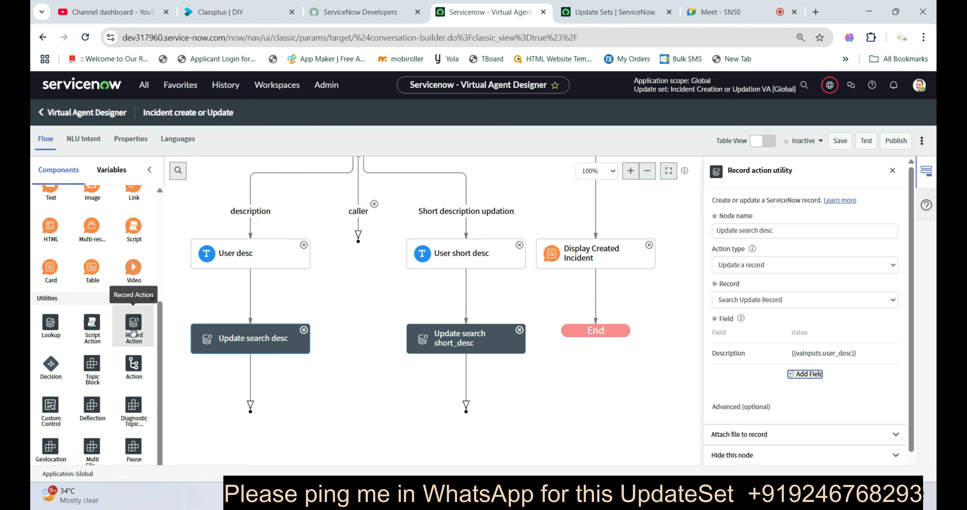
Step: Add a Record Action node to the caller branch of the update field decision
{"action": "left_click_drag", "start_coordinate": [134, 324], "coordinate": [355, 225]}
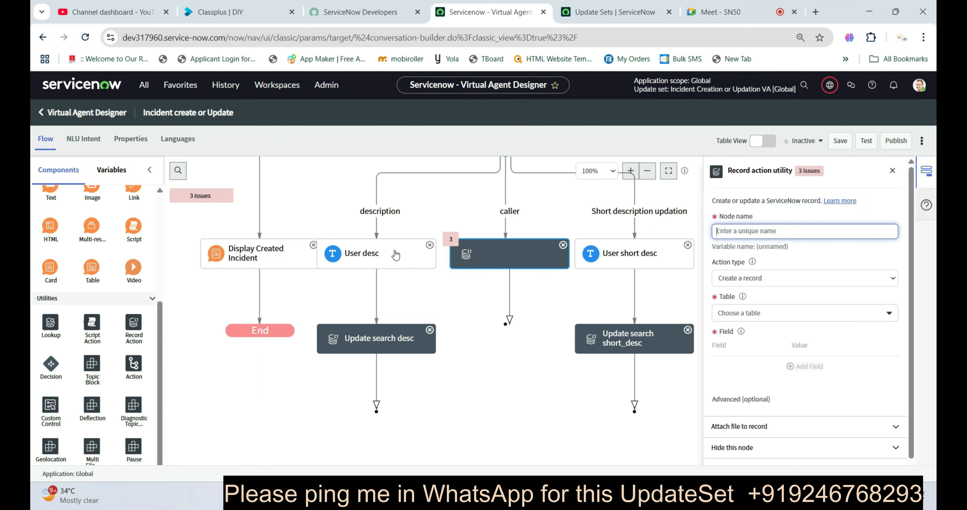
Step: Insert a Text user input node above the record action in the caller branch and name it "user caller info"
{"action": "scroll", "coordinate": [94, 263], "scroll_direction": "up", "scroll_amount": 5}
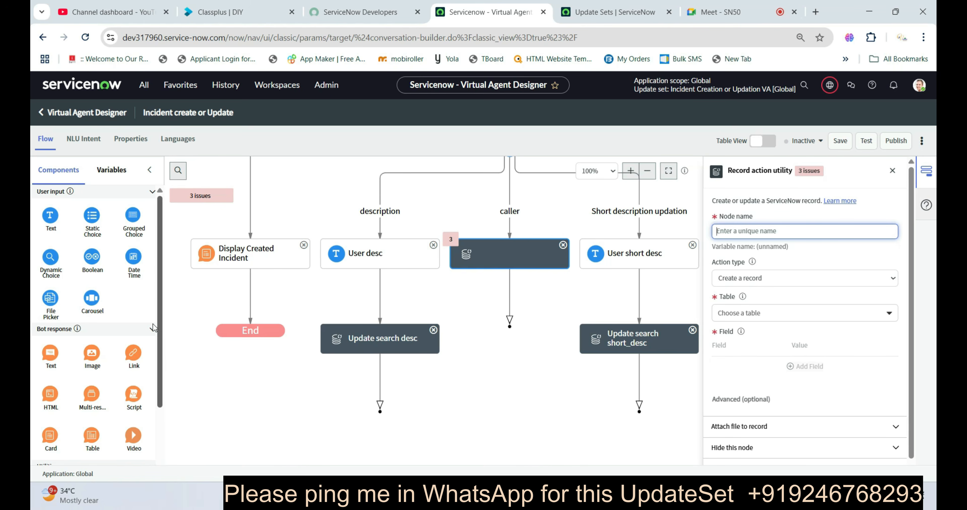
{"action": "left_click_drag", "start_coordinate": [47, 223], "coordinate": [505, 223]}
{"action": "left_click_drag", "start_coordinate": [508, 217], "coordinate": [510, 214]}
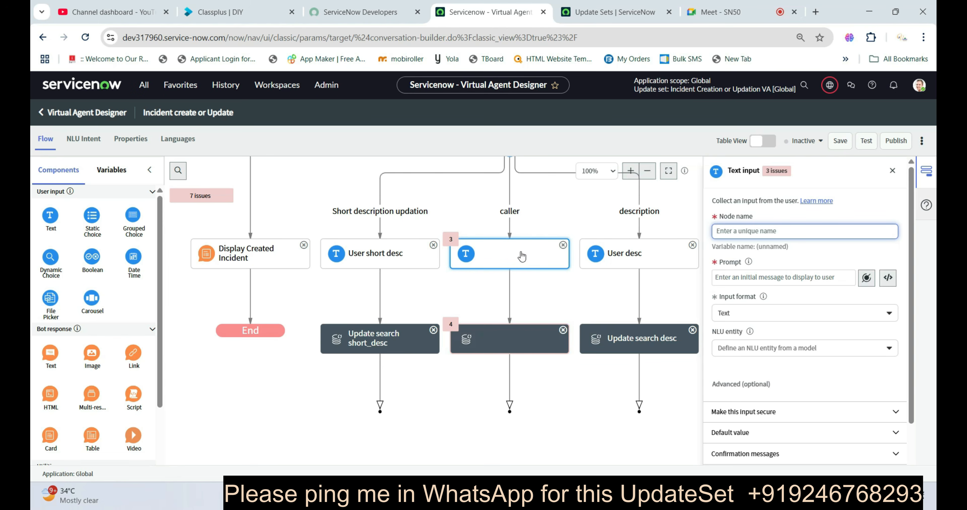
{"action": "left_click", "coordinate": [732, 230]}
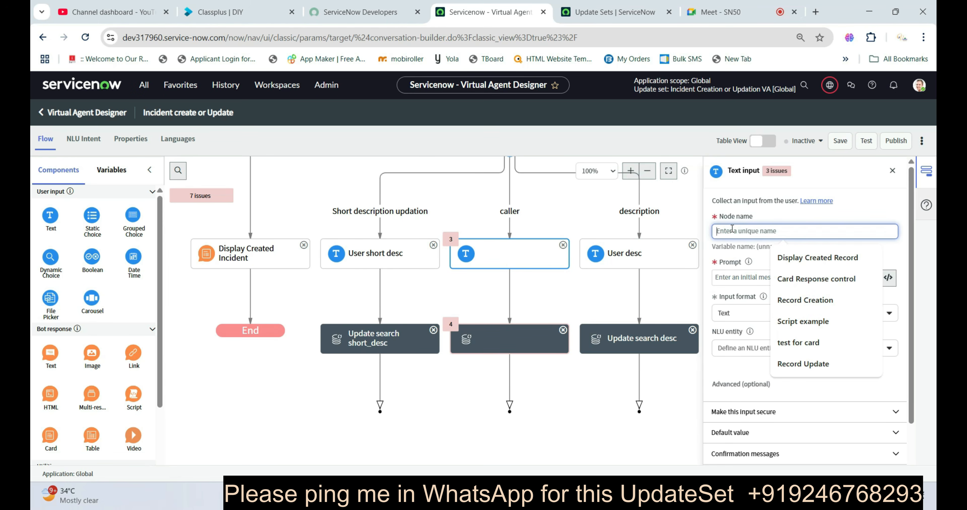
{"action": "type", "text": "Plea"}
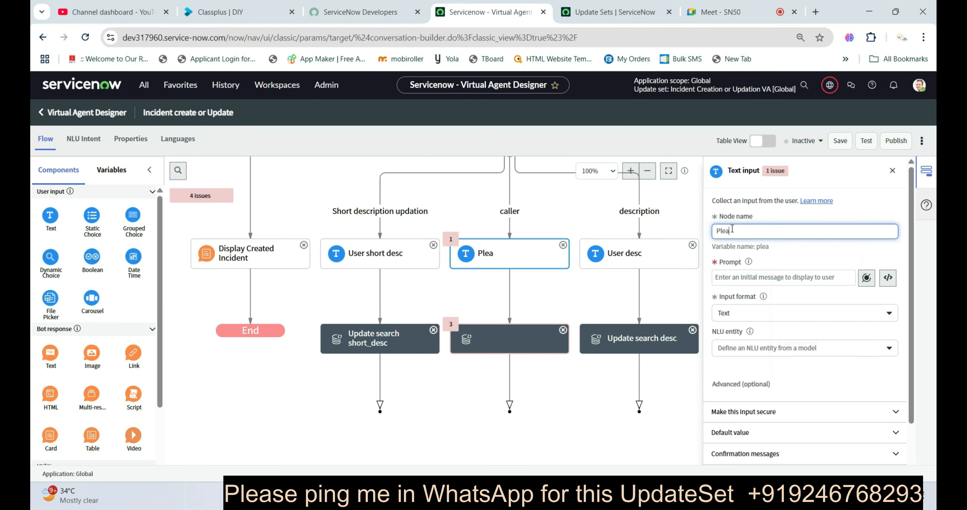
{"action": "type", "text": "s"}
{"action": "key", "text": "BackSpace"}
{"action": "key", "text": "BackSpace"}
{"action": "key", "text": "BackSpace"}
{"action": "key", "text": "BackSpace"}
{"action": "key", "text": "BackSpace"}
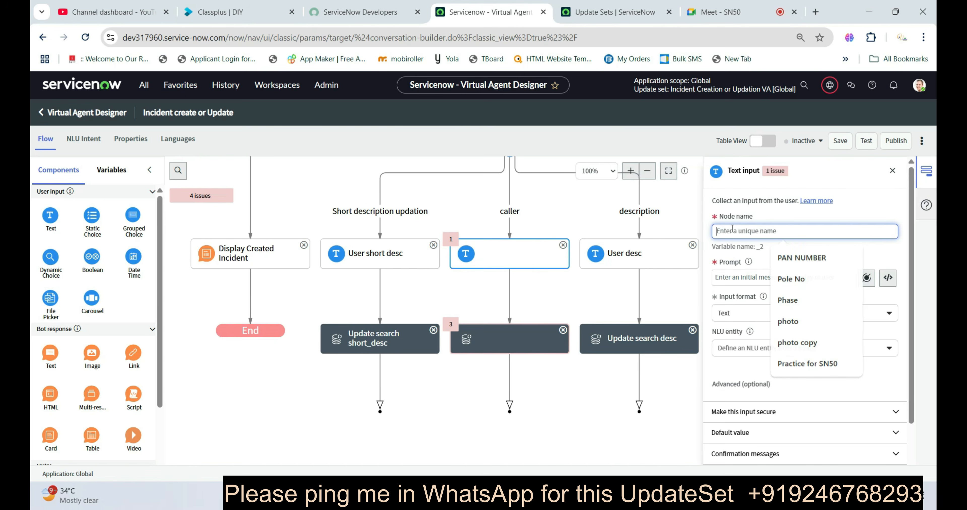
{"action": "type", "text": "user ca"}
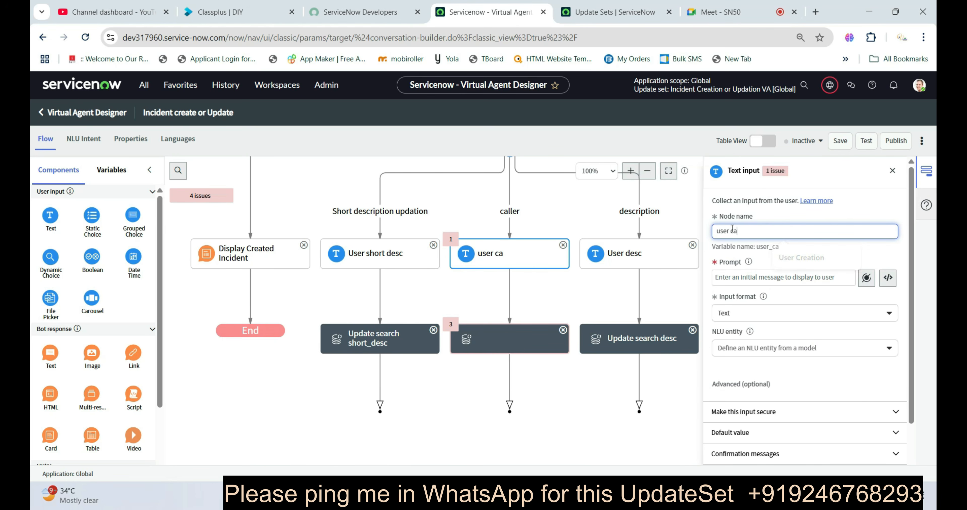
{"action": "type", "text": "ller infor"}
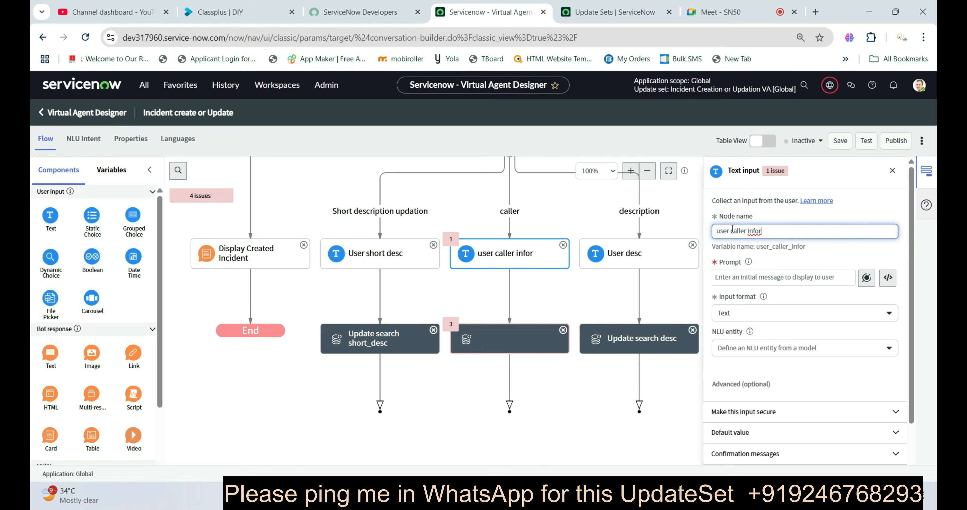
{"action": "key", "text": "BackSpace"}
Step: Set the user caller info node's prompt to "Provide caller name"
{"action": "left_click", "coordinate": [516, 332]}
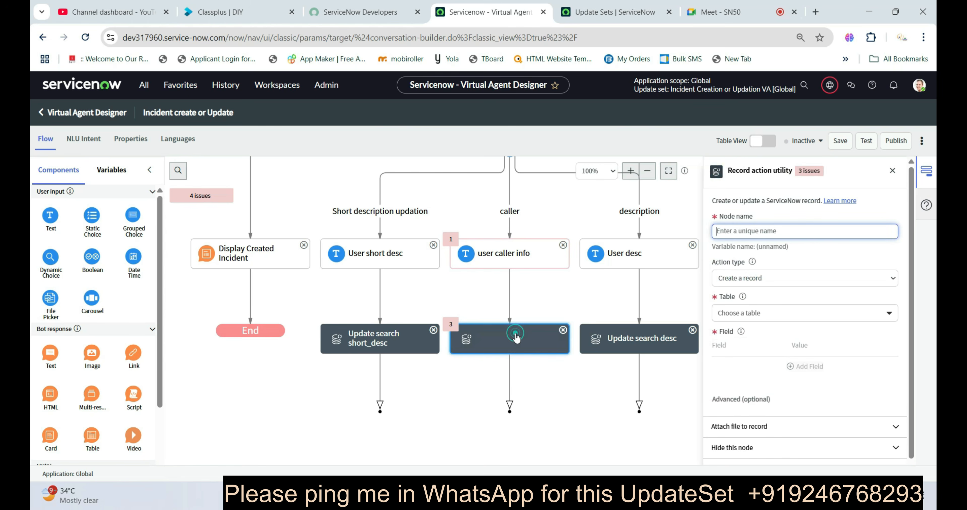
{"action": "left_click", "coordinate": [518, 253]}
{"action": "left_click", "coordinate": [733, 276]}
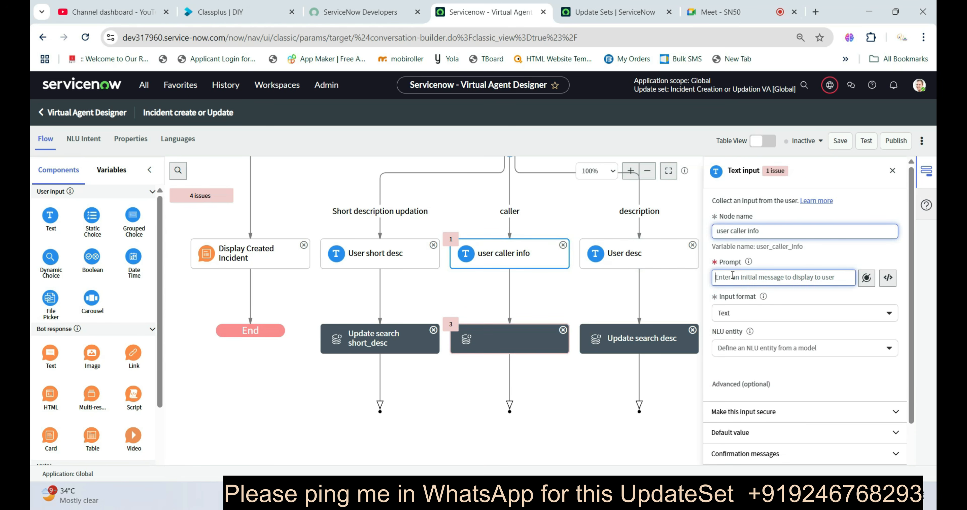
{"action": "type", "text": "Pr"}
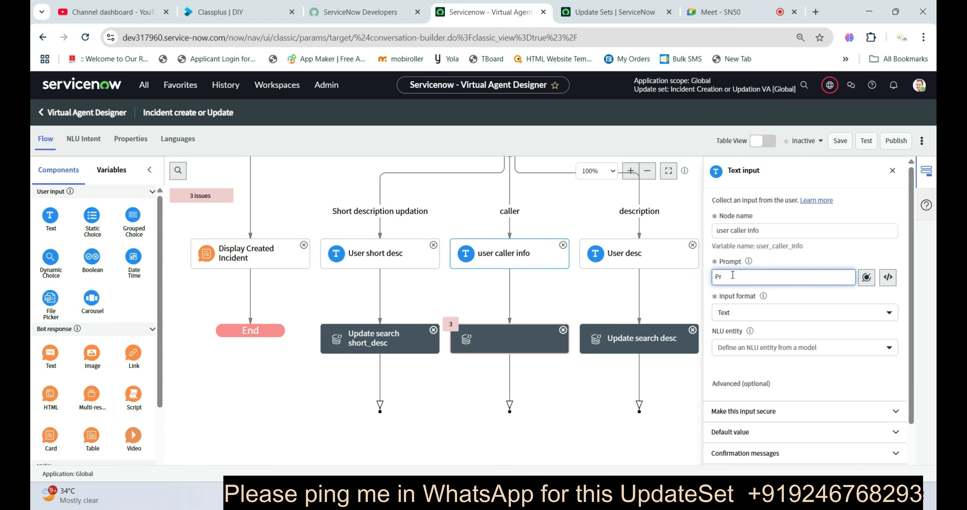
{"action": "type", "text": "ovide caller name"}
Step: Try the Custom input format with its script on the user caller info node, and return the format to Text
{"action": "left_click", "coordinate": [776, 312]}
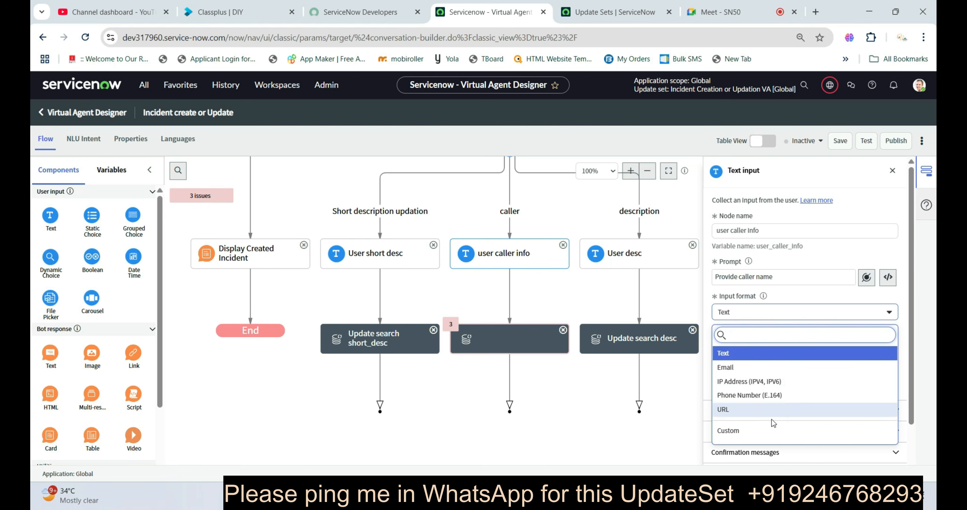
{"action": "left_click", "coordinate": [761, 429]}
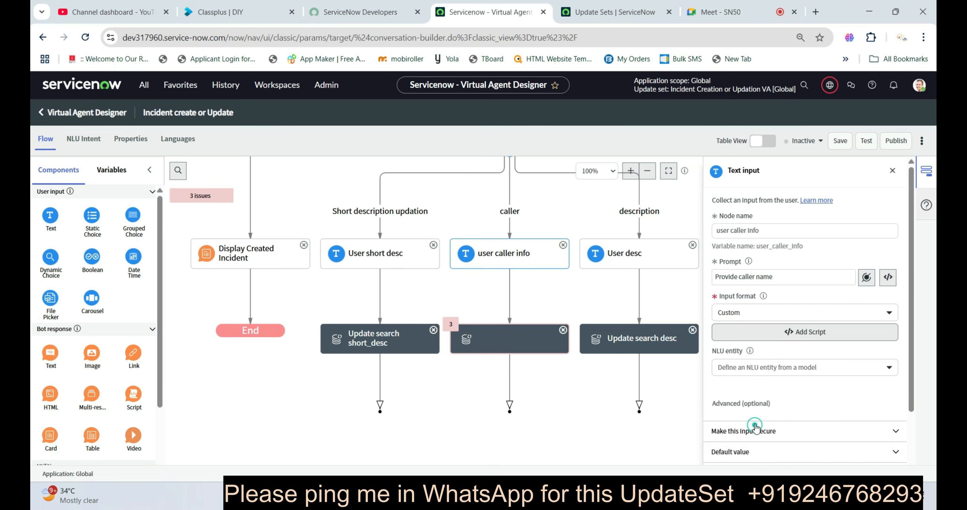
{"action": "left_click", "coordinate": [774, 338]}
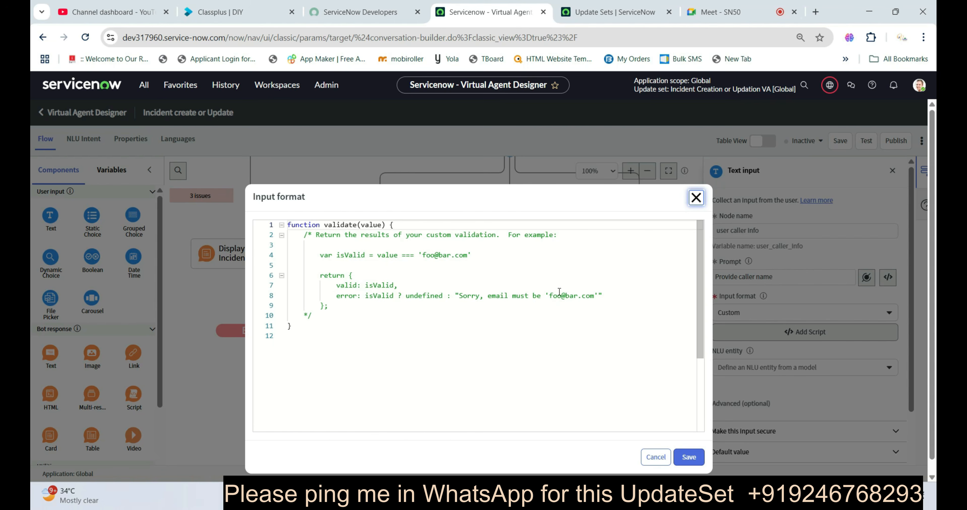
{"action": "left_click", "coordinate": [695, 198]}
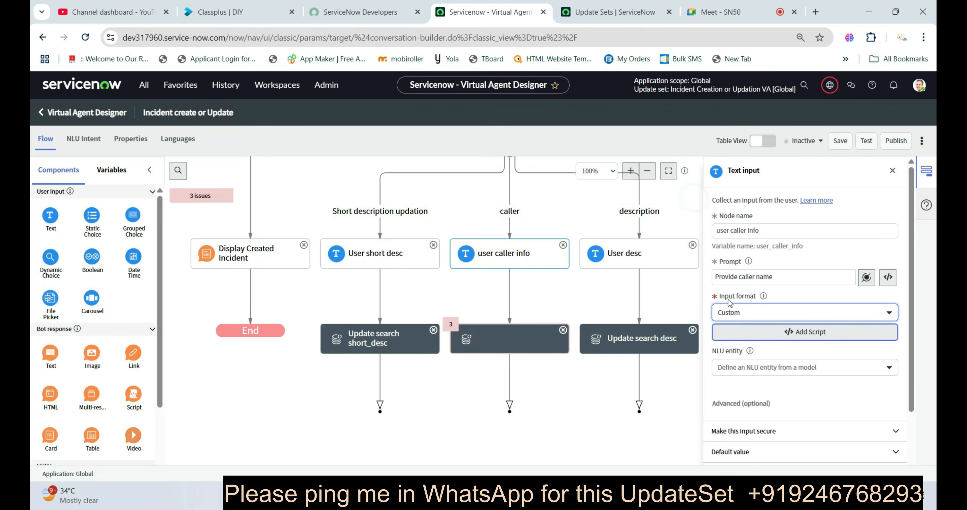
{"action": "left_click", "coordinate": [734, 313]}
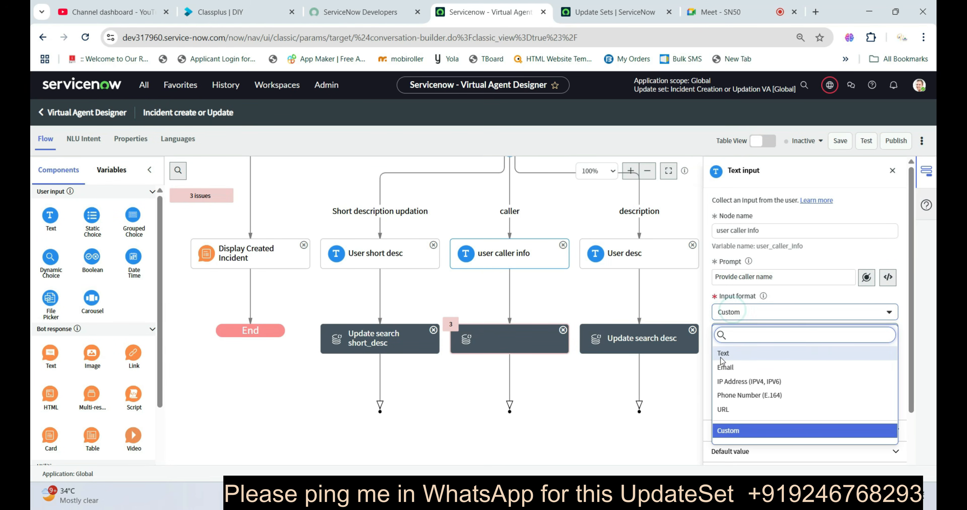
{"action": "left_click", "coordinate": [731, 355]}
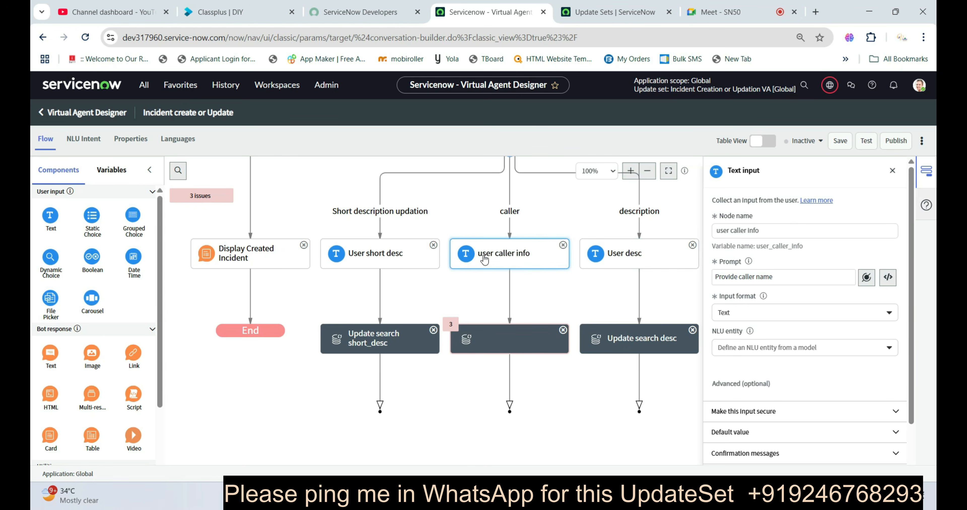
Step: Delete the user caller info node from the caller branch
{"action": "left_click", "coordinate": [563, 245]}
Step: Name the unnamed record action node in the caller branch "Caller updation"
{"action": "left_click", "coordinate": [529, 257]}
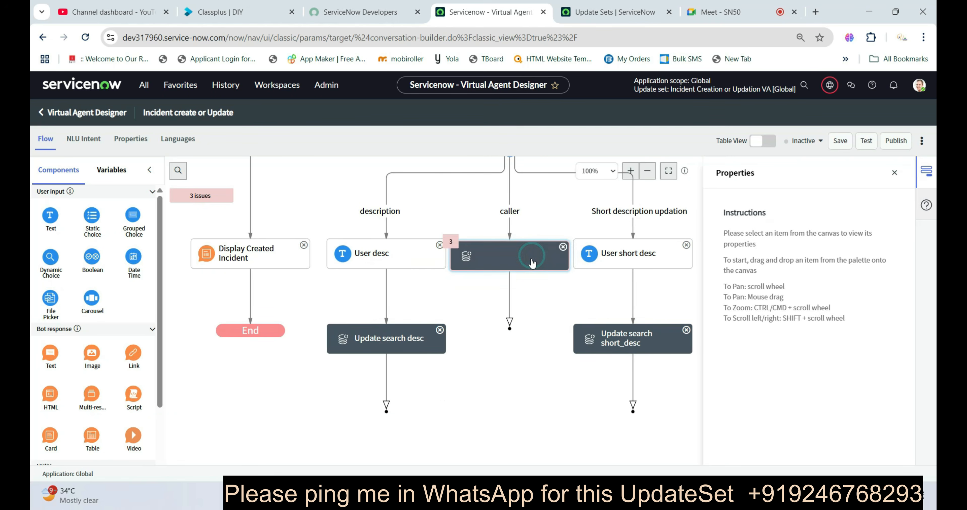
{"action": "left_click", "coordinate": [505, 264]}
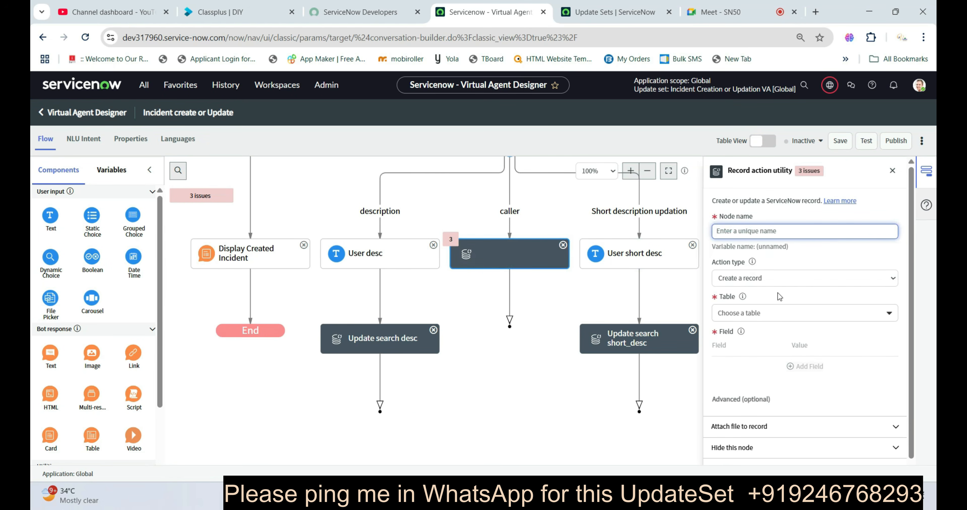
{"action": "type", "text": "Caller"}
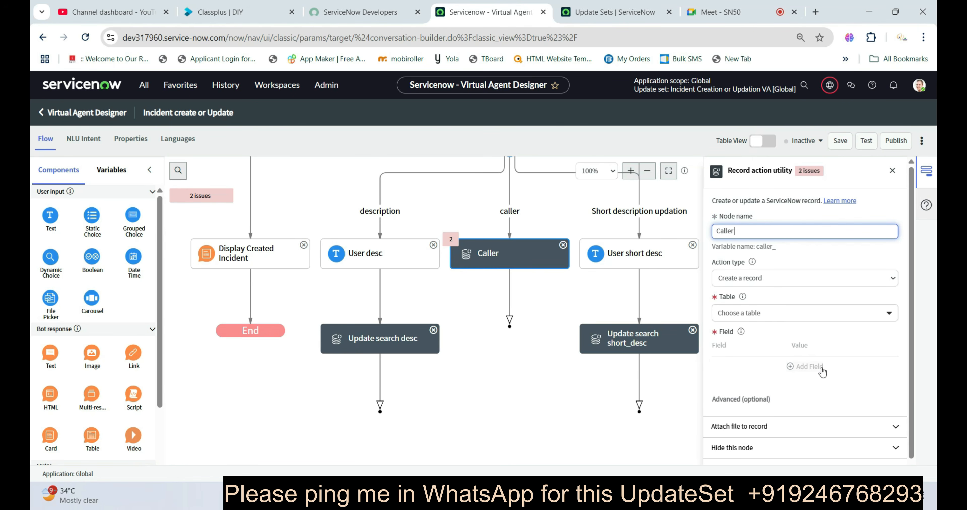
{"action": "type", "text": " update"}
{"action": "type", "text": "at"}
{"action": "type", "text": "on"}
Step: Set the Caller updation node's action type to Update a record and its record to Search Update Record
{"action": "left_click", "coordinate": [773, 278]}
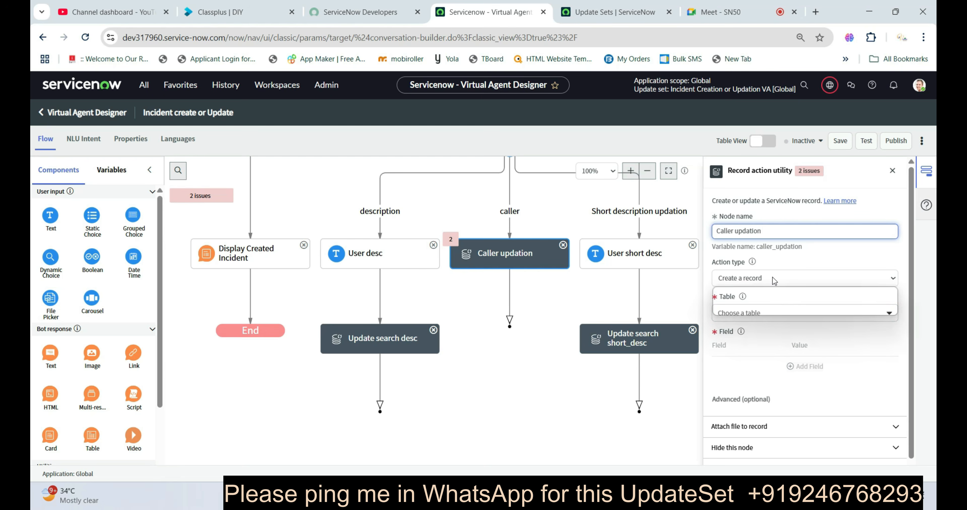
{"action": "left_click", "coordinate": [752, 309]}
{"action": "left_click", "coordinate": [756, 308]}
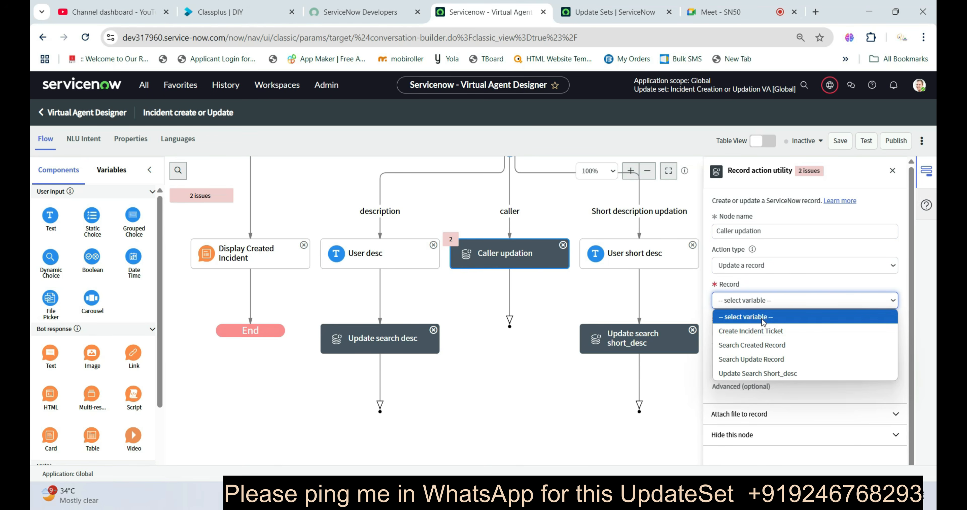
{"action": "left_click", "coordinate": [766, 359]}
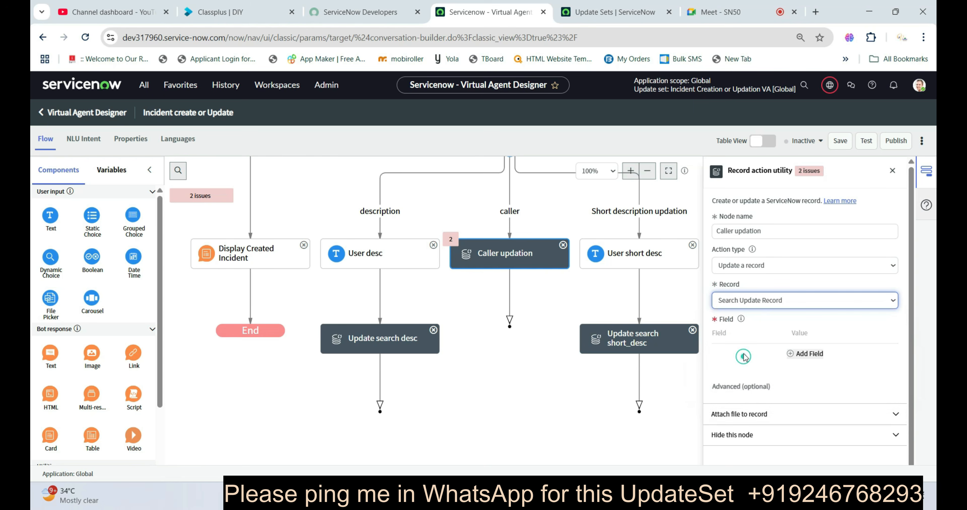
Step: Add a field value entry for the Caller field to the Caller updation node
{"action": "left_click", "coordinate": [805, 353]}
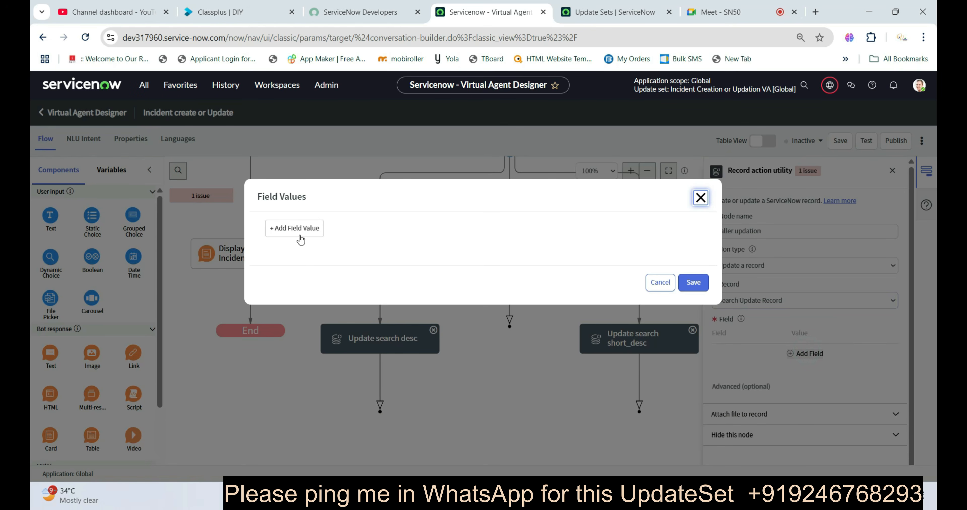
{"action": "left_click", "coordinate": [299, 231]}
{"action": "type", "text": "ca"}
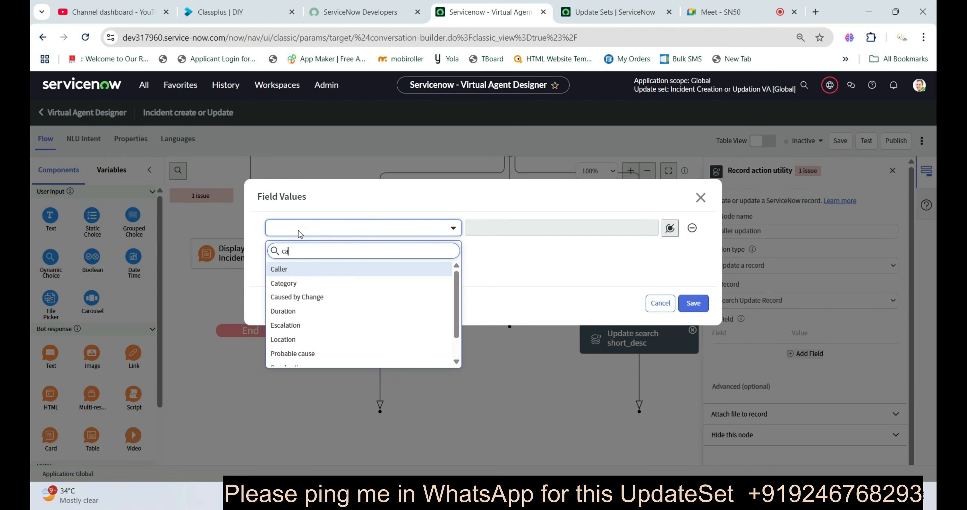
{"action": "left_click", "coordinate": [289, 270]}
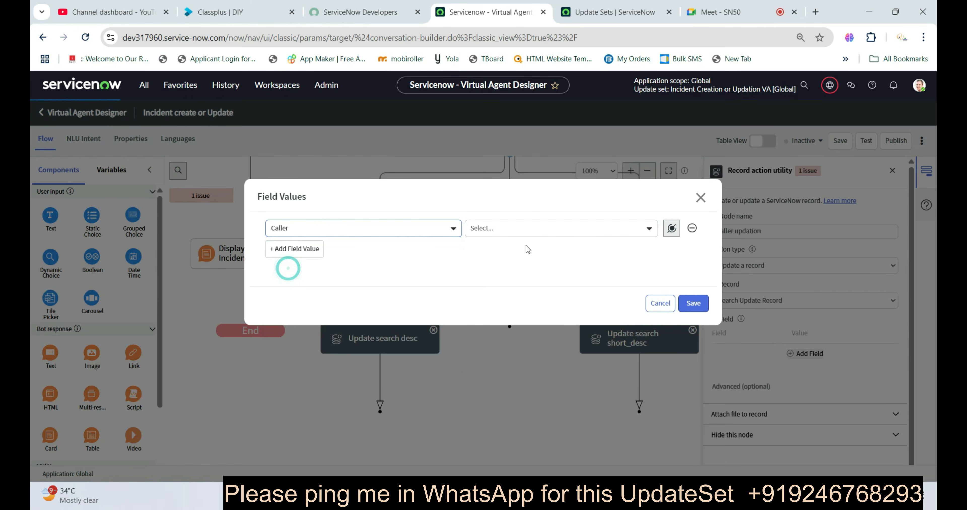
Step: Map the Caller field to the User input variable and save the field values
{"action": "left_click", "coordinate": [649, 230]}
{"action": "left_click", "coordinate": [650, 229]}
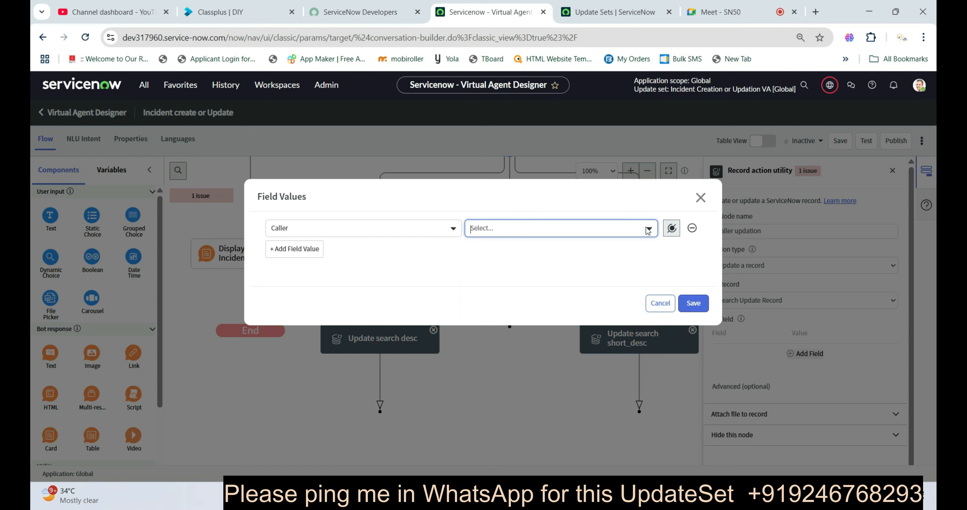
{"action": "left_click", "coordinate": [672, 229]}
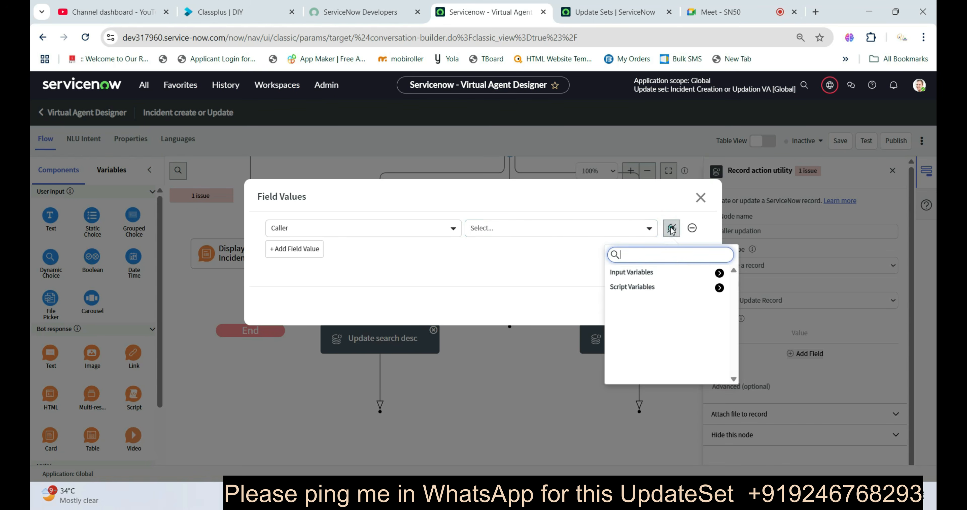
{"action": "left_click", "coordinate": [719, 273]}
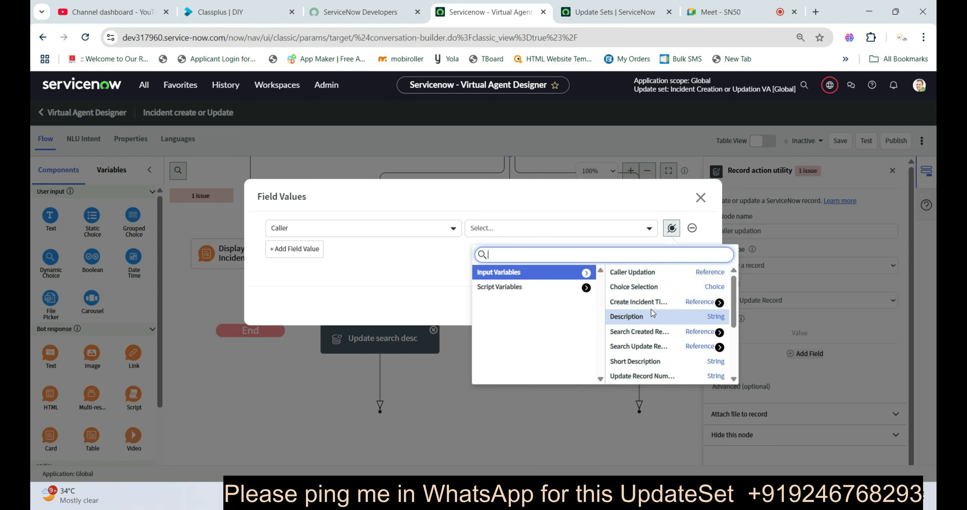
{"action": "type", "text": "ca"}
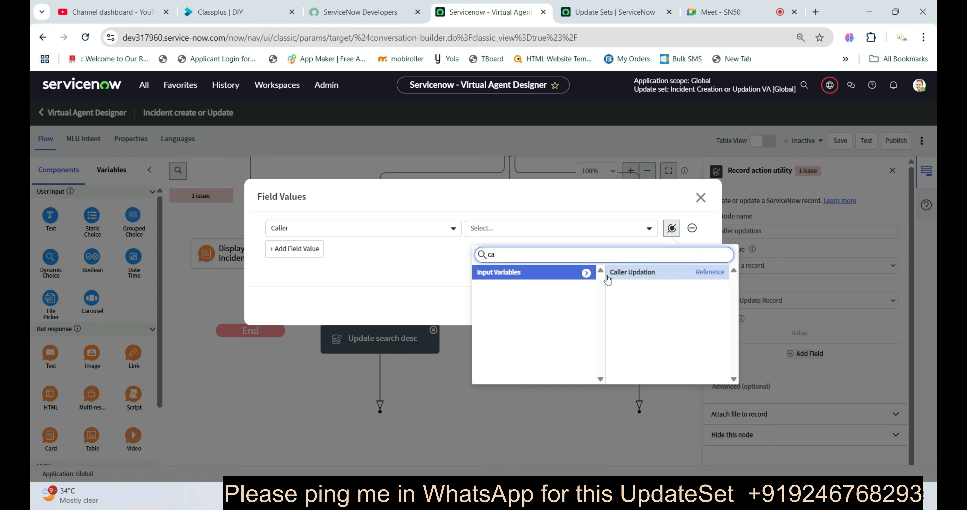
{"action": "key", "text": "BackSpace"}
{"action": "key", "text": "BackSpace"}
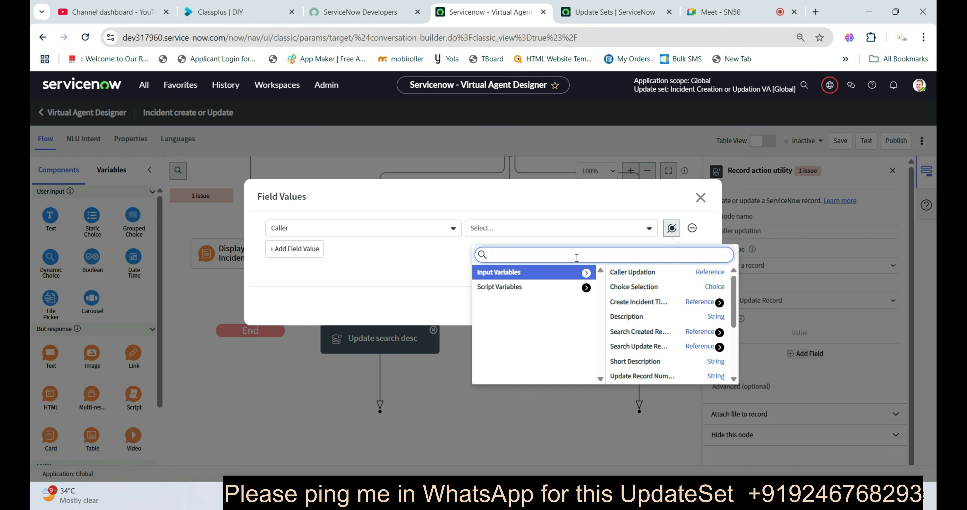
{"action": "type", "text": "use"}
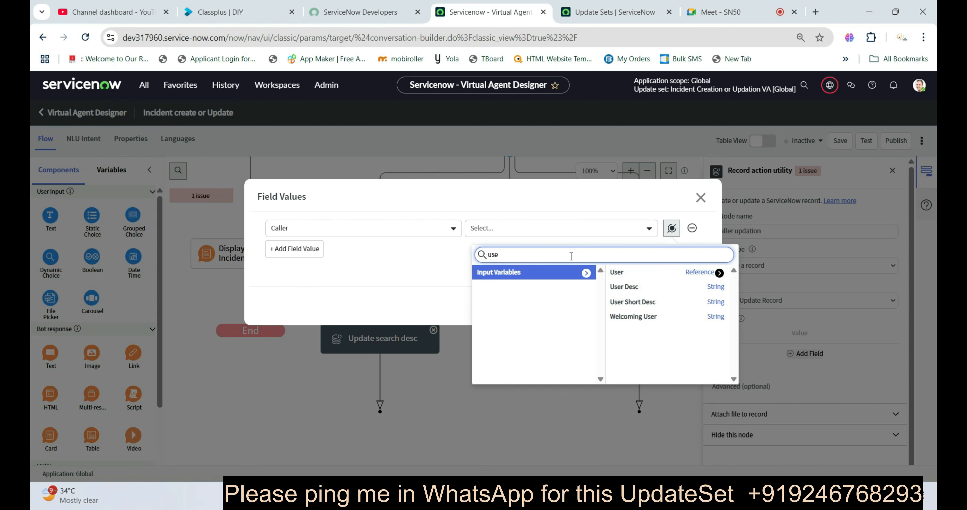
{"action": "left_click", "coordinate": [625, 273]}
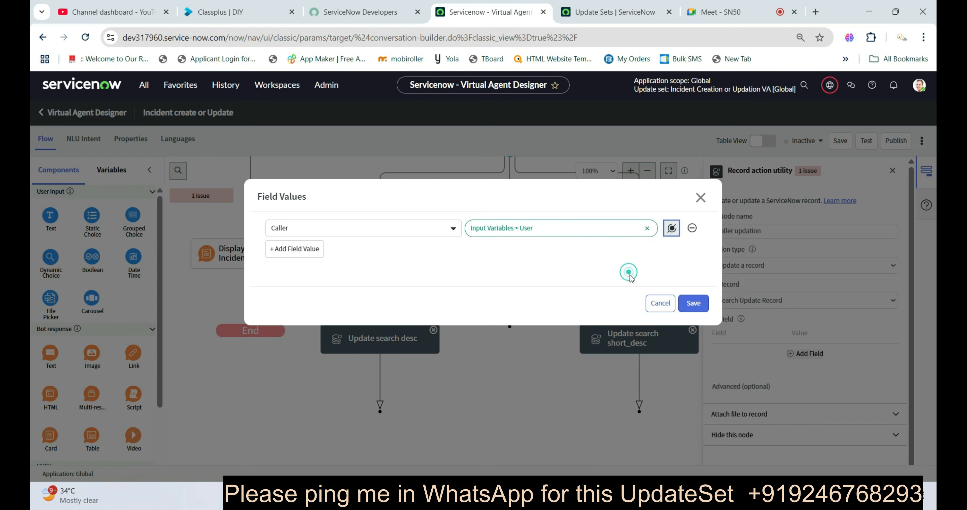
{"action": "left_click", "coordinate": [695, 304]}
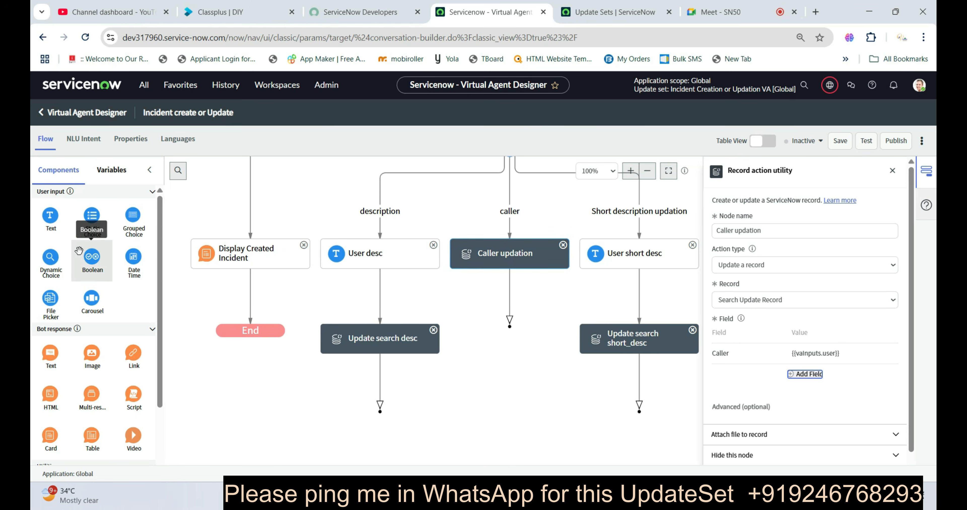
Step: Insert a Card response below Update search short_desc in the short description branch and name it "Display Updated Record"
{"action": "scroll", "coordinate": [92, 398], "scroll_direction": "down", "scroll_amount": 3}
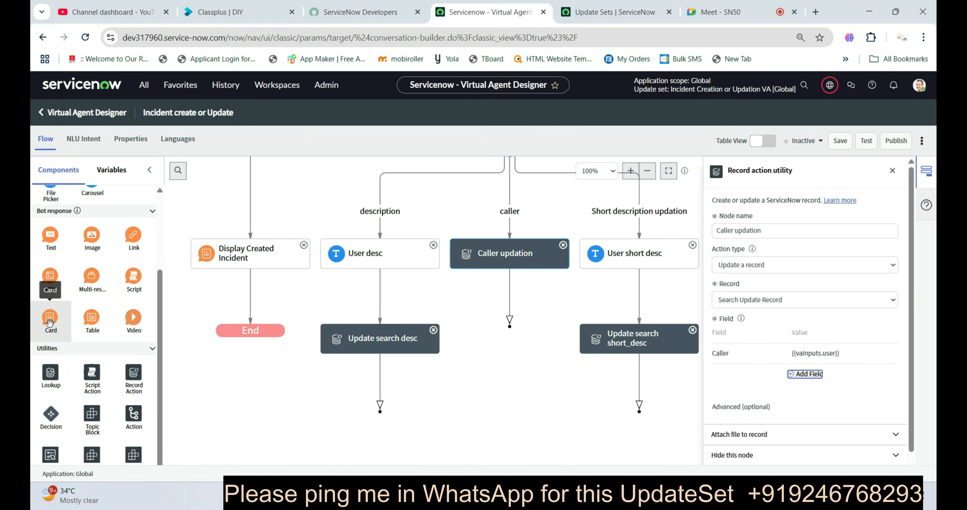
{"action": "left_click_drag", "start_coordinate": [52, 331], "coordinate": [644, 378]}
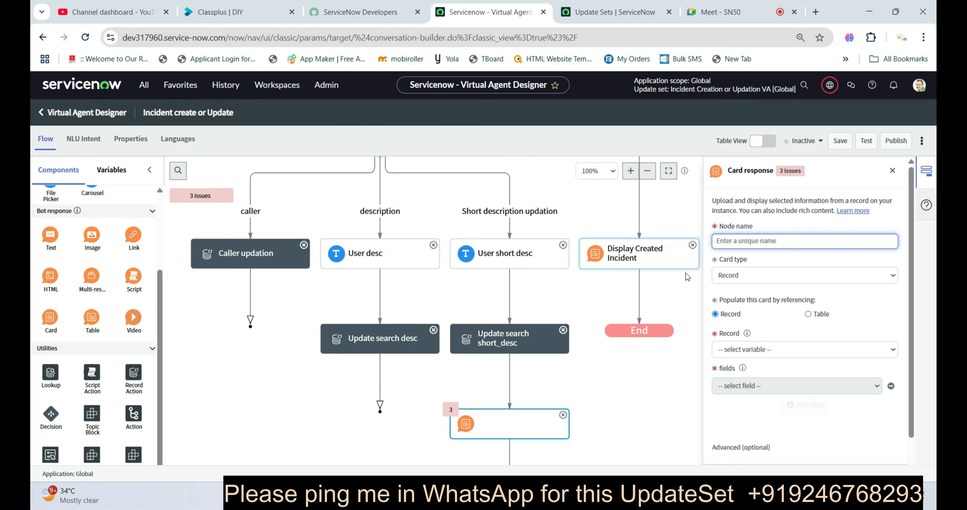
{"action": "type", "text": "D"}
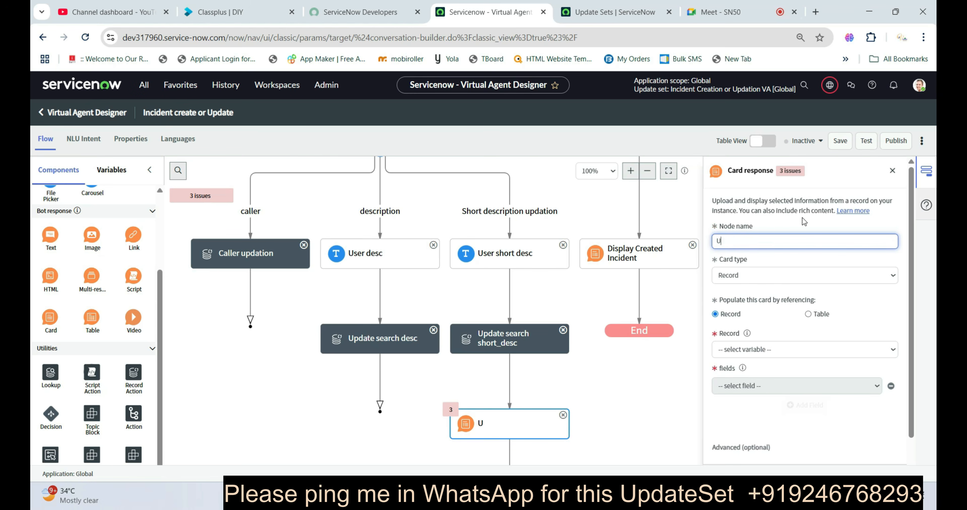
{"action": "key", "text": "BackSpace"}
{"action": "type", "text": "Di"}
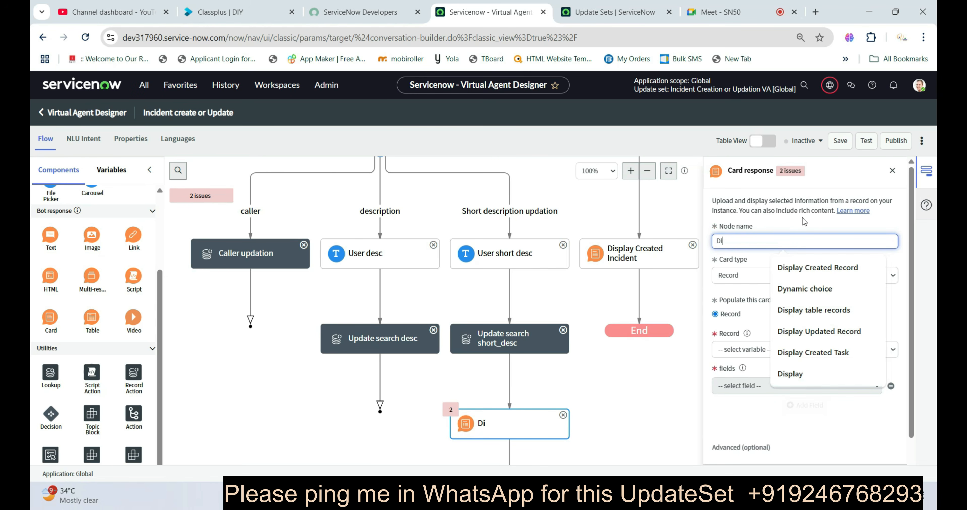
{"action": "type", "text": "splay U"}
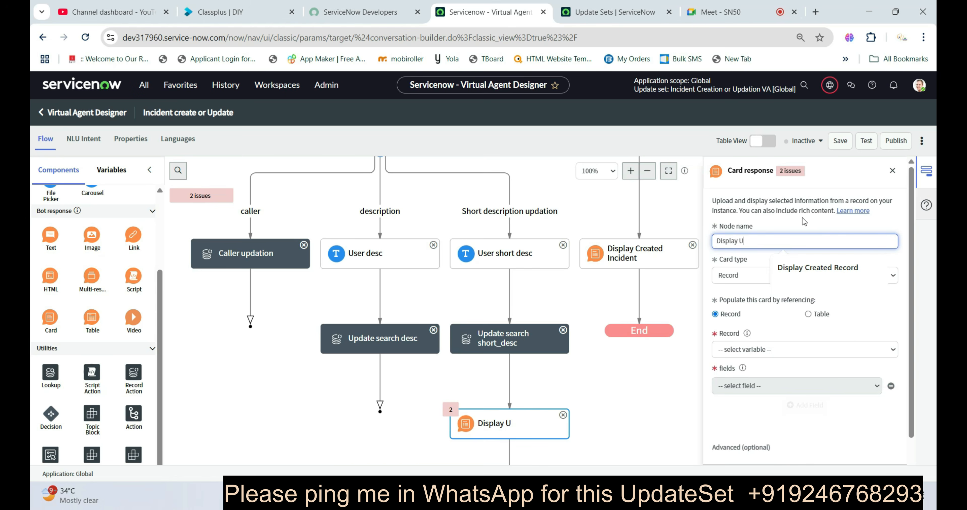
{"action": "type", "text": "pdated "}
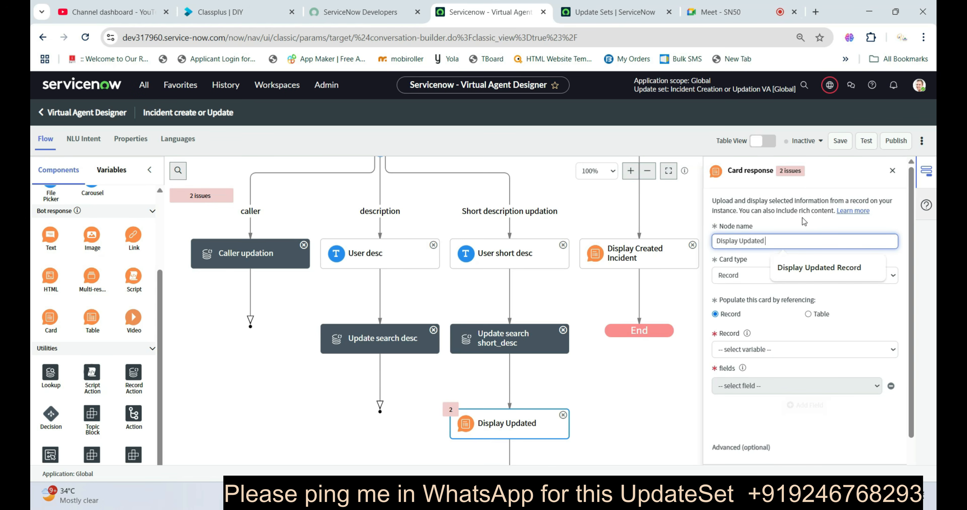
{"action": "type", "text": "Record"}
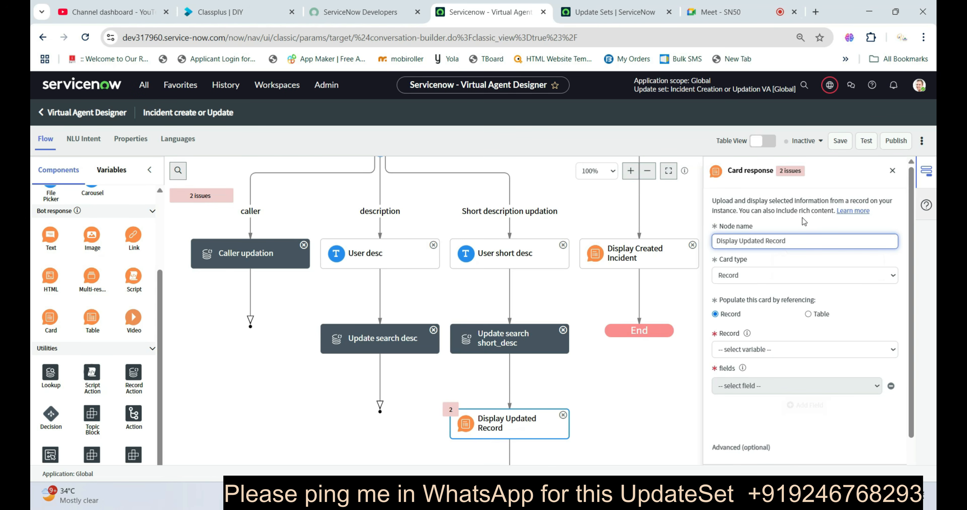
Step: Populate the Display Updated Record card from Search Update Record, with Number as its first field
{"action": "left_click", "coordinate": [738, 350]}
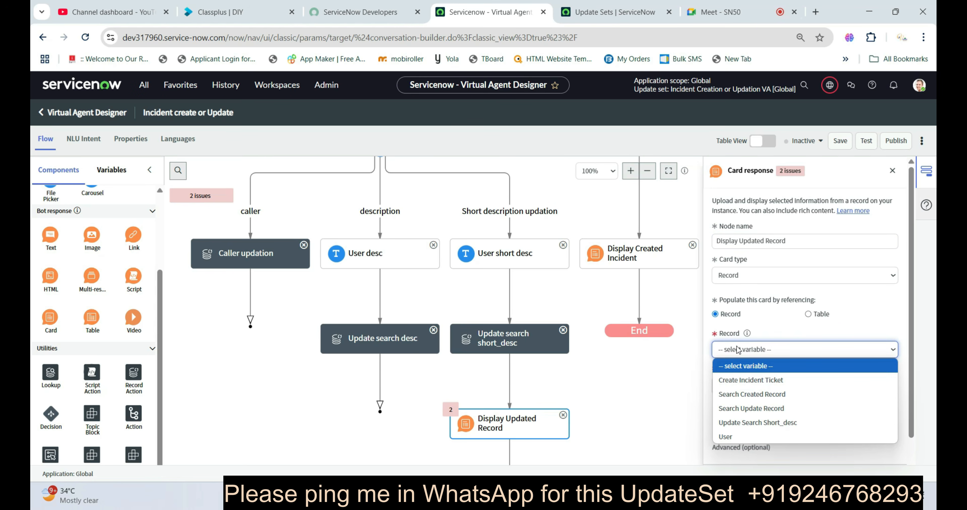
{"action": "left_click", "coordinate": [727, 411]}
{"action": "left_click", "coordinate": [730, 389]}
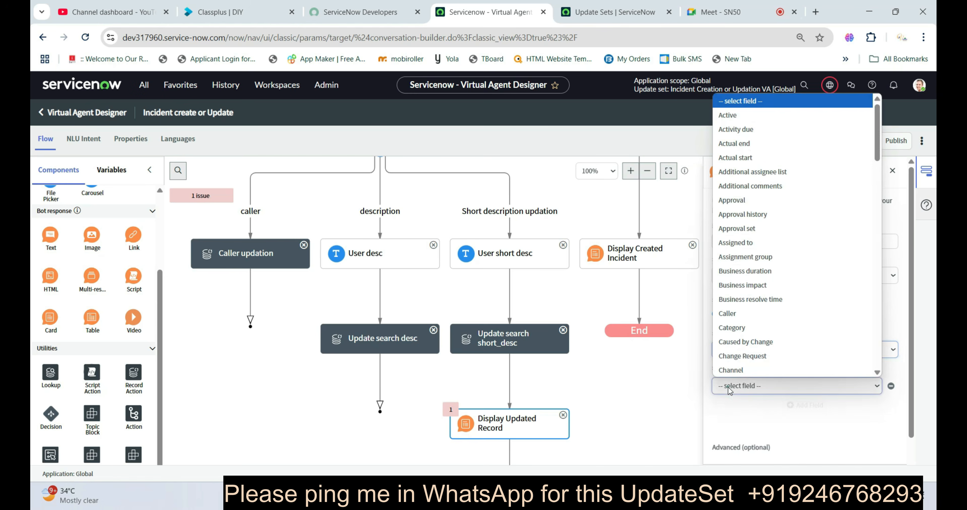
{"action": "type", "text": "nu"}
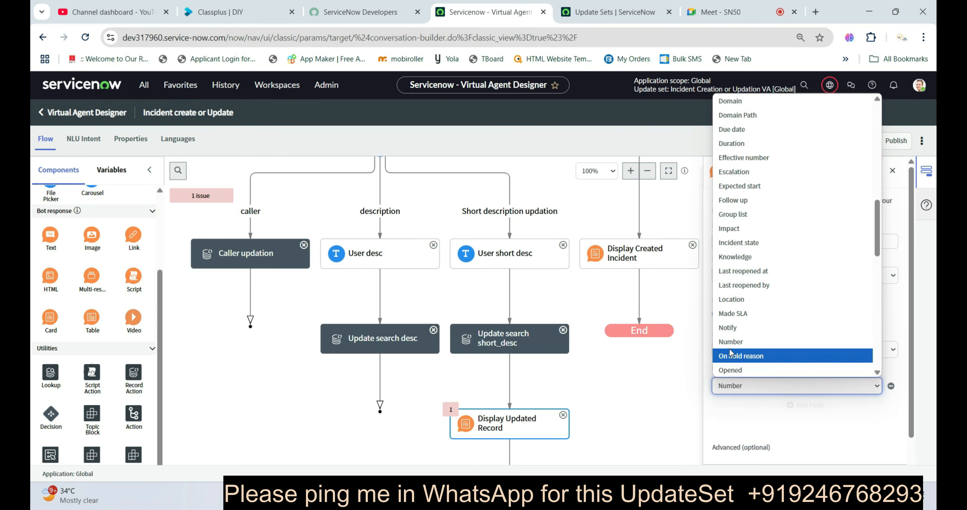
{"action": "left_click", "coordinate": [731, 350]}
Step: Add the Short description and Description fields to the Display Updated Record card
{"action": "left_click", "coordinate": [805, 406]}
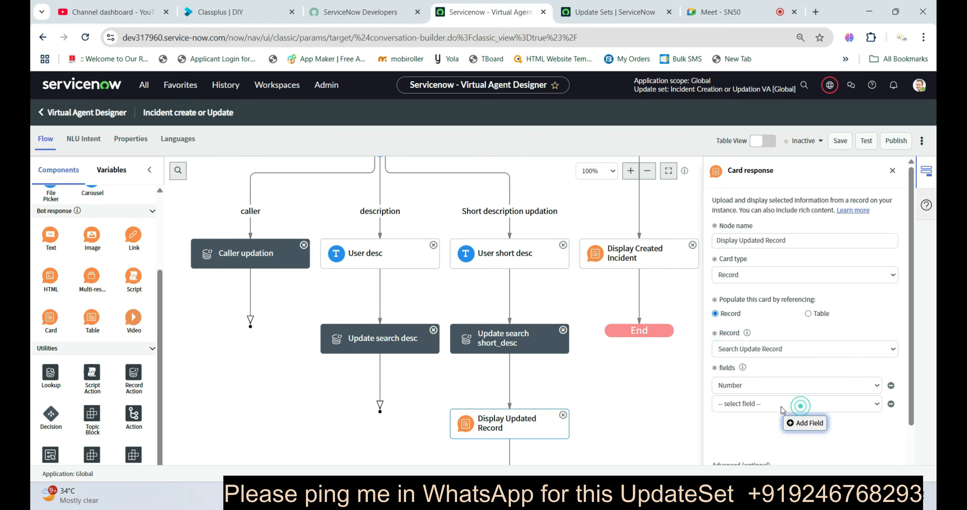
{"action": "left_click", "coordinate": [759, 404]}
{"action": "type", "text": "sh"}
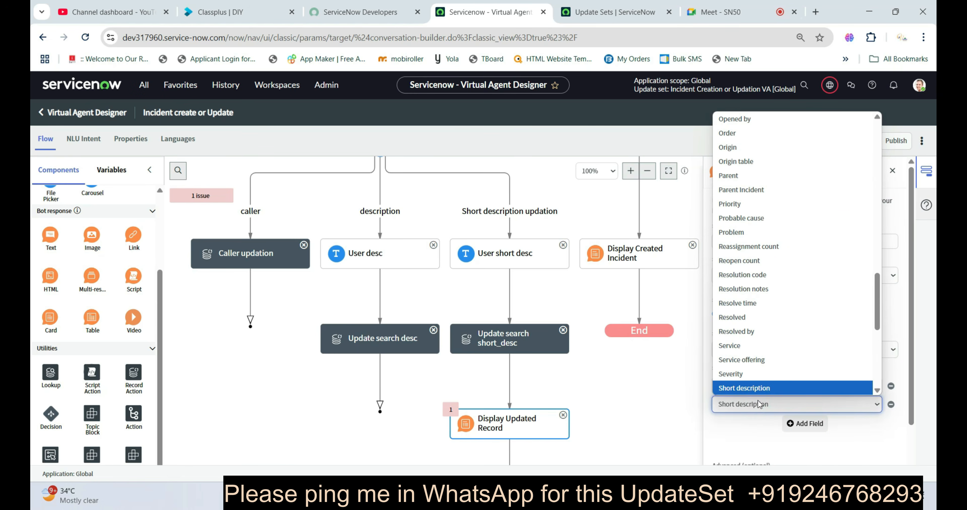
{"action": "left_click", "coordinate": [743, 361]}
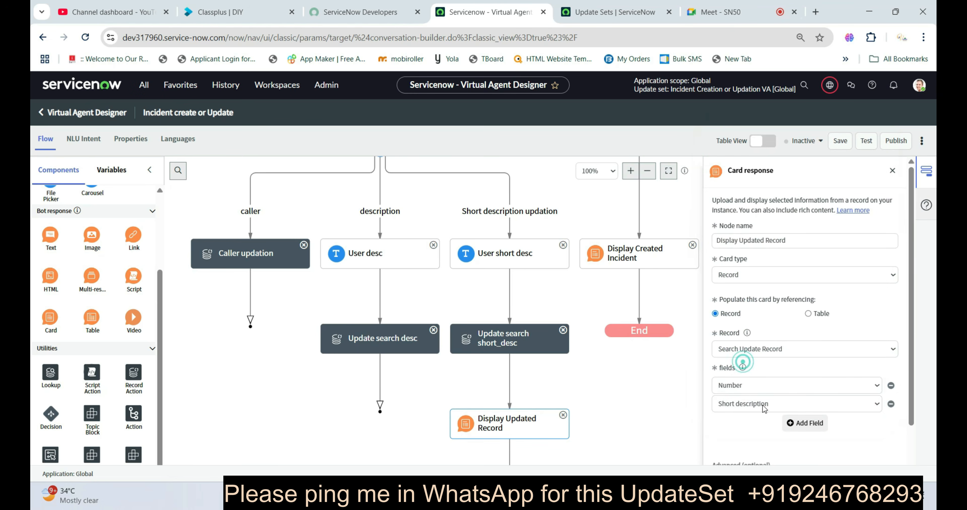
{"action": "left_click", "coordinate": [805, 423]}
{"action": "left_click", "coordinate": [770, 423]}
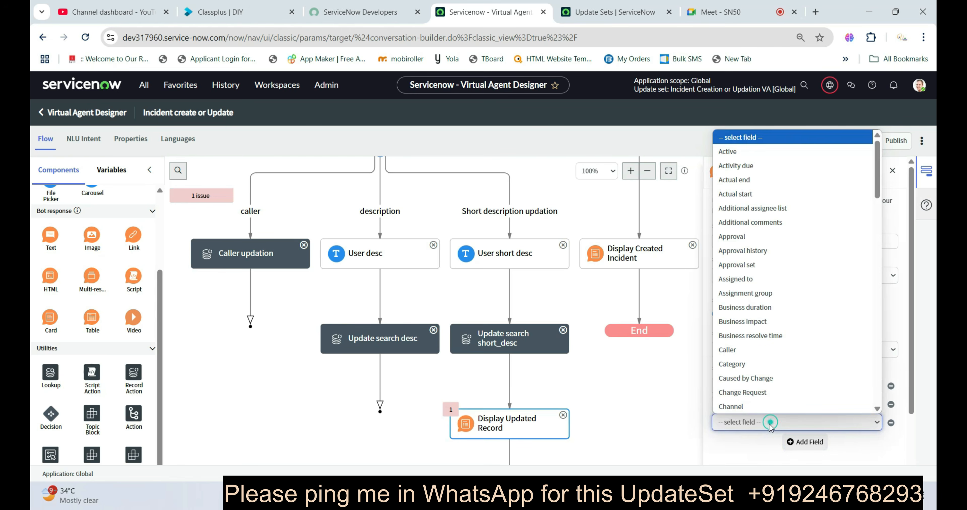
{"action": "type", "text": "d"}
{"action": "scroll", "coordinate": [768, 409], "scroll_direction": "down", "scroll_amount": 5}
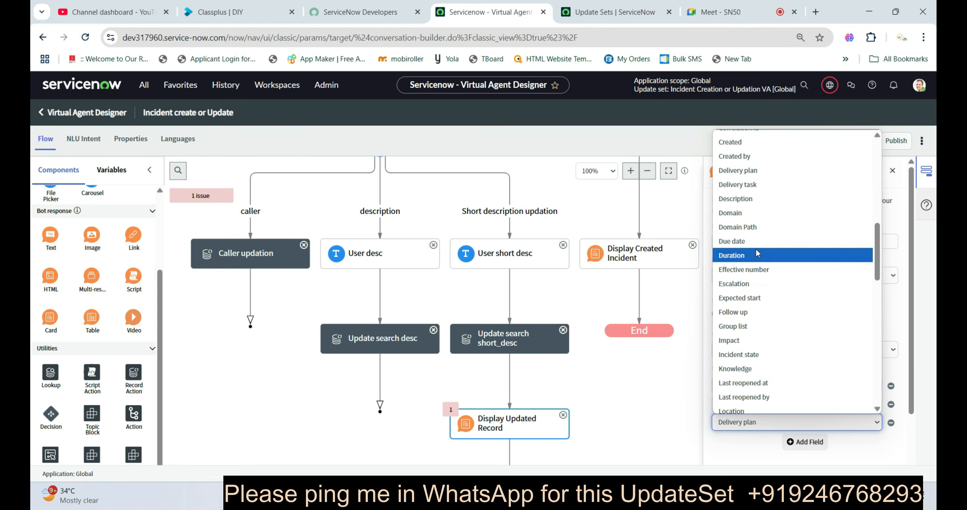
{"action": "left_click", "coordinate": [753, 199]}
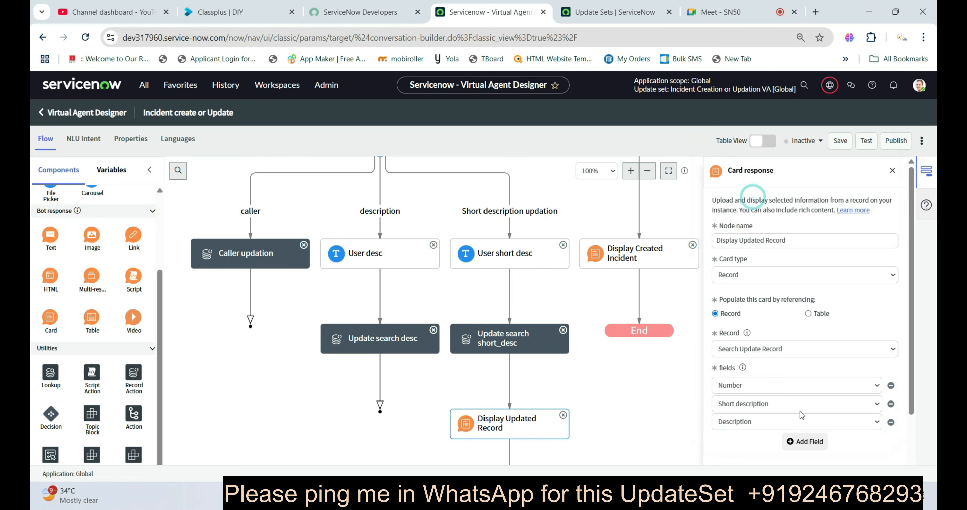
Step: Add Caller as the fourth field of the Display Updated Record card
{"action": "left_click", "coordinate": [805, 441]}
{"action": "left_click", "coordinate": [773, 440]}
{"action": "type", "text": "c"}
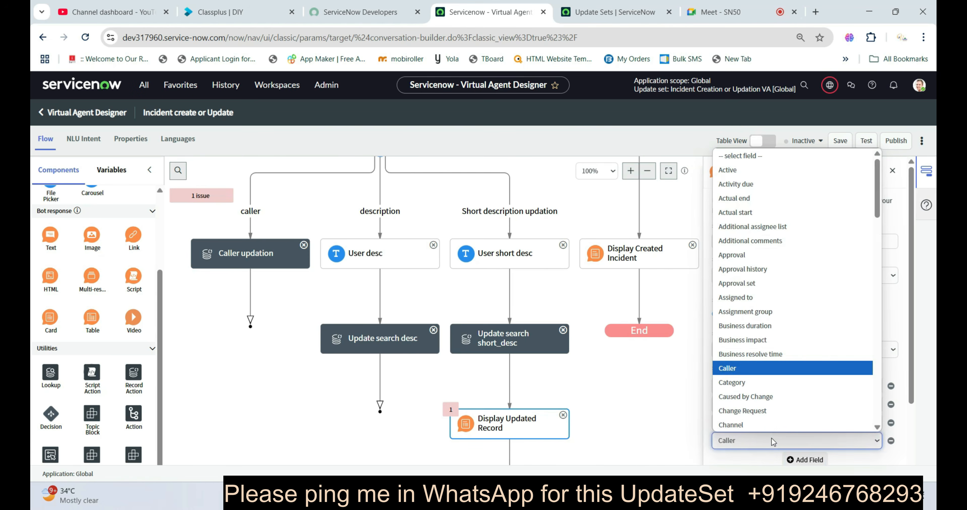
{"action": "key", "text": "Down"}
{"action": "key", "text": "Up"}
{"action": "key", "text": "Return"}
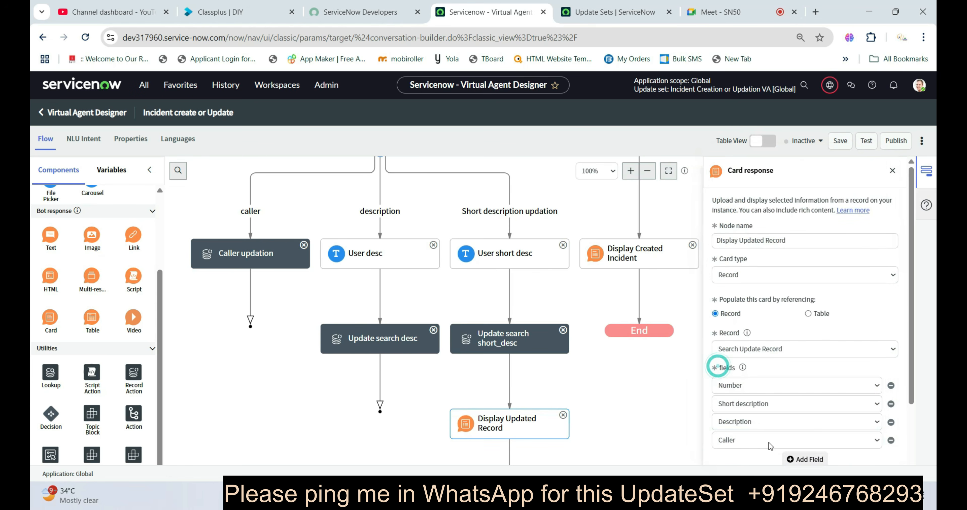
Step: Connect the open ends of the description and caller branches to the Display Updated Record card
{"action": "scroll", "coordinate": [754, 458], "scroll_direction": "down", "scroll_amount": 3}
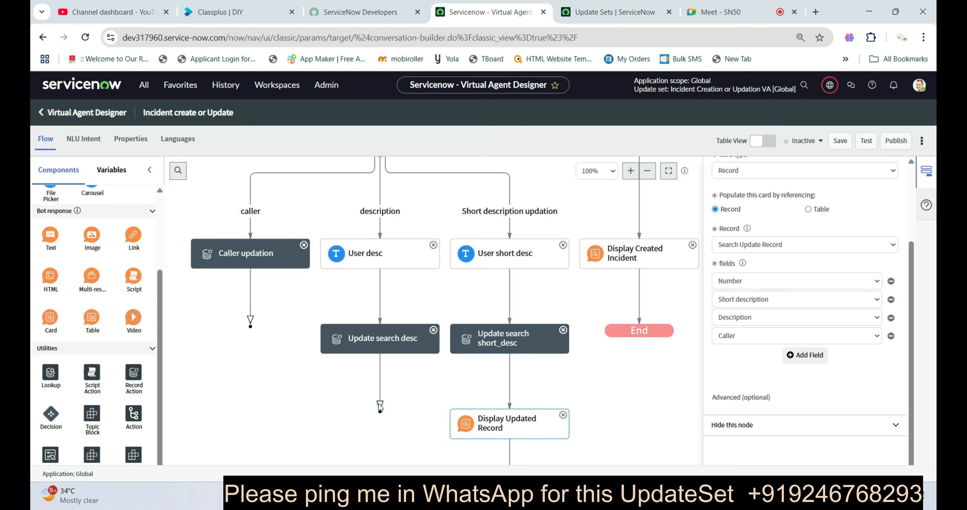
{"action": "left_click_drag", "start_coordinate": [380, 407], "coordinate": [509, 427]}
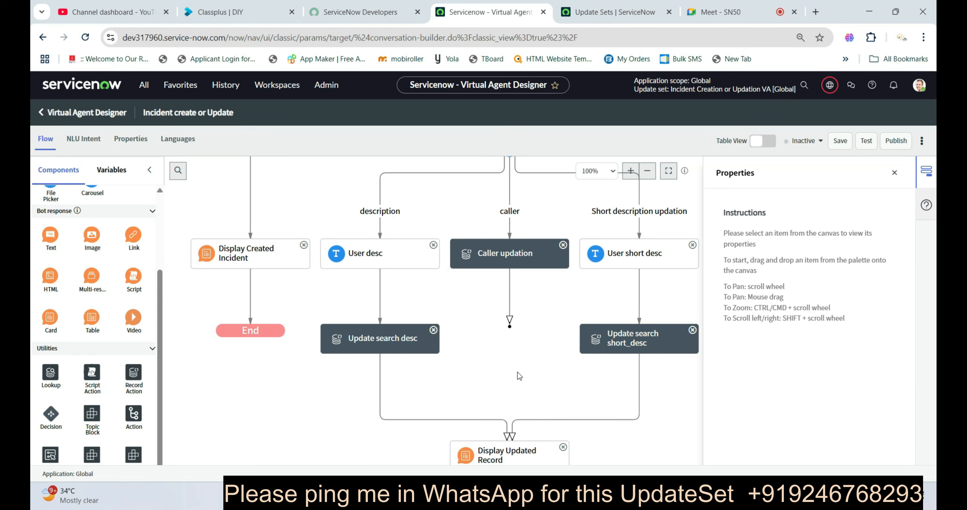
{"action": "left_click_drag", "start_coordinate": [505, 438], "coordinate": [508, 447]}
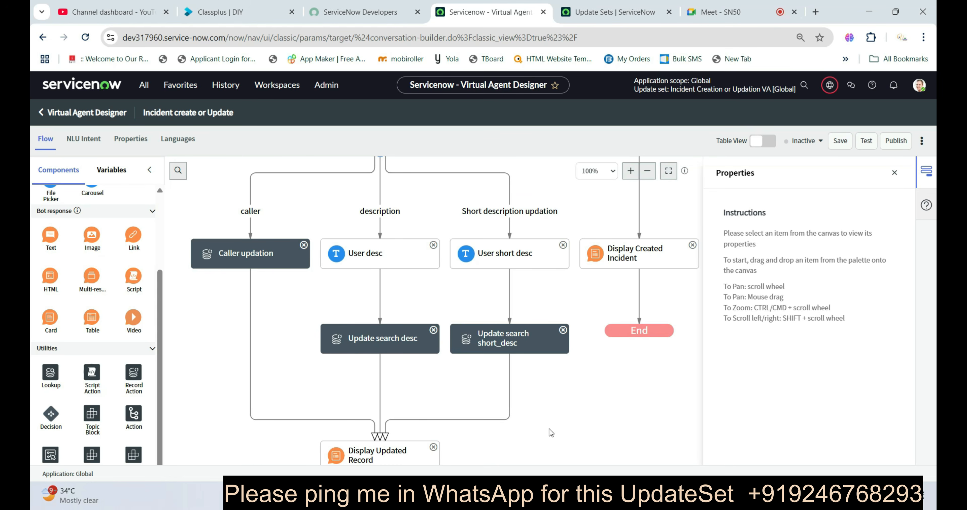
Step: Insert an Image response below Display Updated Record and name it "Our Varshtiha Education"
{"action": "left_click_drag", "start_coordinate": [584, 348], "coordinate": [540, 194]}
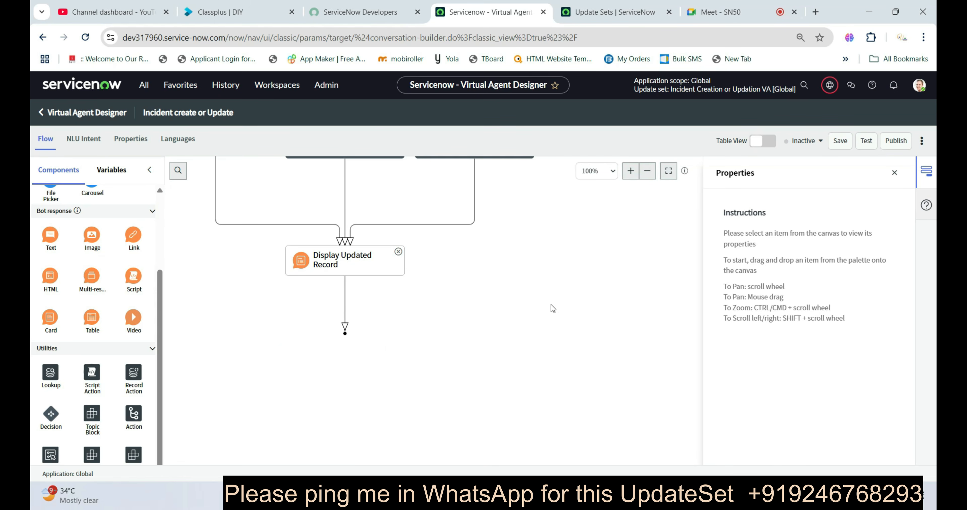
{"action": "left_click_drag", "start_coordinate": [551, 304], "coordinate": [551, 279]}
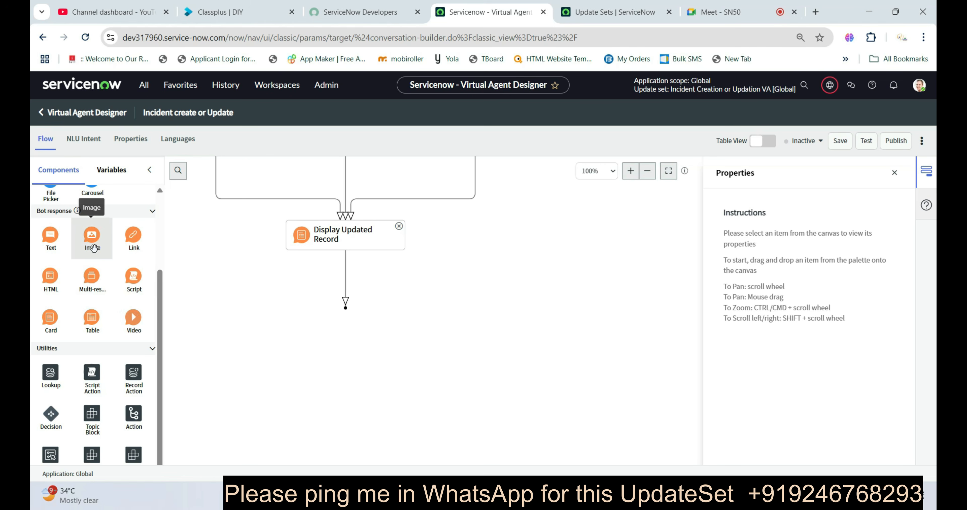
{"action": "left_click_drag", "start_coordinate": [91, 243], "coordinate": [360, 281]}
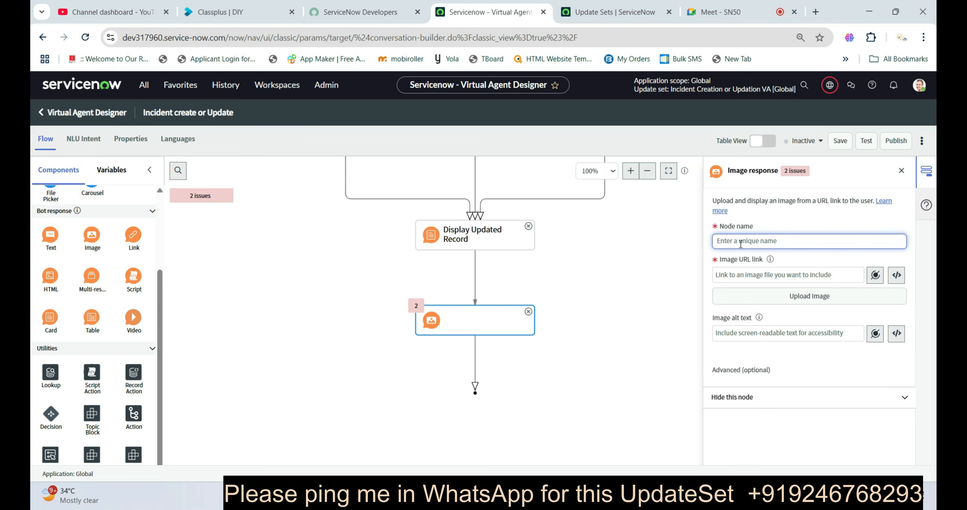
{"action": "type", "text": "Our"}
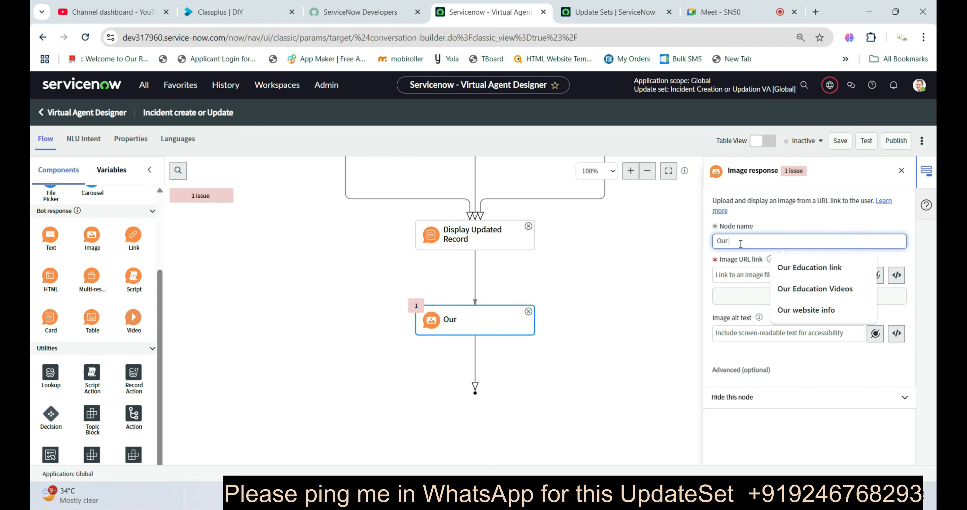
{"action": "type", "text": " Varshtiha"}
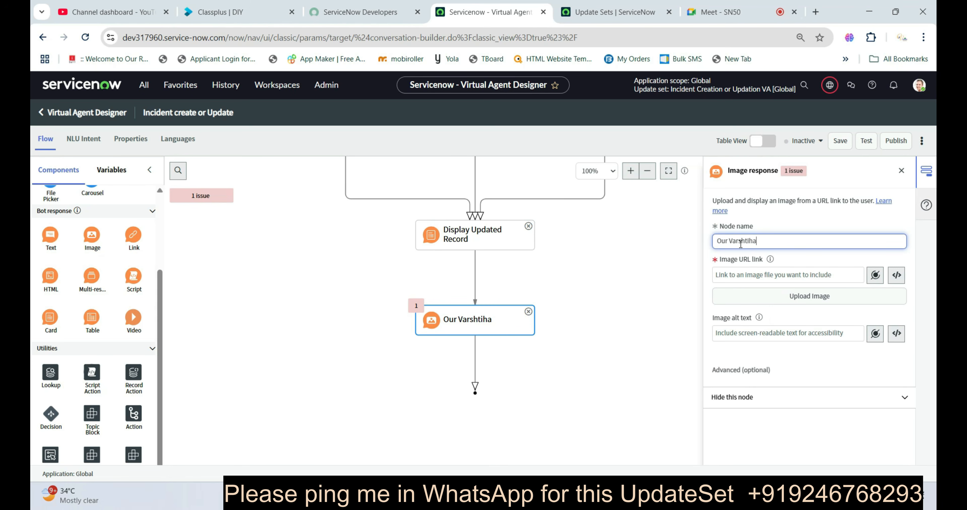
{"action": "type", "text": " Education"}
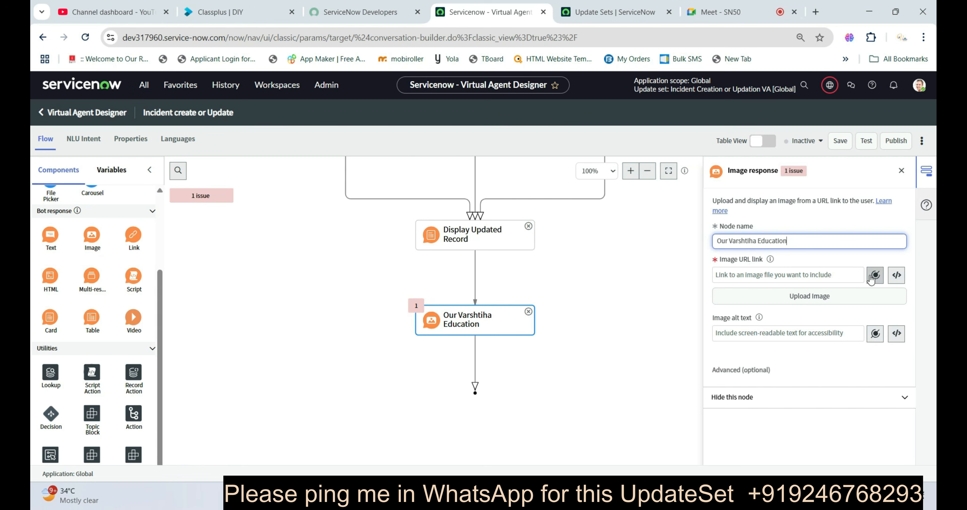
Step: Upload the logo image from the Downloads folder on drive D: to the Our Varshtiha Education node
{"action": "left_click", "coordinate": [819, 298]}
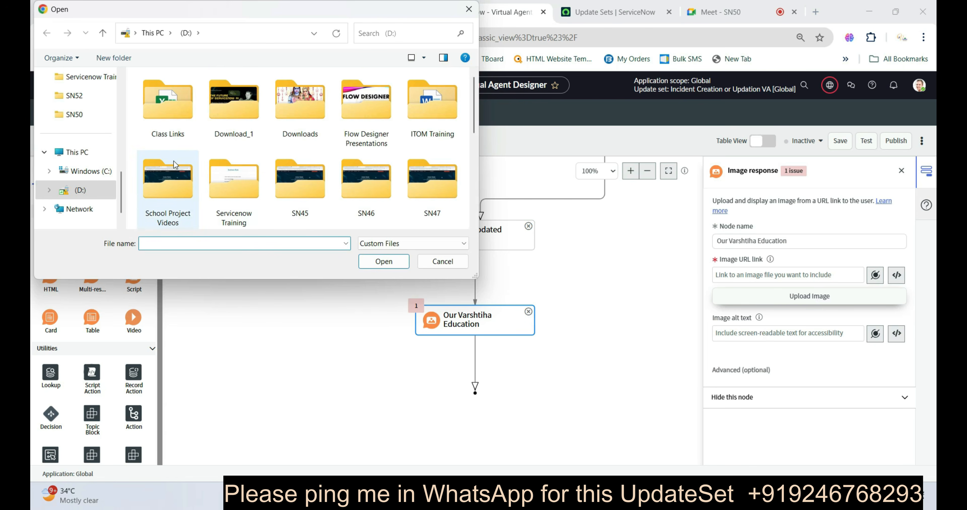
{"action": "double_click", "coordinate": [306, 109]}
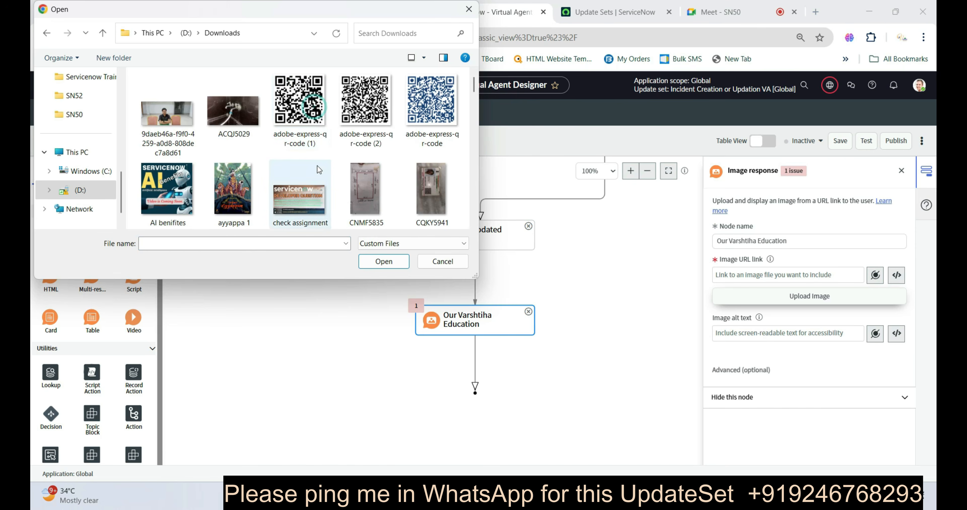
{"action": "scroll", "coordinate": [318, 174], "scroll_direction": "down", "scroll_amount": 3}
{"action": "scroll", "coordinate": [319, 173], "scroll_direction": "down", "scroll_amount": 12}
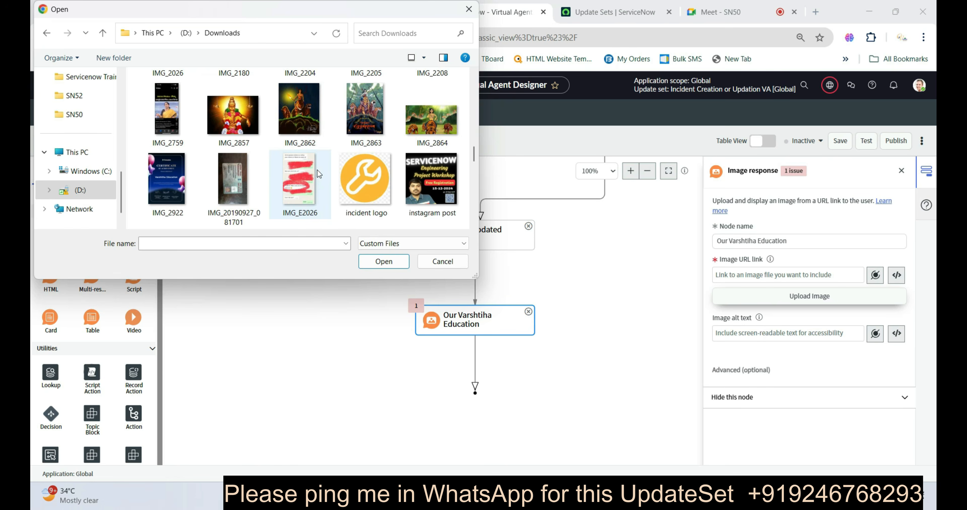
{"action": "left_click", "coordinate": [169, 177]}
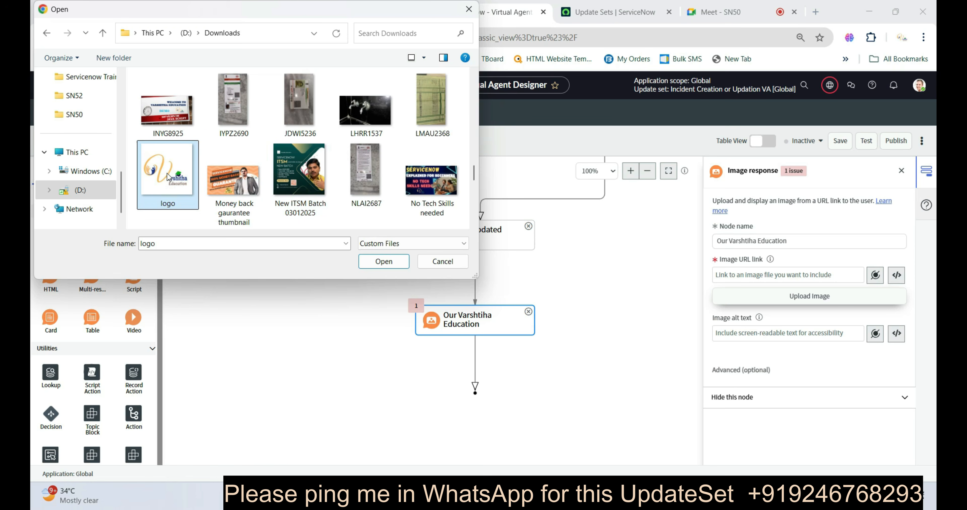
{"action": "left_click", "coordinate": [383, 261]}
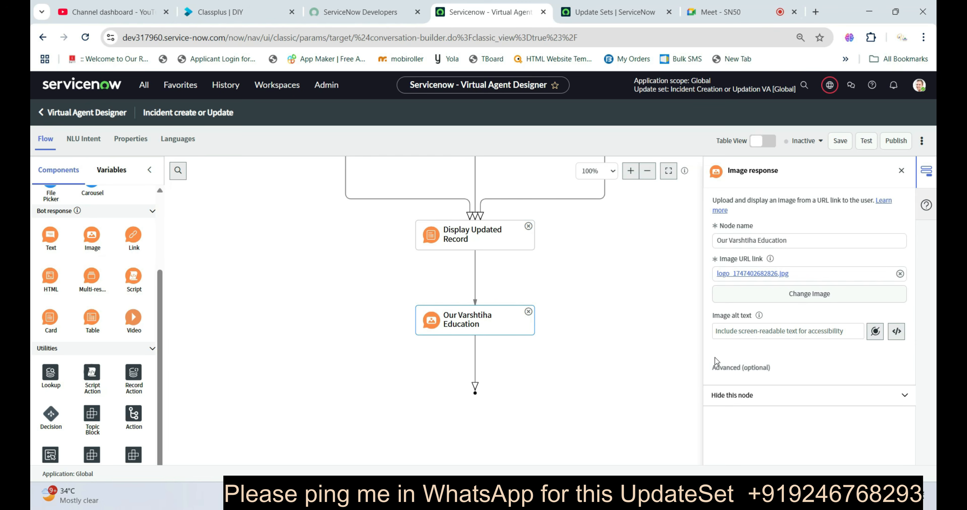
Step: Connect the open end below the Our Varshtiha Education node to the End node of the create branch
{"action": "left_click_drag", "start_coordinate": [653, 284], "coordinate": [465, 323]}
{"action": "left_click_drag", "start_coordinate": [522, 272], "coordinate": [484, 349]}
{"action": "left_click_drag", "start_coordinate": [538, 283], "coordinate": [504, 397]}
{"action": "scroll", "coordinate": [536, 336], "scroll_direction": "down", "scroll_amount": 1}
{"action": "scroll", "coordinate": [544, 315], "scroll_direction": "down", "scroll_amount": 5}
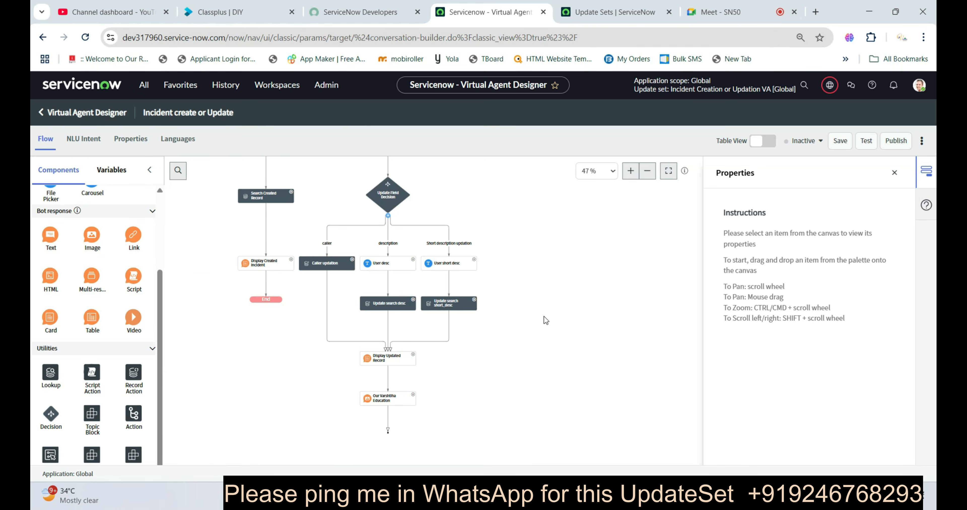
{"action": "left_click_drag", "start_coordinate": [562, 276], "coordinate": [568, 243]}
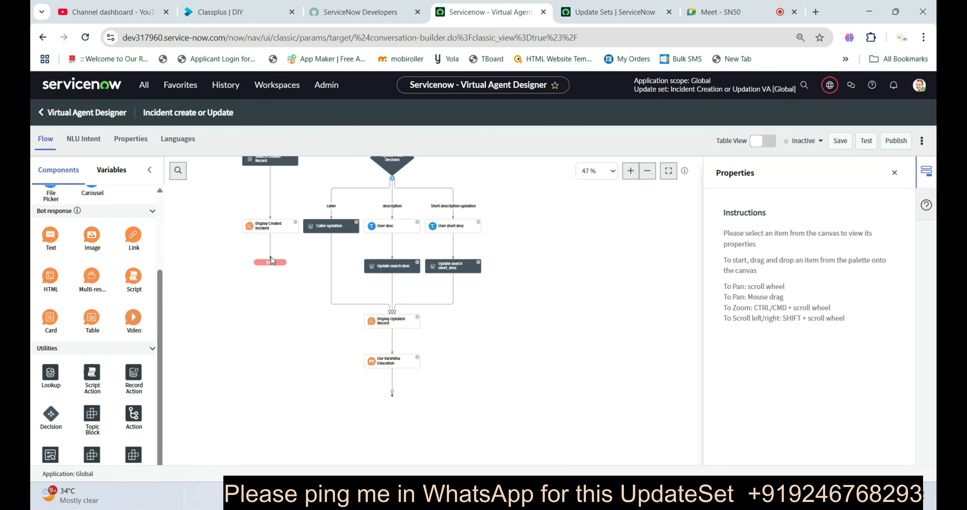
{"action": "left_click_drag", "start_coordinate": [278, 267], "coordinate": [322, 293]}
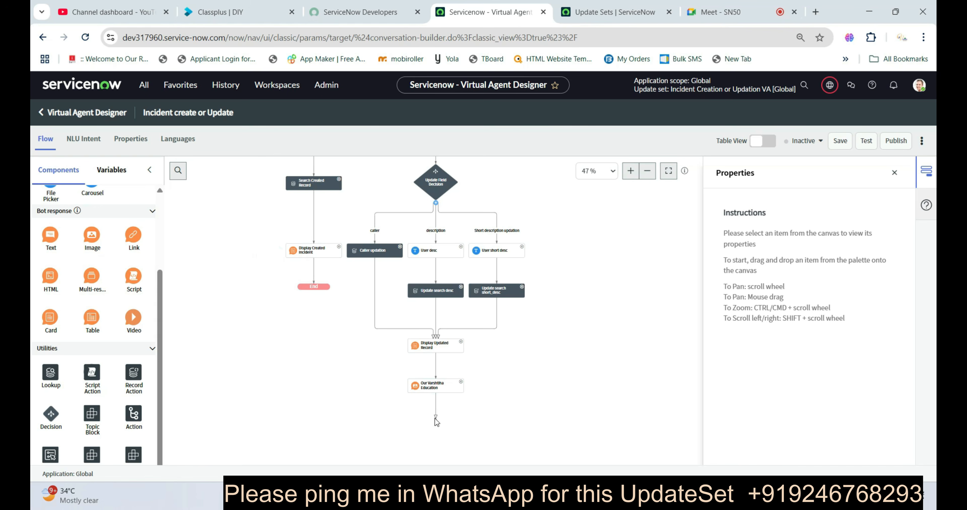
{"action": "left_click_drag", "start_coordinate": [435, 418], "coordinate": [411, 347]}
{"action": "scroll", "coordinate": [464, 333], "scroll_direction": "up", "scroll_amount": 2}
{"action": "scroll", "coordinate": [464, 334], "scroll_direction": "up", "scroll_amount": 1}
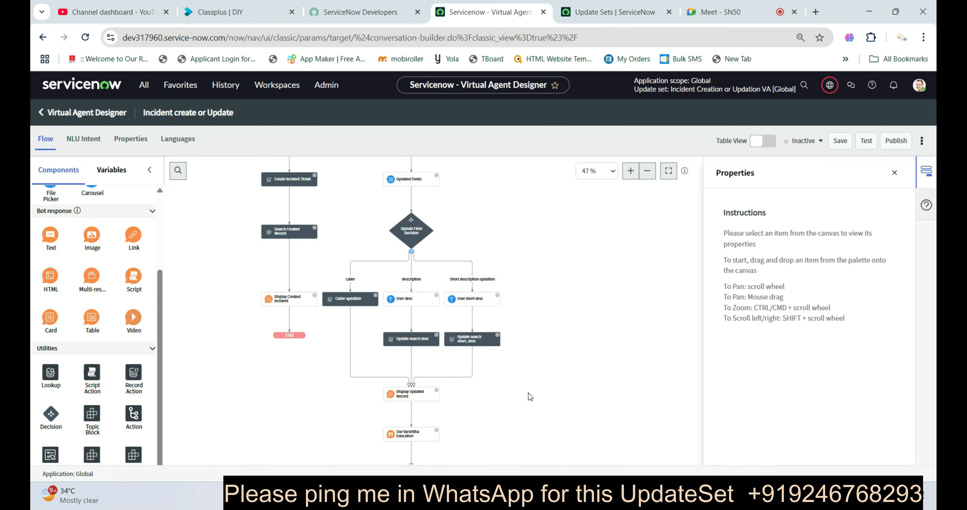
{"action": "left_click_drag", "start_coordinate": [528, 393], "coordinate": [555, 299]}
{"action": "scroll", "coordinate": [545, 324], "scroll_direction": "up", "scroll_amount": 1}
{"action": "left_click_drag", "start_coordinate": [525, 337], "coordinate": [605, 330]}
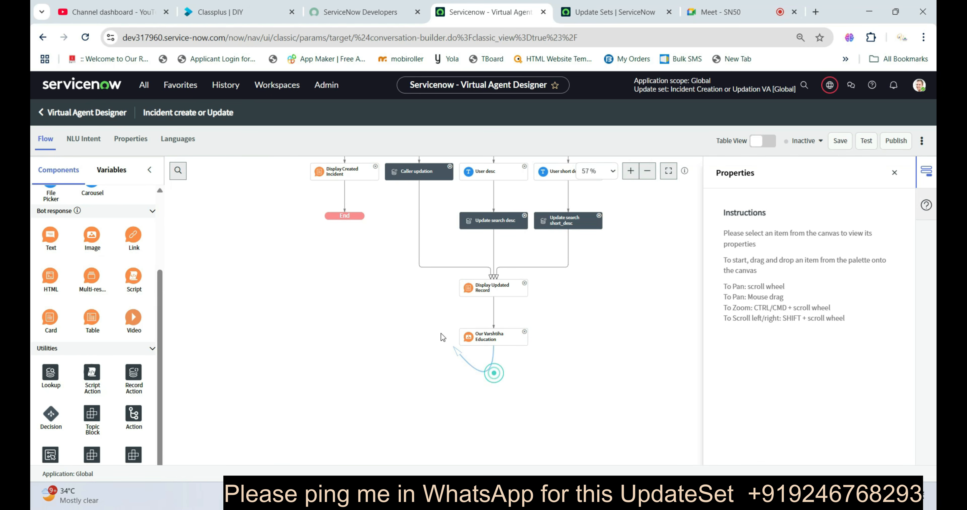
{"action": "left_click_drag", "start_coordinate": [442, 334], "coordinate": [342, 217]}
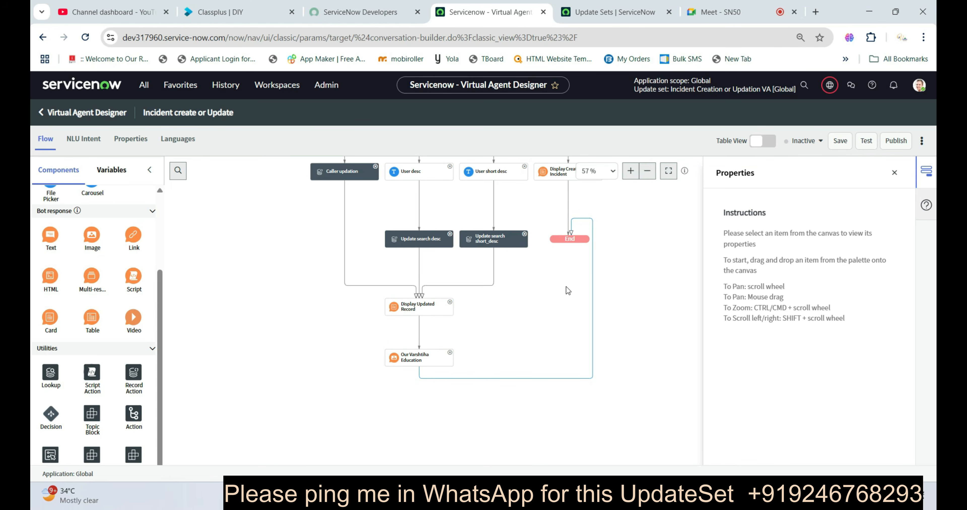
Step: Move the Our Varshtiha Education node below Display Created Incident and route its output into the Display Updated Record card
{"action": "scroll", "coordinate": [633, 313], "scroll_direction": "up", "scroll_amount": 2}
{"action": "scroll", "coordinate": [605, 313], "scroll_direction": "down", "scroll_amount": 2}
{"action": "scroll", "coordinate": [643, 256], "scroll_direction": "up", "scroll_amount": 1}
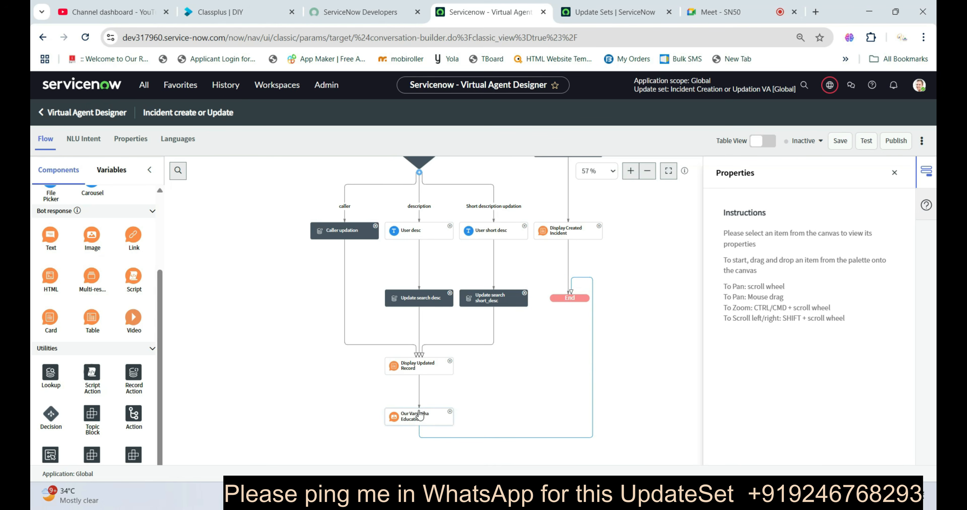
{"action": "left_click_drag", "start_coordinate": [421, 417], "coordinate": [590, 258]}
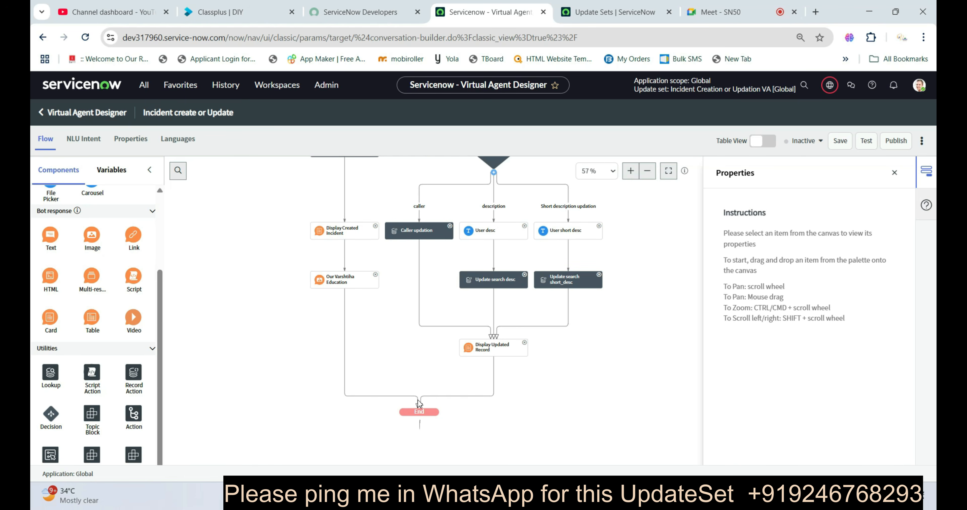
{"action": "left_click_drag", "start_coordinate": [419, 406], "coordinate": [502, 349]}
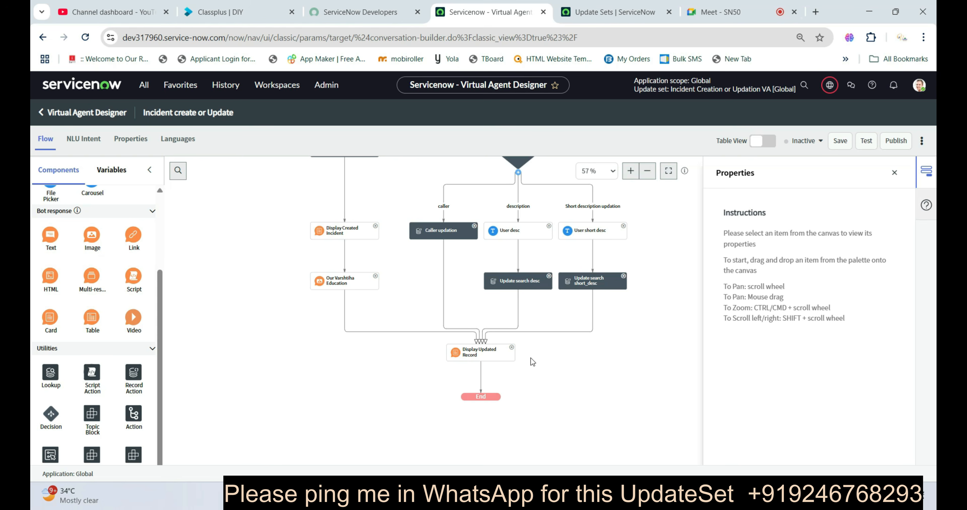
Step: Review the complete topic flow, including the Create and Update branches and their connections to the End node
{"action": "left_click_drag", "start_coordinate": [559, 362], "coordinate": [544, 431]}
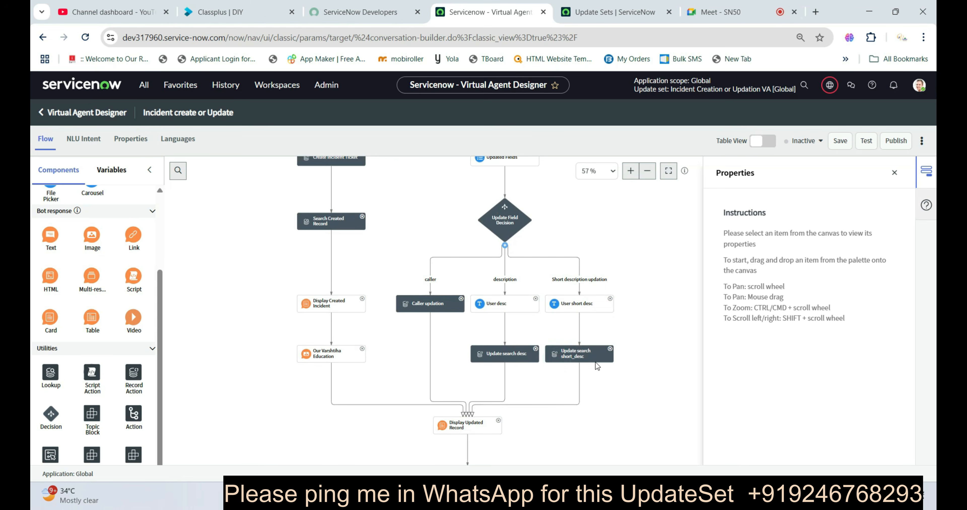
{"action": "scroll", "coordinate": [617, 242], "scroll_direction": "up", "scroll_amount": 5}
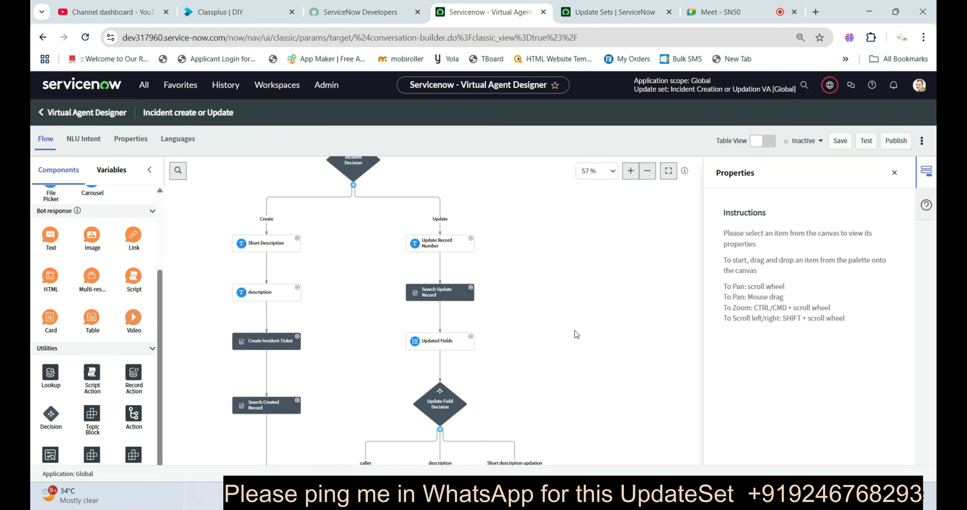
{"action": "scroll", "coordinate": [581, 269], "scroll_direction": "up", "scroll_amount": 6}
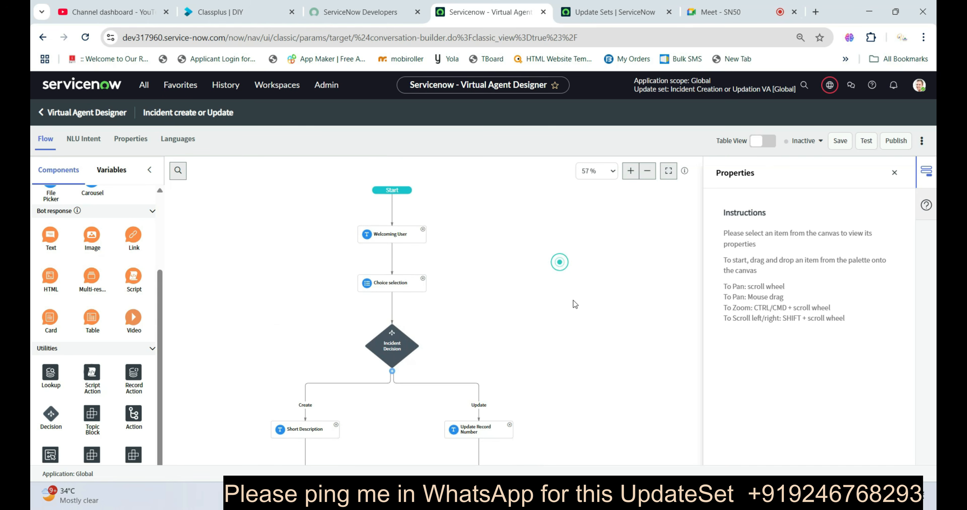
{"action": "scroll", "coordinate": [570, 302], "scroll_direction": "down", "scroll_amount": 1}
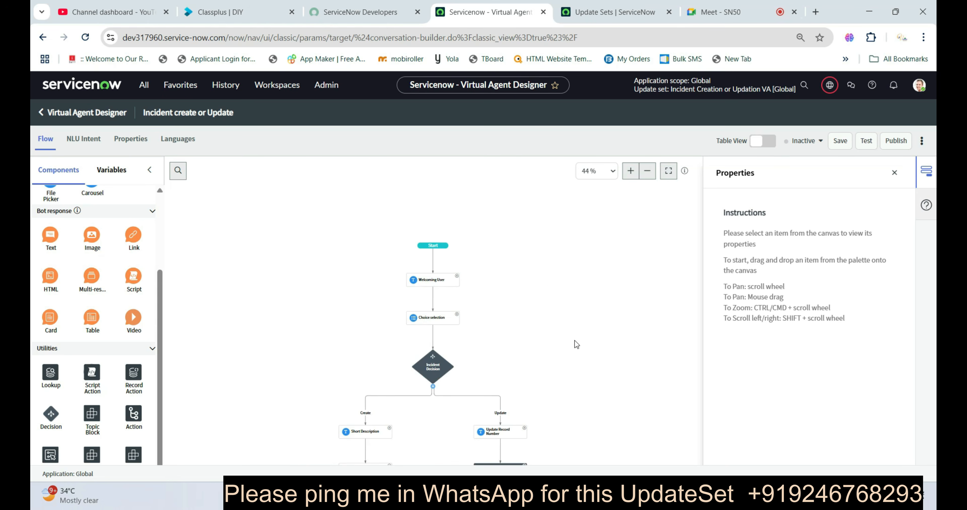
{"action": "scroll", "coordinate": [575, 340], "scroll_direction": "down", "scroll_amount": 2}
{"action": "scroll", "coordinate": [580, 337], "scroll_direction": "down", "scroll_amount": 2}
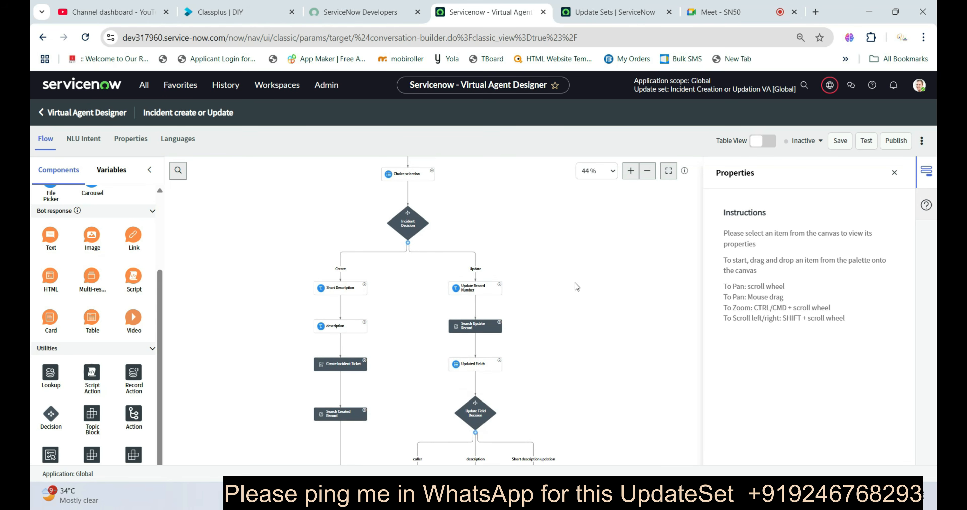
{"action": "scroll", "coordinate": [584, 318], "scroll_direction": "down", "scroll_amount": 1}
{"action": "scroll", "coordinate": [599, 313], "scroll_direction": "down", "scroll_amount": 3}
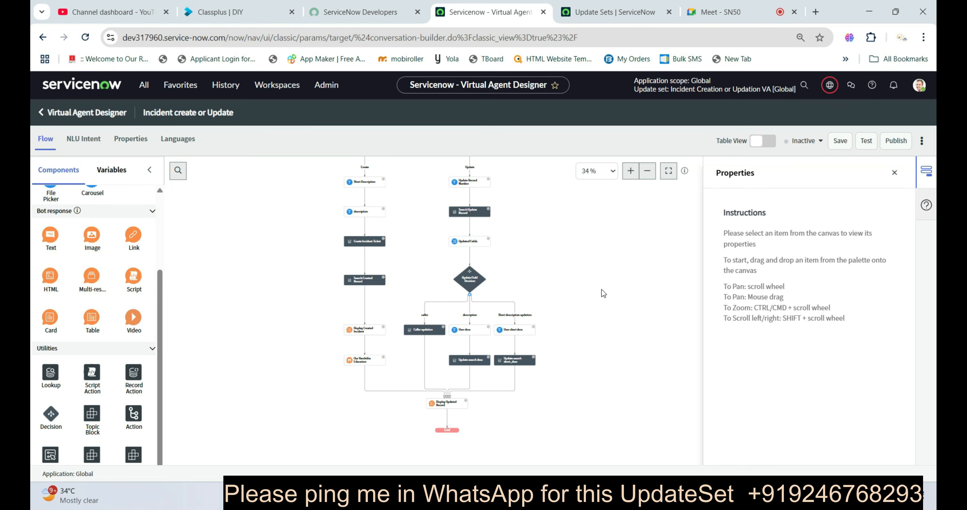
{"action": "scroll", "coordinate": [600, 291], "scroll_direction": "up", "scroll_amount": 5, "text": "ctrl"}
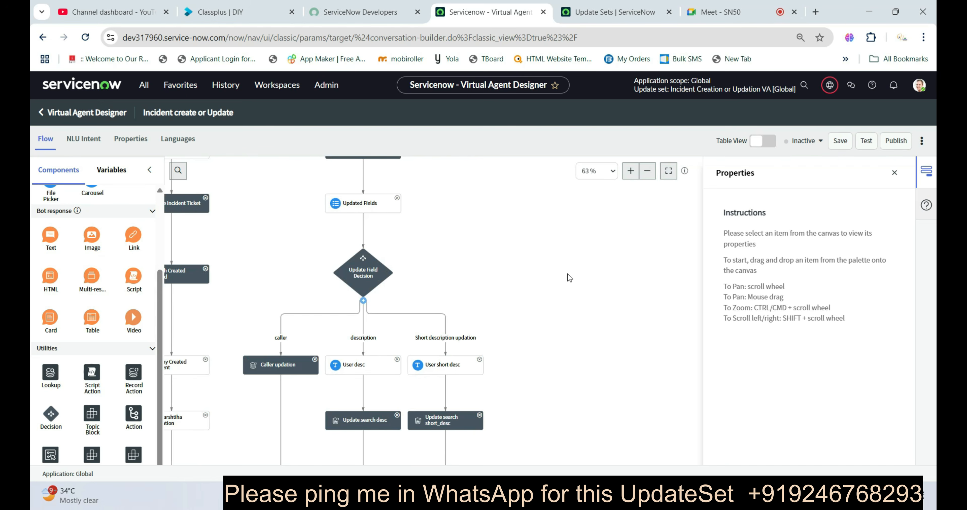
{"action": "left_click_drag", "start_coordinate": [565, 356], "coordinate": [623, 334]}
{"action": "scroll", "coordinate": [608, 314], "scroll_direction": "up", "scroll_amount": 2, "text": "ctrl"}
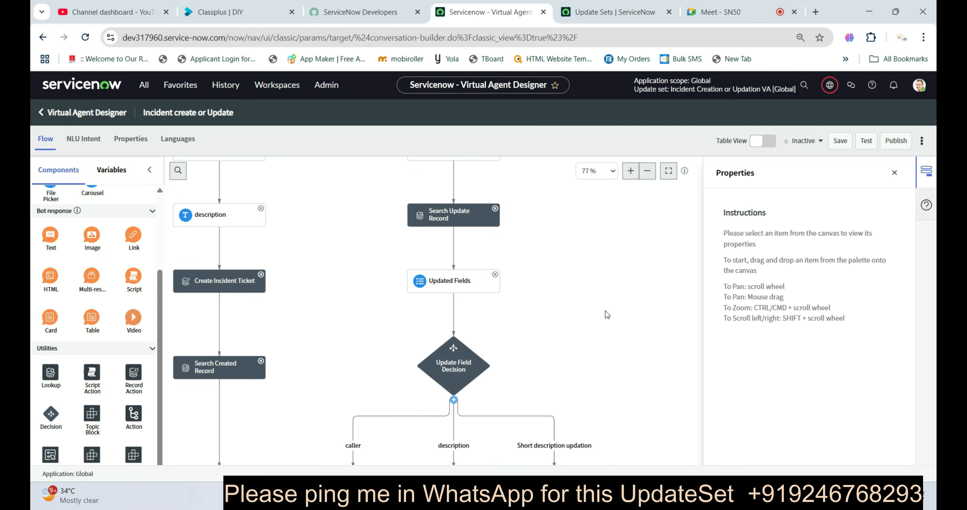
{"action": "left_click_drag", "start_coordinate": [576, 263], "coordinate": [632, 376]}
{"action": "left_click_drag", "start_coordinate": [623, 316], "coordinate": [645, 409]}
{"action": "left_click_drag", "start_coordinate": [625, 297], "coordinate": [636, 350]}
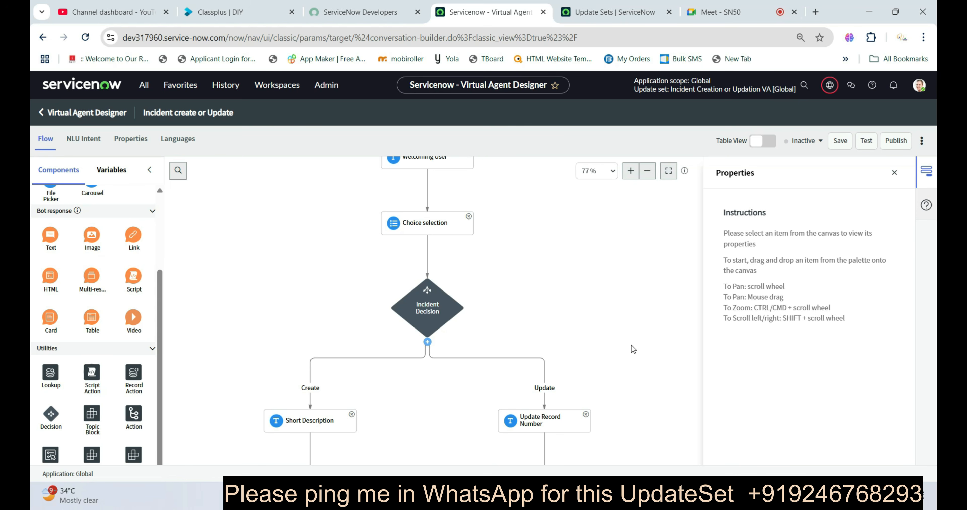
Step: Save the Incident create or Update topic and open the incident table's list with incident.LIST
{"action": "left_click", "coordinate": [845, 141]}
{"action": "left_click", "coordinate": [144, 85]}
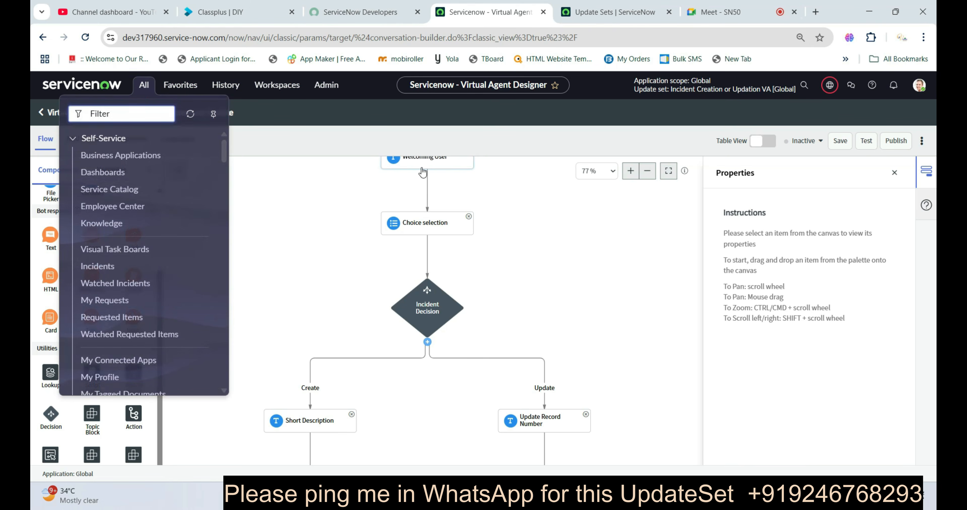
{"action": "type", "text": "ind"}
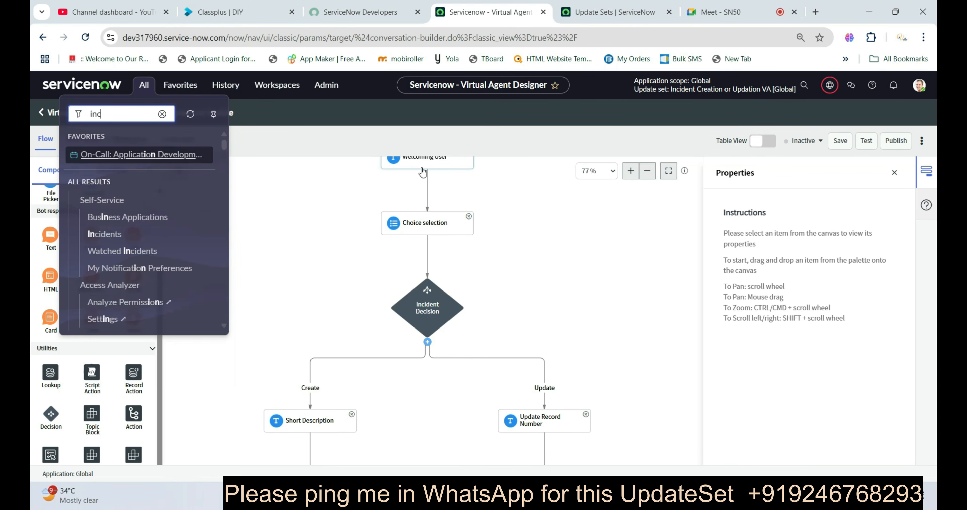
{"action": "type", "text": "ident.LI"}
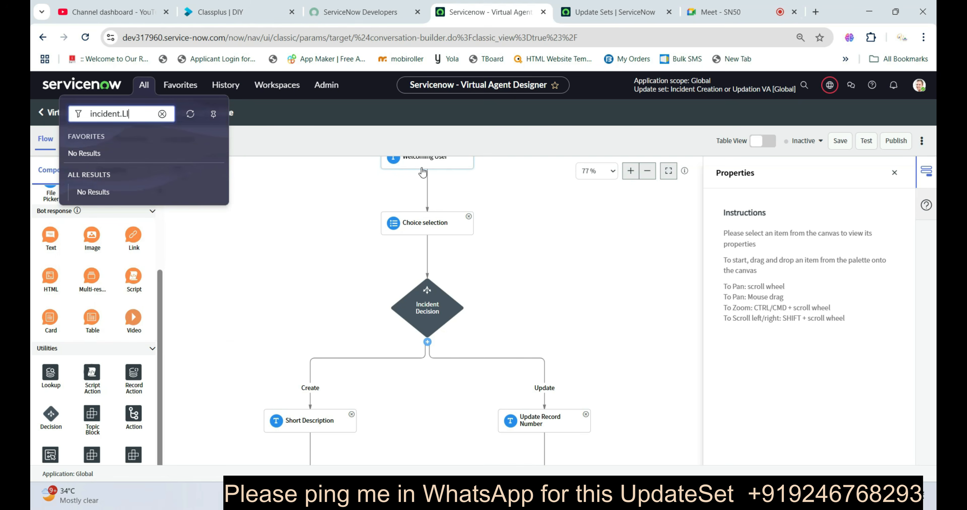
{"action": "type", "text": "ST"}
{"action": "key", "text": "Return"}
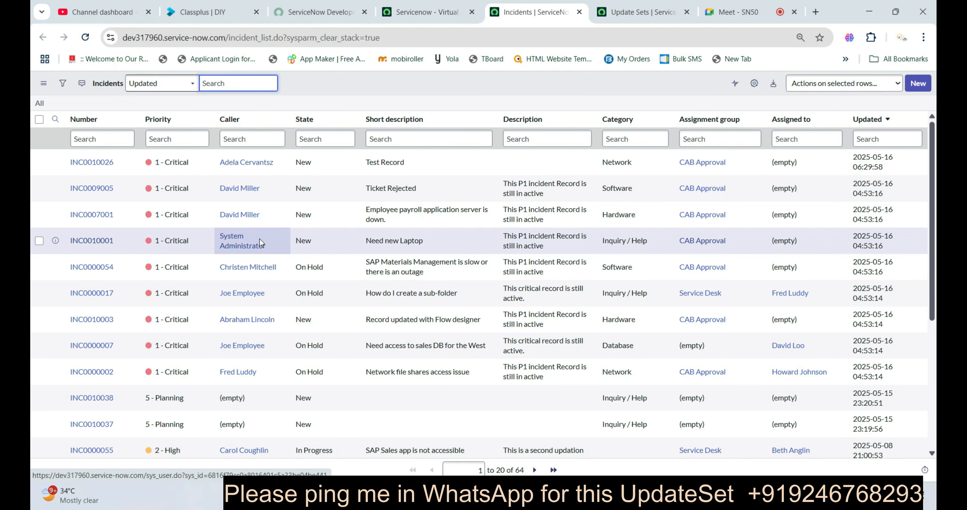
Step: Run a test of the Incident create or Update topic, greet the agent with "hi" and choose Create Incident
{"action": "left_click", "coordinate": [413, 15]}
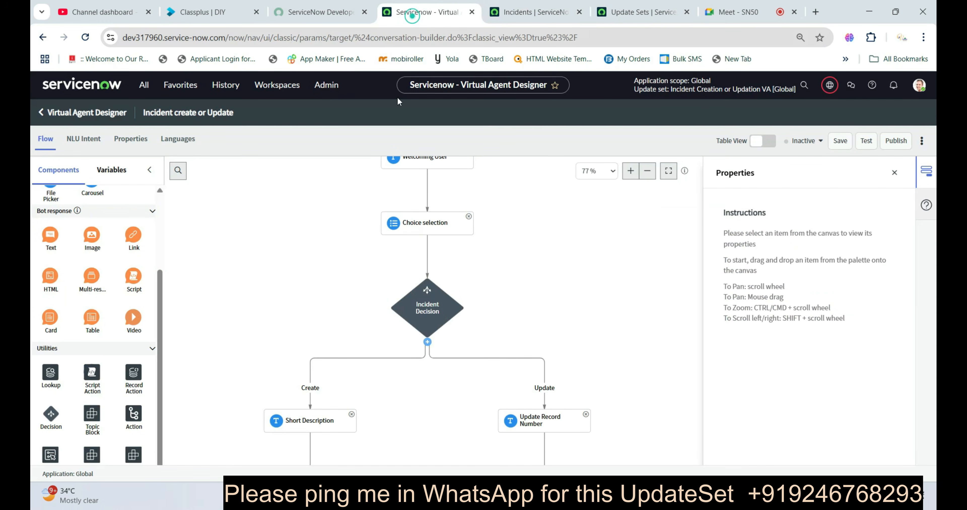
{"action": "left_click_drag", "start_coordinate": [563, 241], "coordinate": [570, 277]}
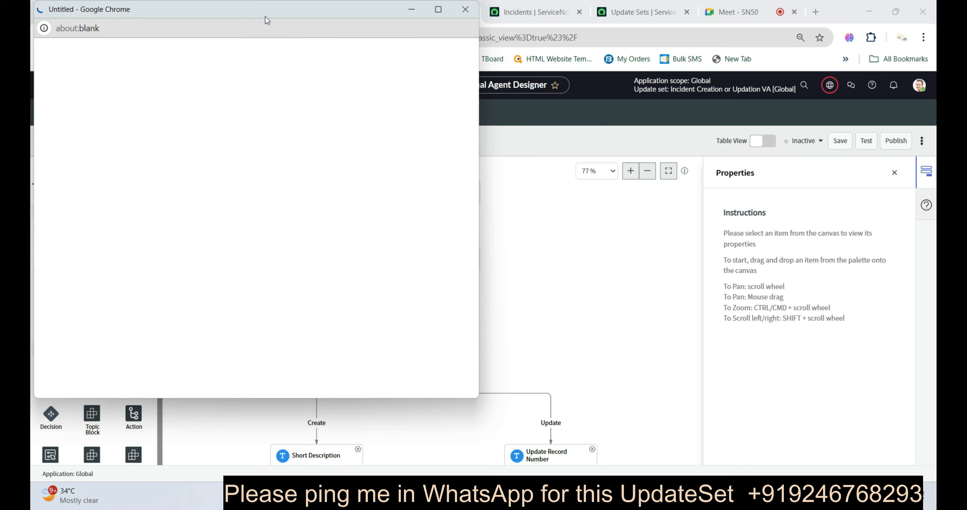
{"action": "left_click_drag", "start_coordinate": [268, 20], "coordinate": [647, 109]}
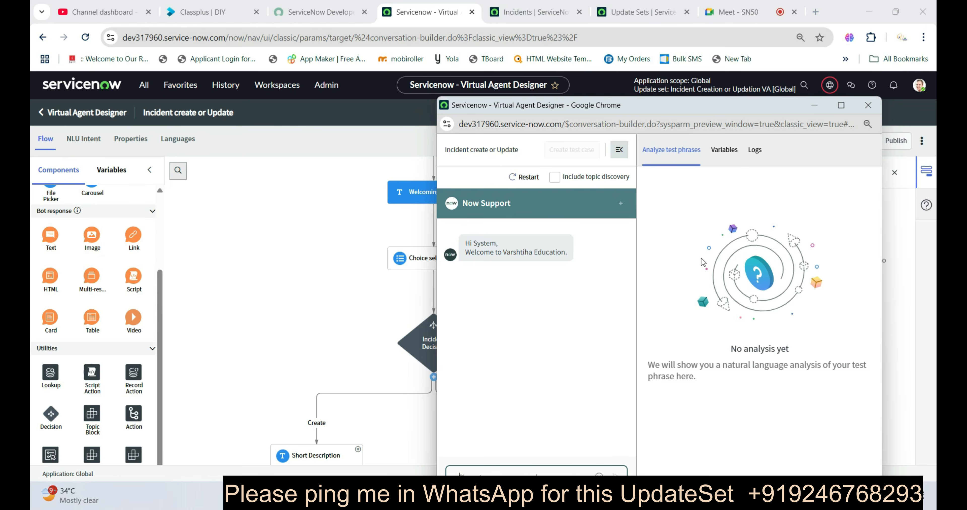
{"action": "key", "text": "Return"}
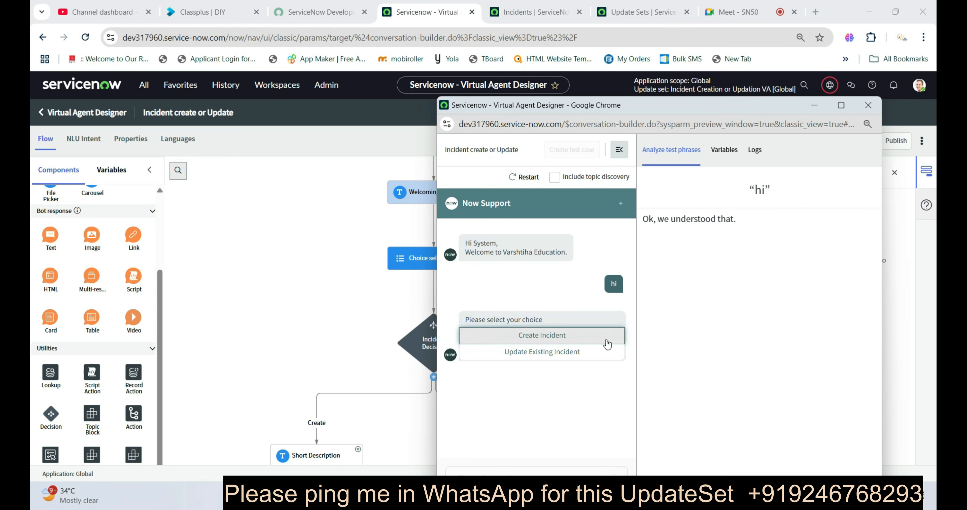
{"action": "left_click", "coordinate": [536, 337]}
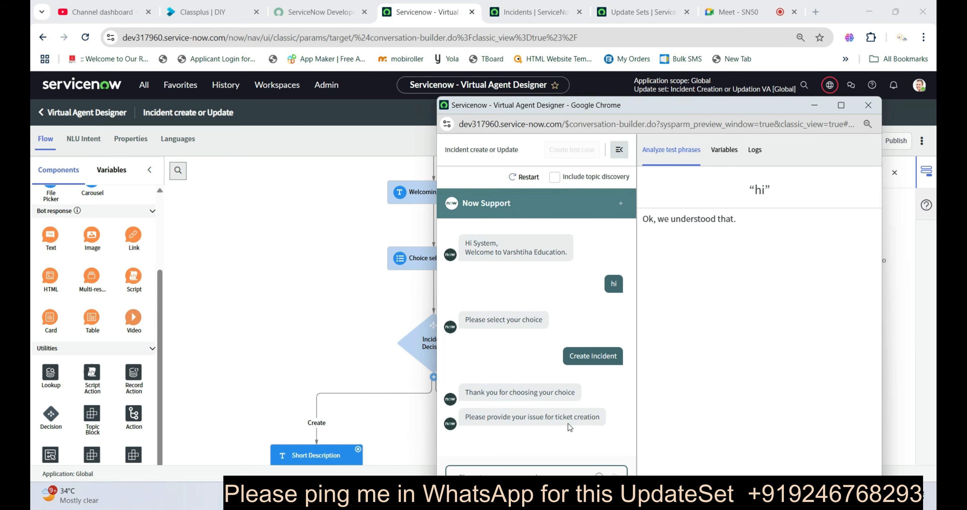
Step: Answer the issue prompt in the test chat with "Our laptop is not working properly so we required new one"
{"action": "left_click_drag", "start_coordinate": [622, 107], "coordinate": [611, 45]}
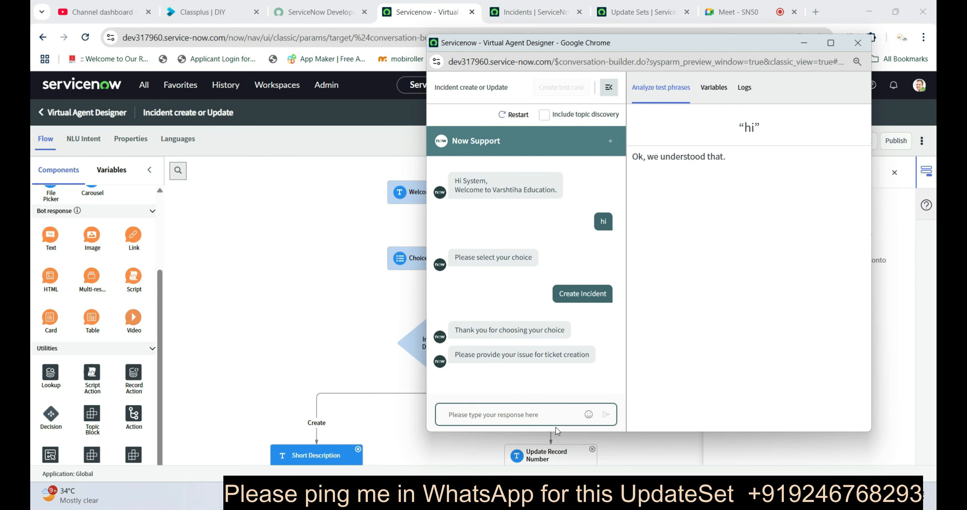
{"action": "type", "text": "Ou"}
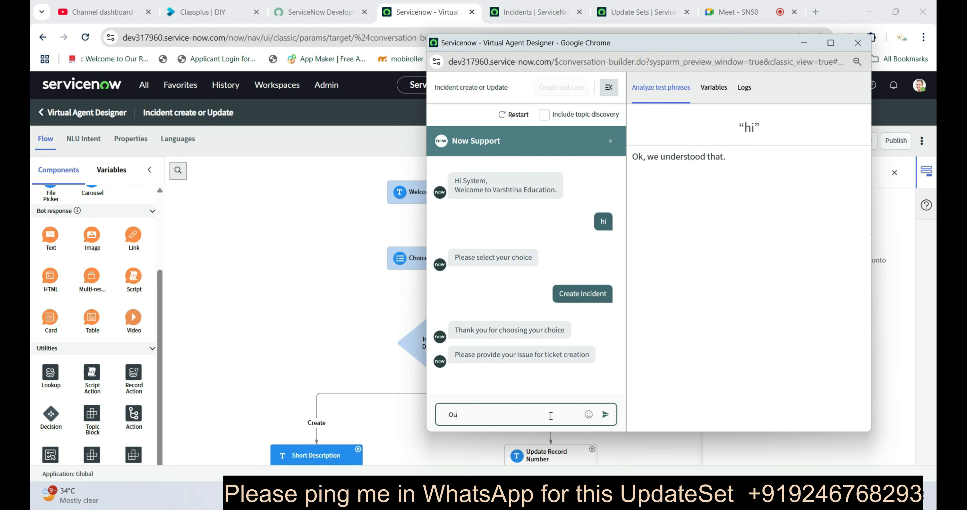
{"action": "type", "text": "r laptop is not working properly so we req"}
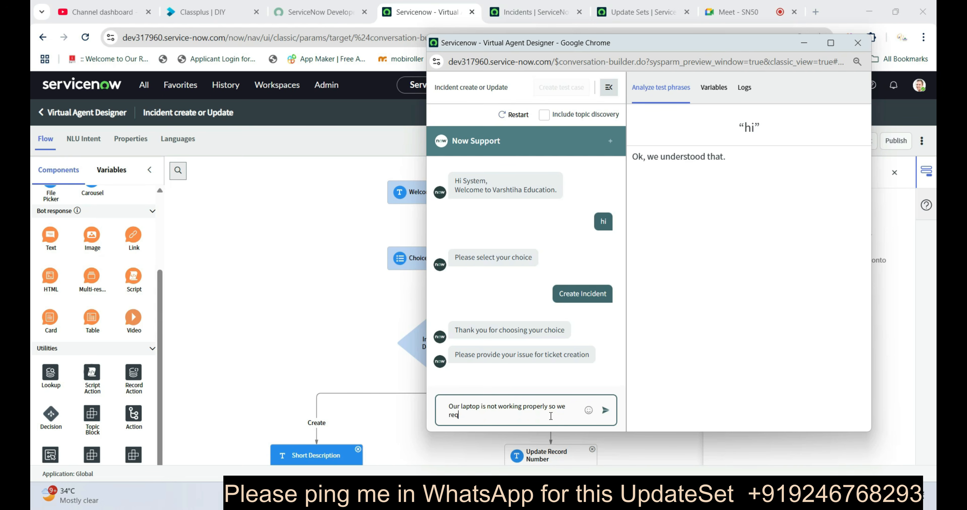
{"action": "type", "text": "uired new one"}
{"action": "key", "text": "Return"}
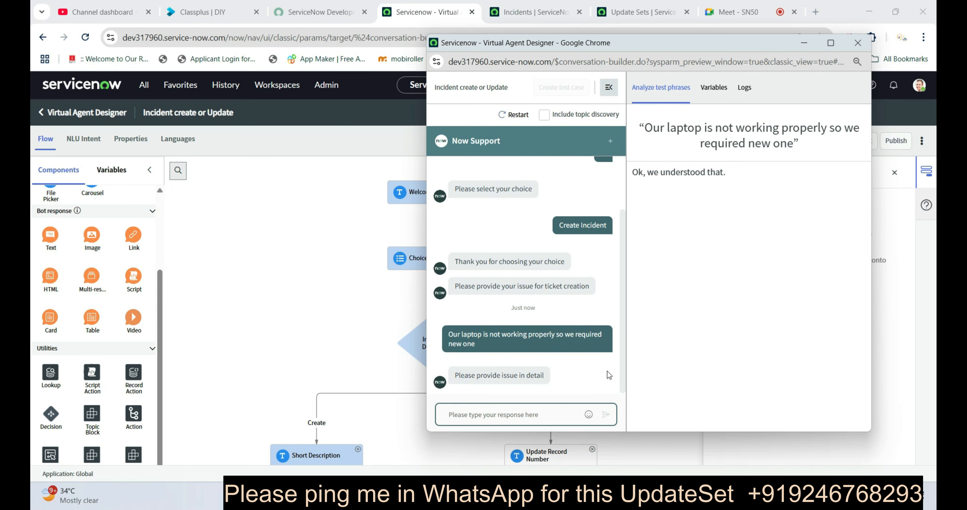
Step: Send the issue details "When i am using my laptop then it is taking more time to open files from the local decices."
{"action": "type", "text": "When ia m"}
{"action": "key", "text": "BackSpace"}
{"action": "key", "text": "BackSpace"}
{"action": "key", "text": "BackSpace"}
{"action": "type", "text": "am using my laptop then it is"}
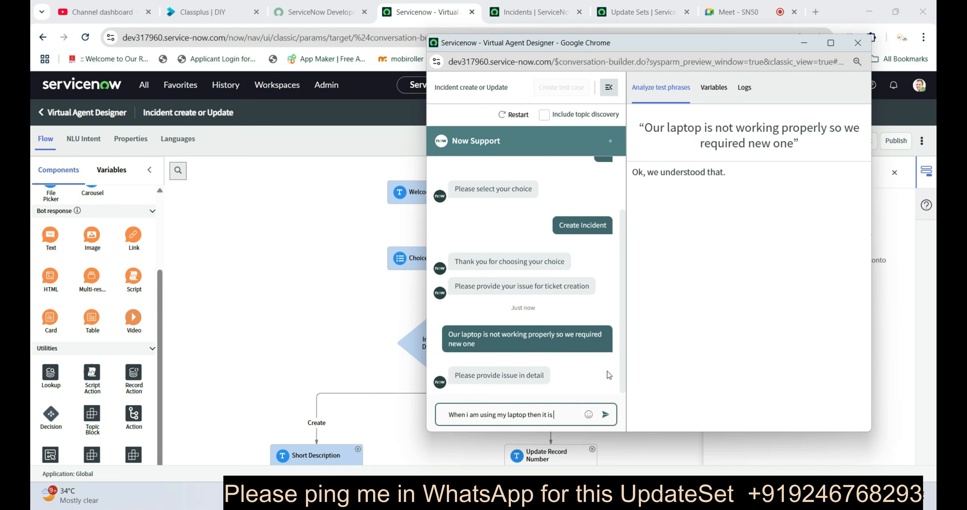
{"action": "type", "text": " showing"}
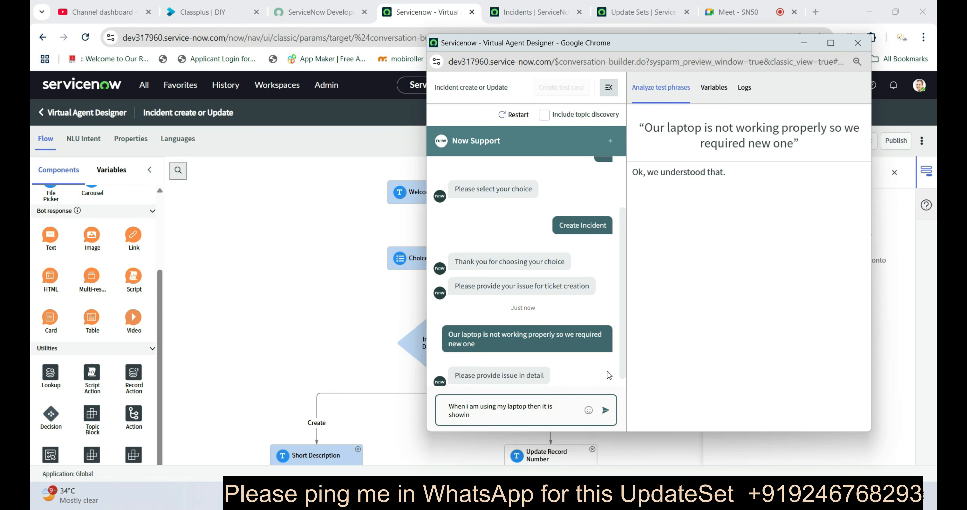
{"action": "key", "text": "BackSpace"}
{"action": "key", "text": "BackSpace"}
{"action": "key", "text": "BackSpace"}
{"action": "key", "text": "BackSpace"}
{"action": "key", "text": "BackSpace"}
{"action": "key", "text": "BackSpace"}
{"action": "key", "text": "BackSpace"}
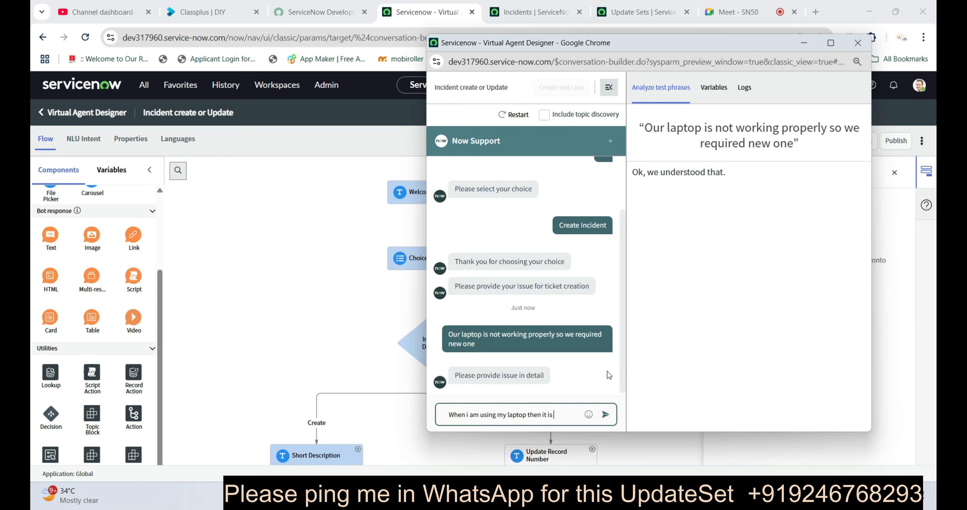
{"action": "type", "text": "taking"}
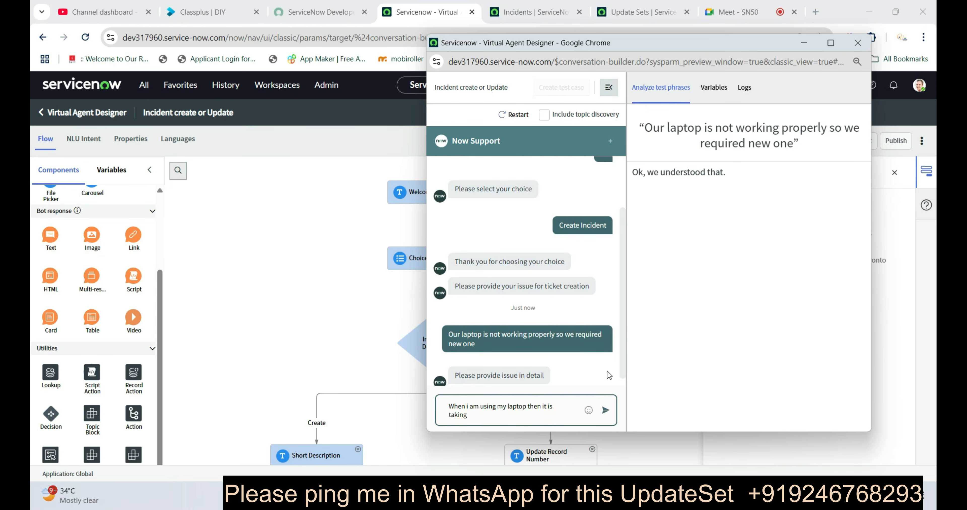
{"action": "type", "text": " more time to open files i"}
{"action": "key", "text": "BackSpace"}
{"action": "type", "text": "from the lo"}
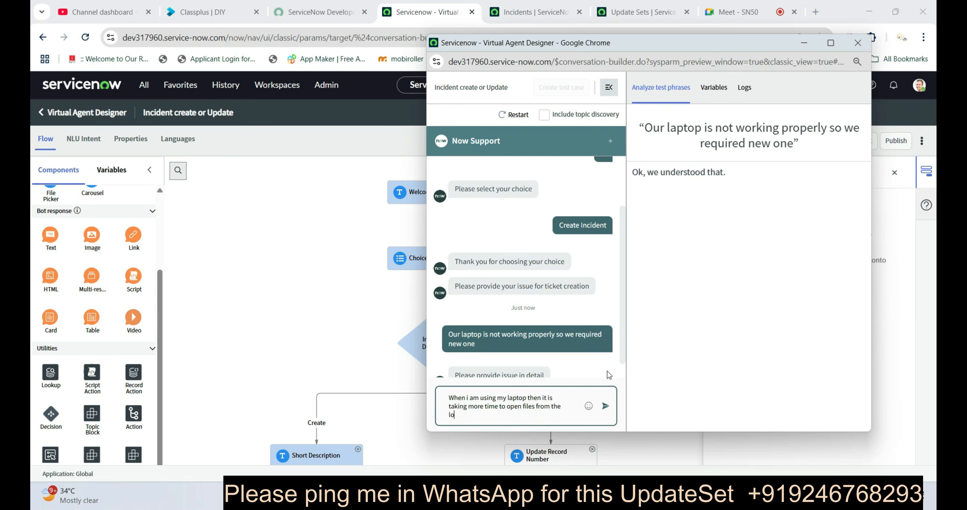
{"action": "type", "text": "cal decices."}
{"action": "key", "text": "Return"}
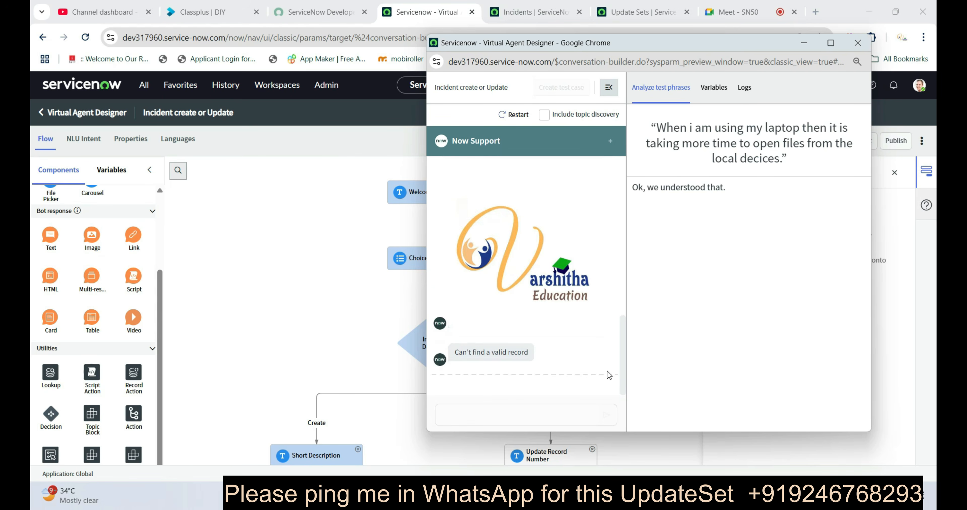
Step: Copy the incident number from the test chat's result card and filter the incident list's Number column by it
{"action": "scroll", "coordinate": [571, 349], "scroll_direction": "up", "scroll_amount": 5}
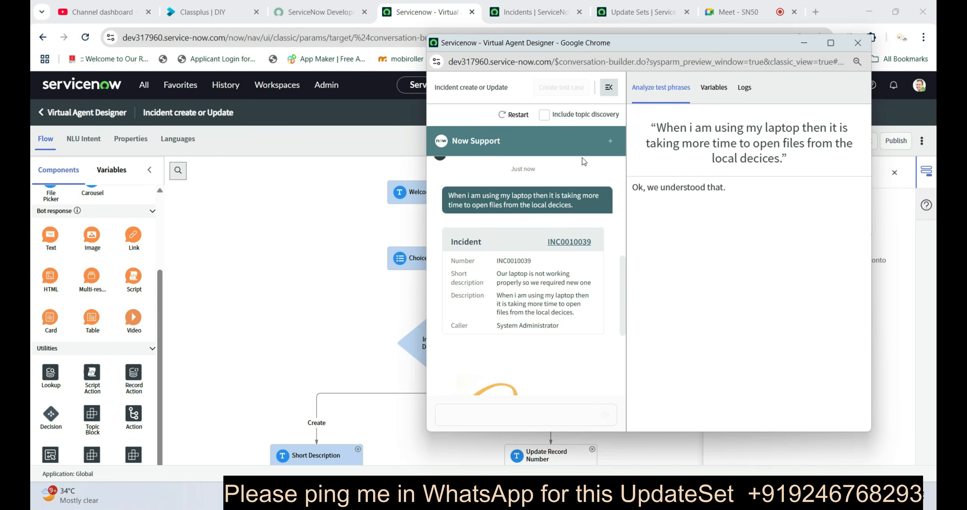
{"action": "left_click", "coordinate": [536, 15]}
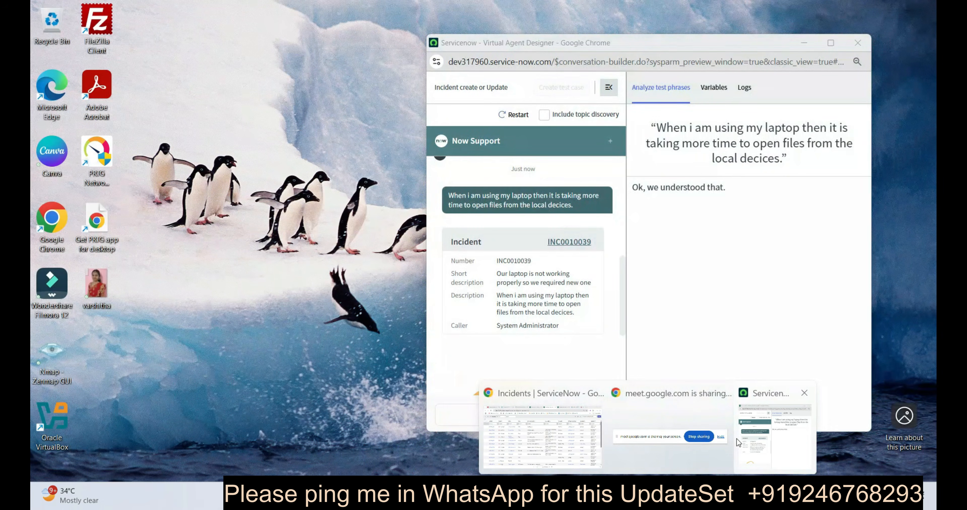
{"action": "left_click", "coordinate": [748, 438]}
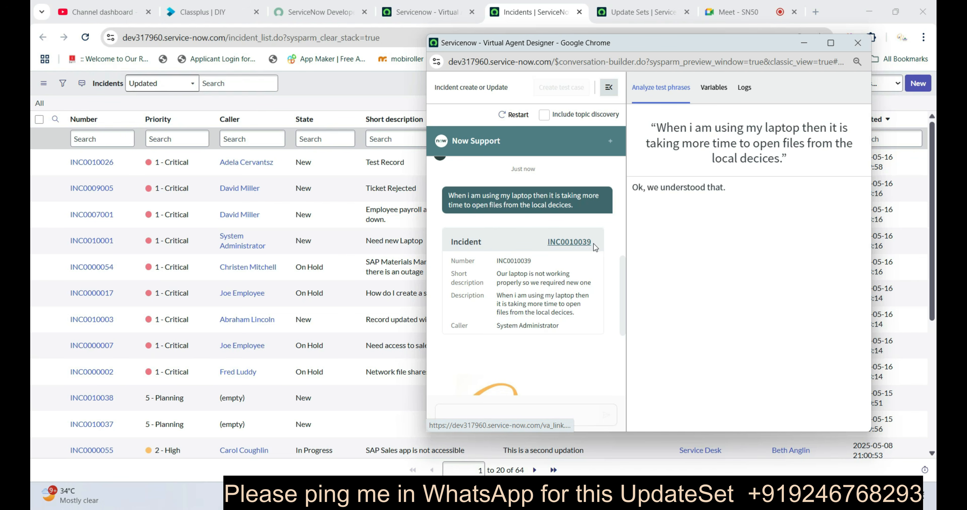
{"action": "left_click_drag", "start_coordinate": [593, 243], "coordinate": [546, 246]}
{"action": "key", "text": "ctrl+c"}
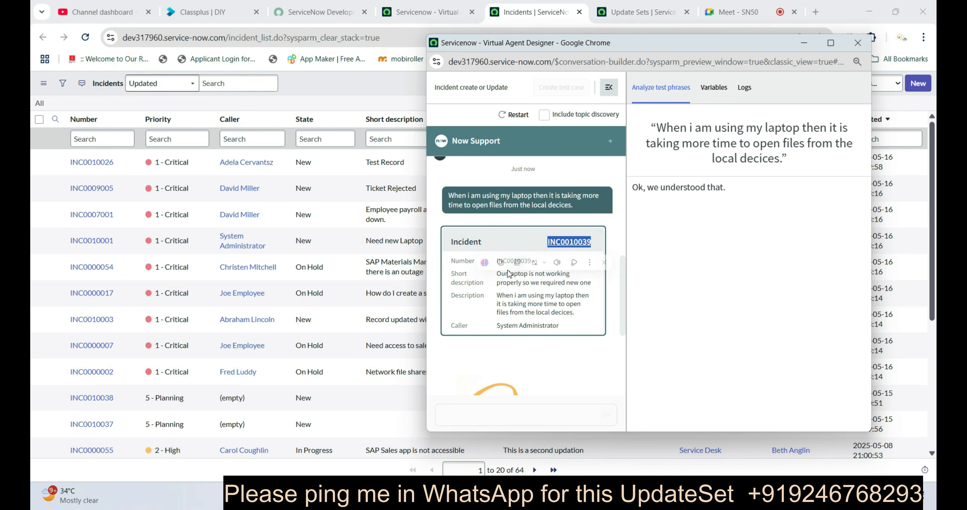
{"action": "left_click", "coordinate": [328, 83]}
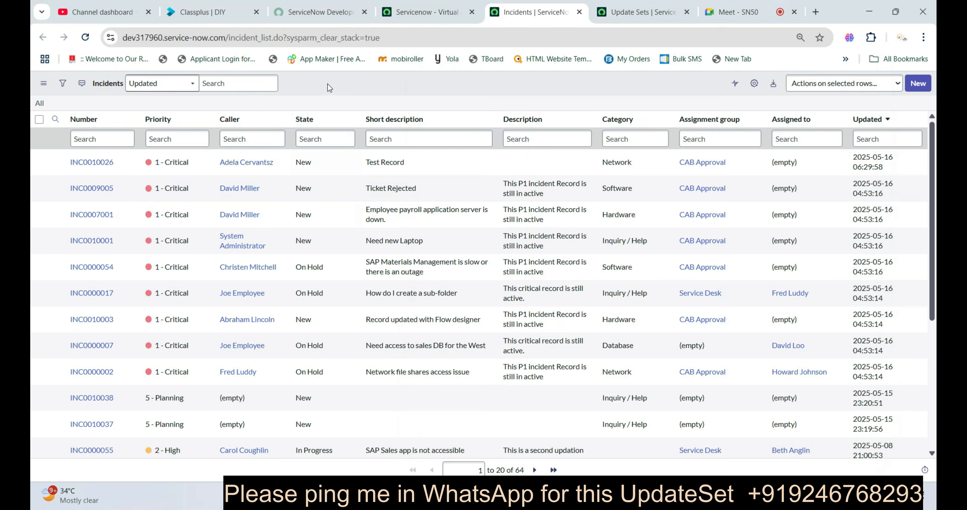
{"action": "left_click", "coordinate": [116, 139]}
{"action": "key", "text": "ctrl+v"}
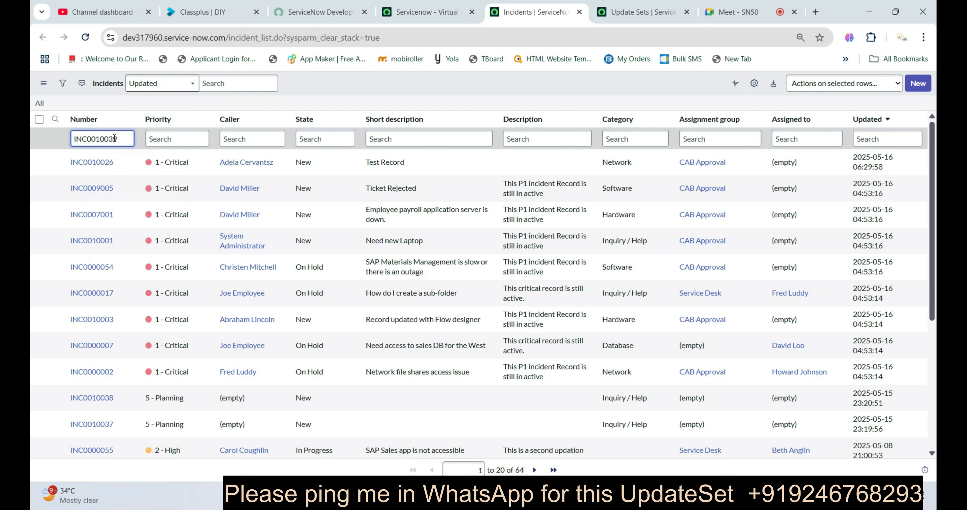
{"action": "key", "text": "Return"}
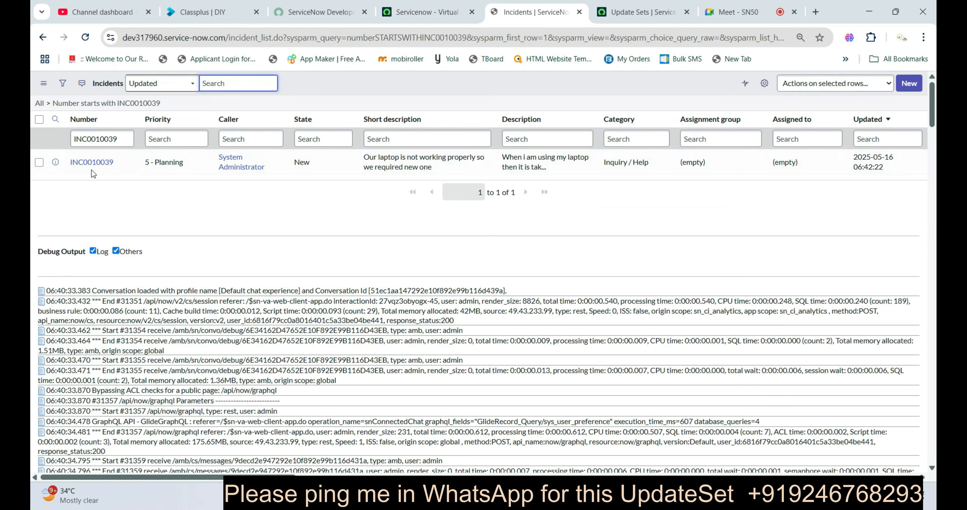
Step: Open the filtered incident record and check its caller, short description and description against the test chat answers
{"action": "left_click", "coordinate": [97, 171]}
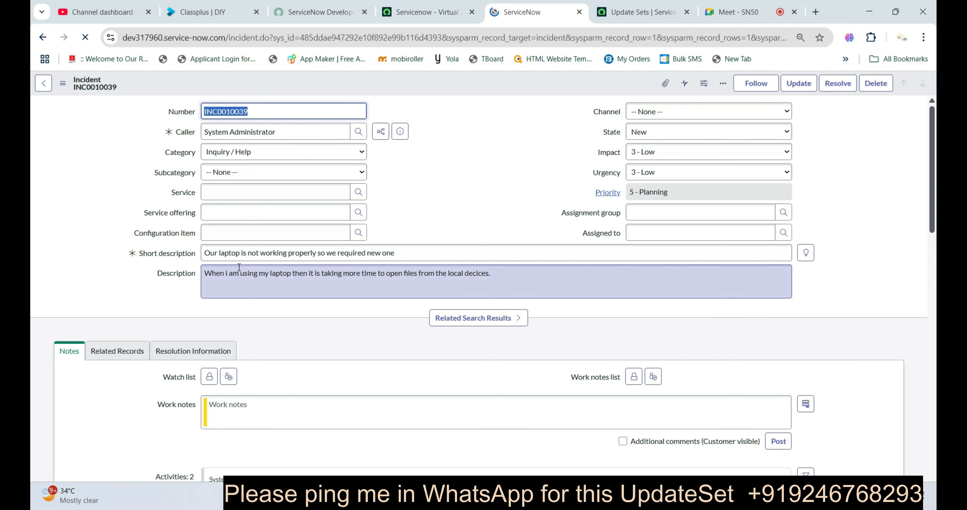
{"action": "left_click", "coordinate": [281, 131]}
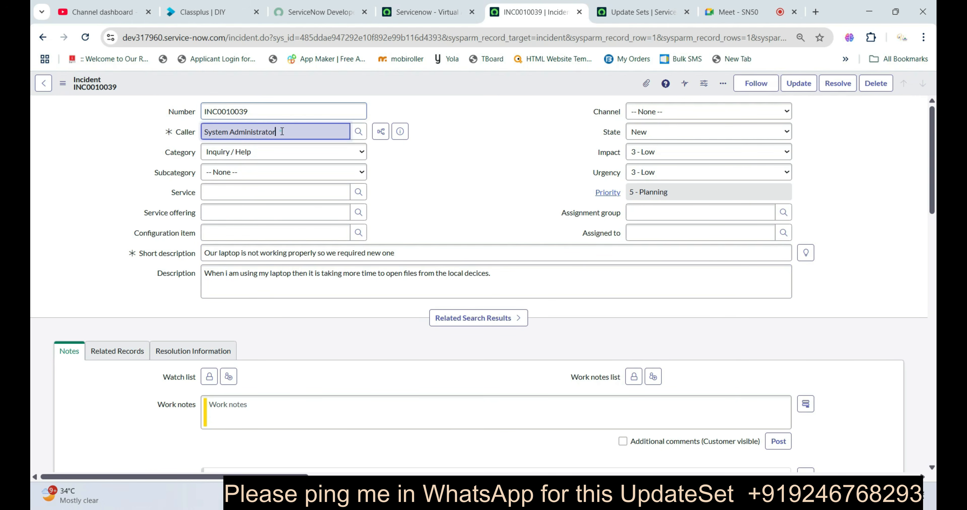
{"action": "left_click_drag", "start_coordinate": [281, 131], "coordinate": [208, 135]}
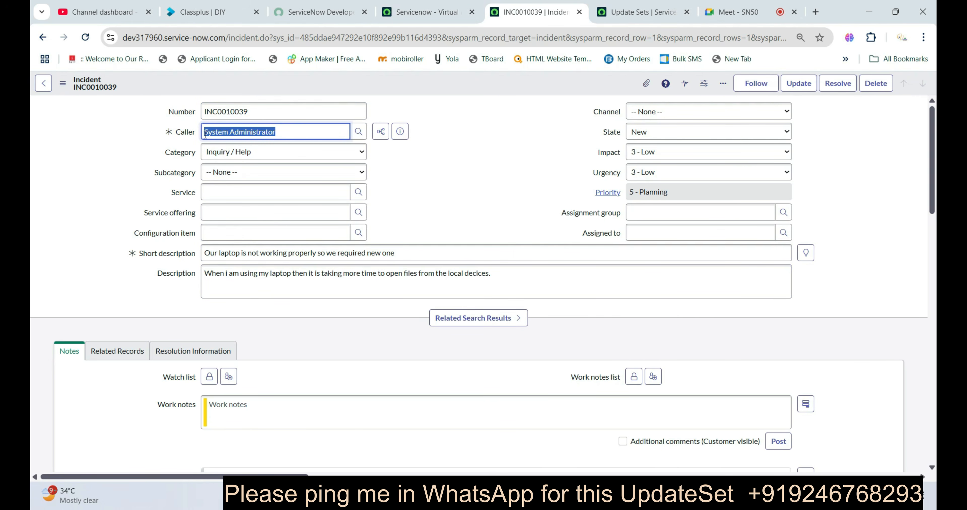
{"action": "left_click", "coordinate": [412, 169]}
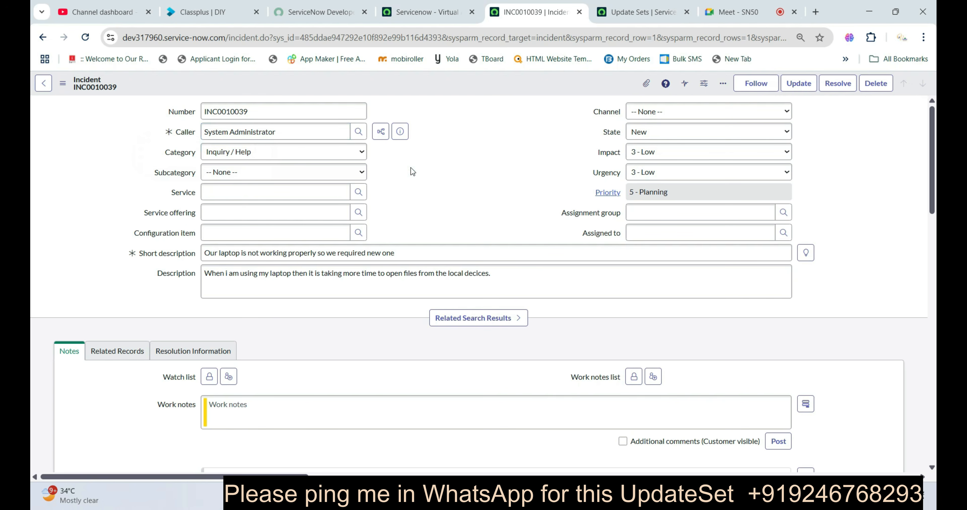
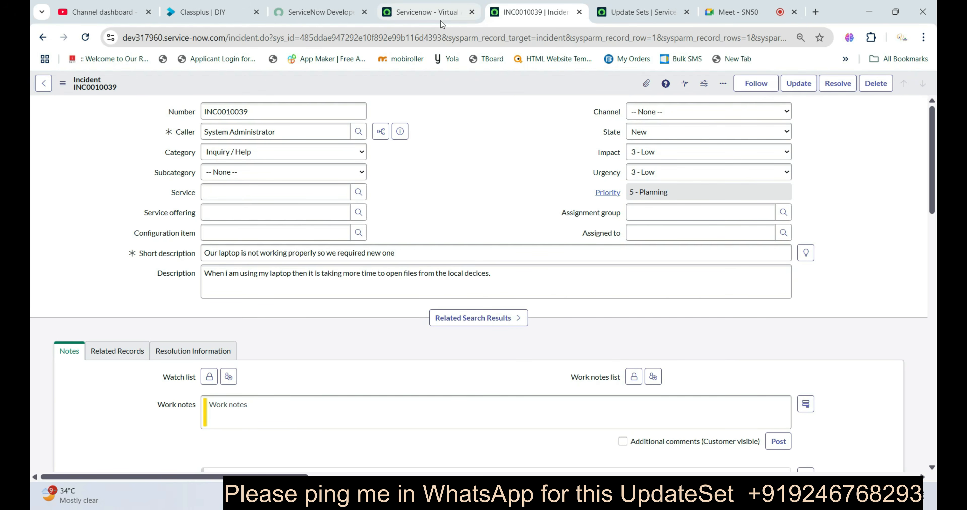
Step: Return to the full incident list and copy the record number INC0009005
{"action": "left_click", "coordinate": [44, 37]}
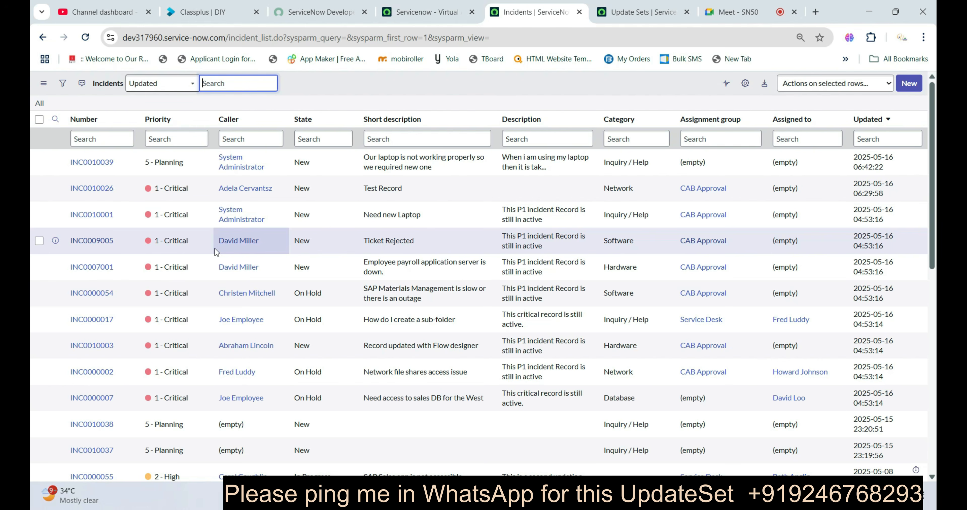
{"action": "left_click_drag", "start_coordinate": [120, 243], "coordinate": [70, 246]}
{"action": "key", "text": "ctrl+c"}
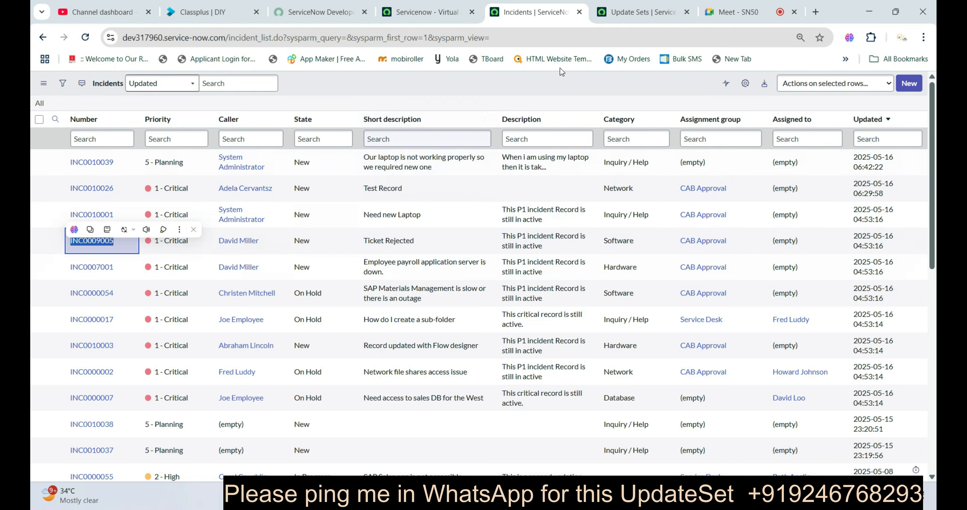
Step: Close the previous test chat window and launch a new test of the Incident create or Update topic
{"action": "left_click", "coordinate": [618, 13]}
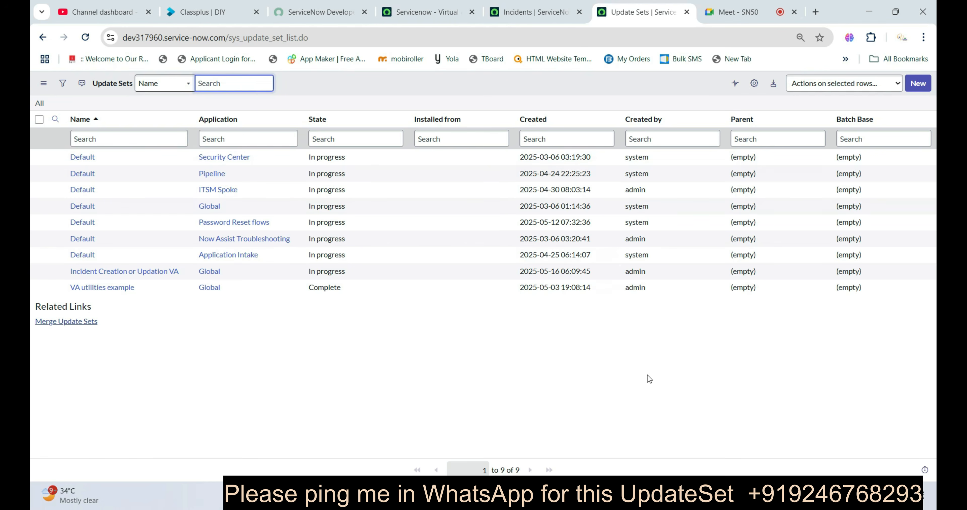
{"action": "mouse_move", "coordinate": [647, 501]}
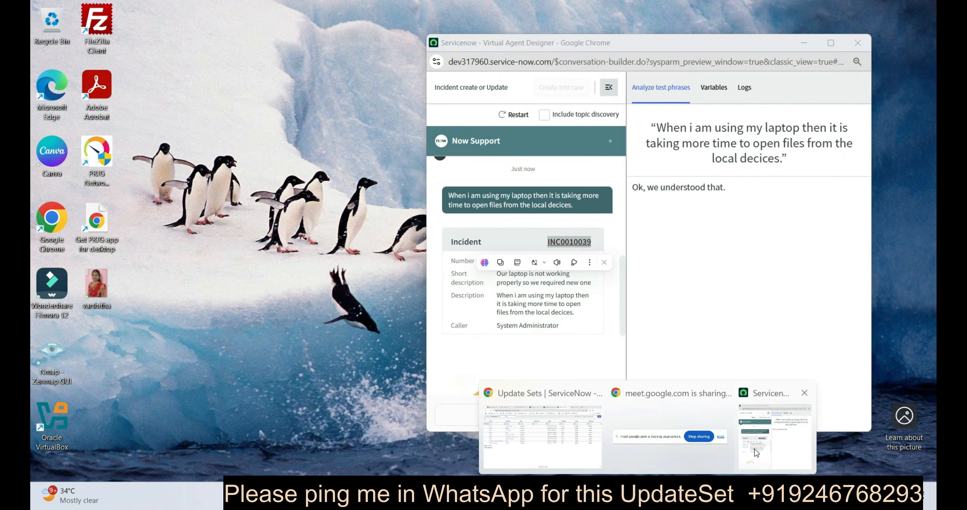
{"action": "left_click", "coordinate": [754, 450]}
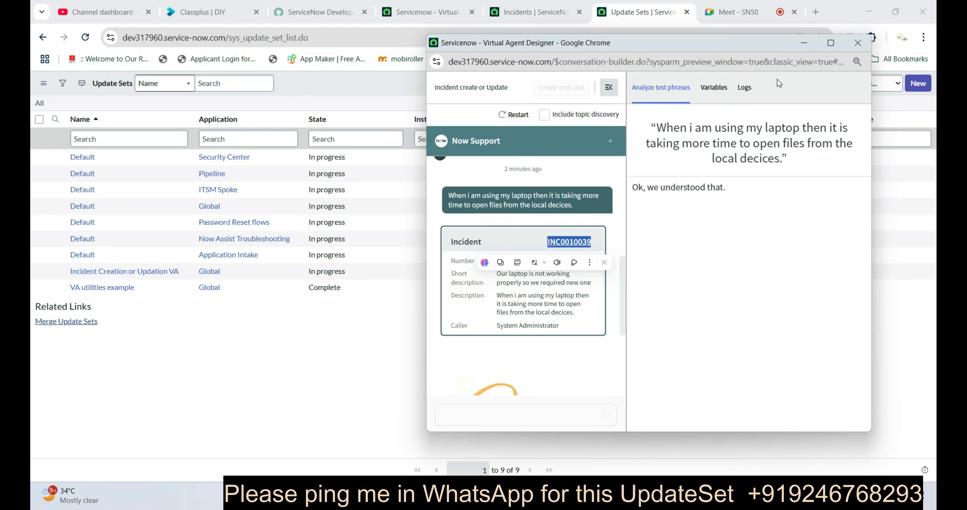
{"action": "left_click", "coordinate": [858, 49]}
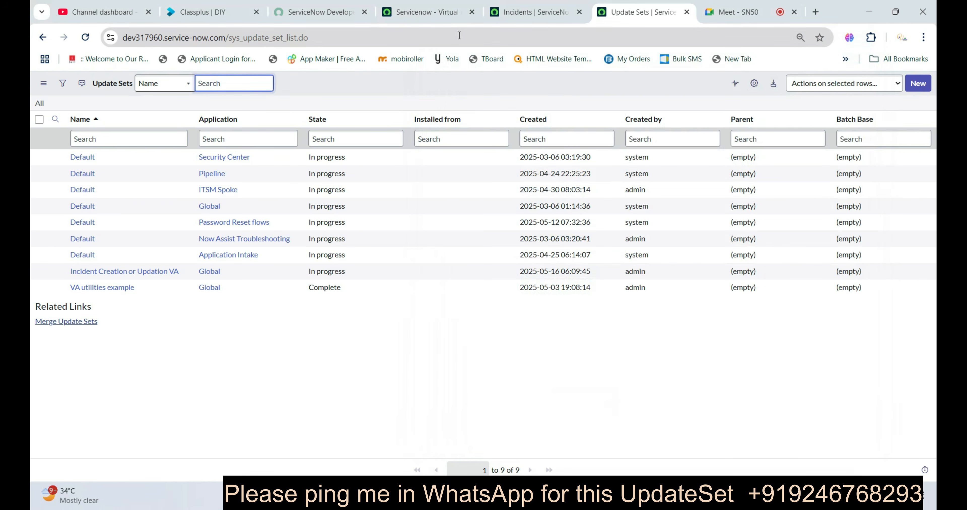
{"action": "left_click", "coordinate": [432, 13]}
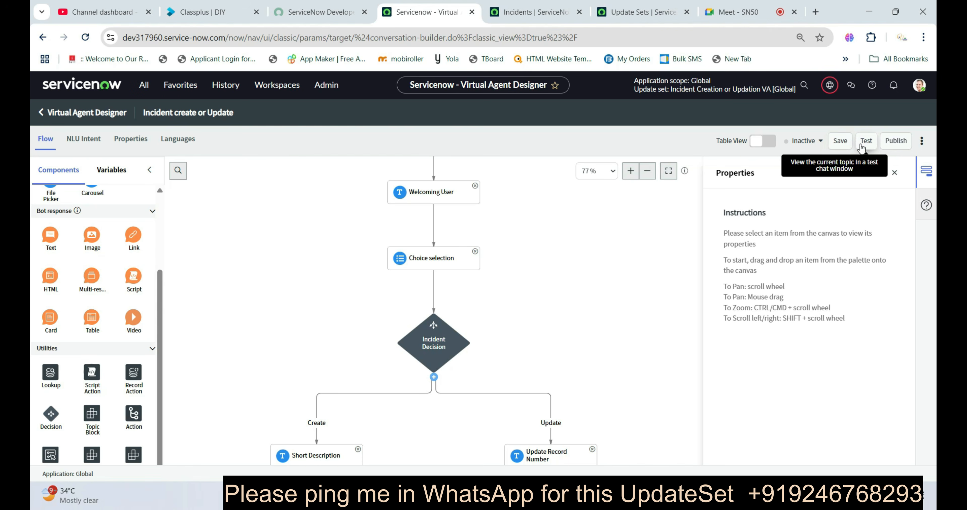
{"action": "left_click", "coordinate": [841, 148]}
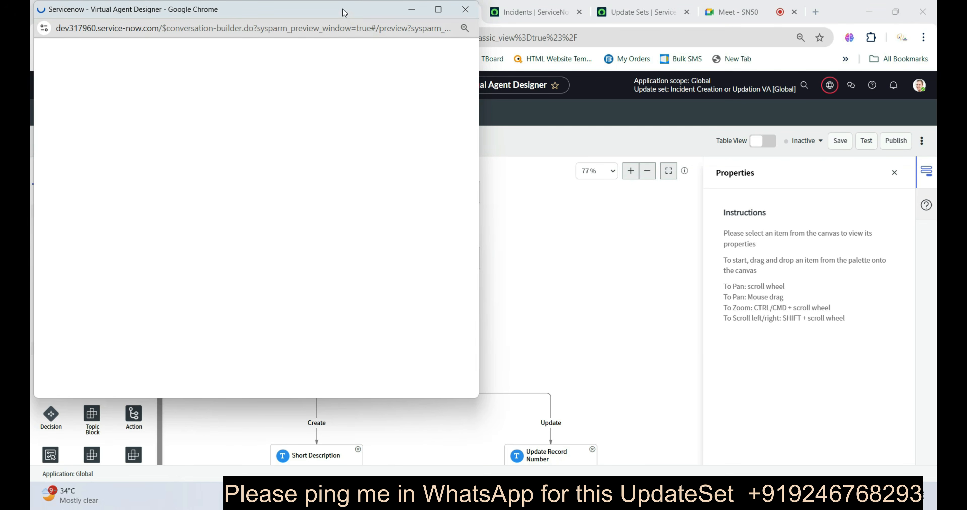
{"action": "left_click_drag", "start_coordinate": [347, 13], "coordinate": [800, 102]}
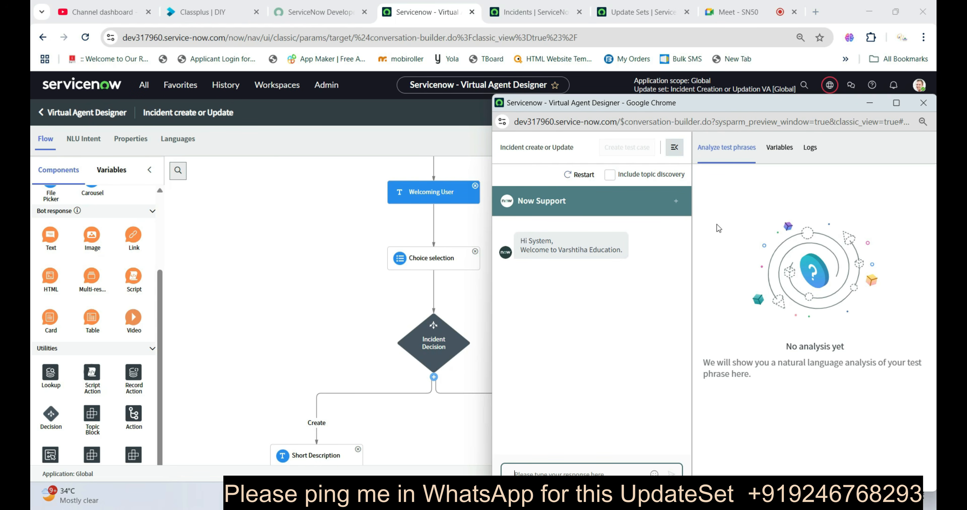
Step: Greet the virtual agent with "hi" in the test chat and choose Update Existing Incident
{"action": "type", "text": "hi"}
{"action": "key", "text": "Return"}
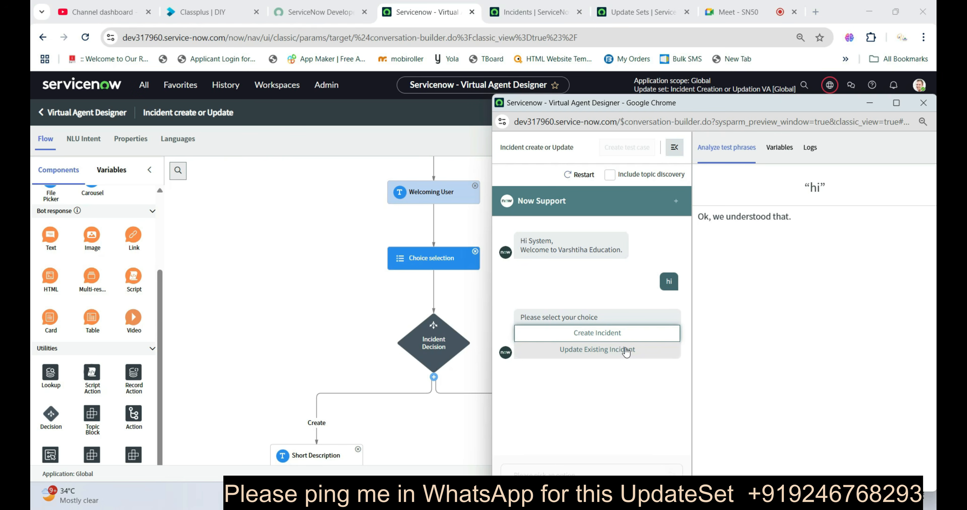
{"action": "left_click", "coordinate": [610, 352]}
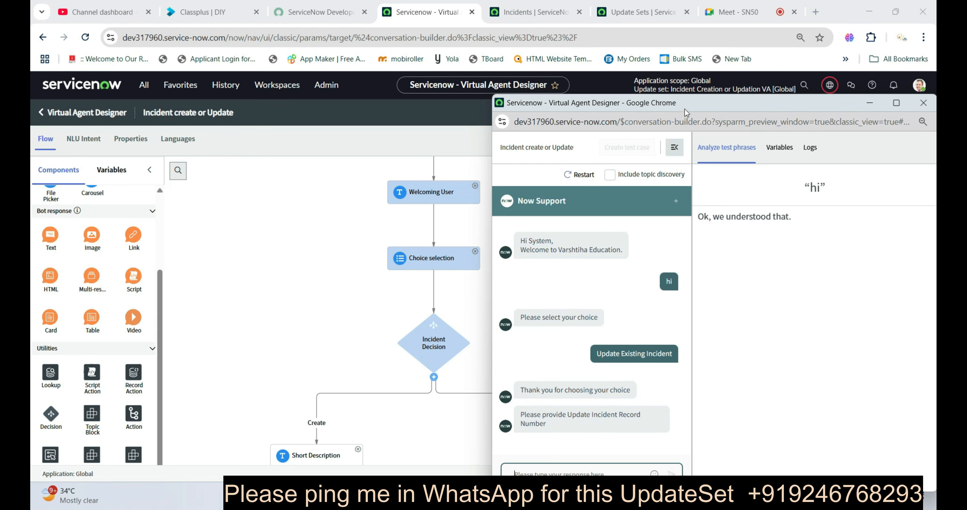
Step: Provide the copied number INC0009005 as the incident to update and choose Short description as the update field
{"action": "left_click_drag", "start_coordinate": [685, 105], "coordinate": [674, 55]}
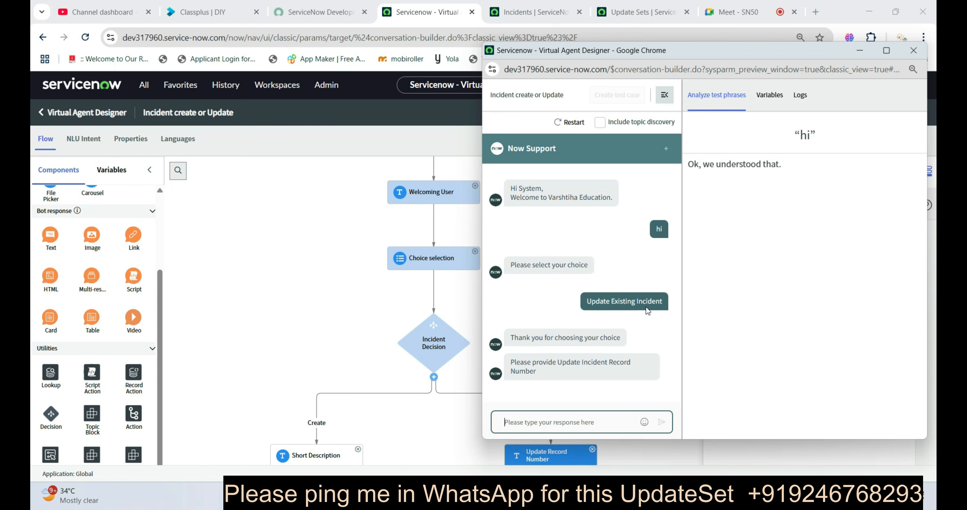
{"action": "key", "text": "ctrl+v"}
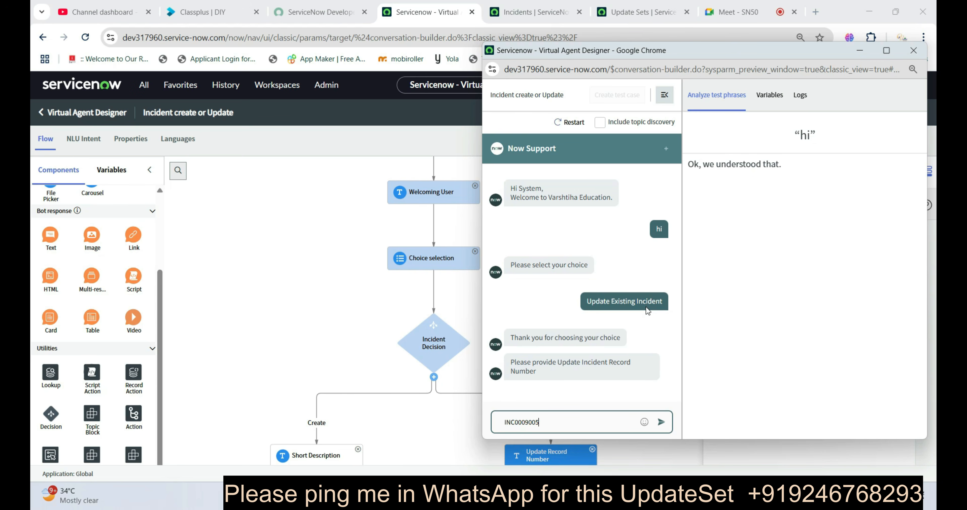
{"action": "key", "text": "Return"}
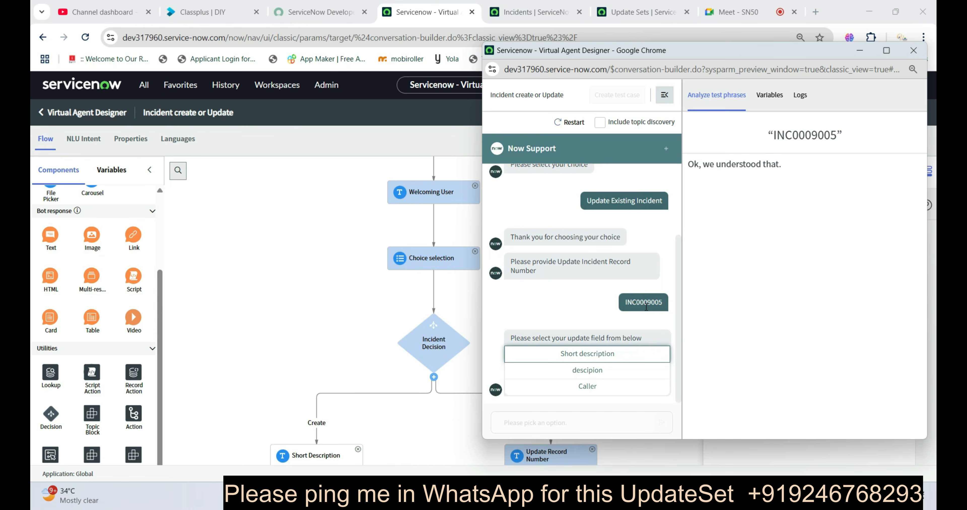
{"action": "left_click", "coordinate": [605, 356]}
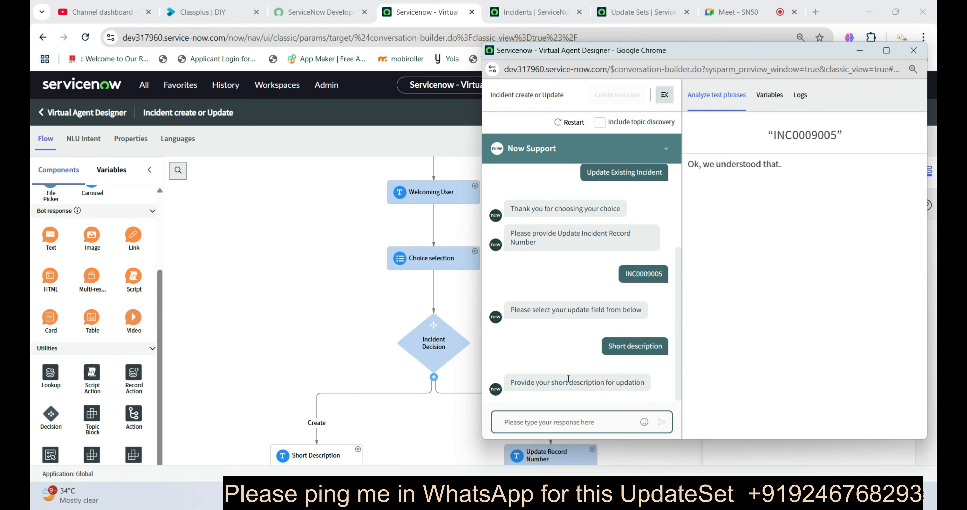
Step: Send "This short description is update from the VA" as the new short description in the test chat
{"action": "type", "text": "This"}
{"action": "type", "text": " short descritio"}
{"action": "type", "text": "tin is"}
{"action": "key", "text": "BackSpace"}
{"action": "key", "text": "BackSpace"}
{"action": "type", "text": "on is update fromt he"}
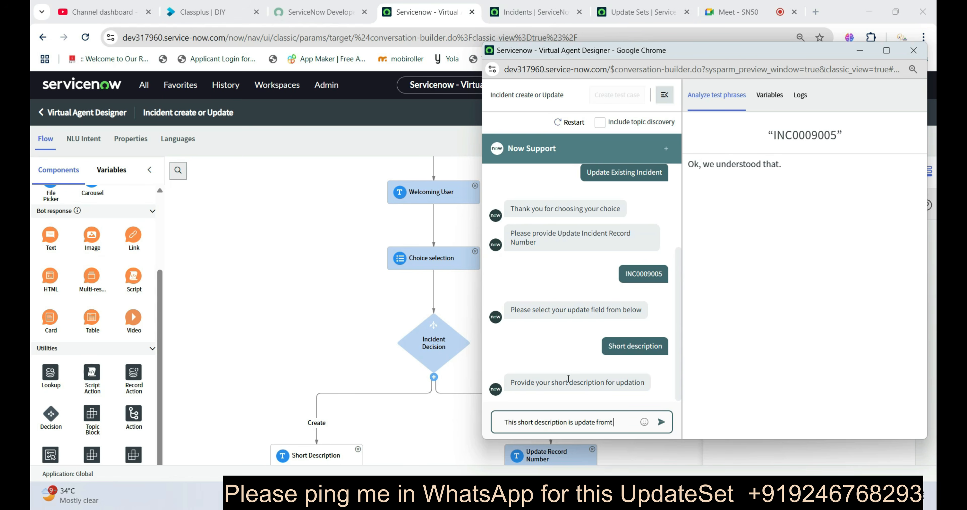
{"action": "key", "text": "BackSpace"}
{"action": "type", "text": "the V"}
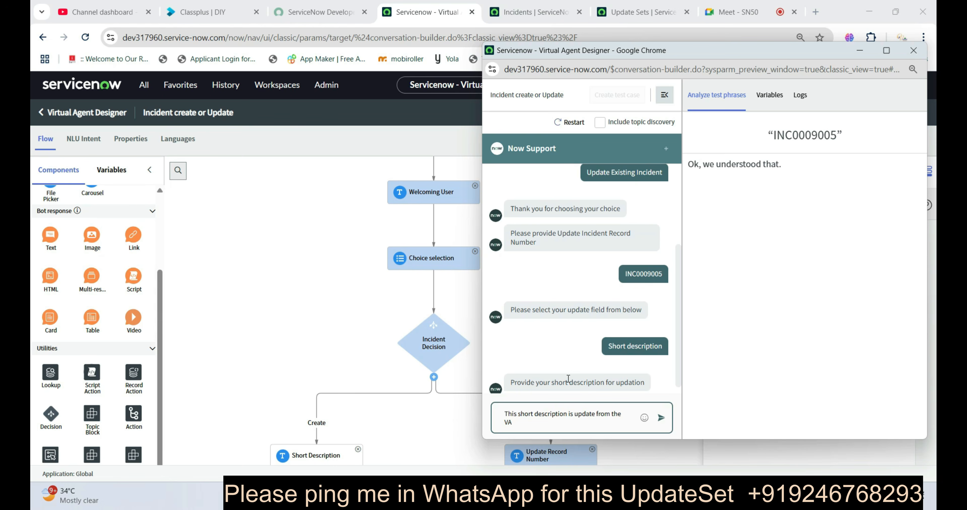
{"action": "type", "text": "A"}
{"action": "key", "text": "Return"}
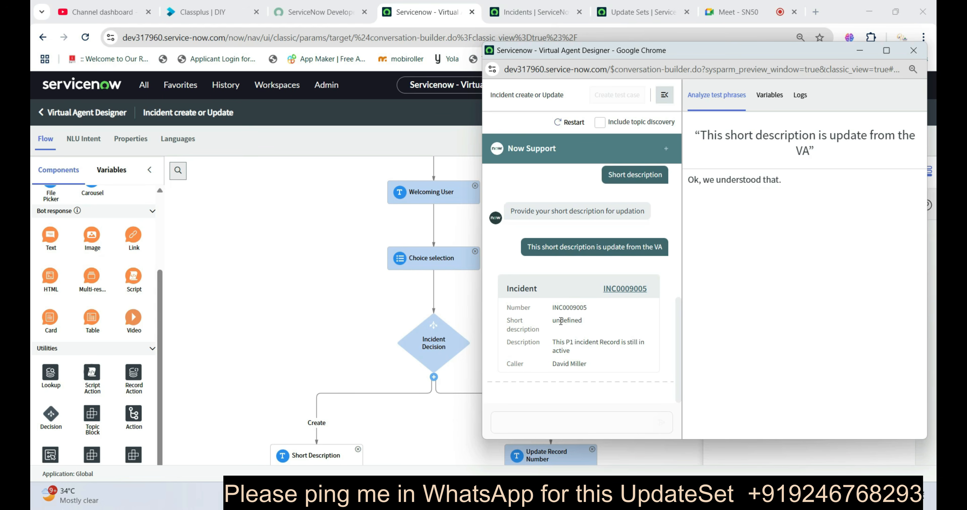
Step: Return to the topic flow and check the User short desc node's variable name in the Short description updation branch
{"action": "left_click_drag", "start_coordinate": [792, 57], "coordinate": [630, 64]}
{"action": "left_click", "coordinate": [753, 59]}
{"action": "scroll", "coordinate": [586, 295], "scroll_direction": "down", "scroll_amount": 2}
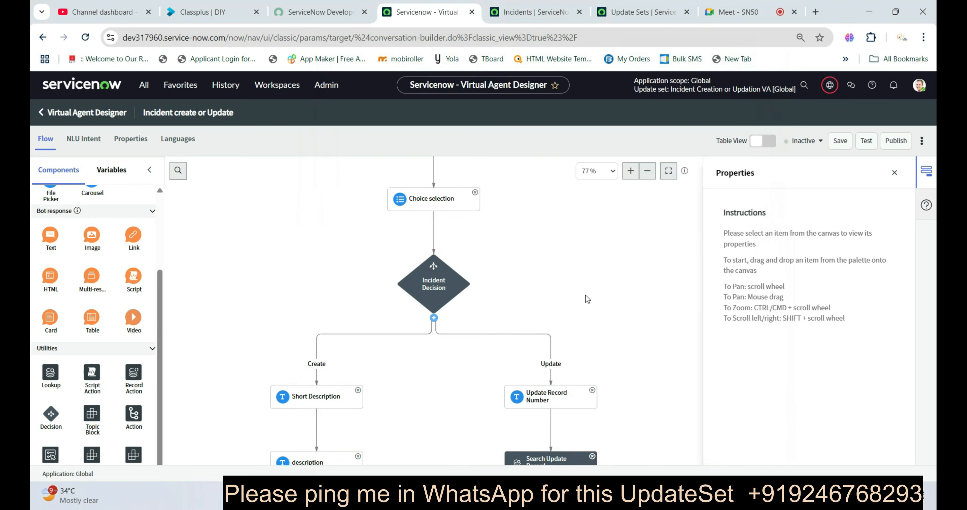
{"action": "scroll", "coordinate": [587, 297], "scroll_direction": "down", "scroll_amount": 4}
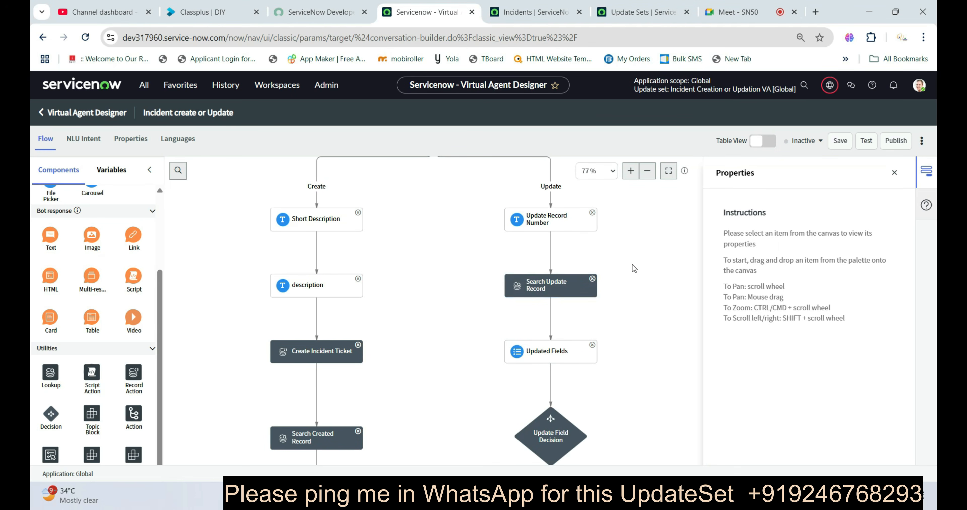
{"action": "scroll", "coordinate": [420, 315], "scroll_direction": "down", "scroll_amount": 4}
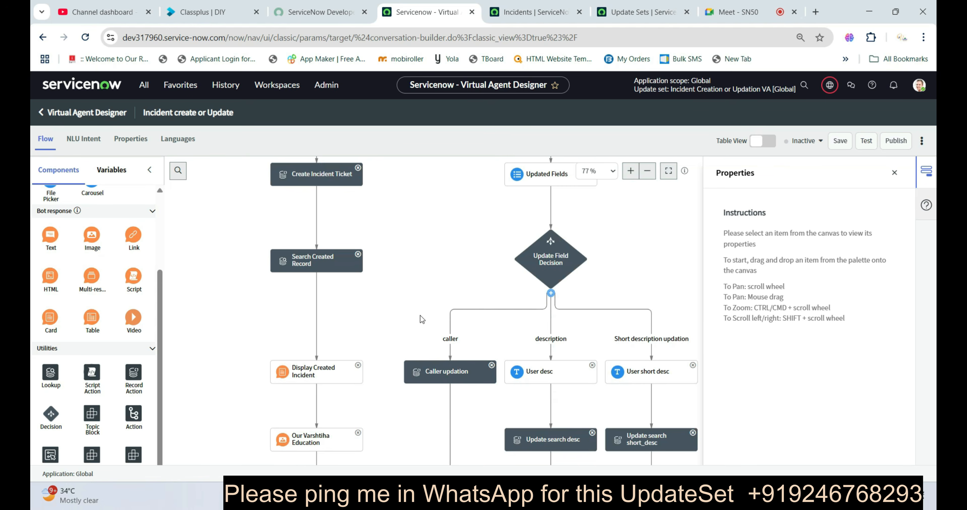
{"action": "scroll", "coordinate": [419, 313], "scroll_direction": "down", "scroll_amount": 1}
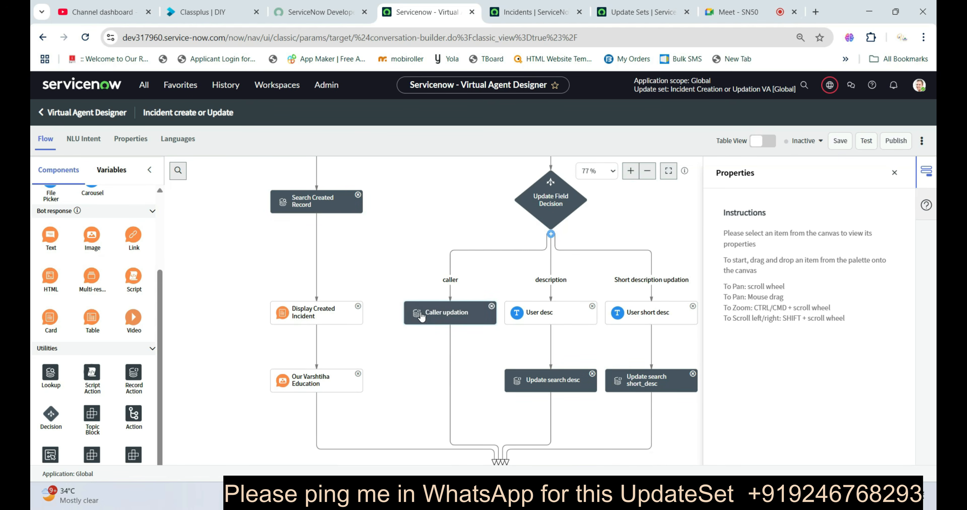
{"action": "left_click", "coordinate": [643, 317]}
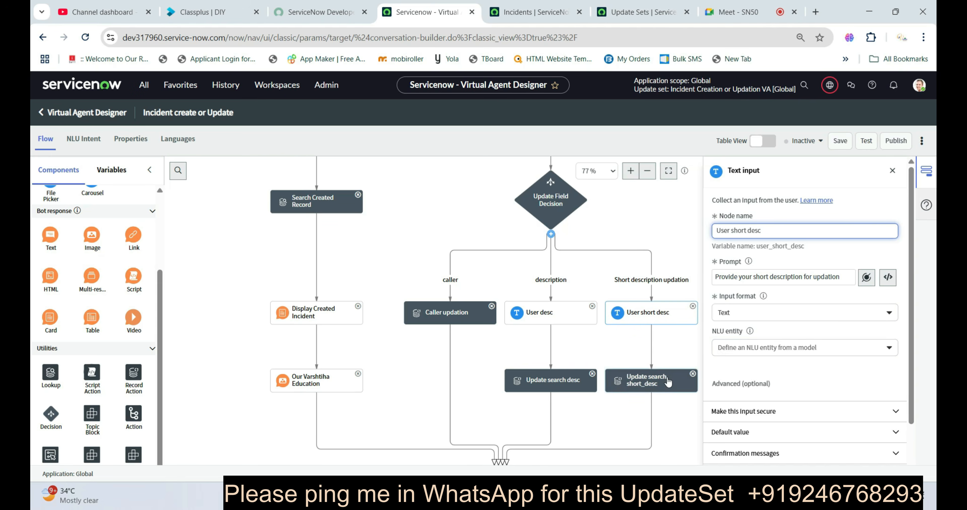
Step: In the Update search short_desc node, replace the Short description value with the User Short Desc input variable and save the field values
{"action": "left_click", "coordinate": [655, 382]}
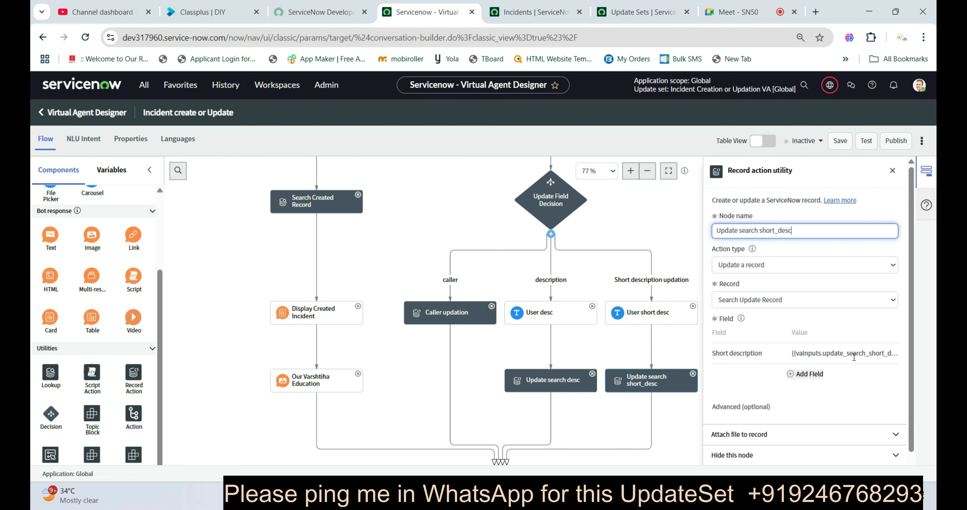
{"action": "left_click", "coordinate": [802, 374]}
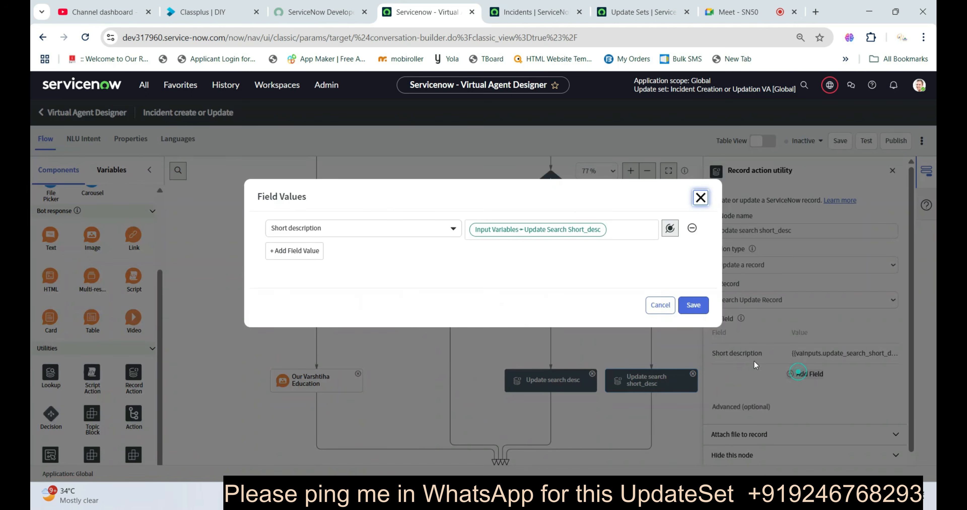
{"action": "left_click", "coordinate": [627, 227]}
{"action": "key", "text": "BackSpace"}
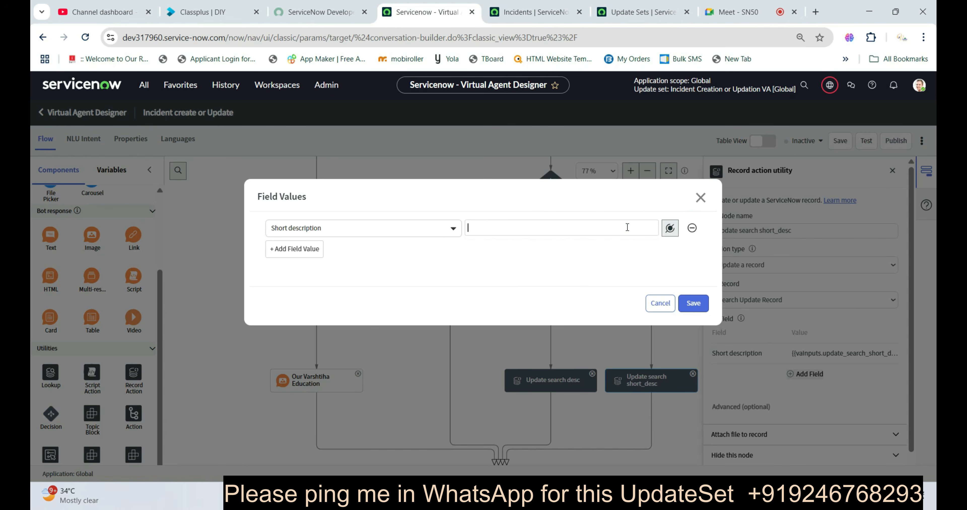
{"action": "left_click", "coordinate": [670, 229]}
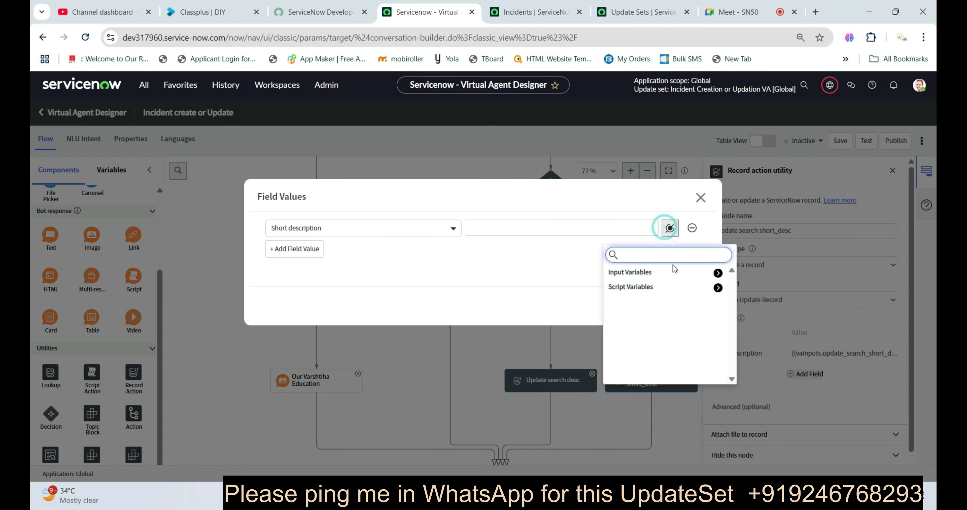
{"action": "left_click", "coordinate": [717, 274]}
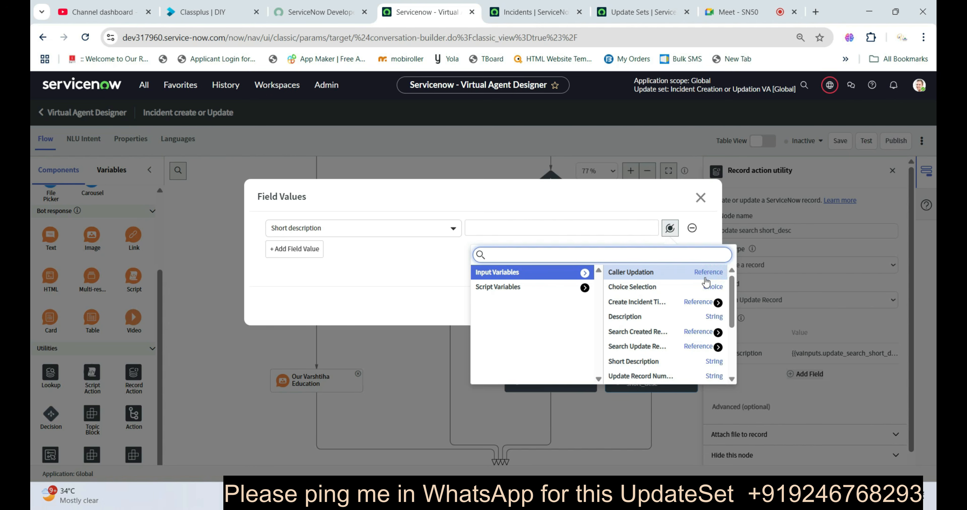
{"action": "type", "text": "user"}
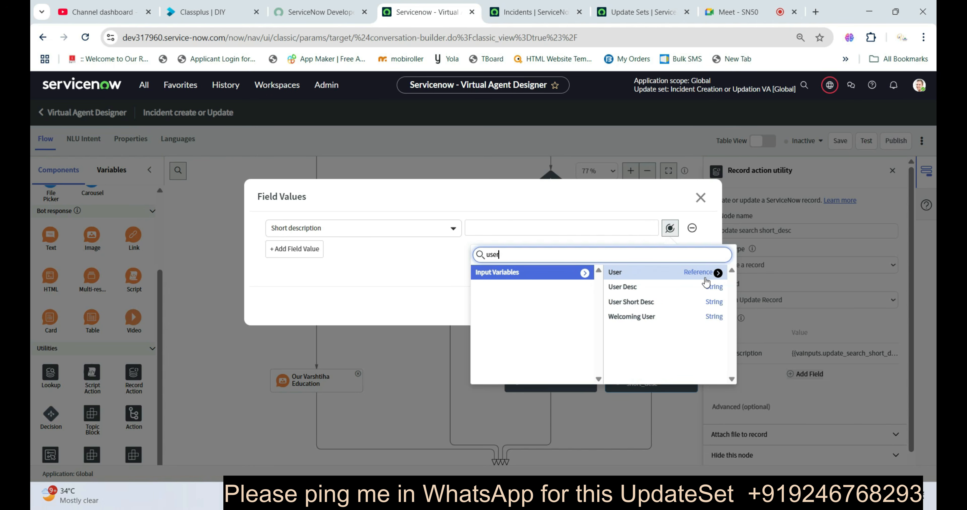
{"action": "left_click", "coordinate": [628, 302]}
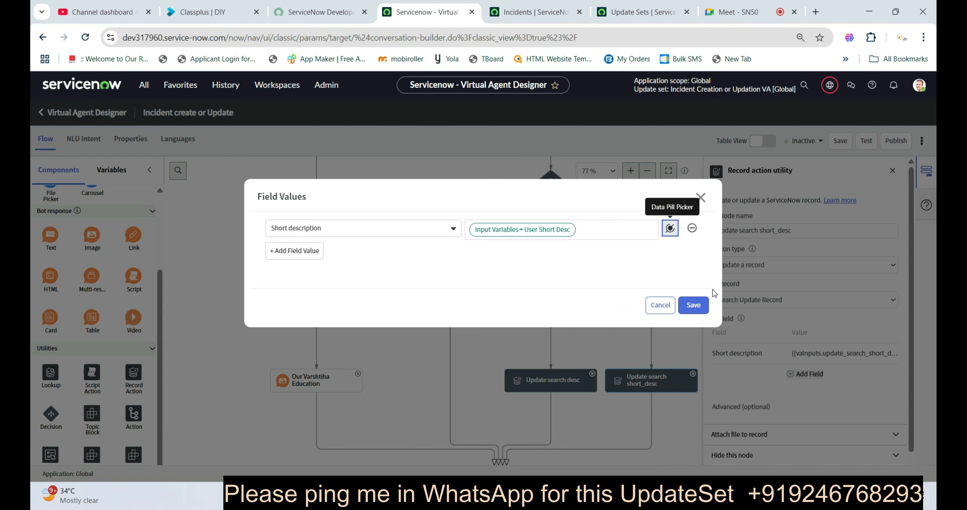
{"action": "left_click", "coordinate": [696, 306]}
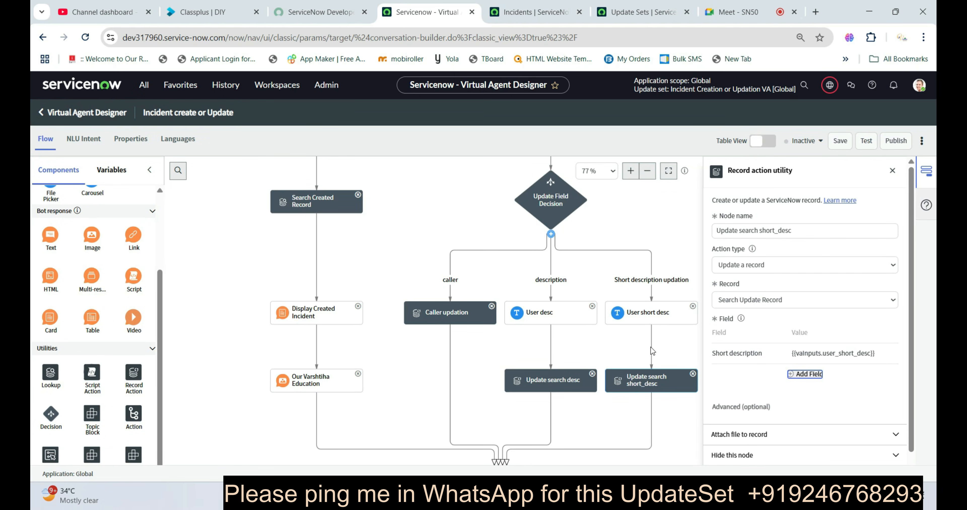
Step: Check the Update search desc node's Description mapping against the User desc node's variable name and save the field values
{"action": "left_click", "coordinate": [552, 384]}
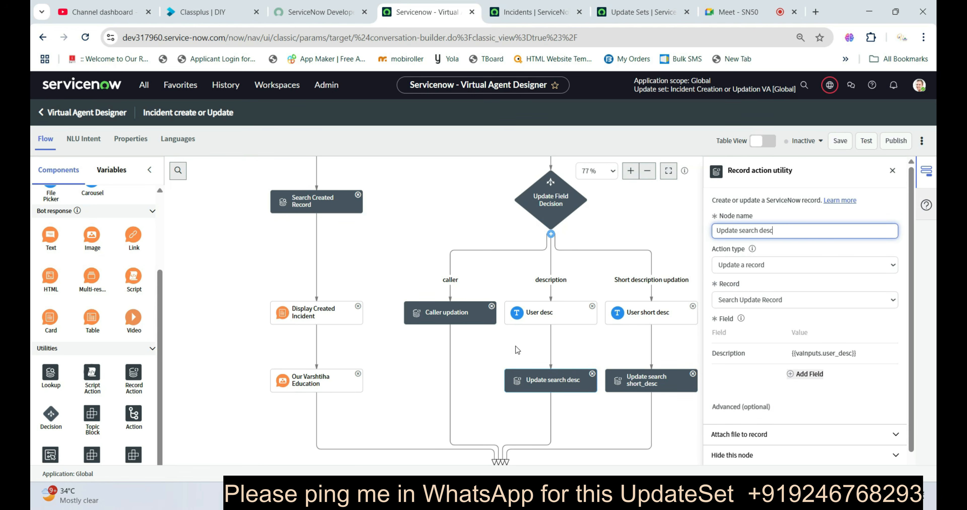
{"action": "left_click", "coordinate": [522, 314]}
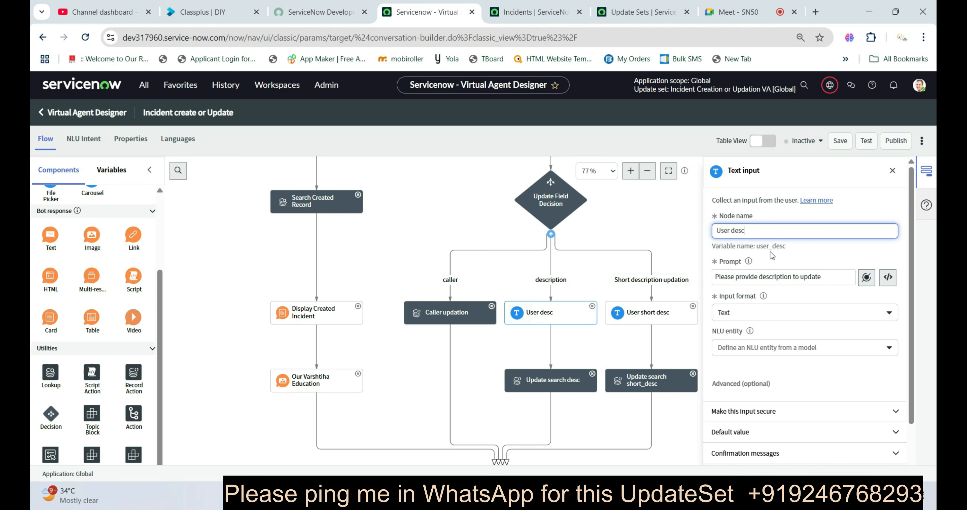
{"action": "left_click", "coordinate": [555, 388]}
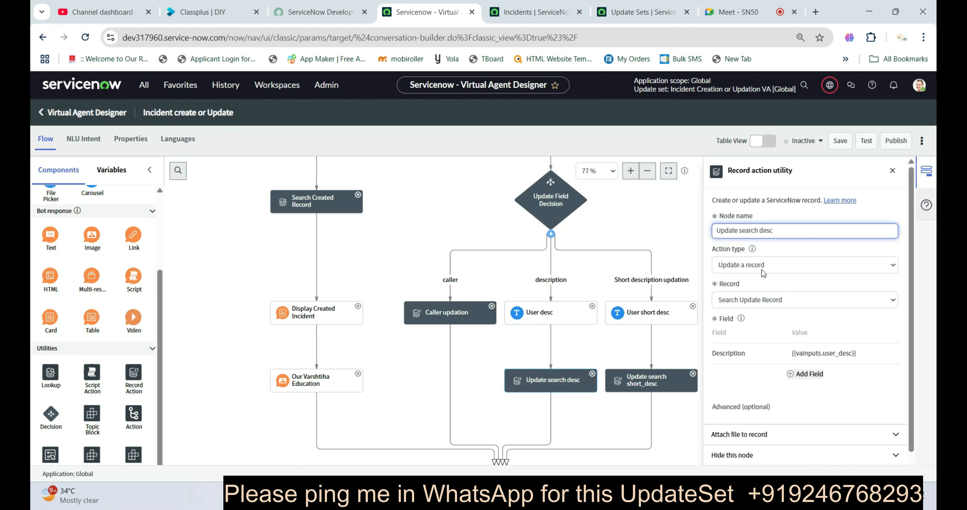
{"action": "left_click", "coordinate": [808, 374]}
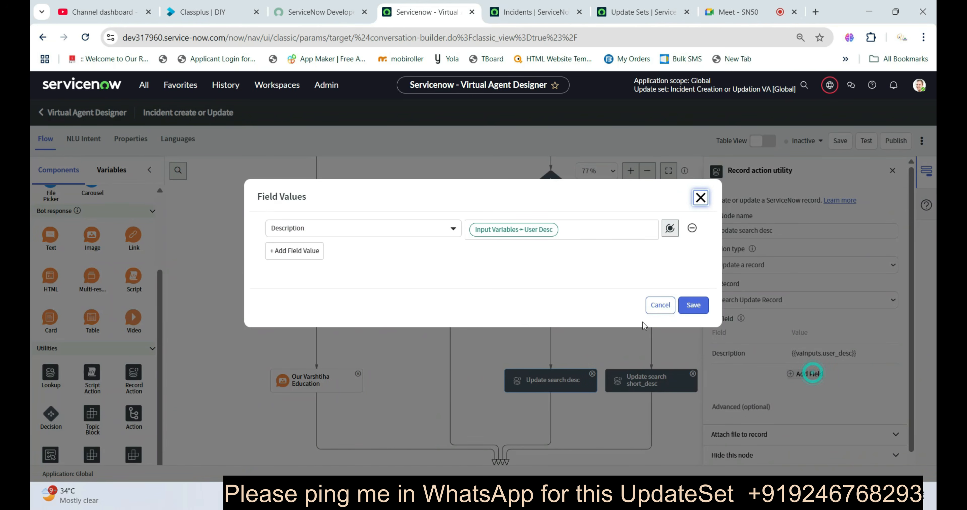
{"action": "left_click", "coordinate": [694, 305]}
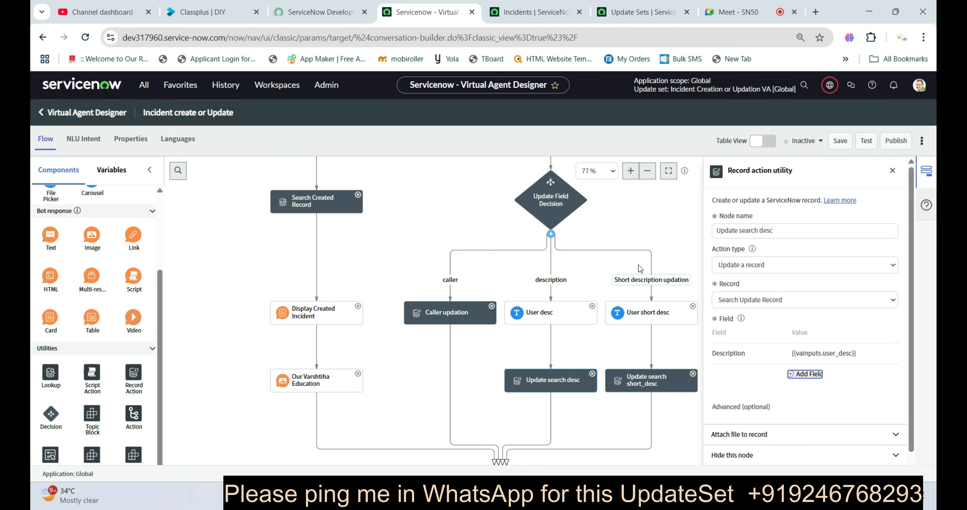
Step: Save the topic and open a test conversation in a window placed beside the flow
{"action": "left_click_drag", "start_coordinate": [647, 224], "coordinate": [646, 248]}
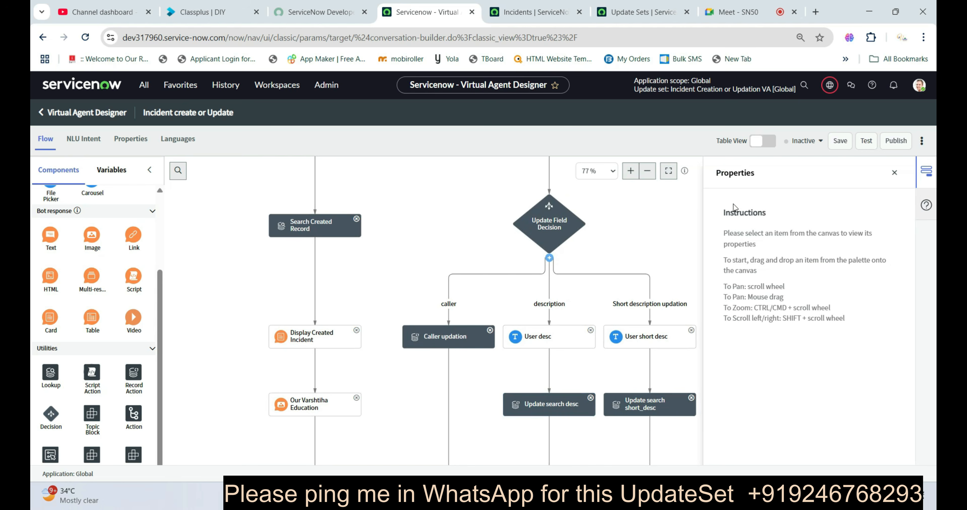
{"action": "left_click", "coordinate": [840, 142]}
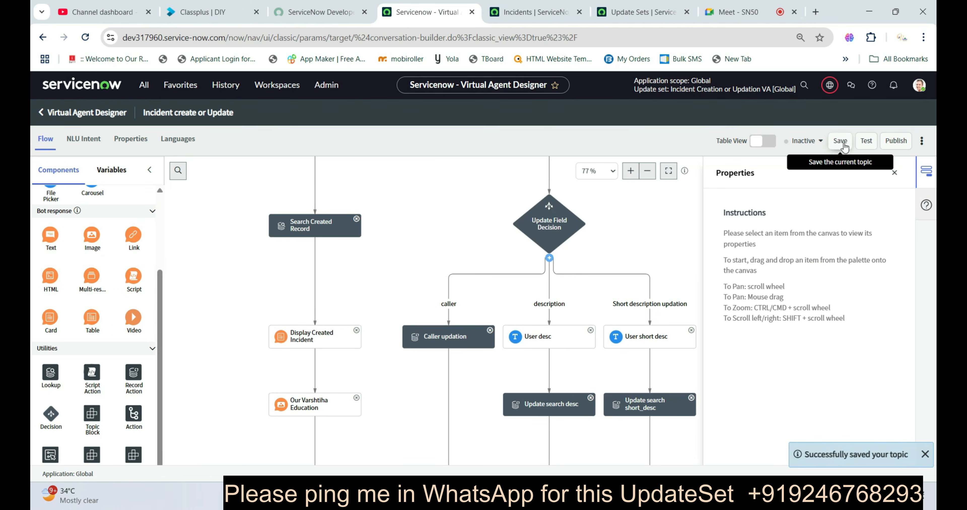
{"action": "left_click", "coordinate": [861, 145]}
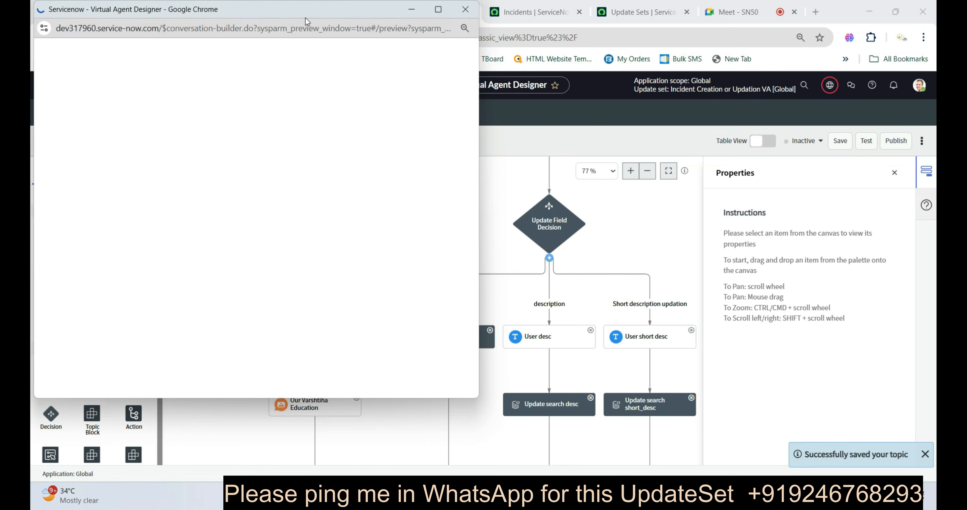
{"action": "left_click_drag", "start_coordinate": [300, 11], "coordinate": [761, 105]}
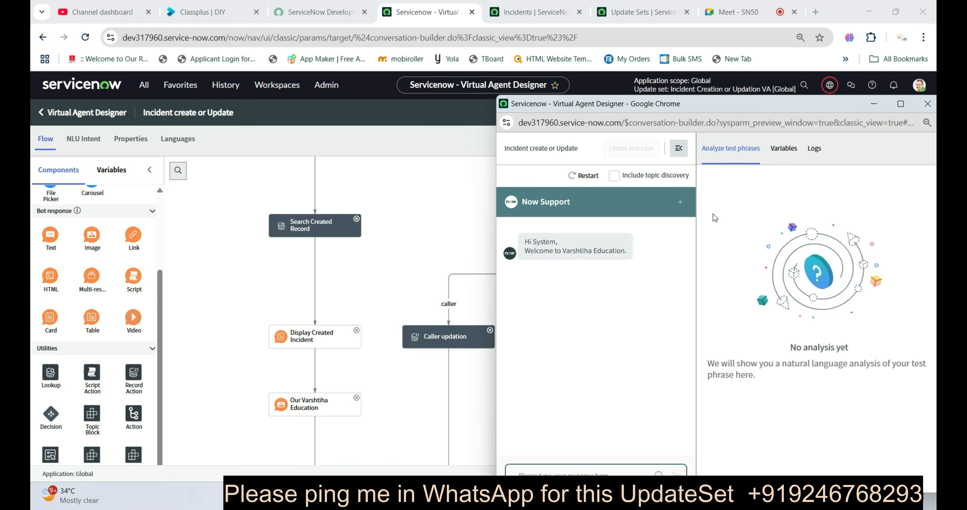
Step: Greet the agent with "hi", choose Update Existing Incident, provide INC0009005, and select Short description as the update field
{"action": "type", "text": "Hi"}
{"action": "key", "text": "Return"}
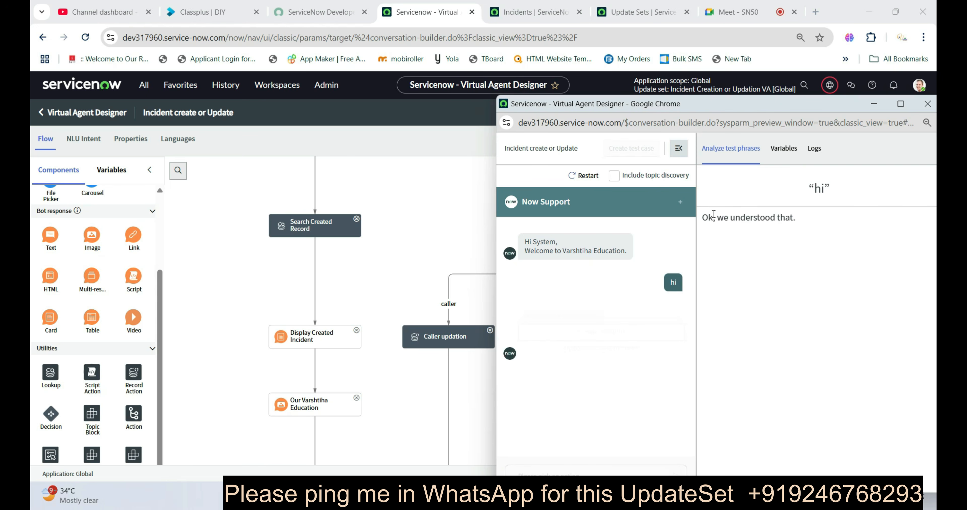
{"action": "left_click", "coordinate": [605, 354]}
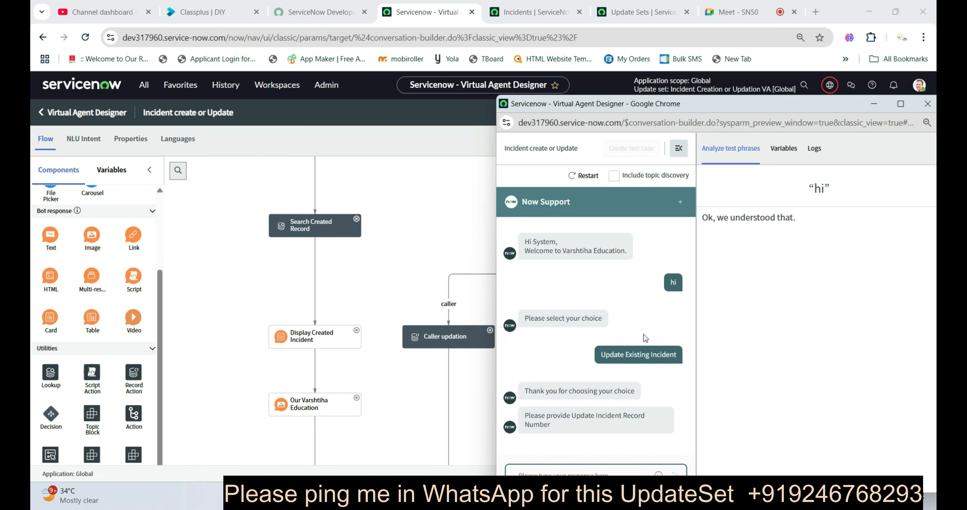
{"action": "type", "text": "INC0009005"}
{"action": "key", "text": "Return"}
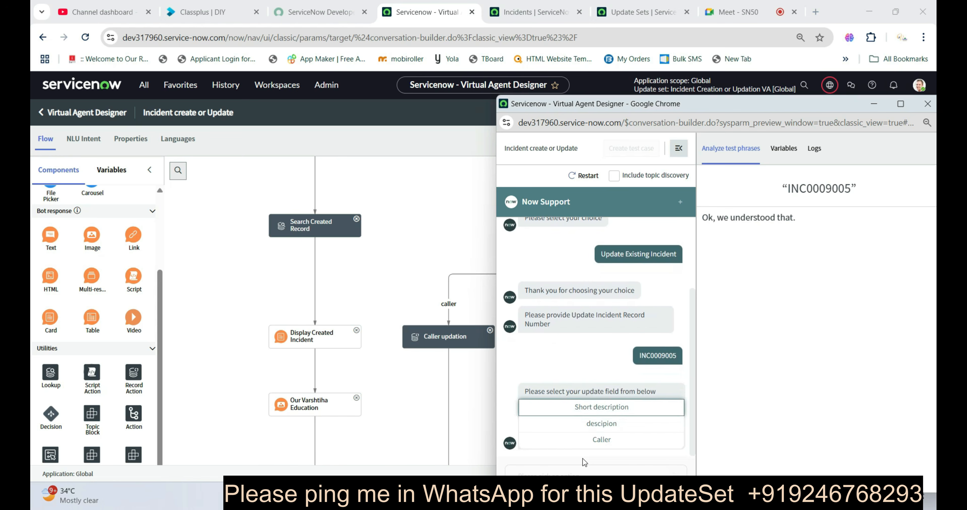
{"action": "left_click", "coordinate": [594, 408]}
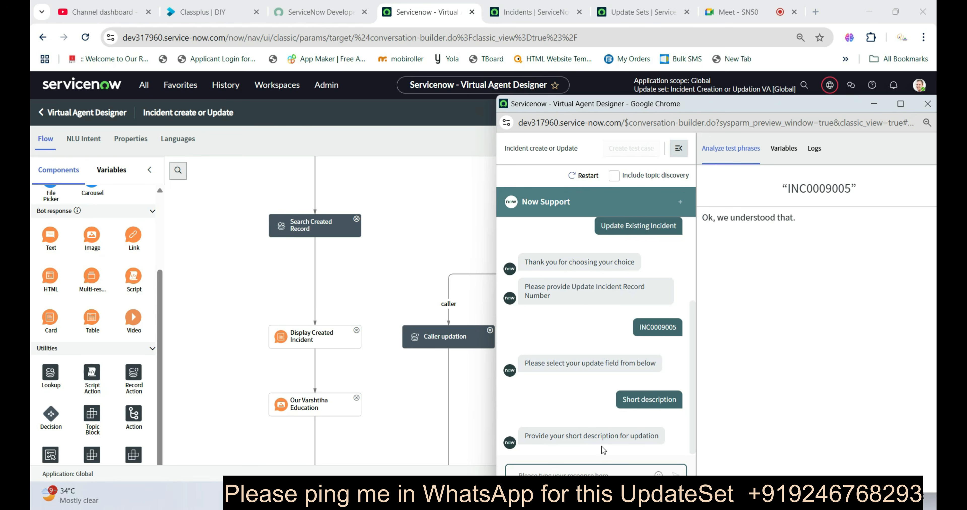
Step: Send "This is a short description updation through VA" as the incident's new short description
{"action": "type", "text": "This is a short descr"}
{"action": "type", "text": "iption updation through"}
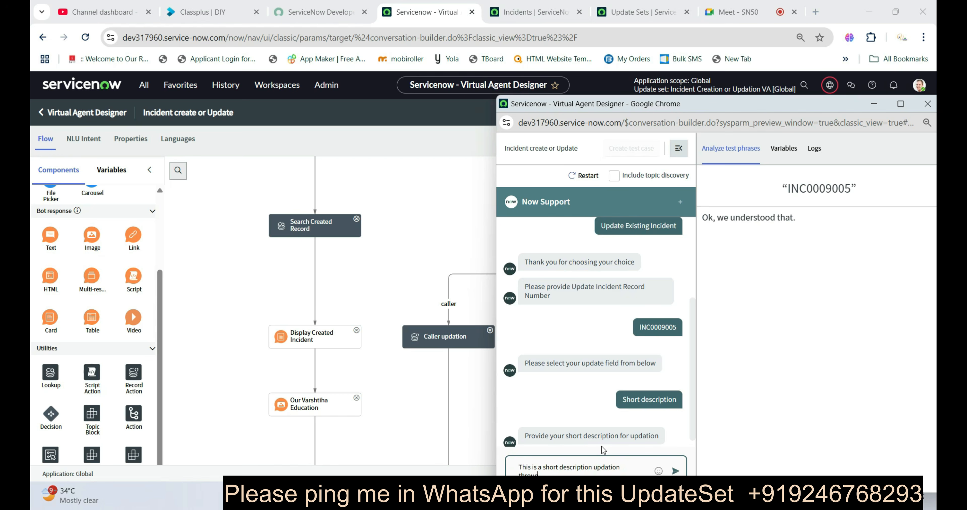
{"action": "type", "text": " VA"}
{"action": "key", "text": "Return"}
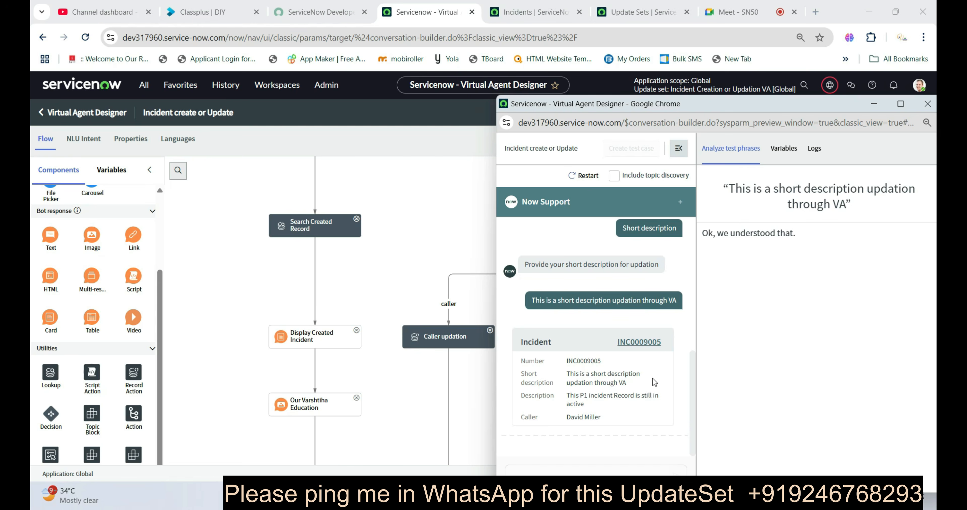
Step: Restart the test conversation, greet the agent with "hi", and choose Update Existing Incident
{"action": "left_click_drag", "start_coordinate": [811, 109], "coordinate": [640, 114]}
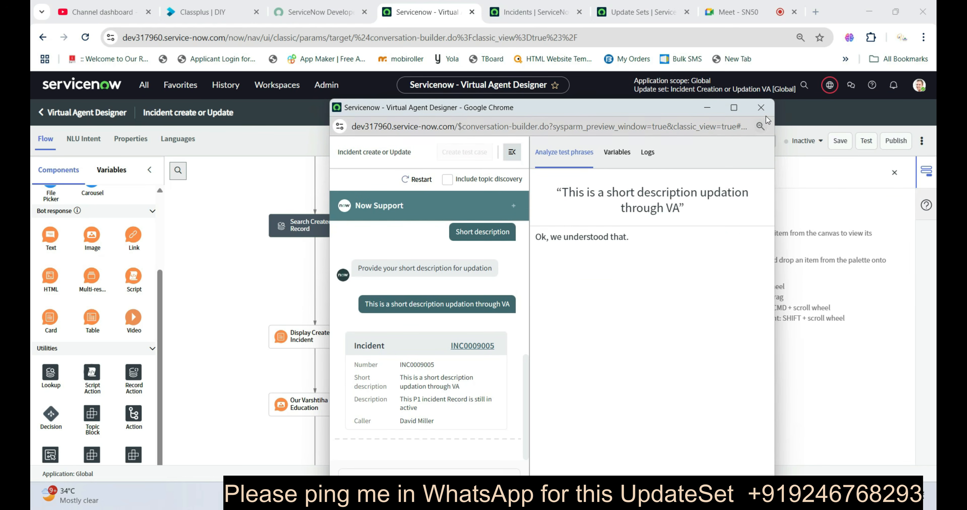
{"action": "left_click", "coordinate": [417, 179]}
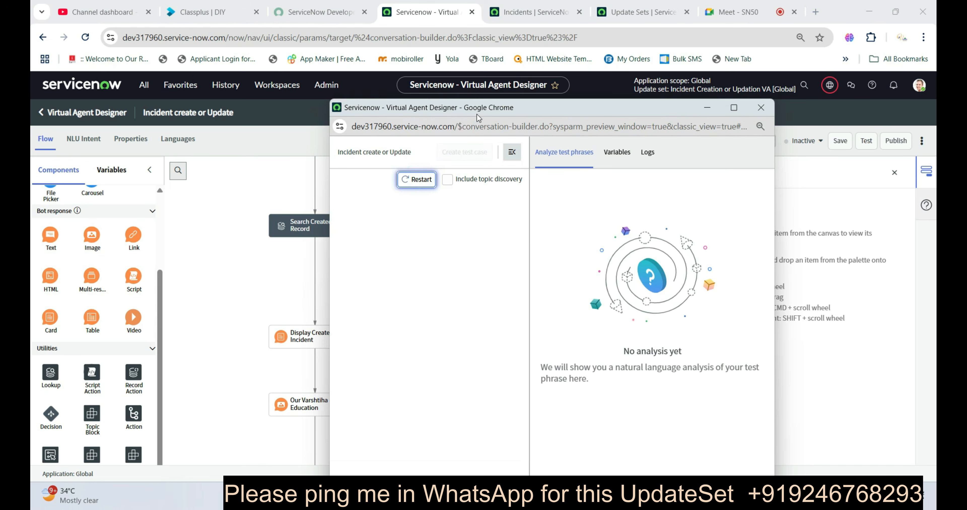
{"action": "left_click_drag", "start_coordinate": [479, 118], "coordinate": [672, 115]}
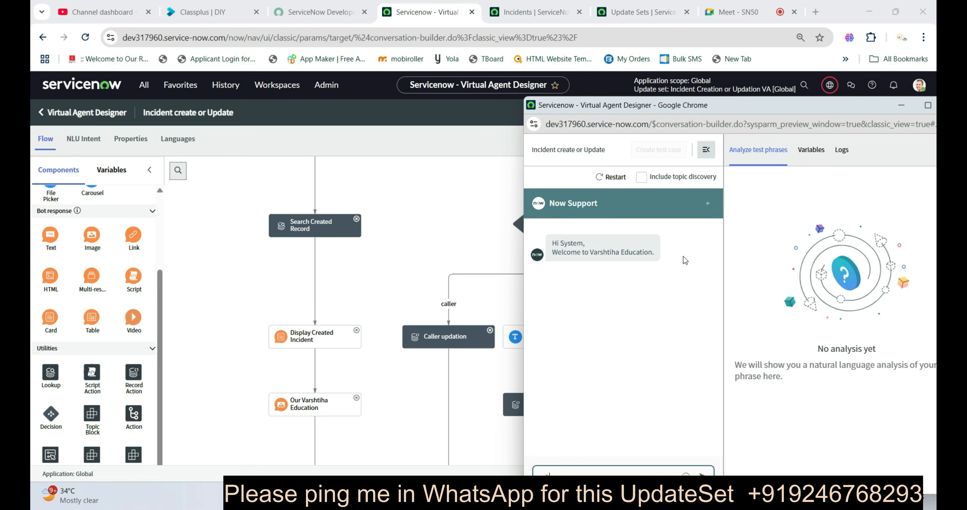
{"action": "key", "text": "Return"}
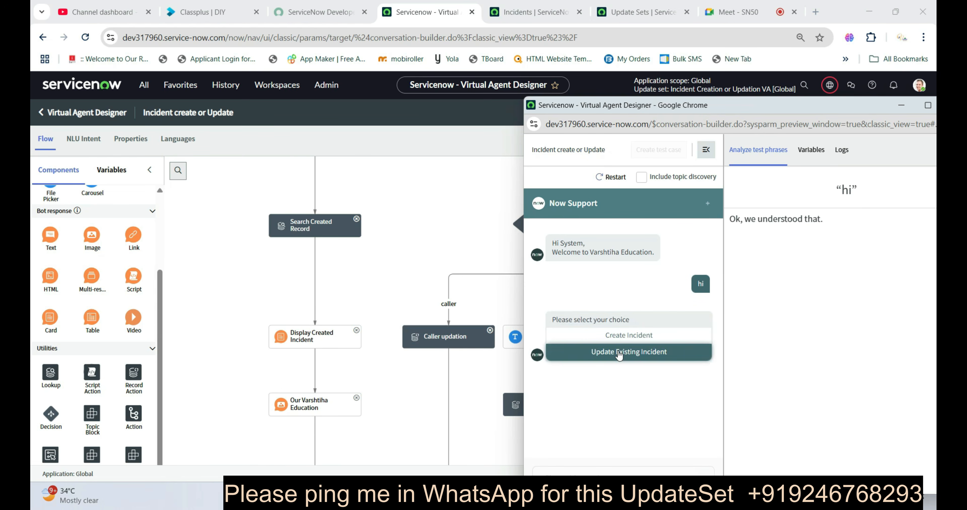
{"action": "left_click", "coordinate": [620, 356]}
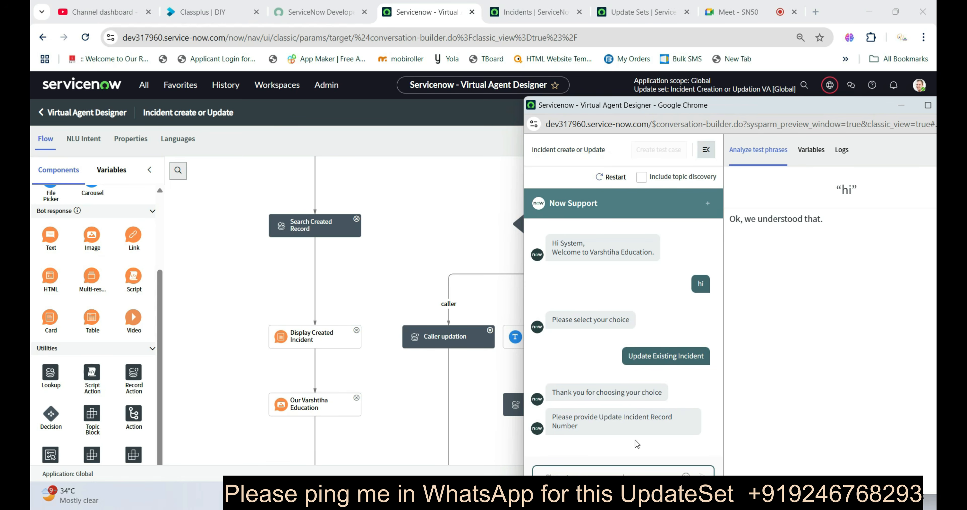
Step: For INC0009005, choose the descipion option and send "This is a updation of the description field value" as the new description
{"action": "type", "text": "INC0009005"}
{"action": "key", "text": "Return"}
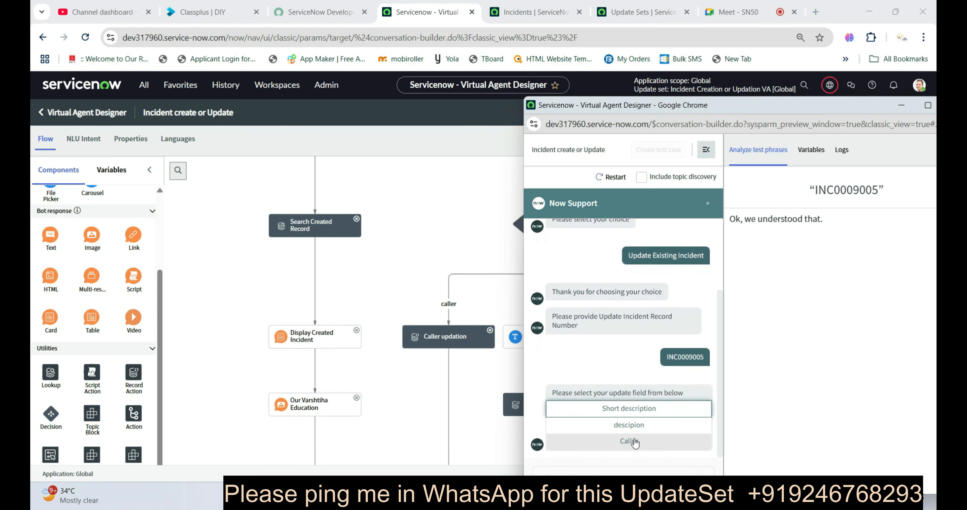
{"action": "left_click", "coordinate": [607, 425]}
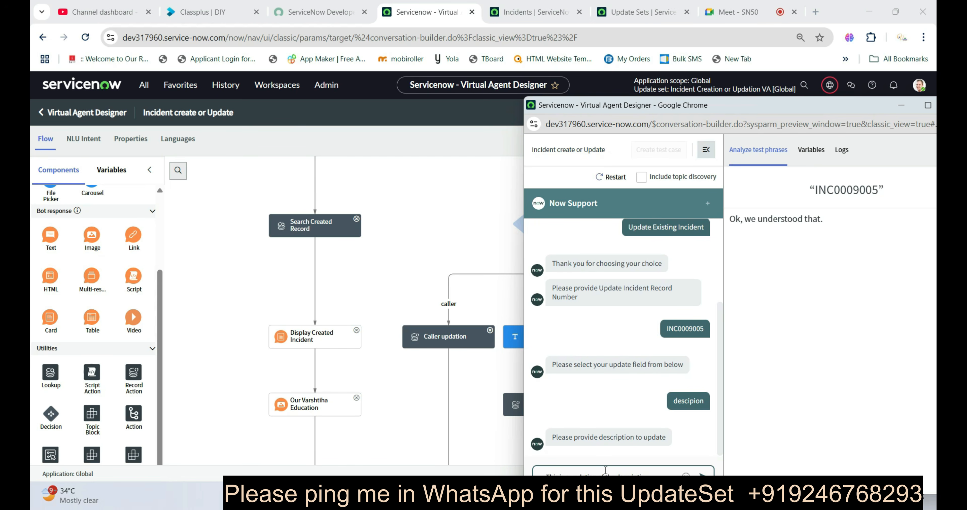
{"action": "type", "text": "d"}
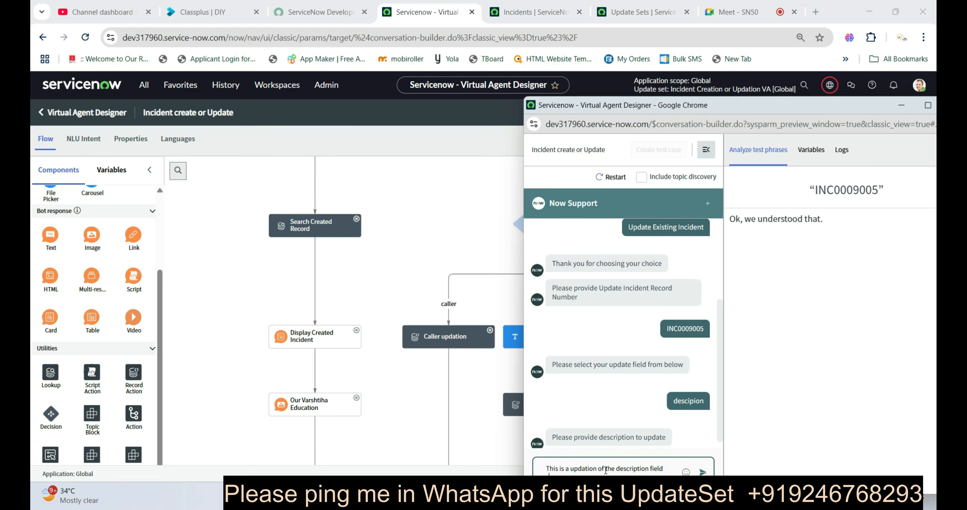
{"action": "type", "text": " svalue"}
{"action": "key", "text": "Return"}
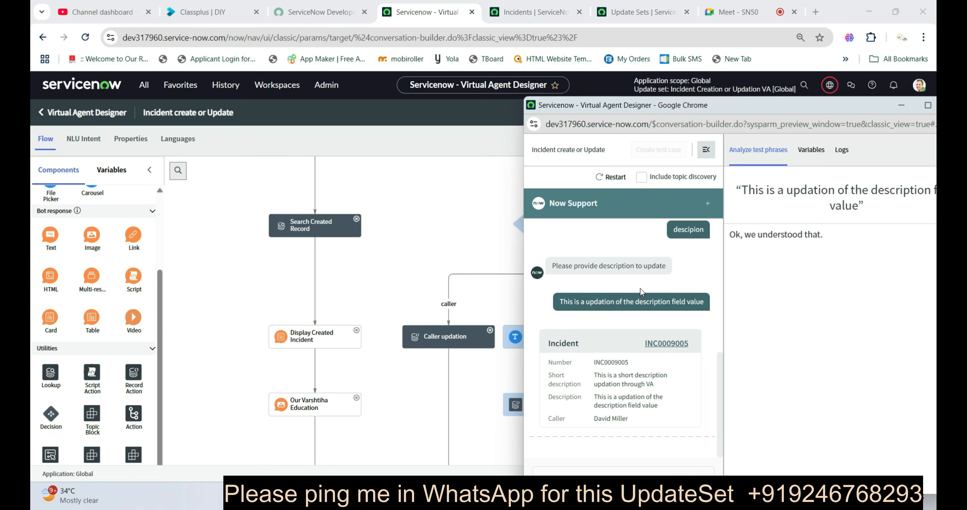
Step: Restart the test with "hi" and run Update Existing Incident for INC0009005 with Caller as the update field
{"action": "left_click", "coordinate": [608, 178]}
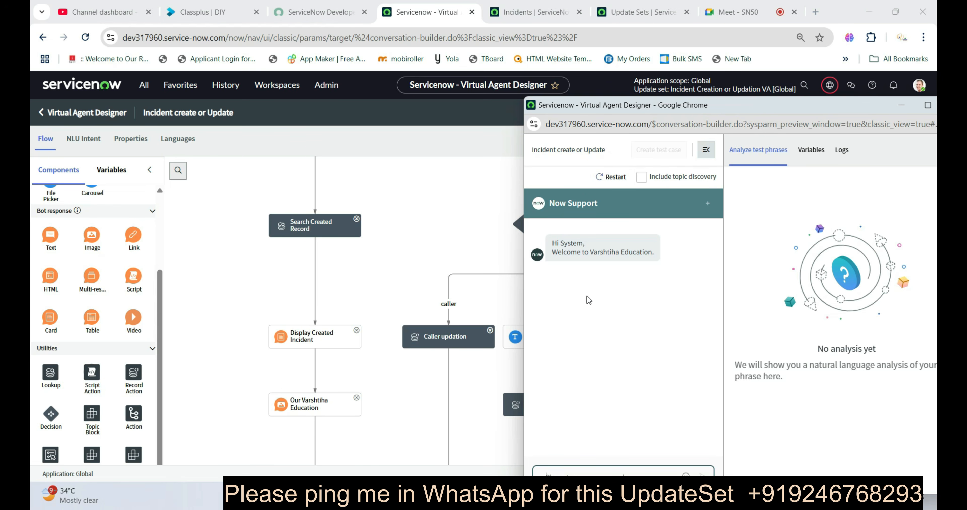
{"action": "key", "text": "Return"}
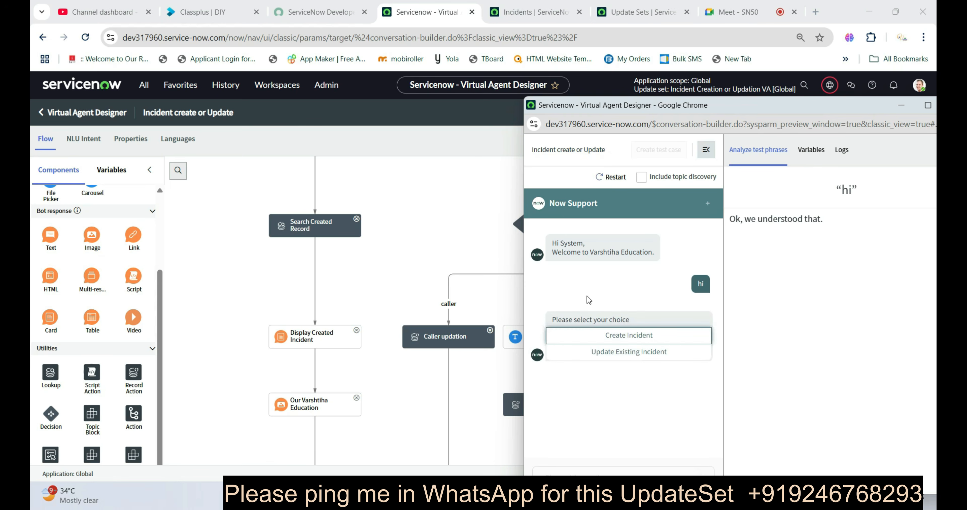
{"action": "left_click", "coordinate": [591, 353]}
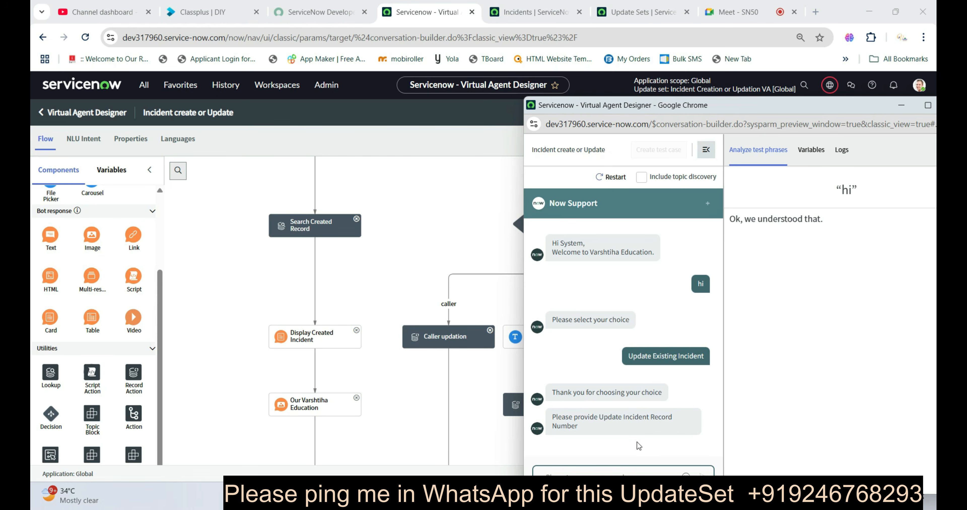
{"action": "type", "text": "INC0009005"}
{"action": "key", "text": "Return"}
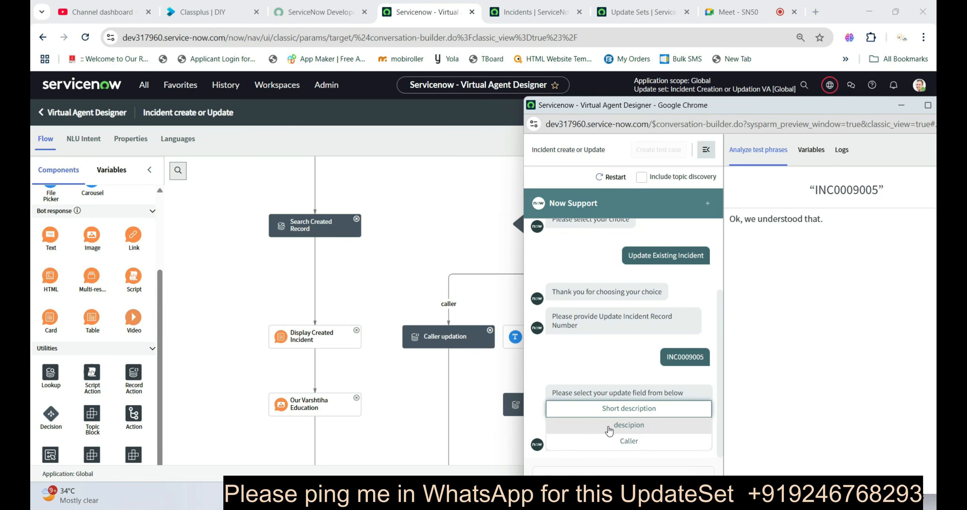
{"action": "left_click", "coordinate": [630, 446]}
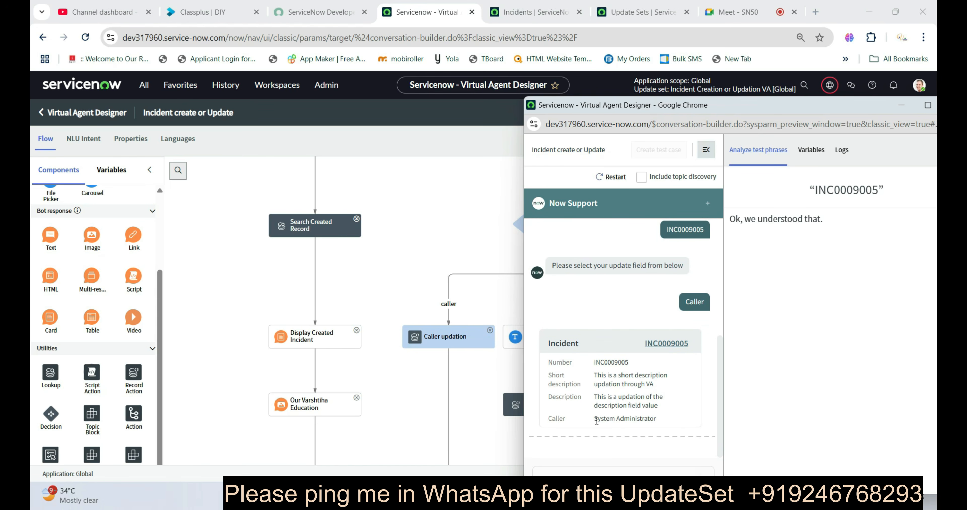
Step: Examine the Caller value on the displayed incident card and close the test window
{"action": "left_click_drag", "start_coordinate": [594, 419], "coordinate": [669, 422]}
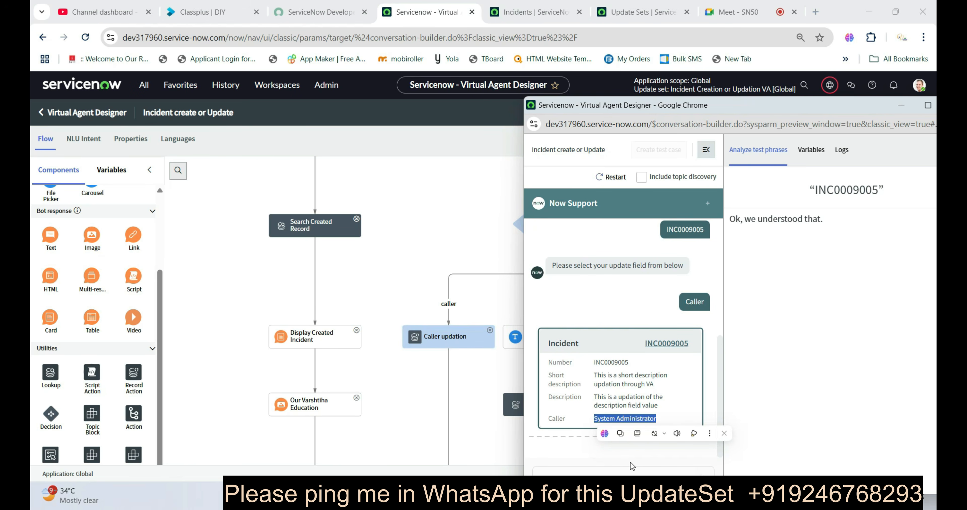
{"action": "left_click", "coordinate": [581, 450]}
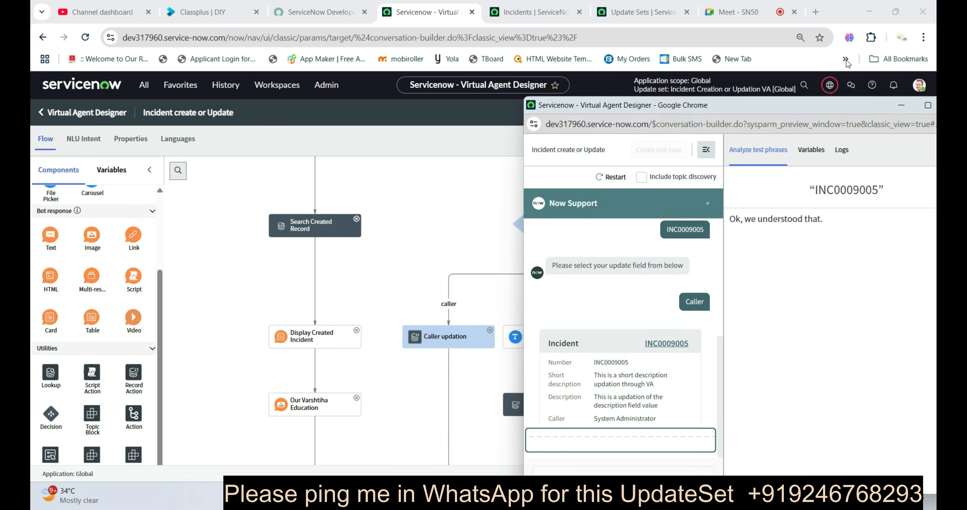
{"action": "left_click_drag", "start_coordinate": [783, 104], "coordinate": [612, 85]}
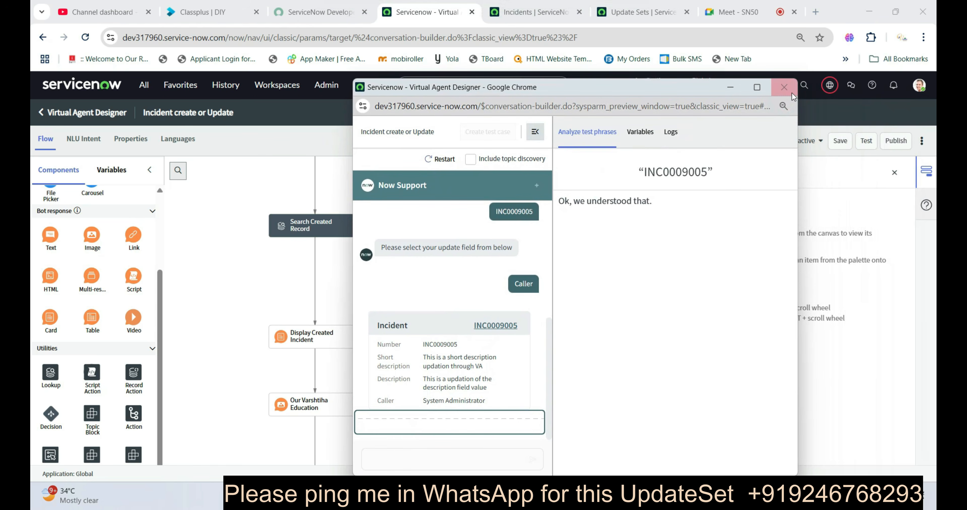
{"action": "left_click", "coordinate": [785, 89]}
Step: Reroute the connector after the Our Varshtiha Education node directly to End, bypassing the Display Updated Record node
{"action": "scroll", "coordinate": [344, 400], "scroll_direction": "down", "scroll_amount": 3}
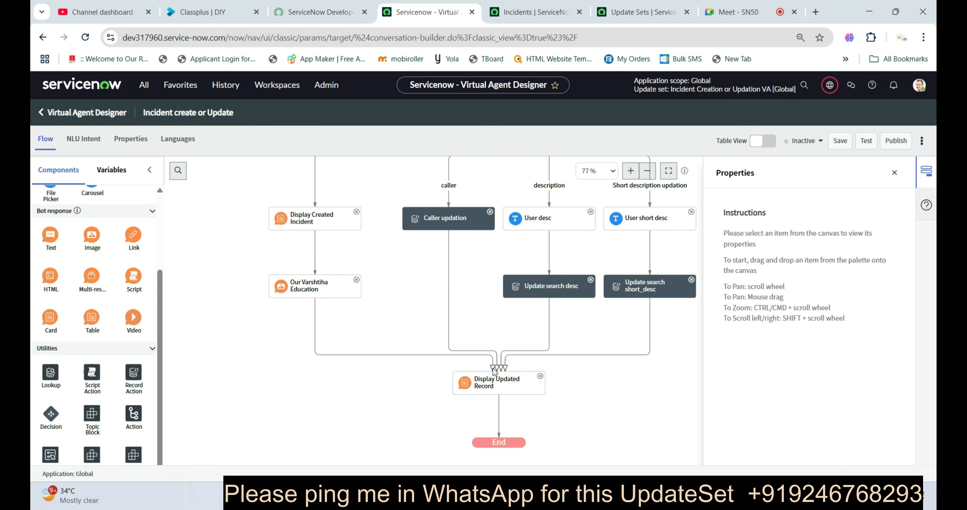
{"action": "left_click_drag", "start_coordinate": [484, 373], "coordinate": [502, 449]}
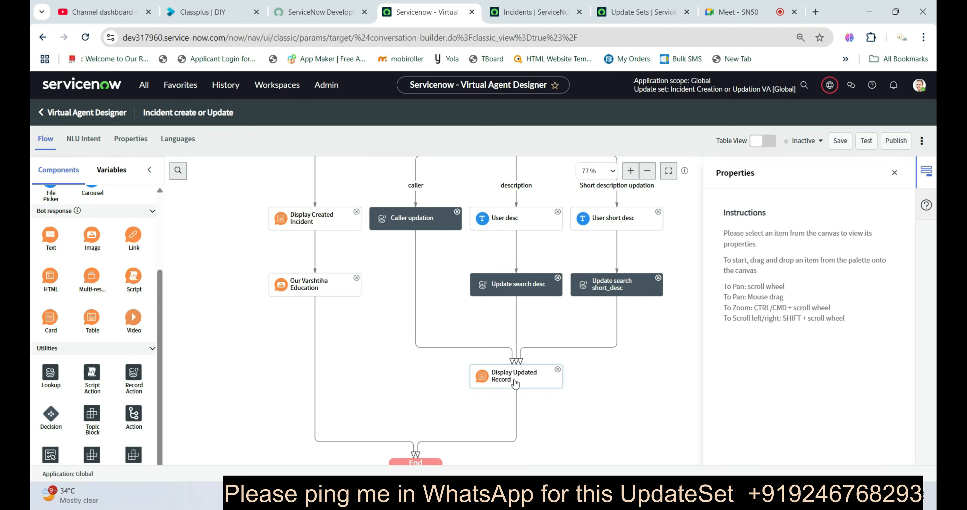
{"action": "left_click_drag", "start_coordinate": [418, 458], "coordinate": [309, 288]}
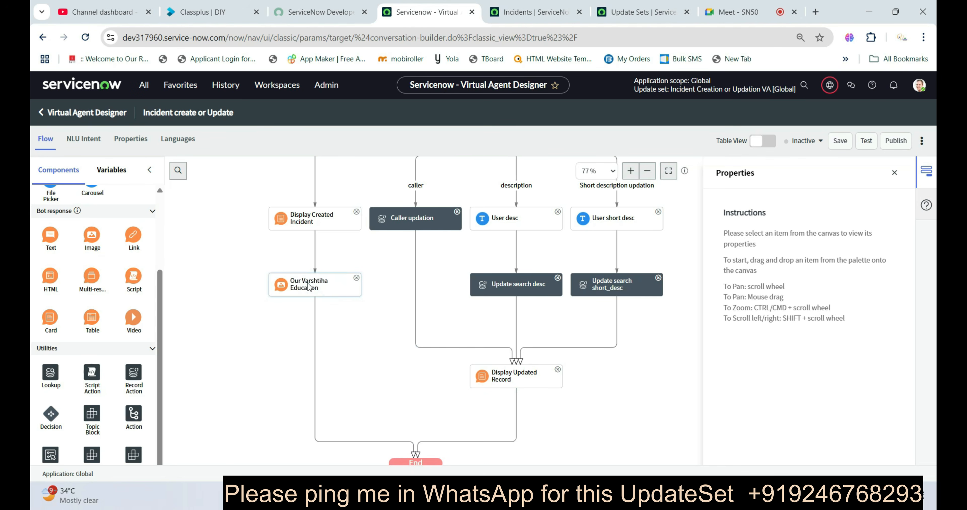
Step: Route the Display Updated Record and created-incident branches through the Our Varshtiha Education node before End, and save the topic
{"action": "scroll", "coordinate": [598, 343], "scroll_direction": "down", "scroll_amount": 3}
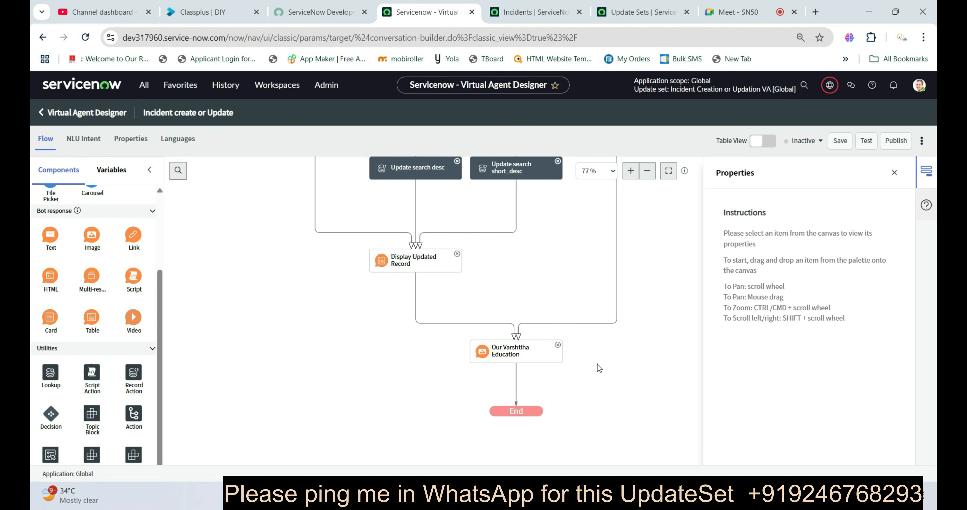
{"action": "left_click", "coordinate": [841, 142]}
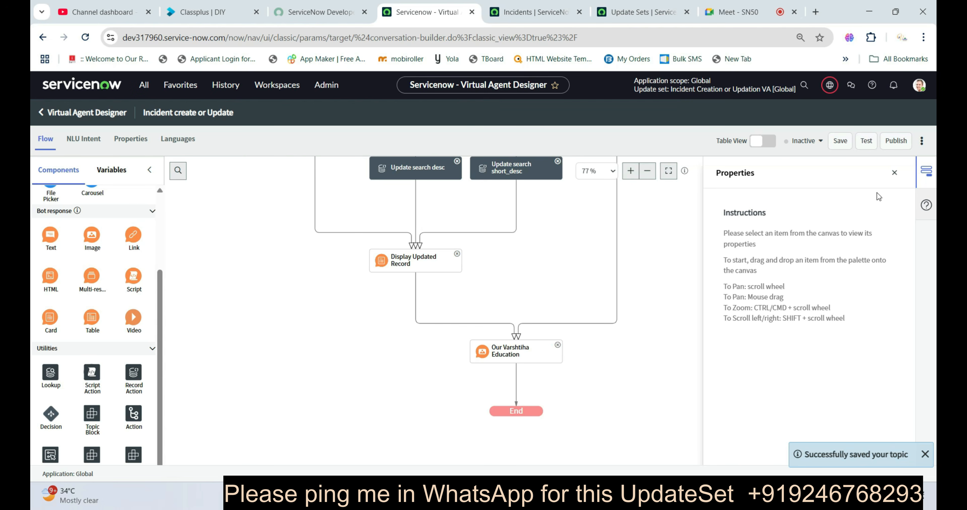
Step: Start a test of the topic with "hi" and choose Update Existing Incident
{"action": "left_click", "coordinate": [866, 142]}
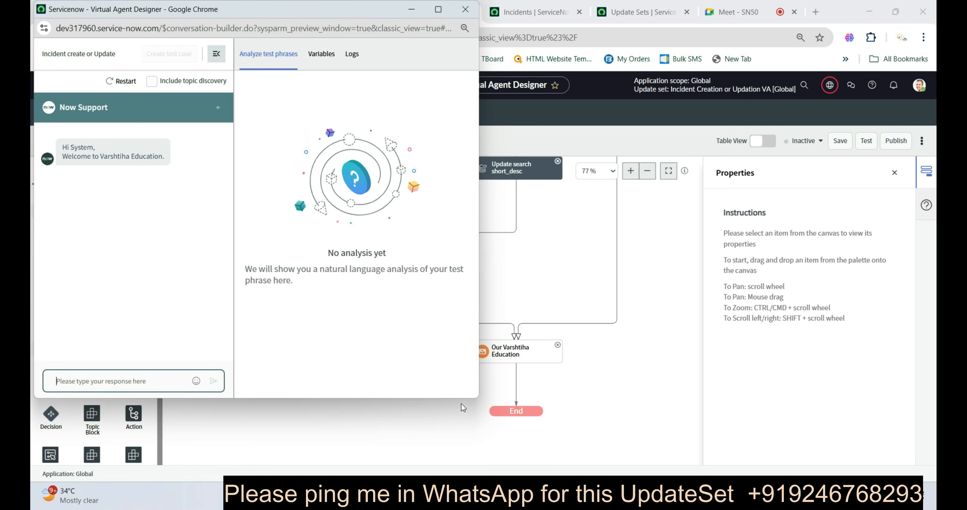
{"action": "type", "text": "hi"}
{"action": "key", "text": "Return"}
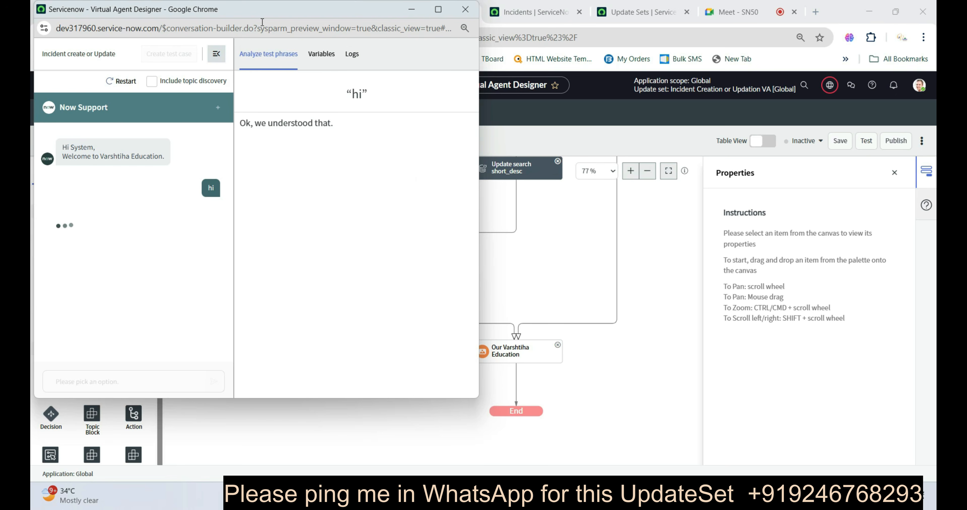
{"action": "left_click_drag", "start_coordinate": [261, 10], "coordinate": [782, 81]}
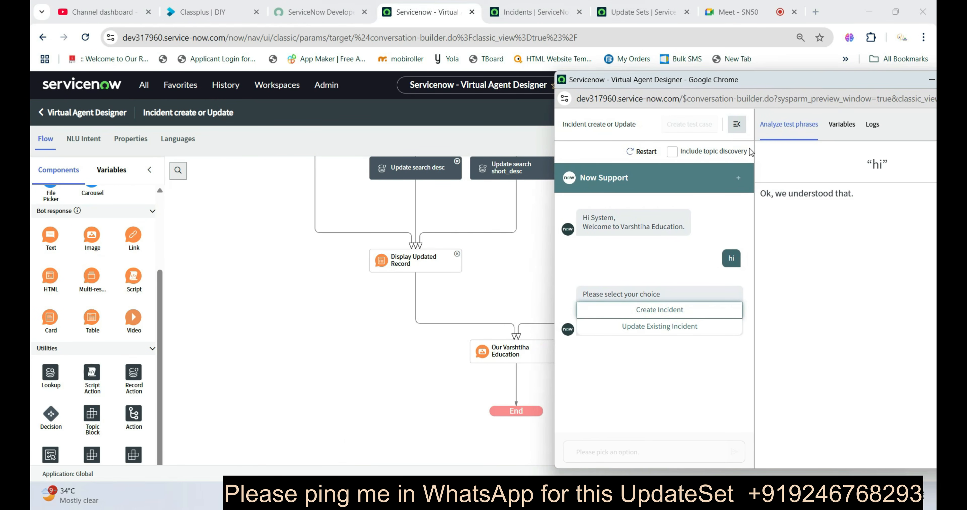
{"action": "left_click", "coordinate": [647, 327]}
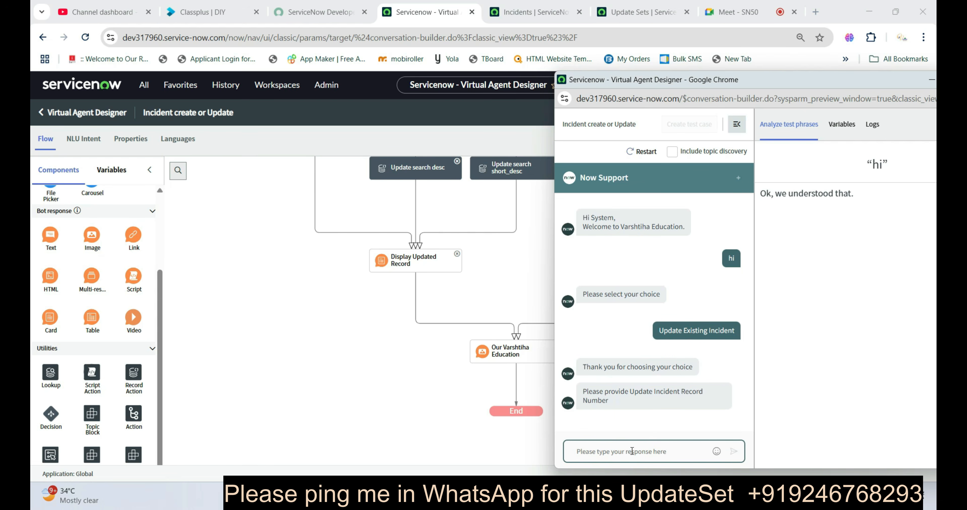
Step: For INC0009005, choose Short description, send "Testing" as the new value, and close the test window
{"action": "type", "text": "INC0009005"}
{"action": "key", "text": "Return"}
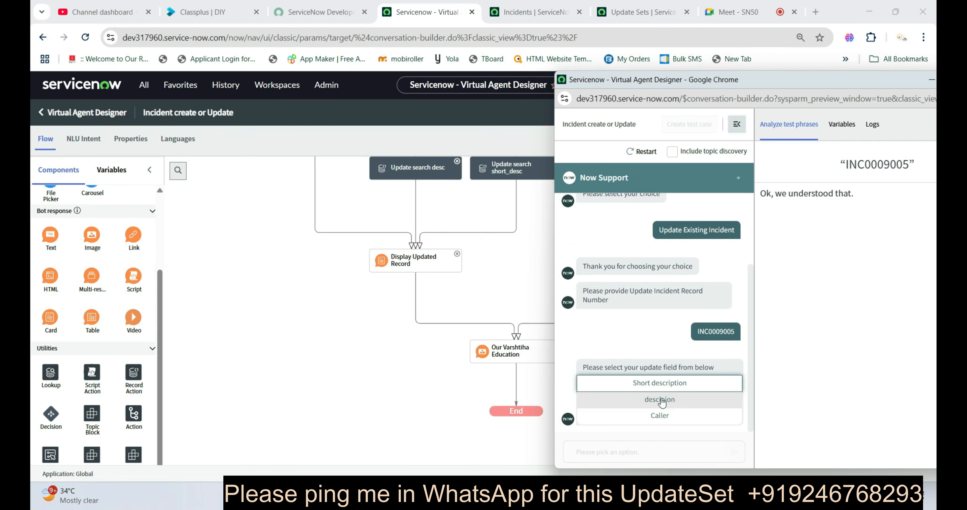
{"action": "left_click", "coordinate": [657, 383]}
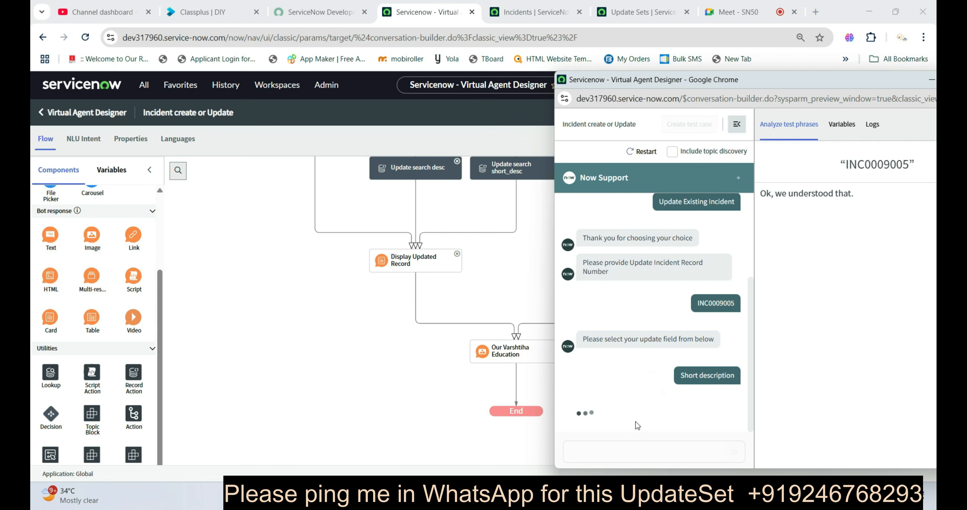
{"action": "type", "text": "1"}
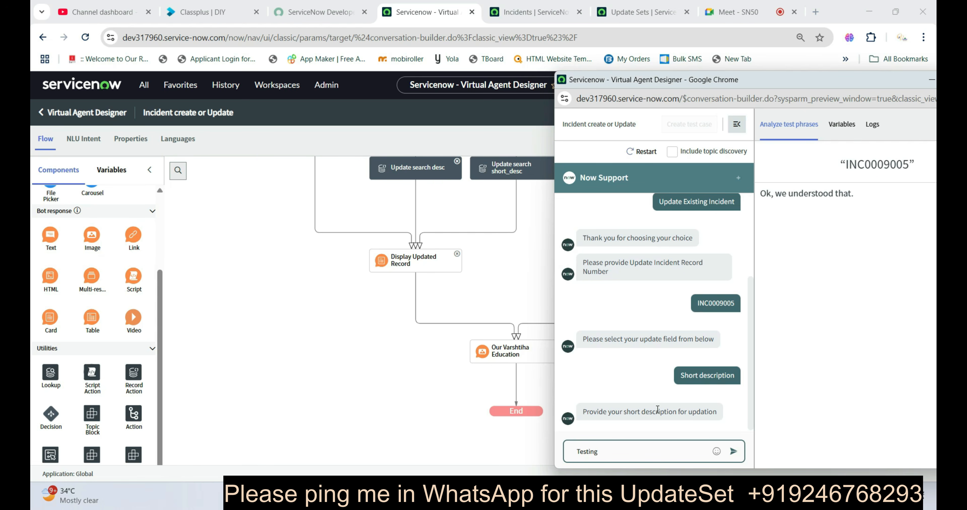
{"action": "key", "text": "Return"}
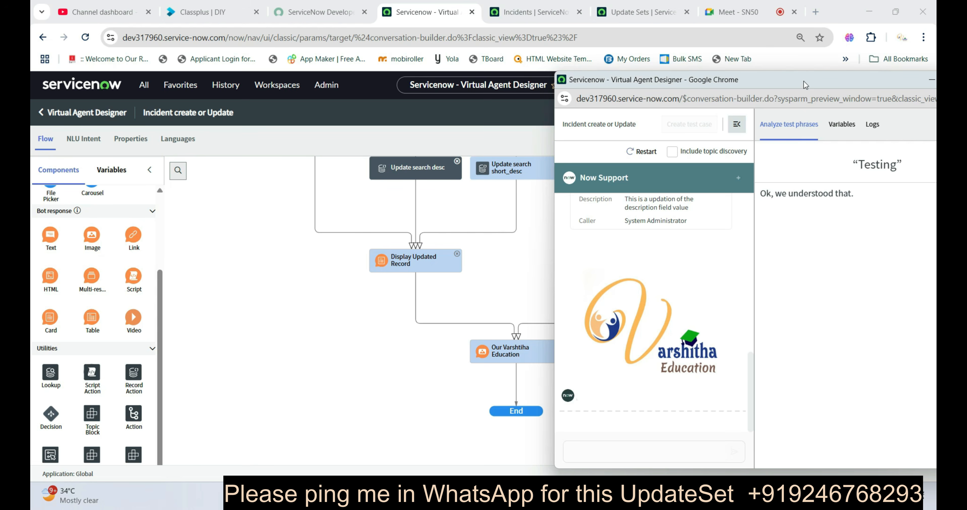
{"action": "left_click_drag", "start_coordinate": [805, 85], "coordinate": [553, 99]}
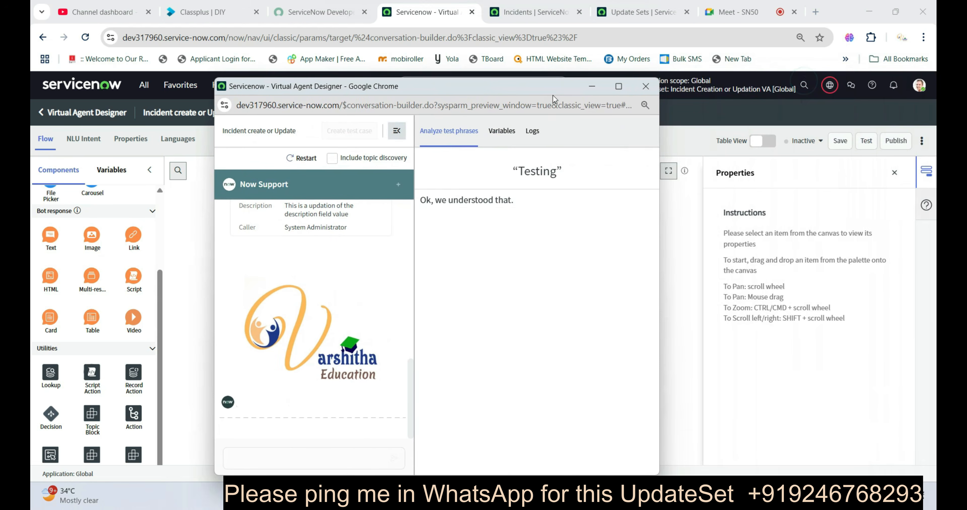
{"action": "left_click", "coordinate": [647, 88]}
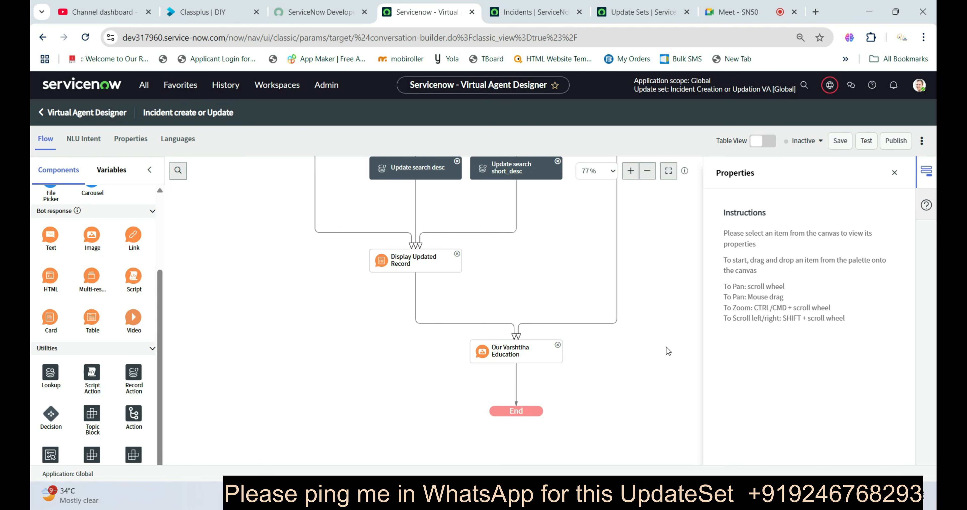
Step: Remove the uploaded logo file from the Our Varshtiha Education image response
{"action": "left_click", "coordinate": [512, 355]}
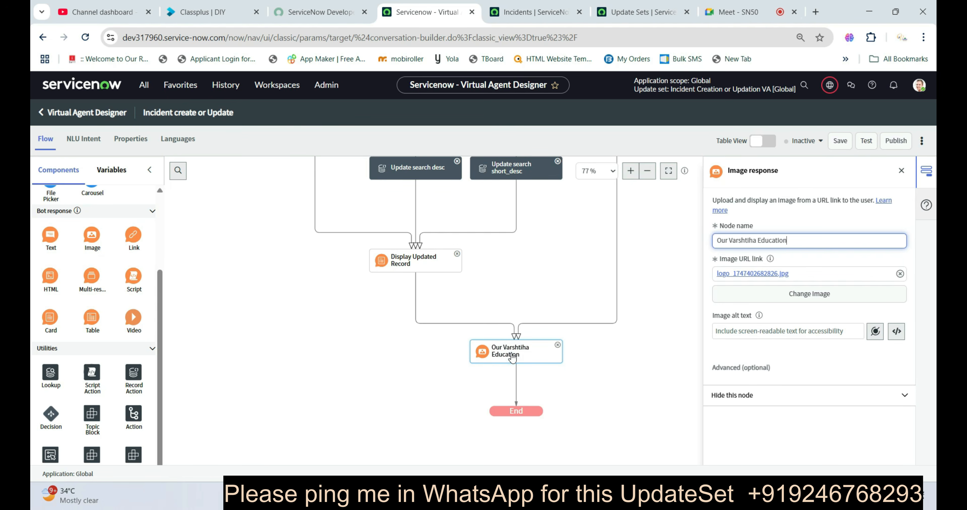
{"action": "left_click", "coordinate": [900, 274]}
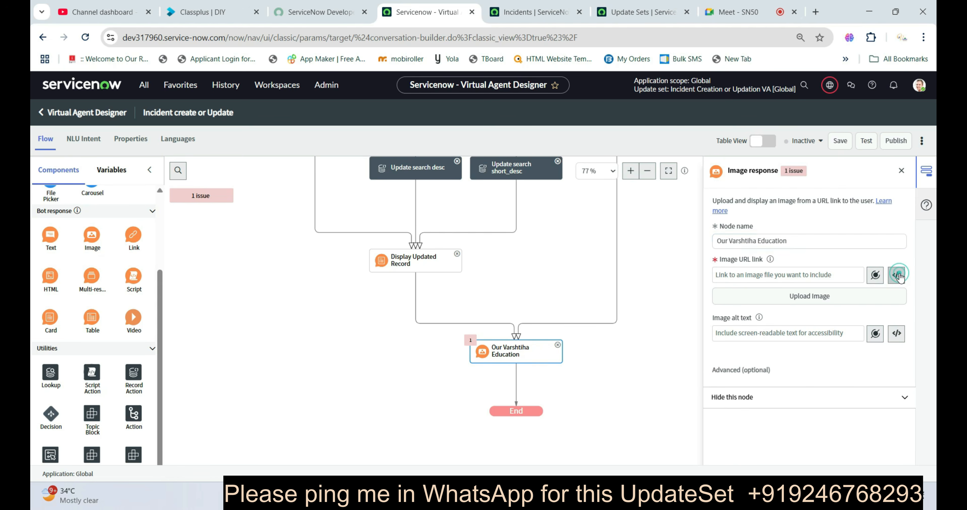
Step: In a new browser tab, search Google for "varshtiha education logo" and look through the image results
{"action": "left_click", "coordinate": [817, 12]}
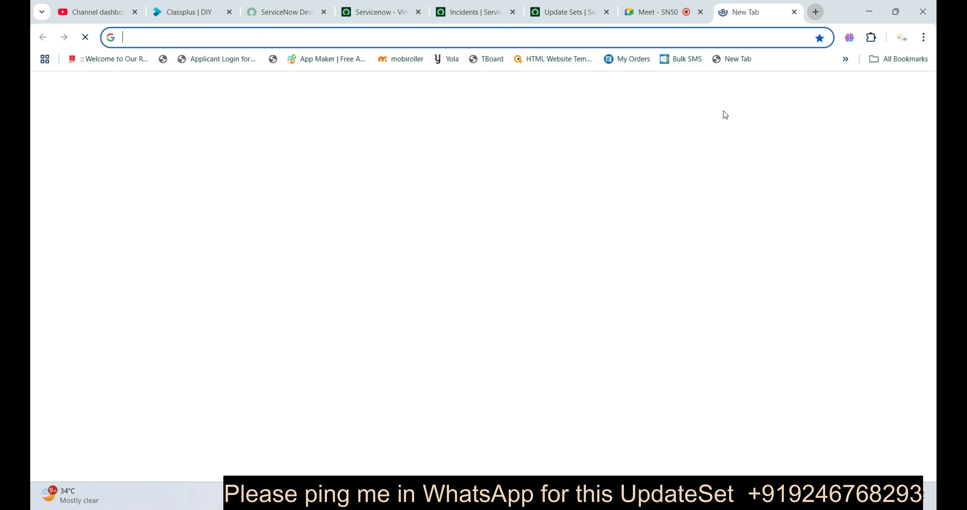
{"action": "type", "text": "varsht"}
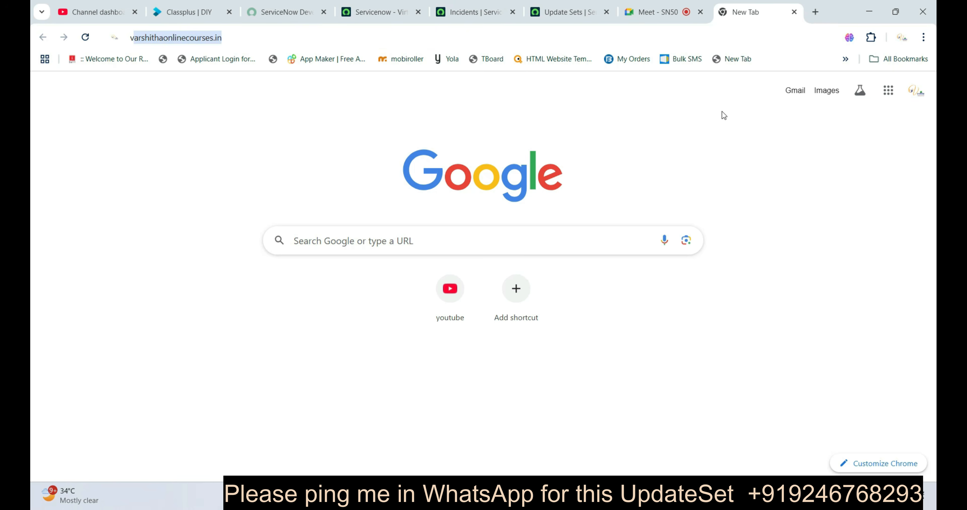
{"action": "type", "text": "iha "}
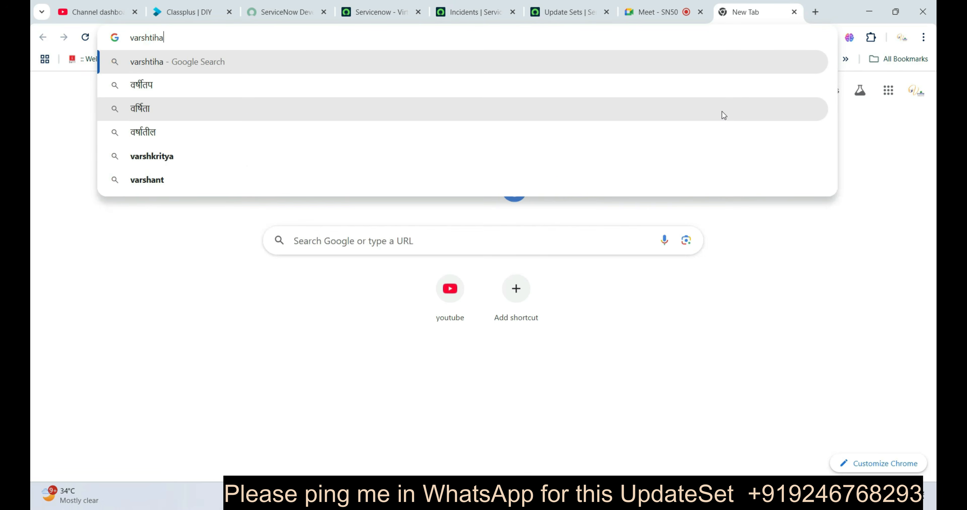
{"action": "type", "text": "education "}
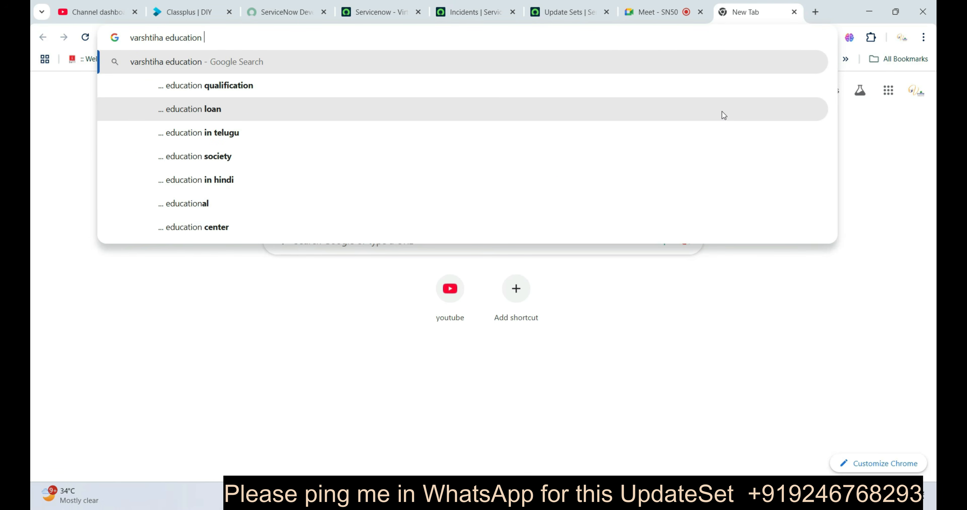
{"action": "type", "text": "logo"}
{"action": "key", "text": "Return"}
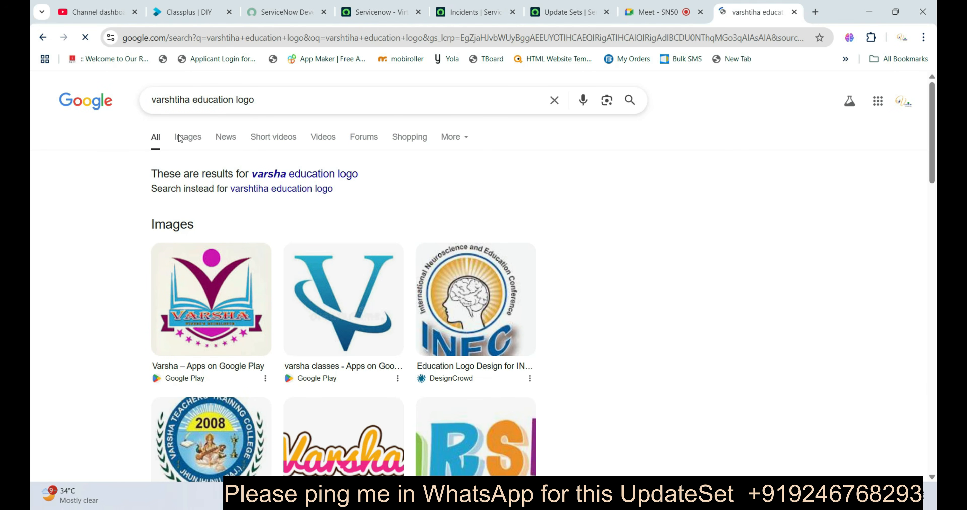
{"action": "left_click", "coordinate": [201, 139]}
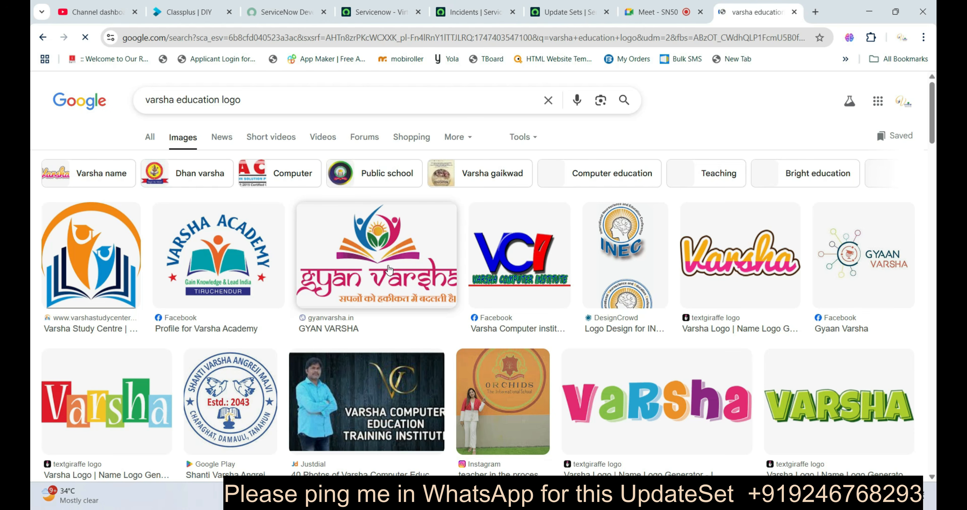
{"action": "scroll", "coordinate": [389, 269], "scroll_direction": "down", "scroll_amount": 8}
{"action": "scroll", "coordinate": [394, 278], "scroll_direction": "up", "scroll_amount": 8}
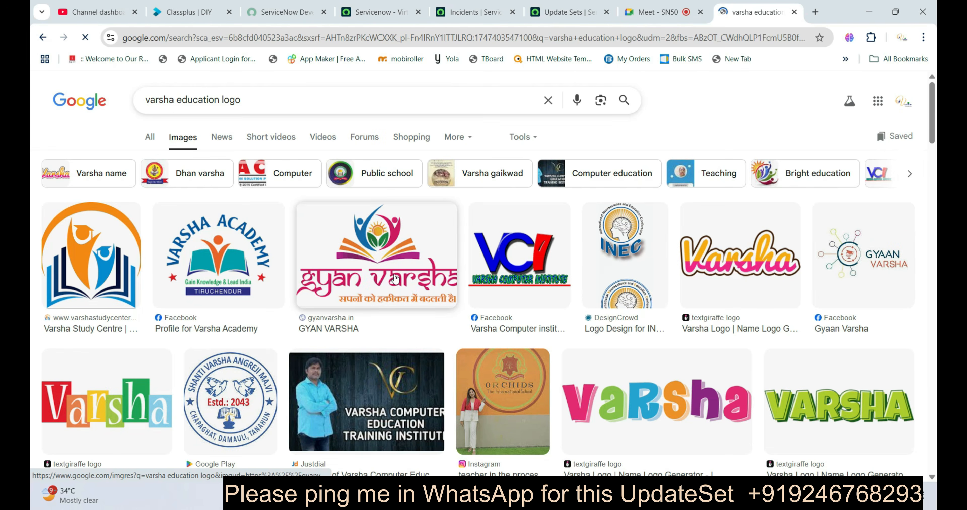
Step: Correct the image search to "varshitha education logo"
{"action": "left_click", "coordinate": [177, 100]}
{"action": "key", "text": "BackSpace"}
{"action": "key", "text": "BackSpace"}
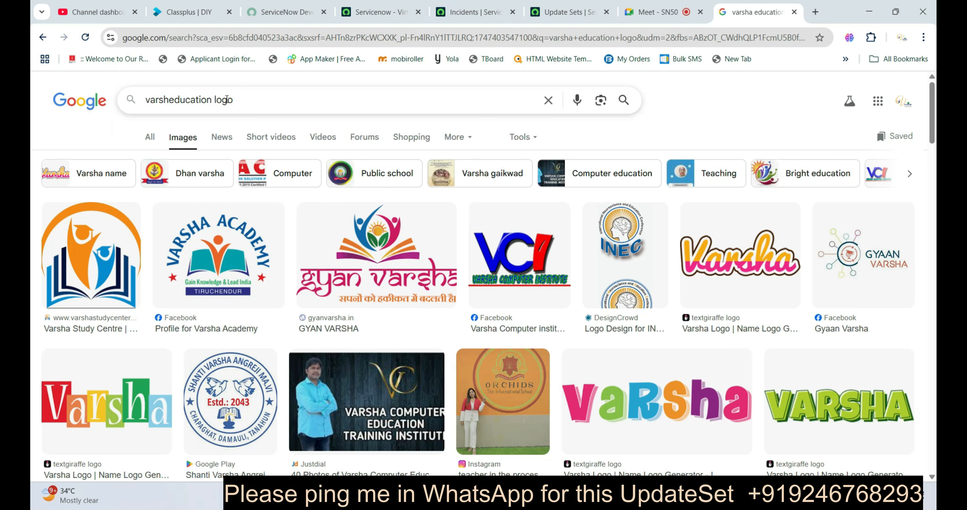
{"action": "type", "text": "itha"}
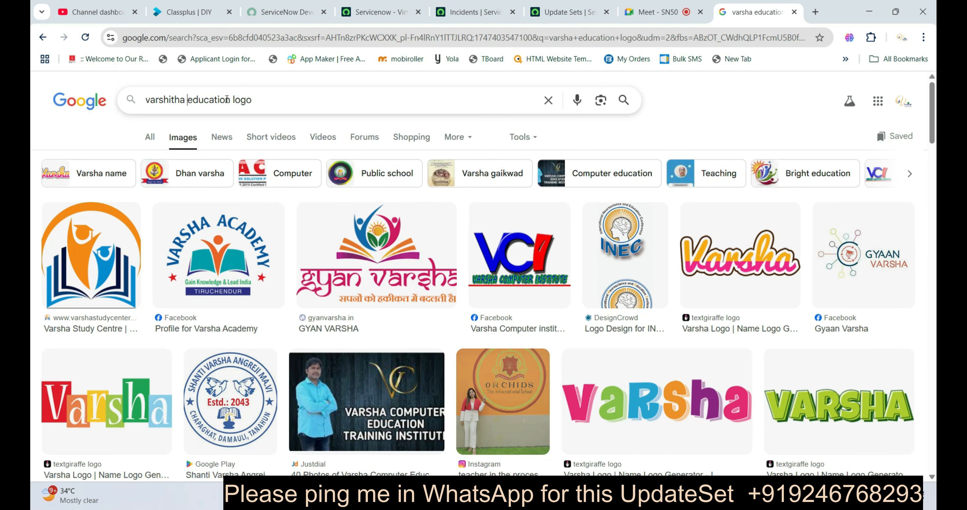
{"action": "key", "text": "Return"}
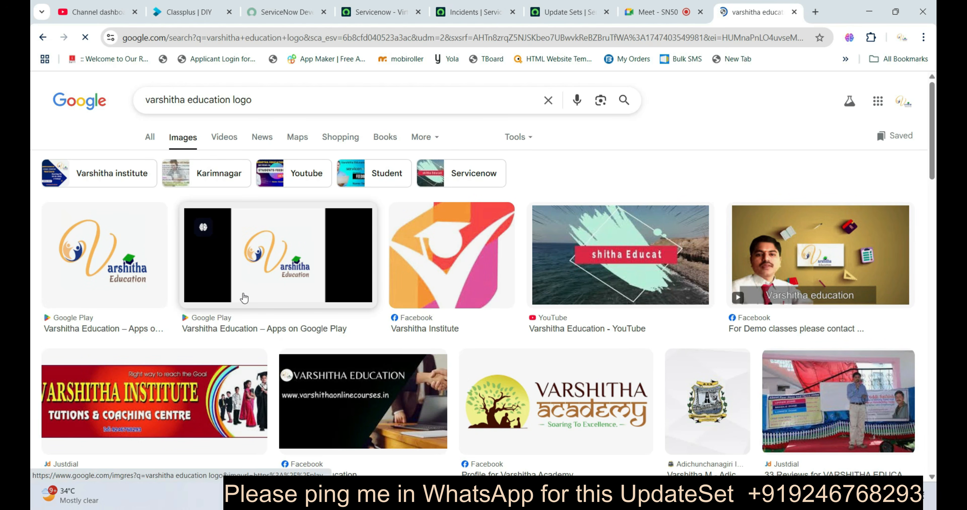
Step: Preview the wide Varshitha Education logo result from Google Play and copy its image address
{"action": "scroll", "coordinate": [273, 267], "scroll_direction": "down", "scroll_amount": 3}
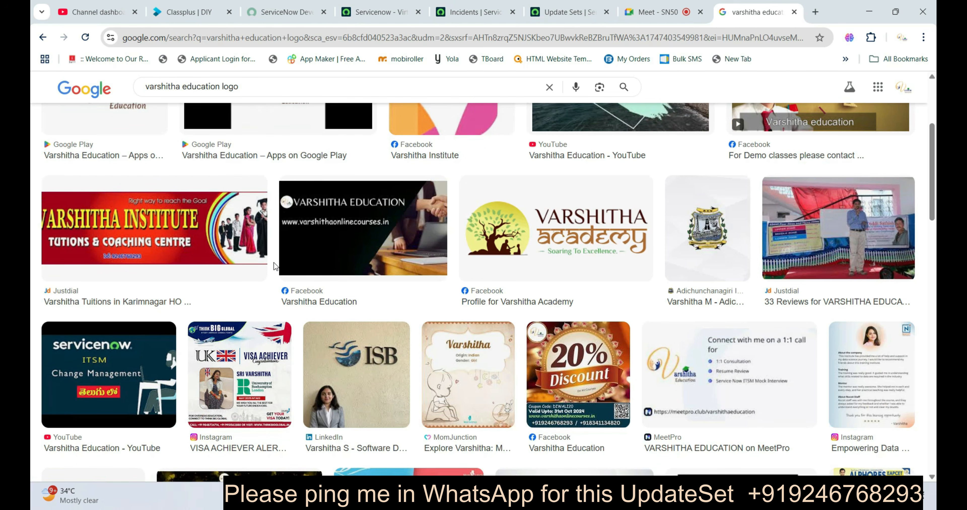
{"action": "scroll", "coordinate": [278, 264], "scroll_direction": "up", "scroll_amount": 3}
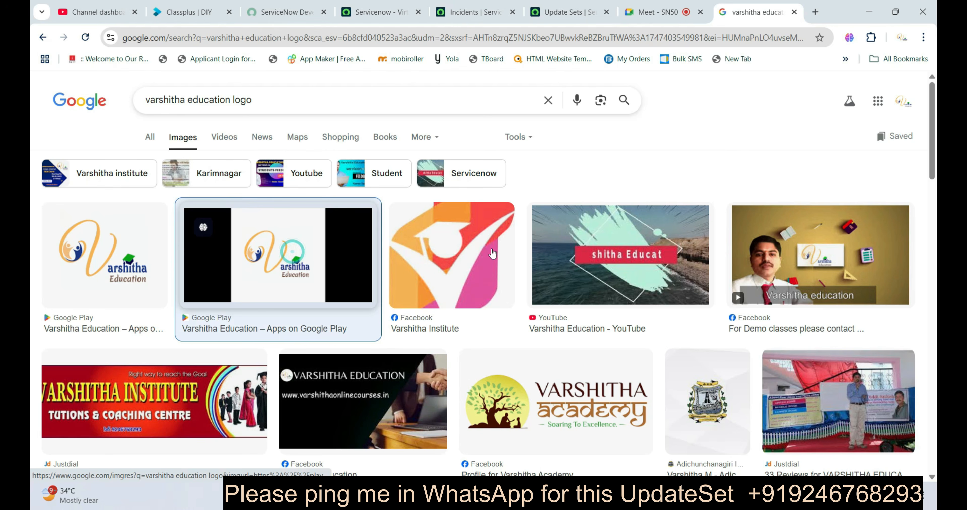
{"action": "left_click", "coordinate": [294, 257]}
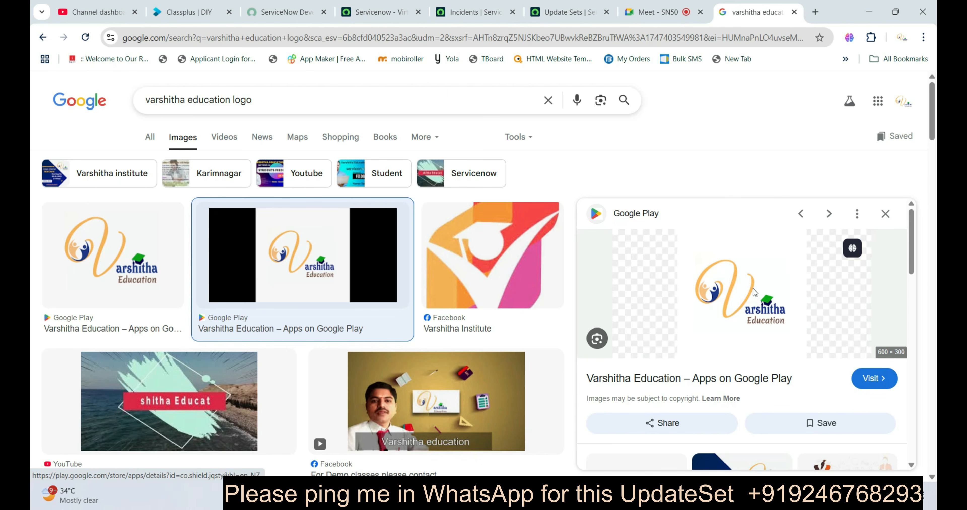
{"action": "right_click", "coordinate": [755, 294]}
{"action": "left_click", "coordinate": [572, 202]}
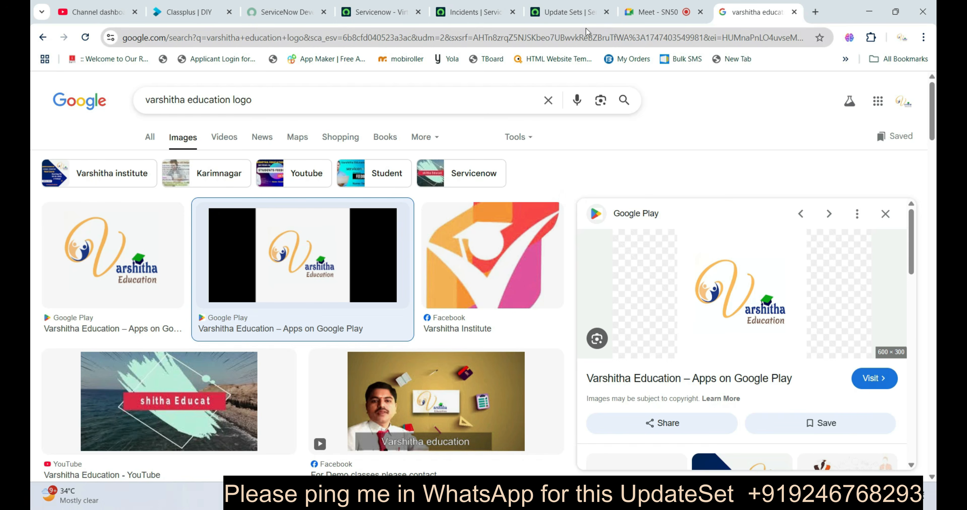
Step: Back in Virtual Agent Designer, set the Our Varshtiha Education node's Image URL link to the copied play-lh.googleusercontent.com address and save the topic
{"action": "left_click", "coordinate": [475, 14]}
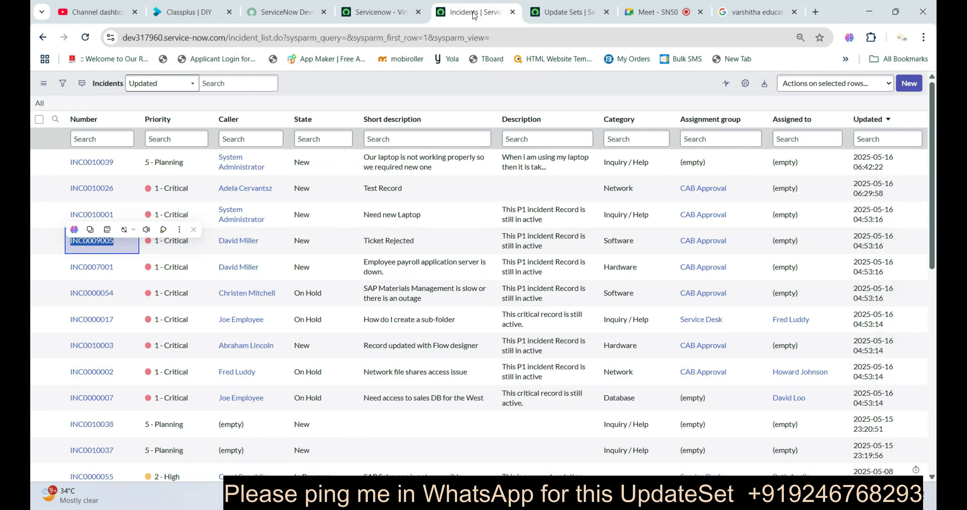
{"action": "left_click", "coordinate": [540, 18]}
{"action": "left_click", "coordinate": [390, 15]}
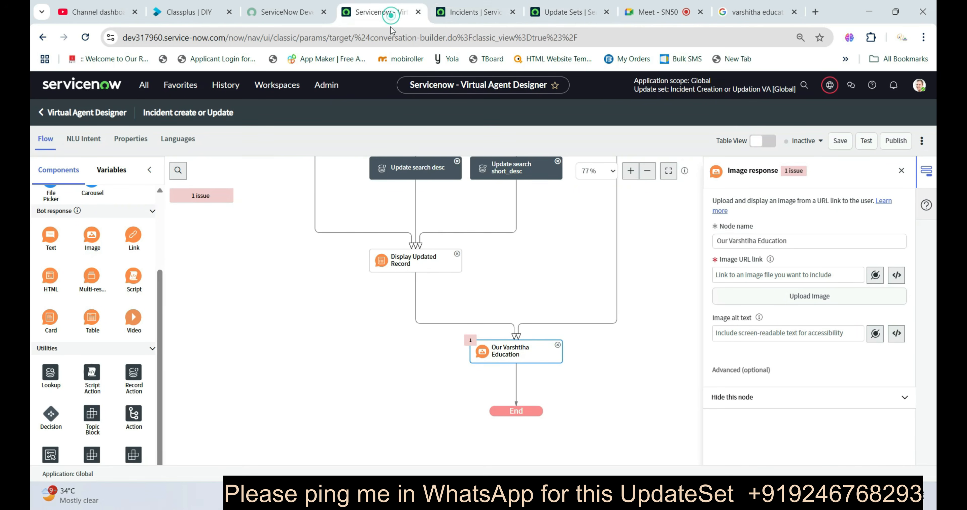
{"action": "left_click", "coordinate": [505, 349]}
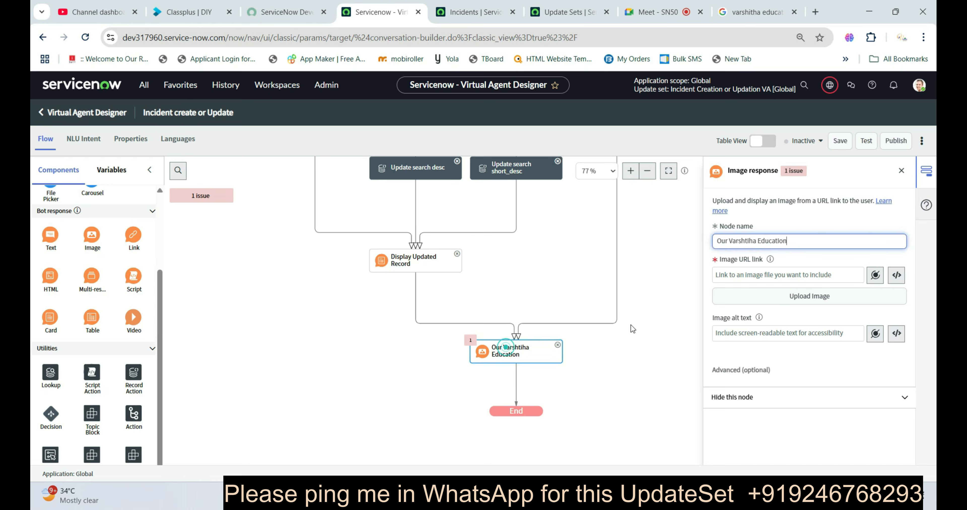
{"action": "left_click", "coordinate": [730, 275]}
{"action": "type", "text": "https://play-lh.googleusercontent.com/j2L9hqHJp9GnBgIngFcLUDjee2AGTdSaXaXZEiLsLcJ7l2u6pJ-NK2wv0BFH8v0aS4y5=w600-h300-pc0xffffff-pd"}
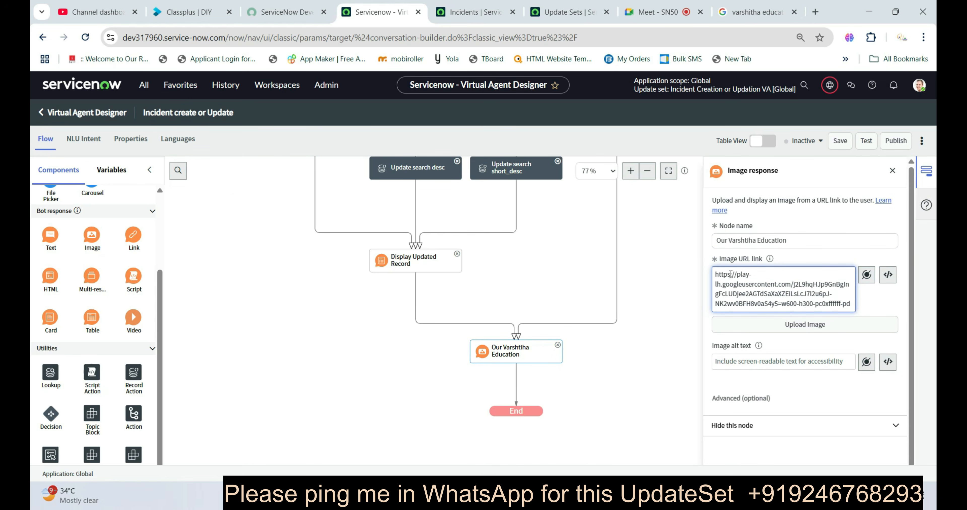
{"action": "left_click", "coordinate": [841, 141]}
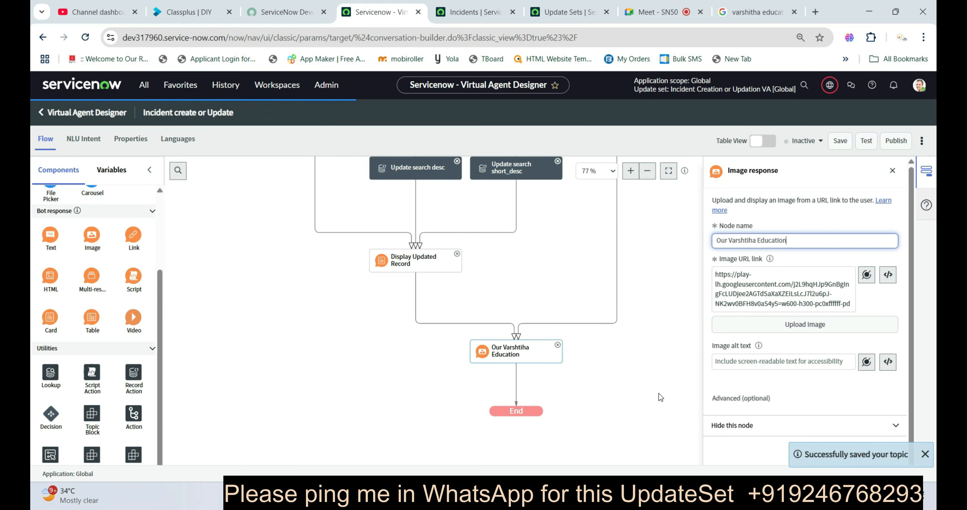
Step: Launch a test of the Incident create or Update topic and copy incident number INC0007001 from the incident list
{"action": "left_click", "coordinate": [867, 142]}
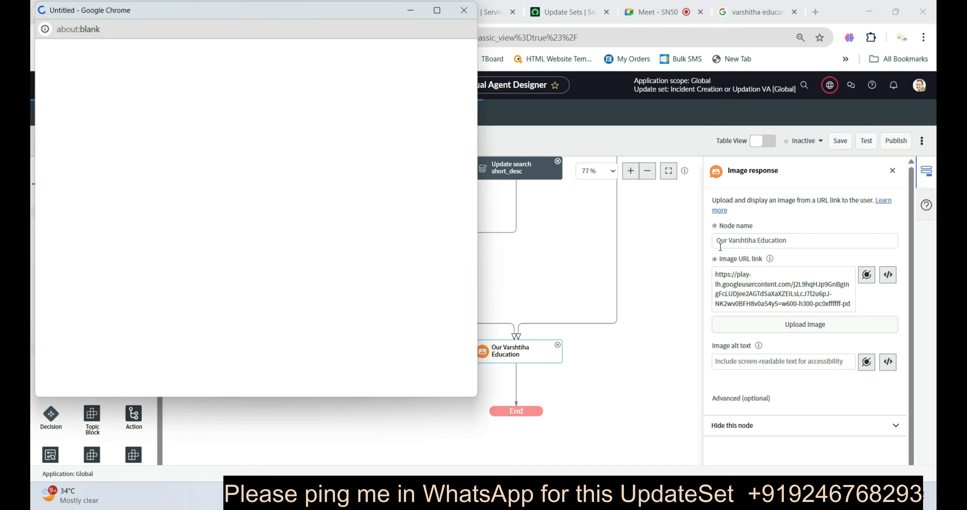
{"action": "left_click_drag", "start_coordinate": [235, 14], "coordinate": [747, 108]}
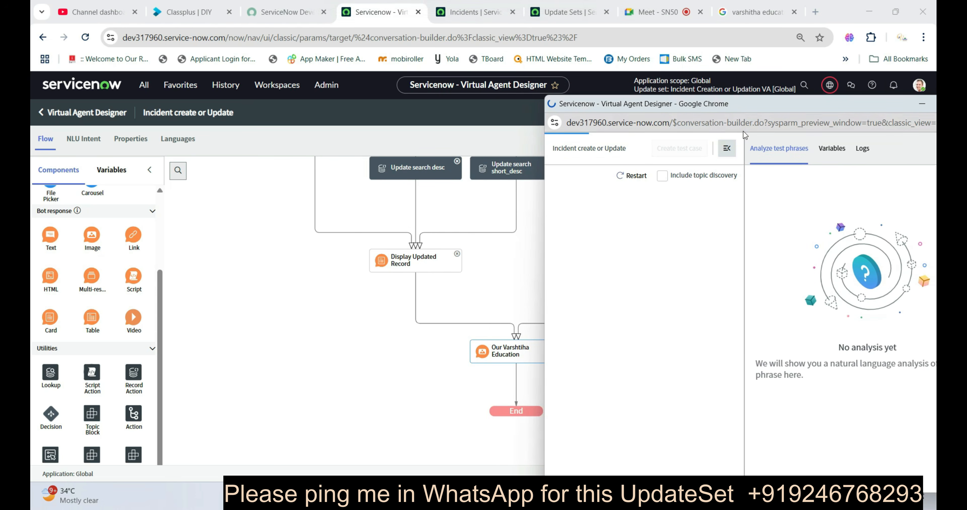
{"action": "left_click", "coordinate": [461, 19]}
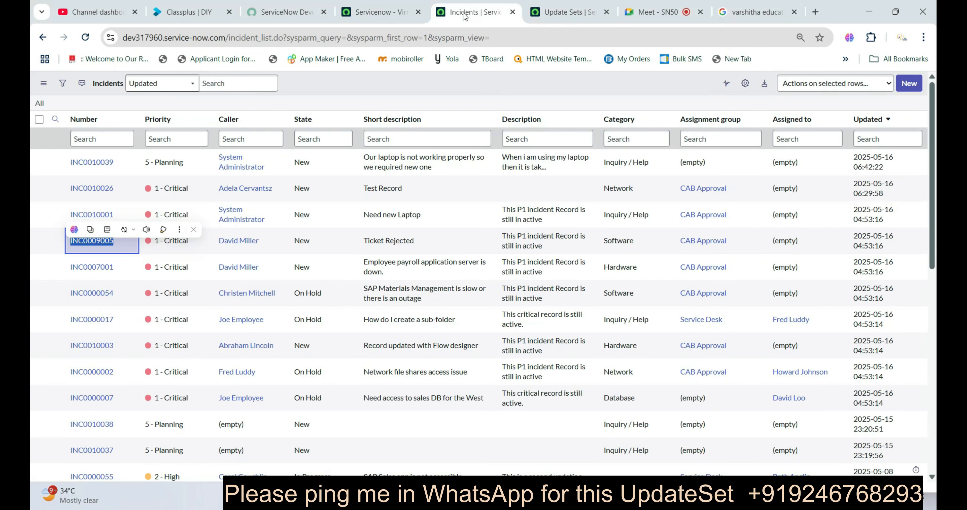
{"action": "left_click", "coordinate": [124, 271]}
{"action": "left_click_drag", "start_coordinate": [121, 269], "coordinate": [71, 267]}
{"action": "key", "text": "ctrl+c"}
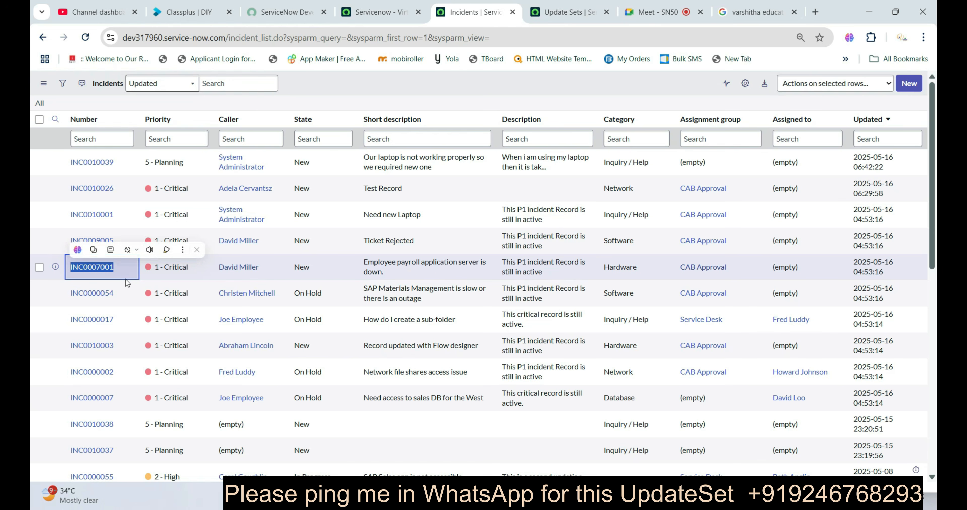
Step: Return to the topic's test window and start the conversation with the message "hi"
{"action": "left_click", "coordinate": [555, 15]}
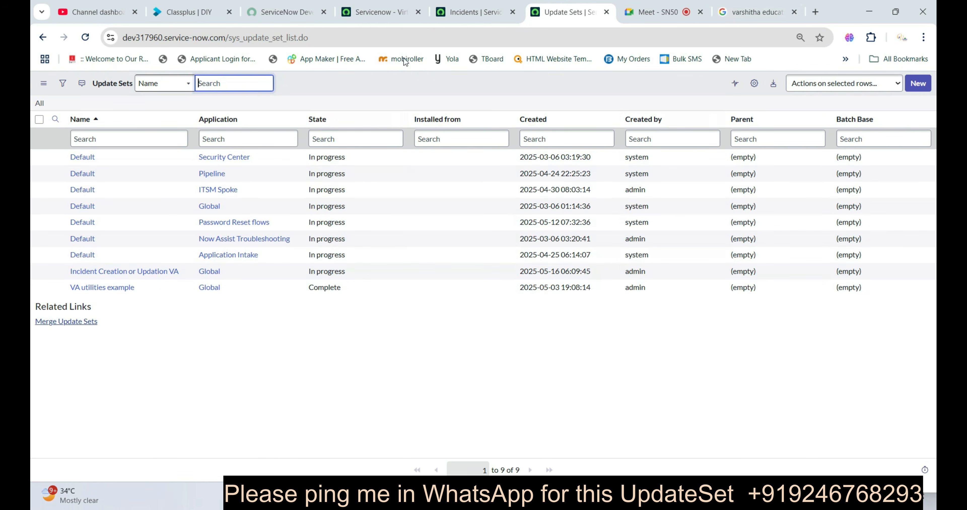
{"action": "left_click", "coordinate": [474, 16]}
{"action": "left_click", "coordinate": [387, 15]}
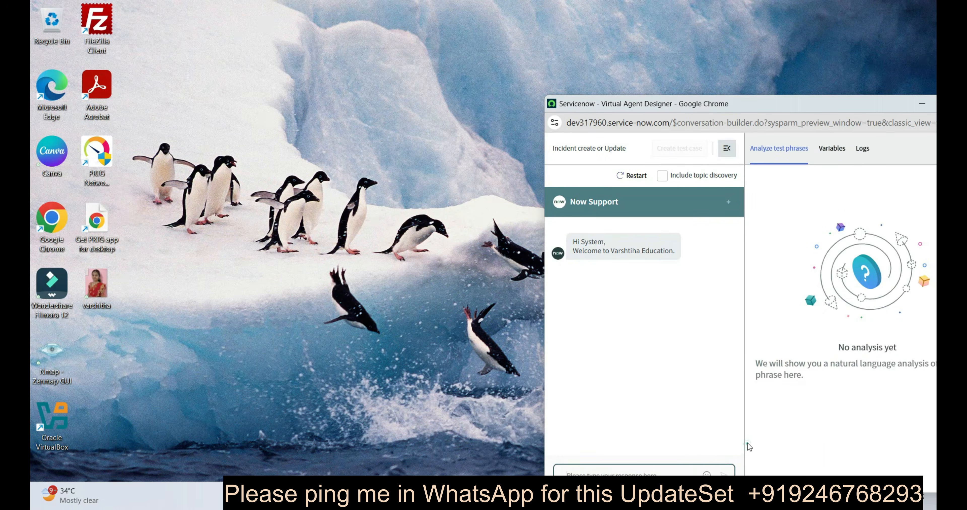
{"action": "left_click", "coordinate": [747, 442]}
{"action": "type", "text": "H"}
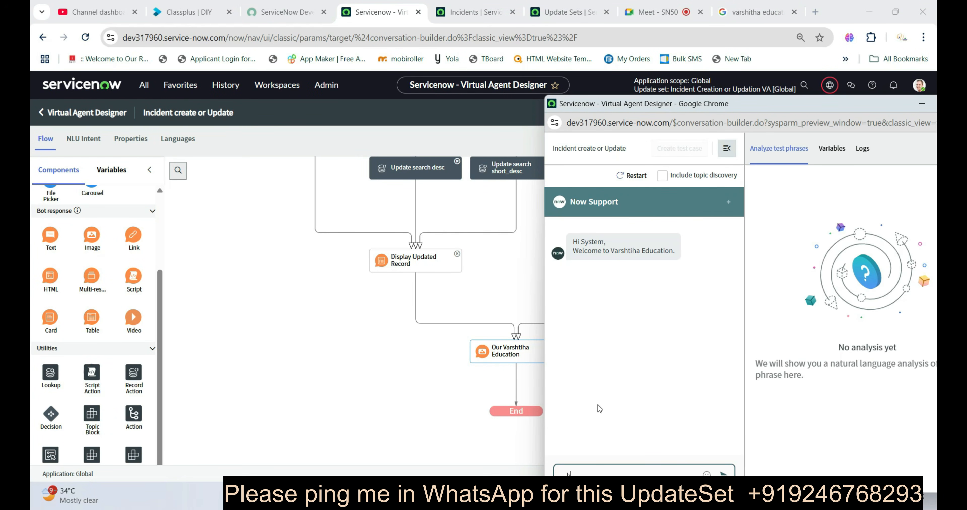
{"action": "type", "text": "i"}
{"action": "key", "text": "Return"}
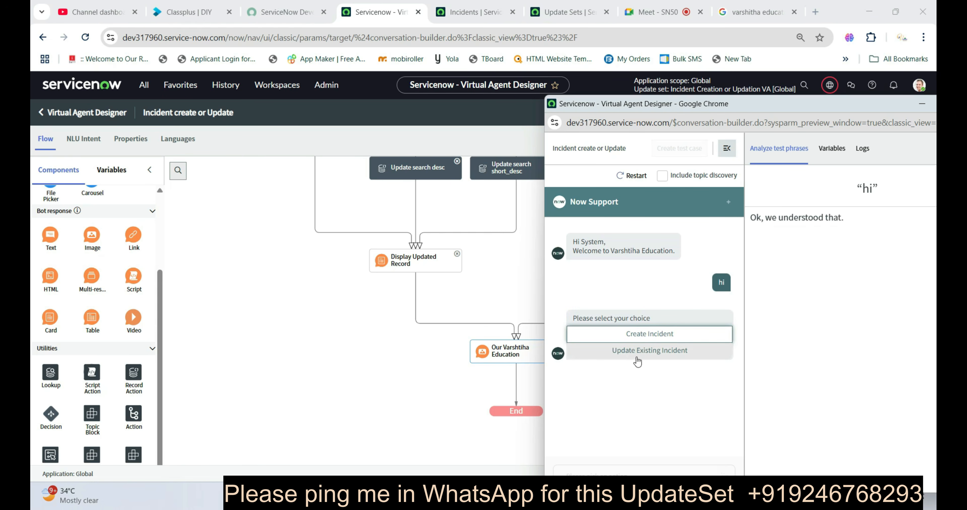
Step: In the test chat, choose Update Existing Incident and submit INC0007001 as the record number
{"action": "left_click", "coordinate": [636, 352]}
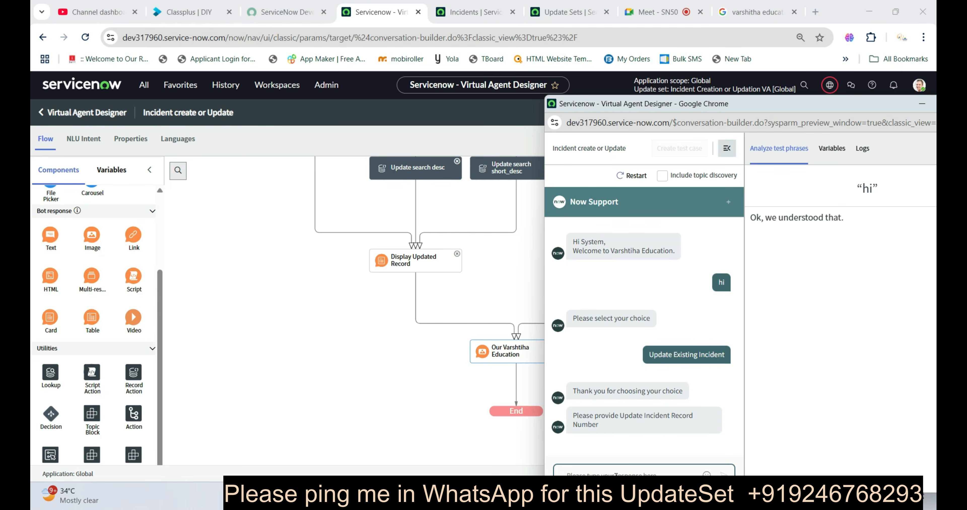
{"action": "key", "text": "ctrl+v"}
{"action": "key", "text": "Return"}
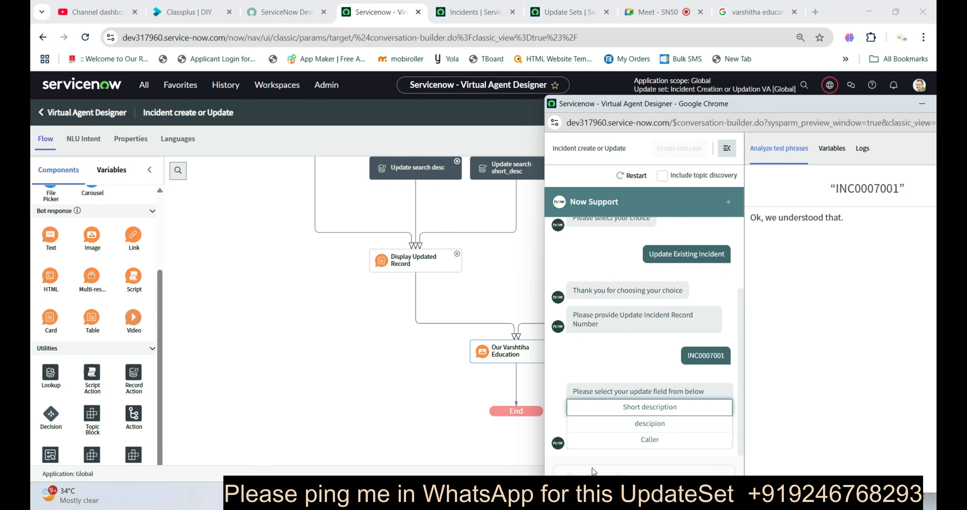
Step: Pick Short description as the field to update and submit "testing for VA" as its new text
{"action": "left_click", "coordinate": [623, 408]}
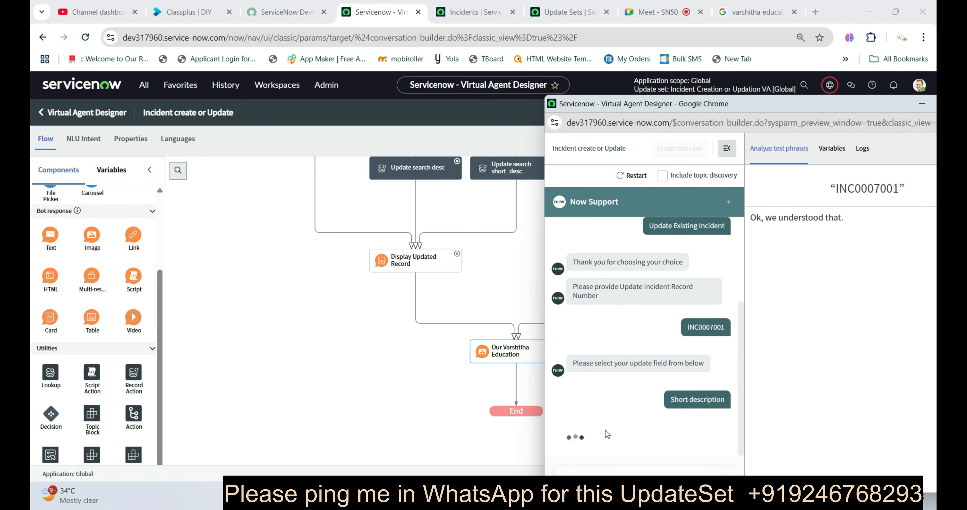
{"action": "type", "text": "testting"}
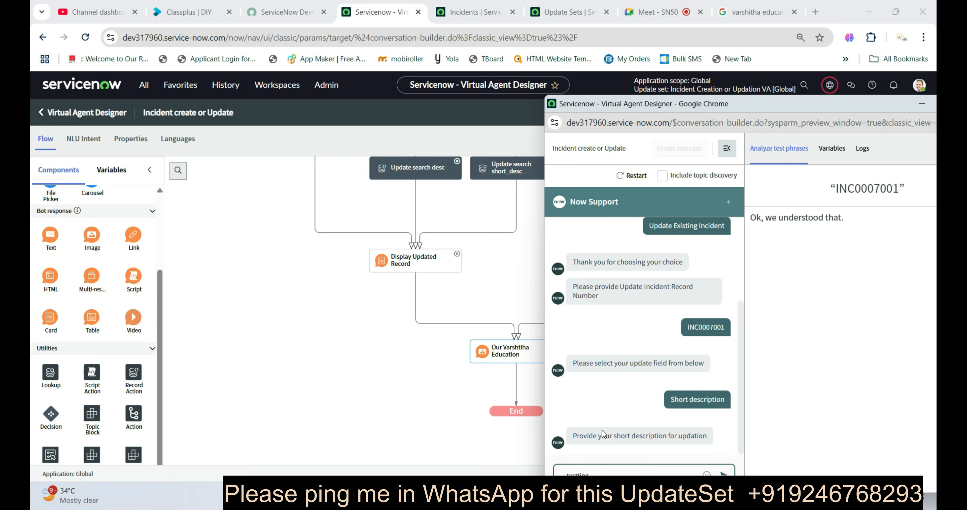
{"action": "key", "text": "BackSpace"}
{"action": "key", "text": "BackSpace"}
{"action": "type", "text": "ing dor VA"}
{"action": "key", "text": "Return"}
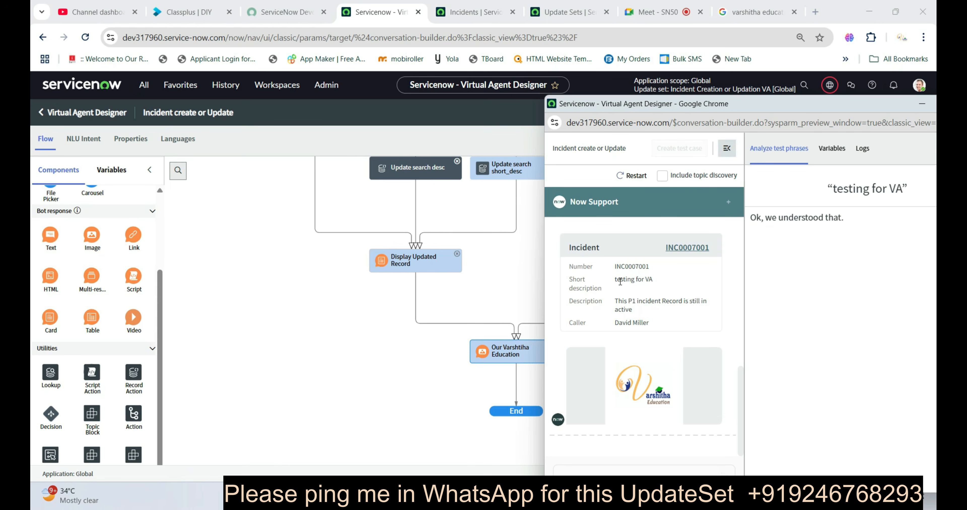
Step: Reload the incident list and check the short description of INC0007001
{"action": "left_click", "coordinate": [473, 18]}
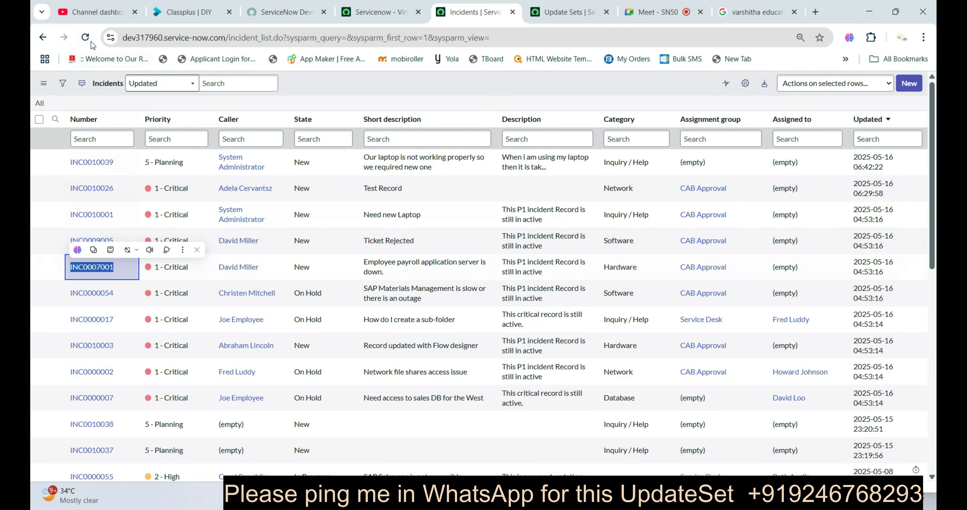
{"action": "left_click", "coordinate": [86, 37]}
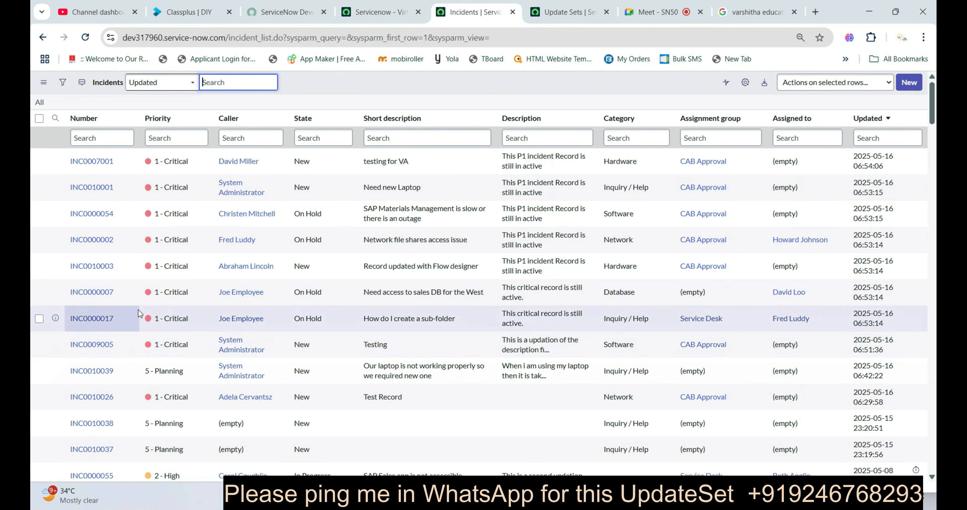
{"action": "scroll", "coordinate": [139, 312], "scroll_direction": "down", "scroll_amount": 5}
{"action": "scroll", "coordinate": [147, 358], "scroll_direction": "up", "scroll_amount": 5}
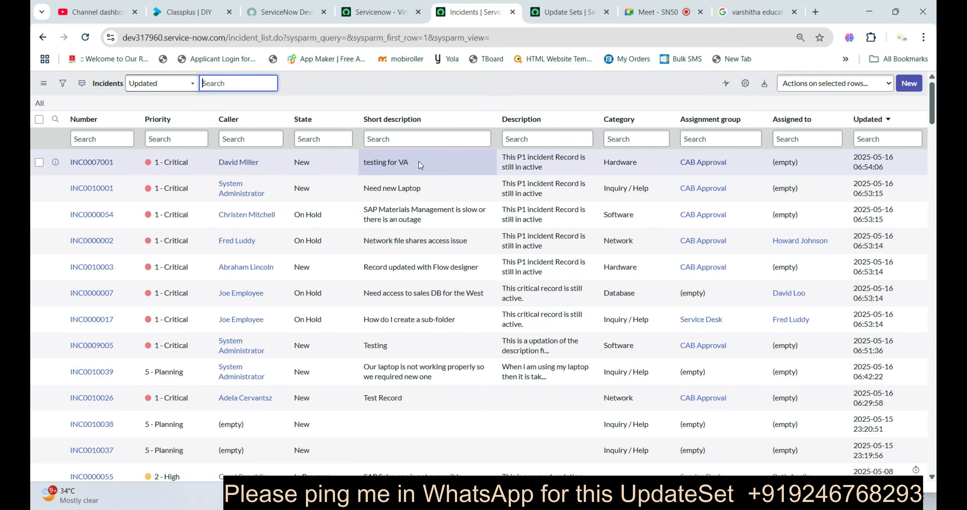
Step: Return to Virtual Agent Designer, bring up the test conversation window and close it
{"action": "left_click", "coordinate": [381, 12]}
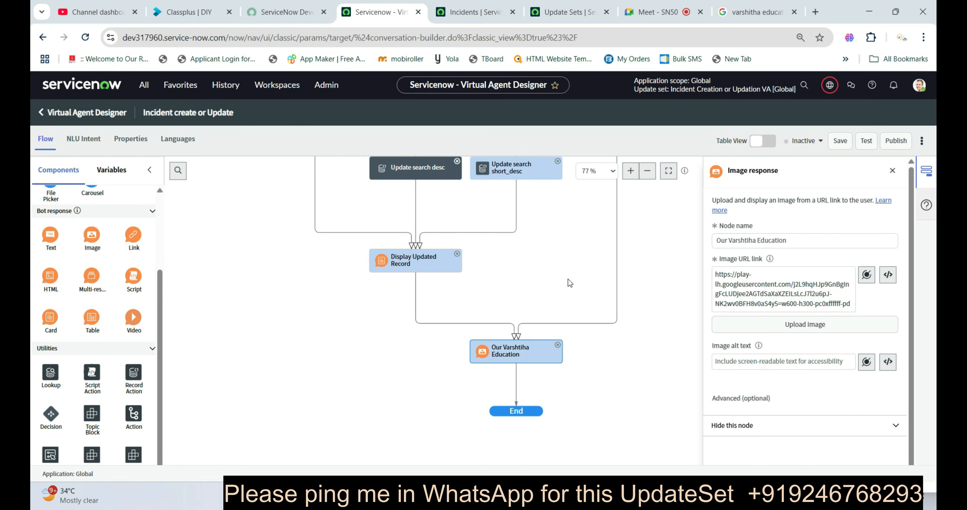
{"action": "key", "text": "alt+Tab"}
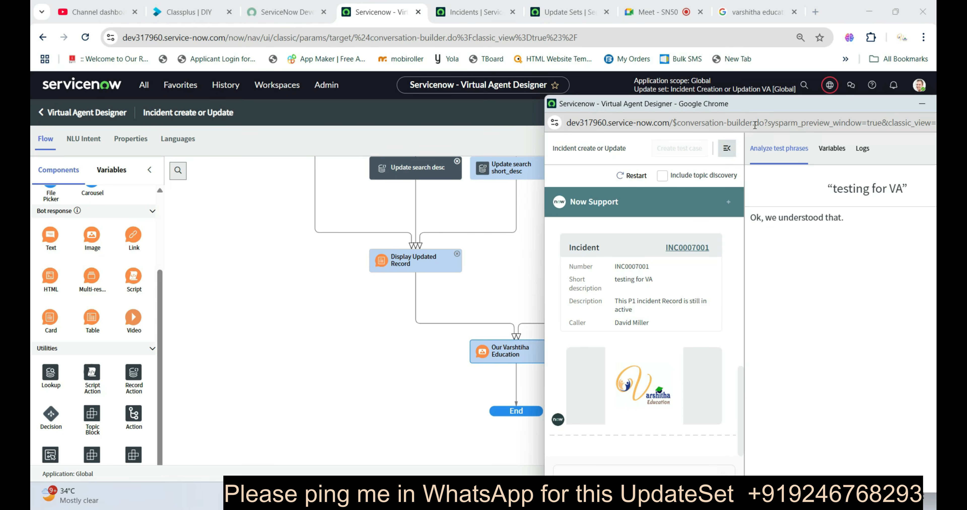
{"action": "left_click_drag", "start_coordinate": [751, 107], "coordinate": [450, 122]}
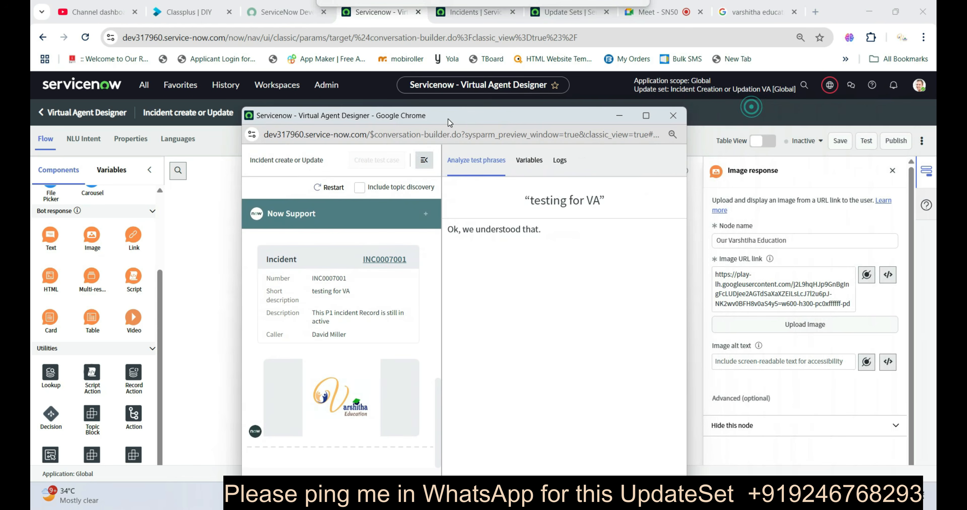
{"action": "left_click", "coordinate": [673, 116]}
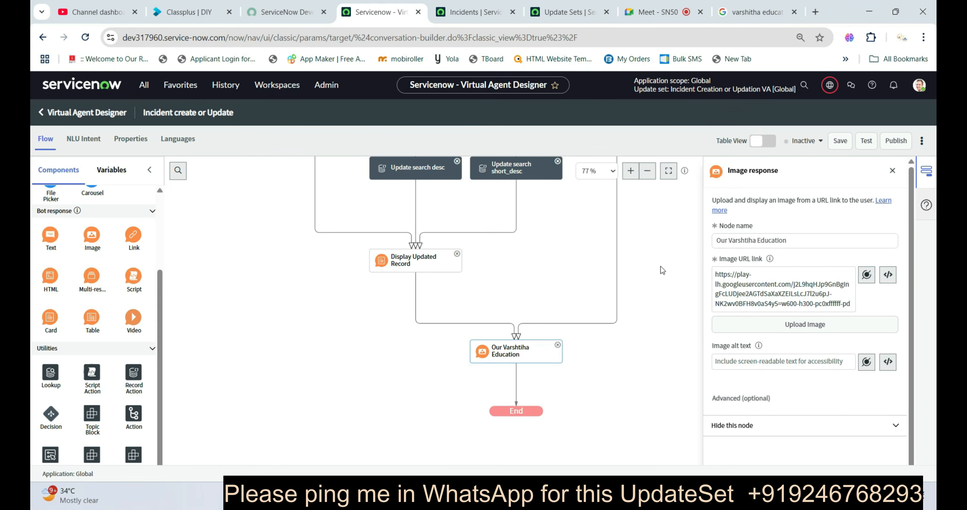
{"action": "left_click", "coordinate": [661, 266]}
{"action": "scroll", "coordinate": [569, 300], "scroll_direction": "up", "scroll_amount": 2}
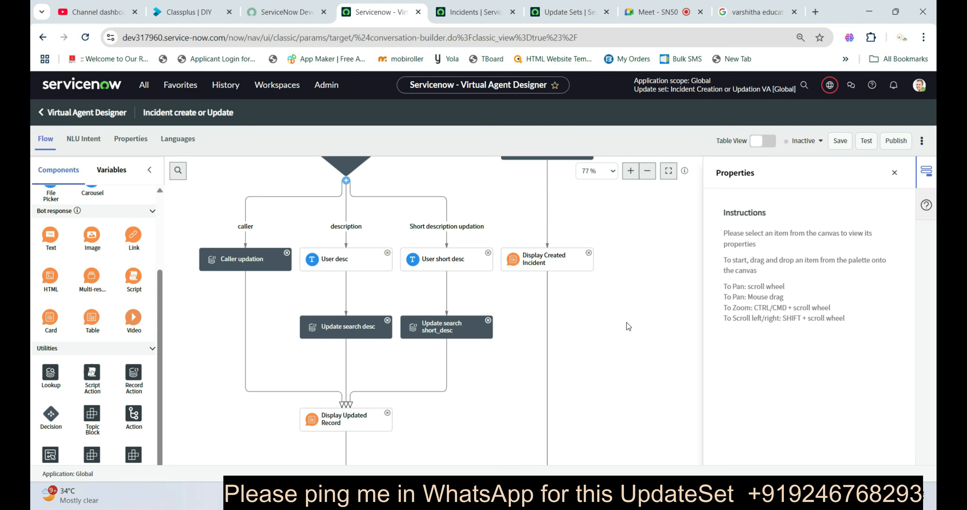
{"action": "left_click", "coordinate": [142, 89]}
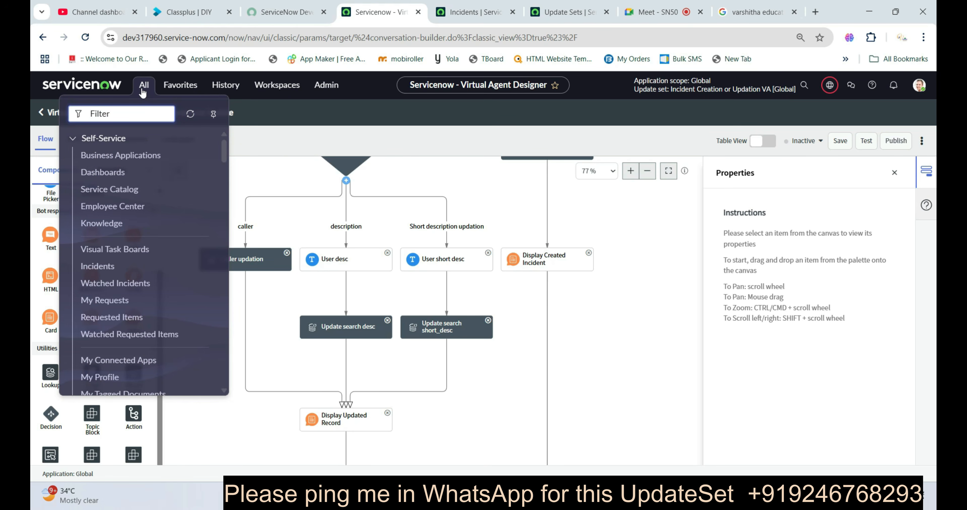
{"action": "left_click", "coordinate": [143, 88]}
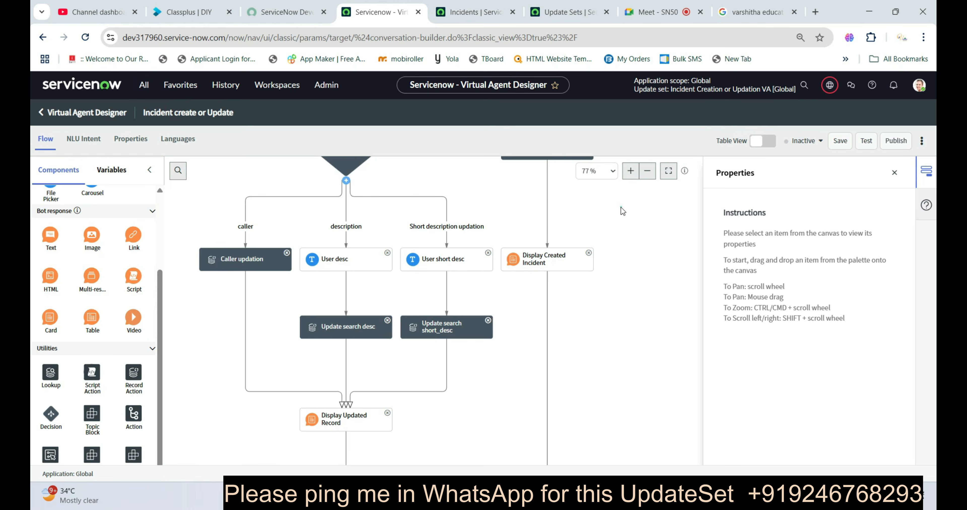
Step: Open the Incident Creation or Updation VA update set and review its Customer Updates records
{"action": "left_click", "coordinate": [563, 11]}
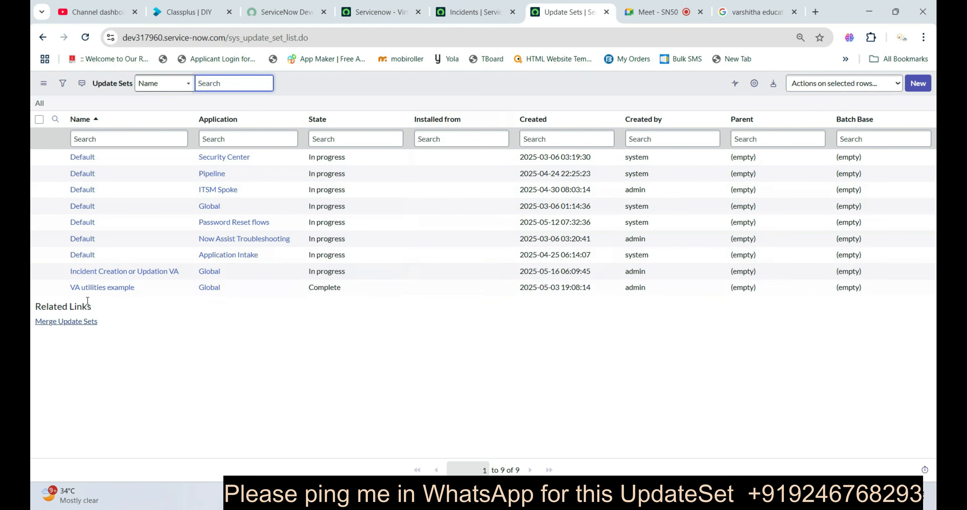
{"action": "left_click", "coordinate": [106, 276]}
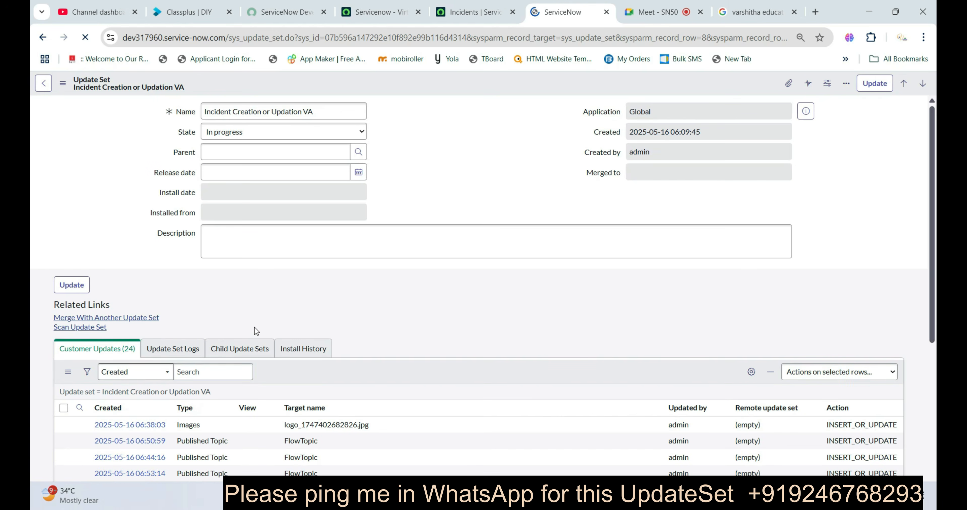
{"action": "scroll", "coordinate": [262, 307], "scroll_direction": "down", "scroll_amount": 3}
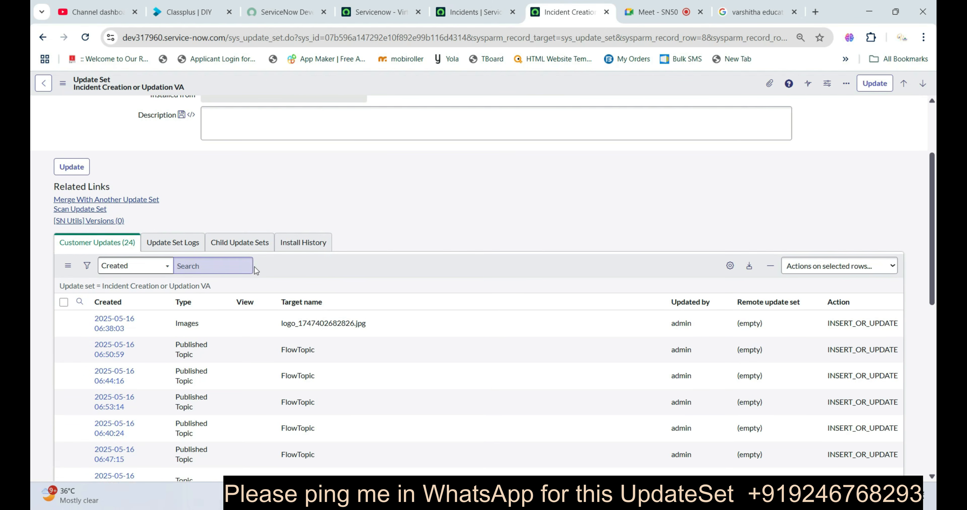
{"action": "scroll", "coordinate": [380, 321], "scroll_direction": "down", "scroll_amount": 6}
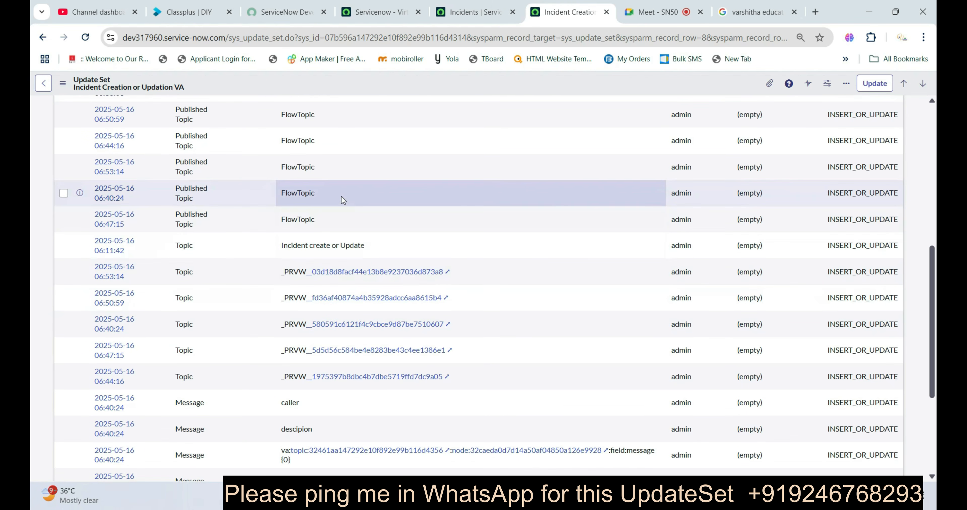
{"action": "scroll", "coordinate": [315, 211], "scroll_direction": "up", "scroll_amount": 3}
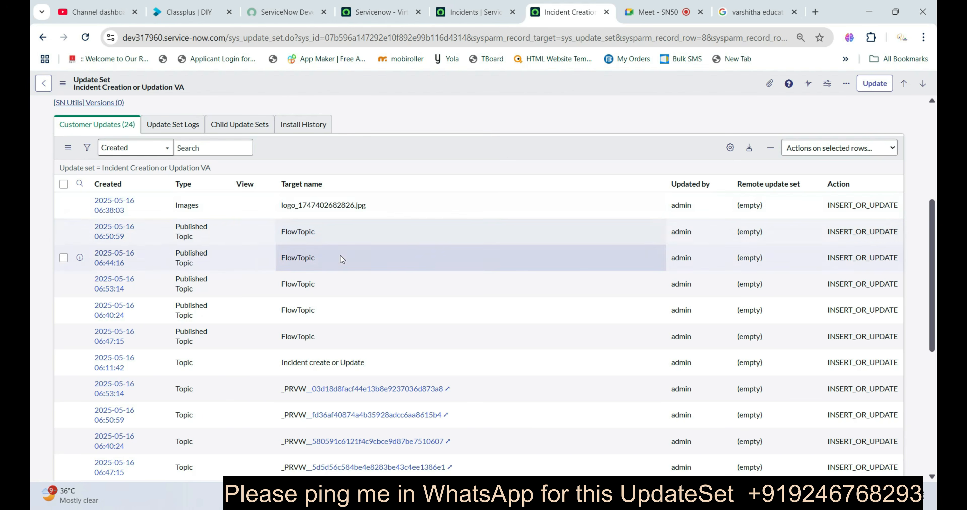
{"action": "scroll", "coordinate": [339, 257], "scroll_direction": "down", "scroll_amount": 8}
{"action": "scroll", "coordinate": [350, 273], "scroll_direction": "up", "scroll_amount": 15}
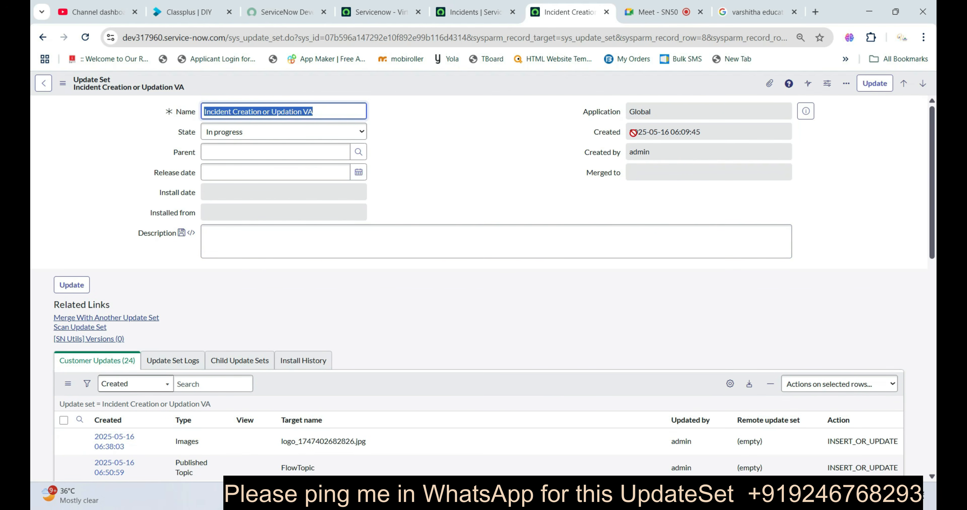
Step: Set the update set's state to Complete and save the record, staying on its form
{"action": "left_click", "coordinate": [305, 135]}
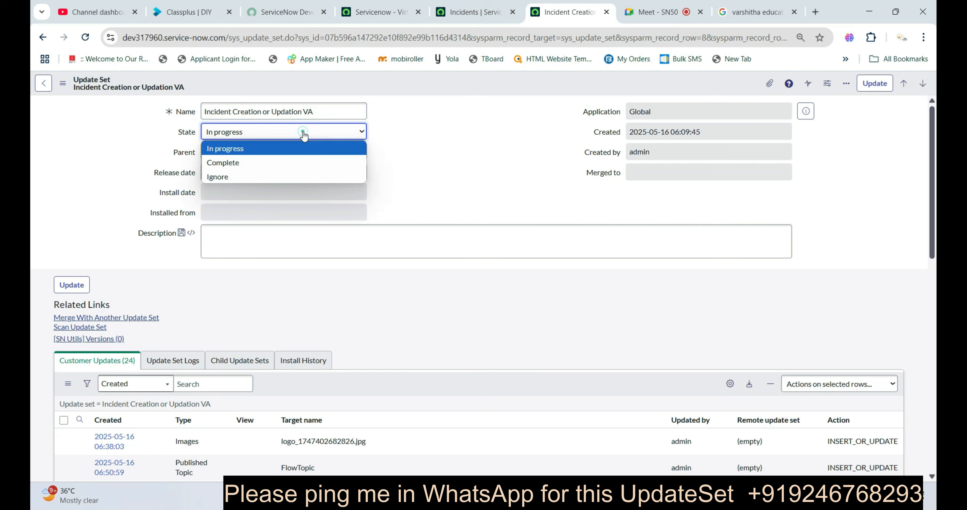
{"action": "left_click", "coordinate": [287, 161]}
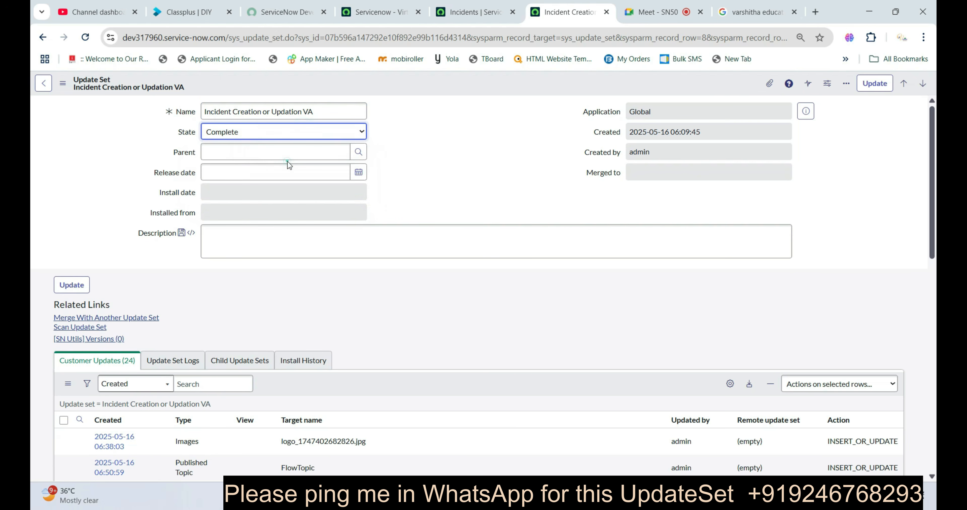
{"action": "right_click", "coordinate": [634, 85]}
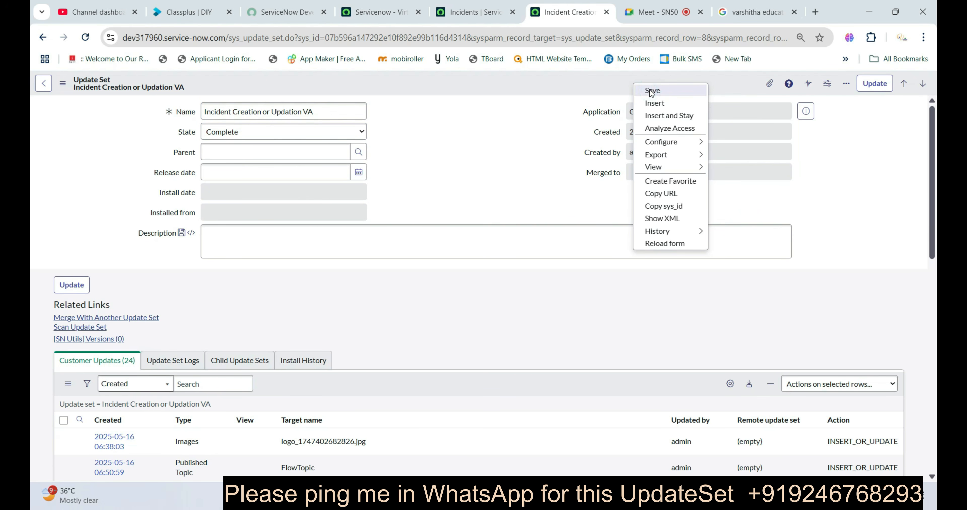
{"action": "left_click", "coordinate": [653, 91]}
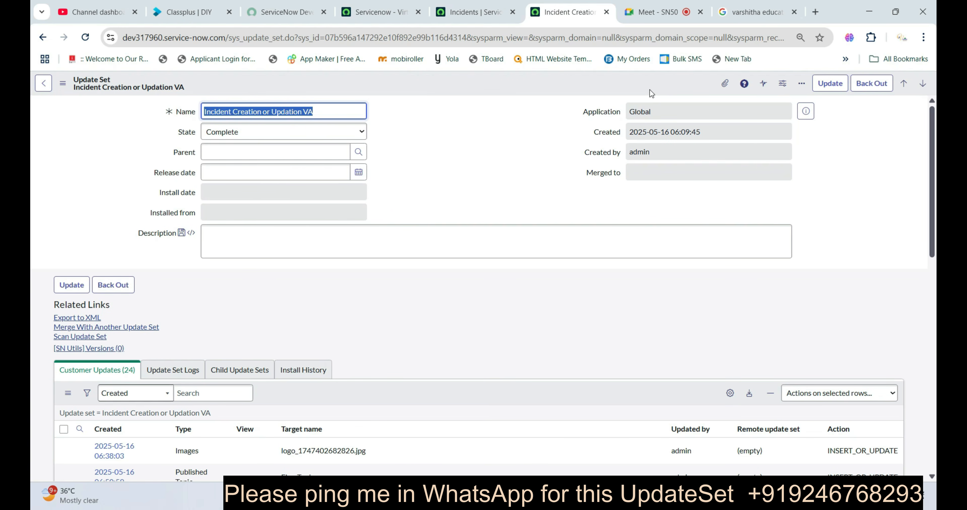
Step: Export the completed update set to XML and show the downloaded file in the browser's recent downloads
{"action": "left_click", "coordinate": [86, 318]}
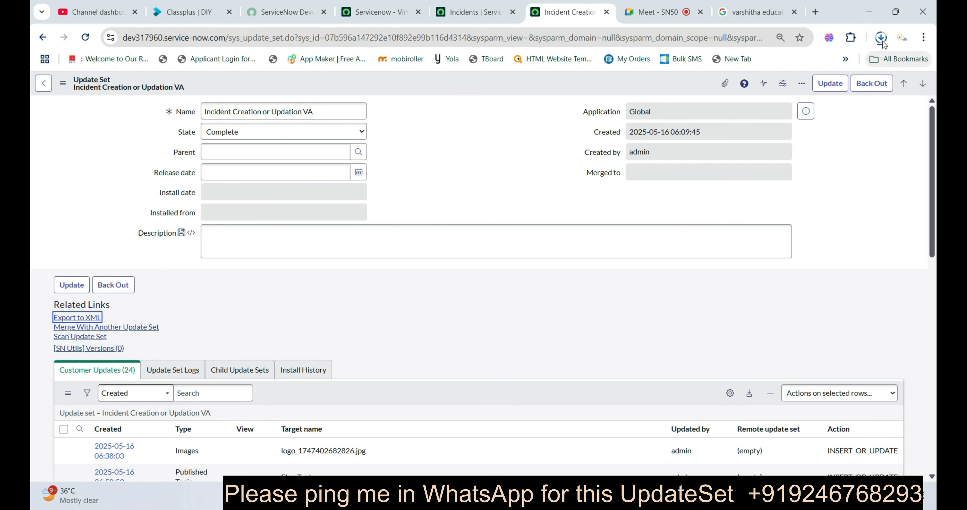
{"action": "left_click", "coordinate": [881, 39]}
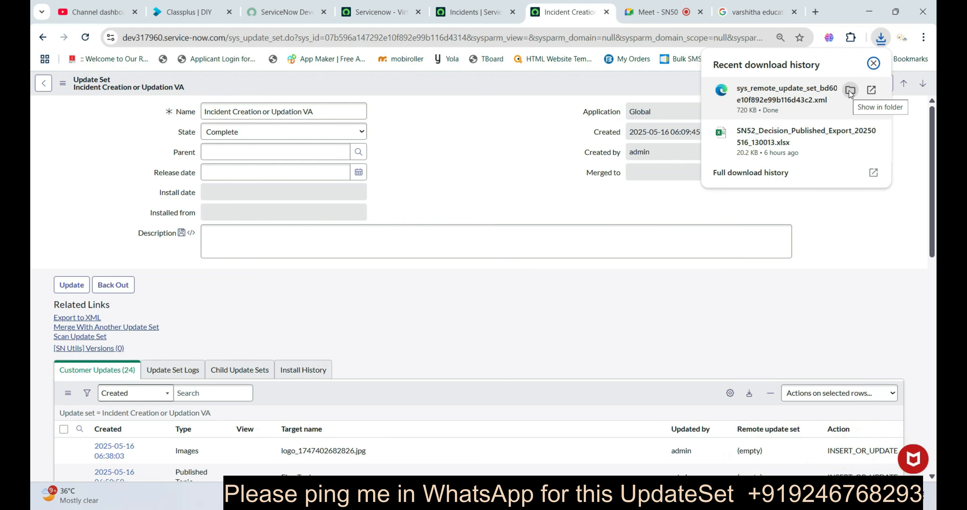
Step: Show the exported XML file in the Downloads folder and rename it Incident Create or Update updateset
{"action": "left_click", "coordinate": [850, 91]}
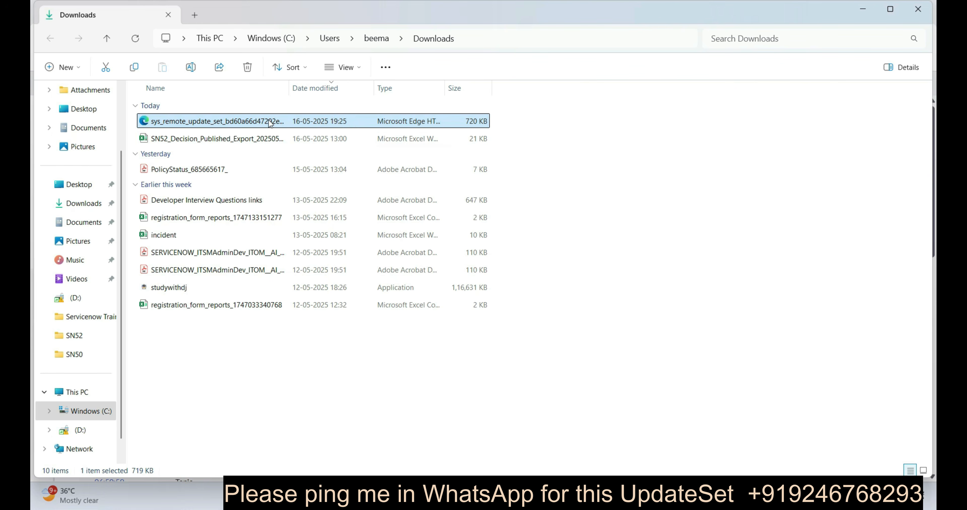
{"action": "left_click", "coordinate": [267, 121]}
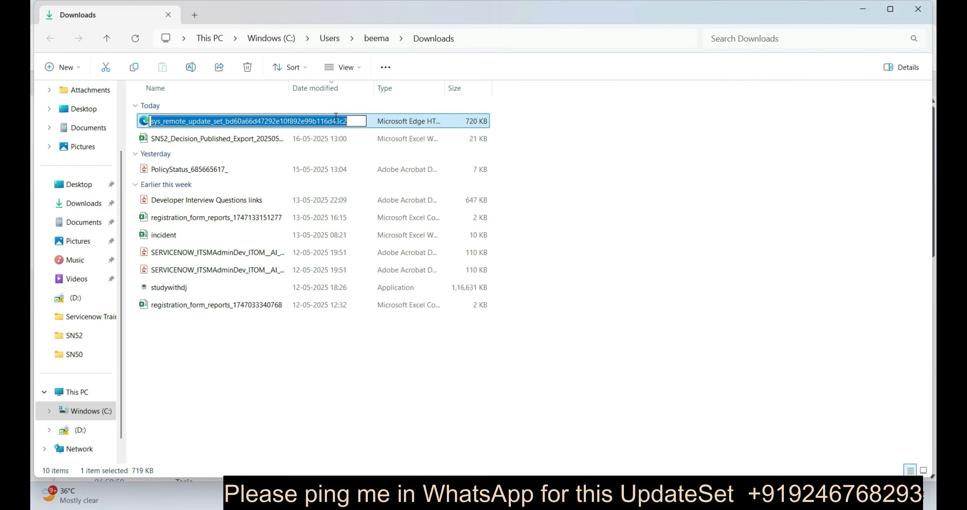
{"action": "type", "text": "Incide"}
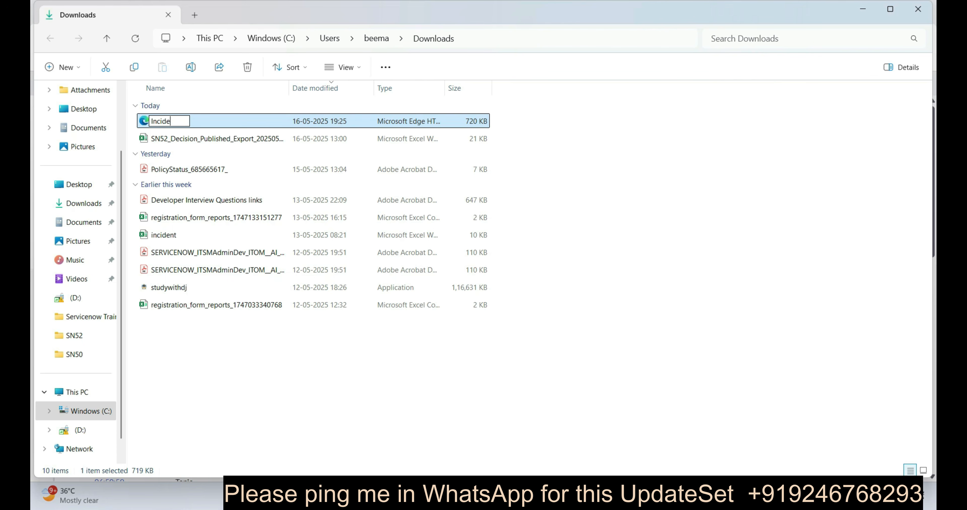
{"action": "type", "text": "nt Create or UPda"}
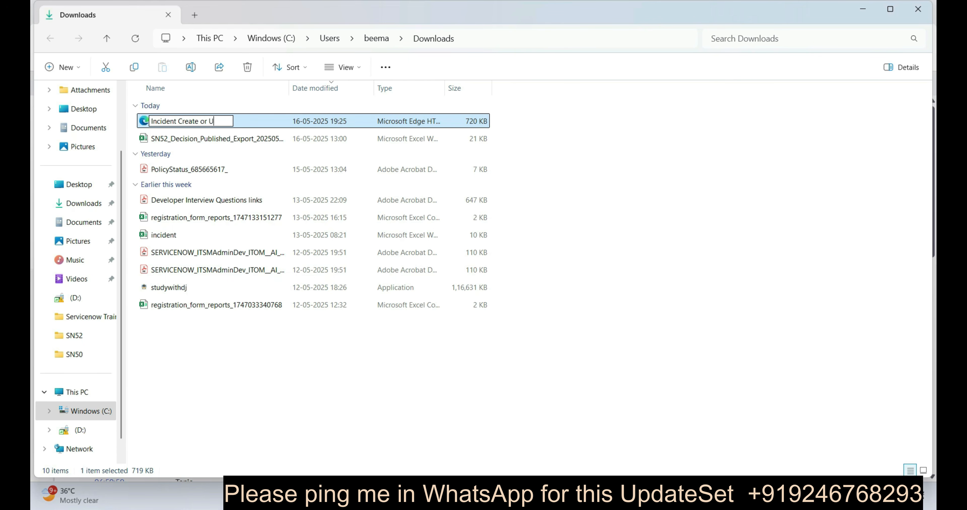
{"action": "key", "text": "BackSpace"}
{"action": "key", "text": "BackSpace"}
{"action": "key", "text": "BackSpace"}
{"action": "type", "text": "pdate updateset"}
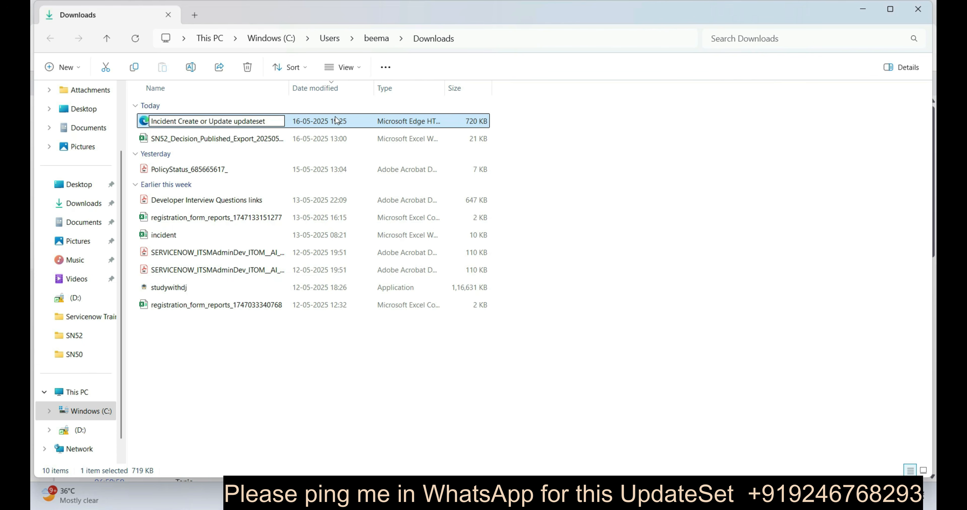
{"action": "left_click", "coordinate": [569, 194]}
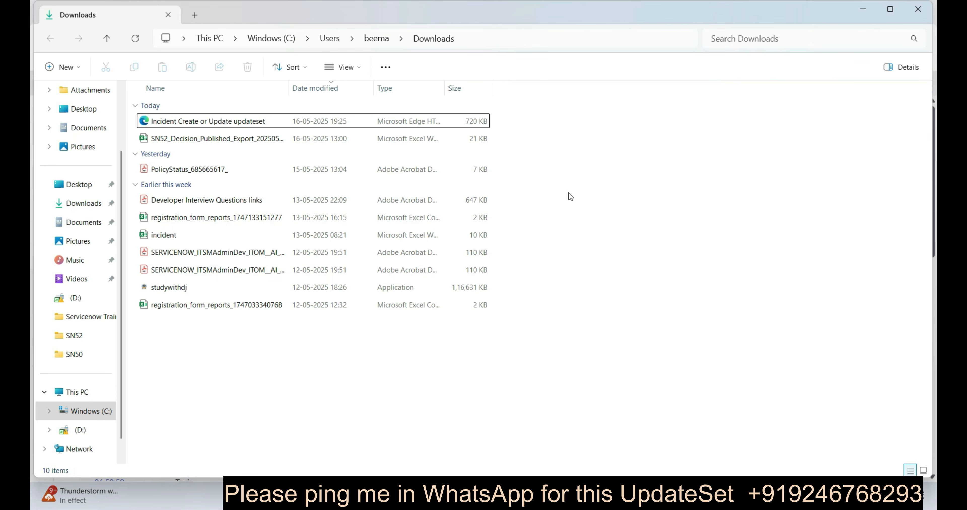
Step: Extend the exported file's name to Incident Create or Update updateset for VA and close the Downloads folder
{"action": "double_click", "coordinate": [266, 122]}
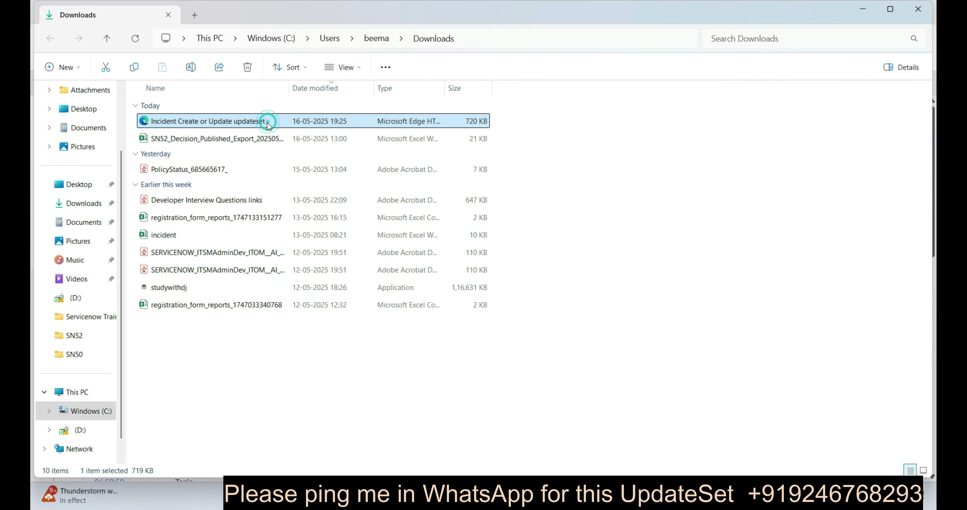
{"action": "left_click", "coordinate": [268, 121]}
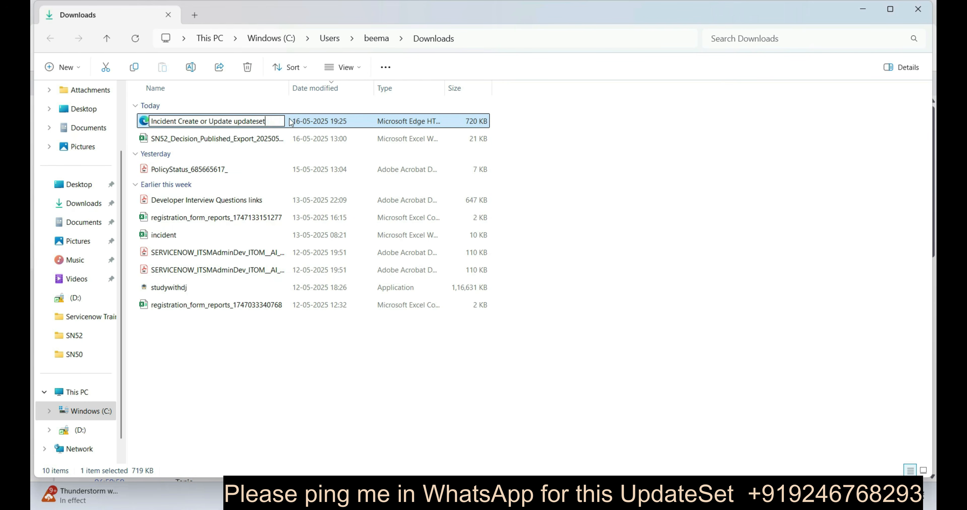
{"action": "type", "text": "vo"}
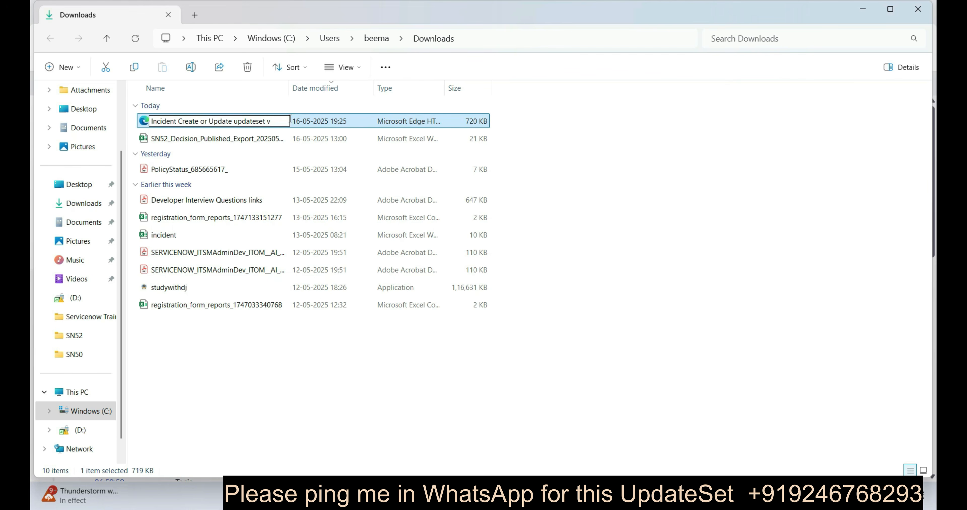
{"action": "key", "text": "BackSpace"}
{"action": "key", "text": "BackSpace"}
{"action": "type", "text": "for V"}
{"action": "type", "text": "A"}
{"action": "key", "text": "Return"}
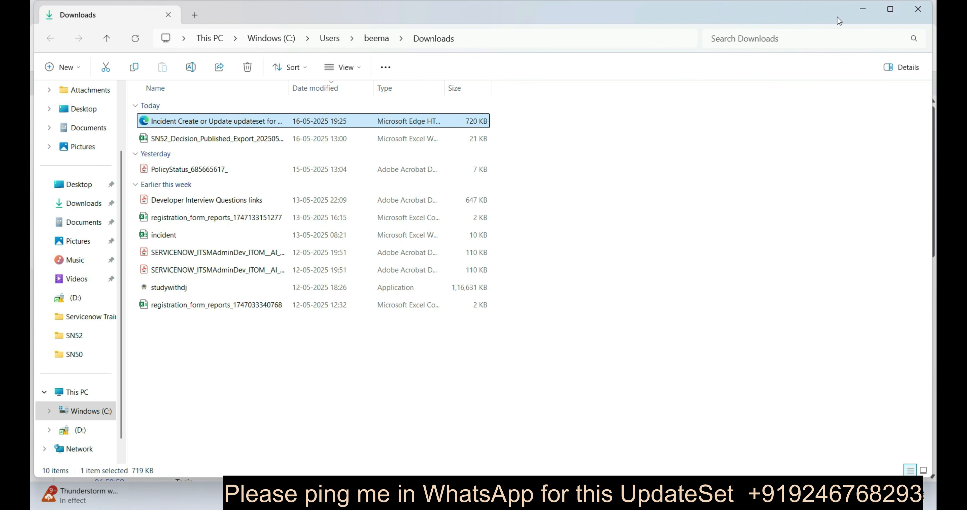
{"action": "left_click", "coordinate": [917, 7]}
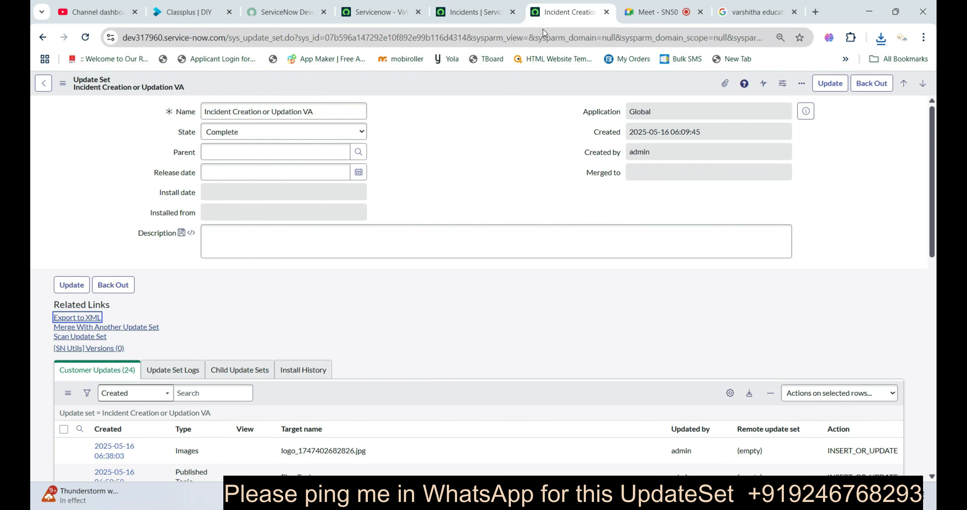
Step: Return to Virtual Agent Designer and publish the Incident create or Update topic without an NLU model
{"action": "left_click", "coordinate": [489, 19]}
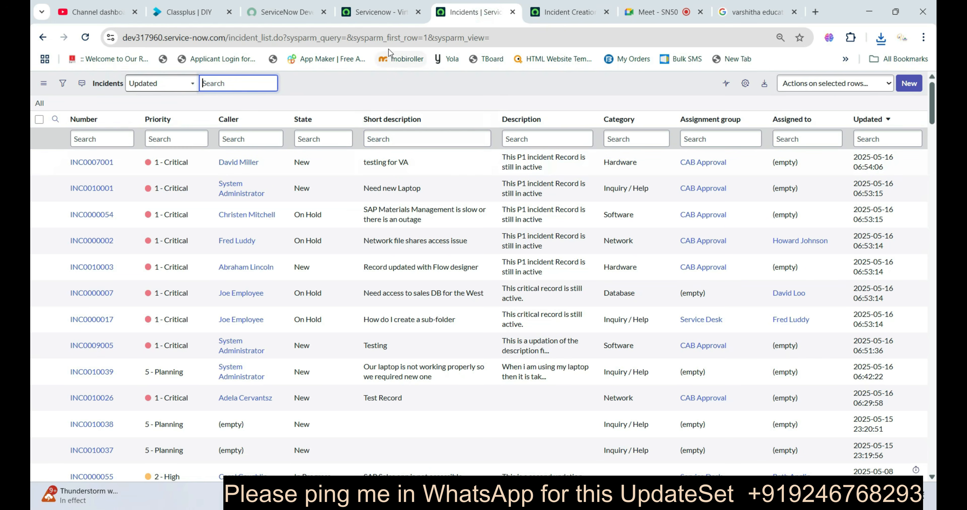
{"action": "left_click", "coordinate": [391, 20]}
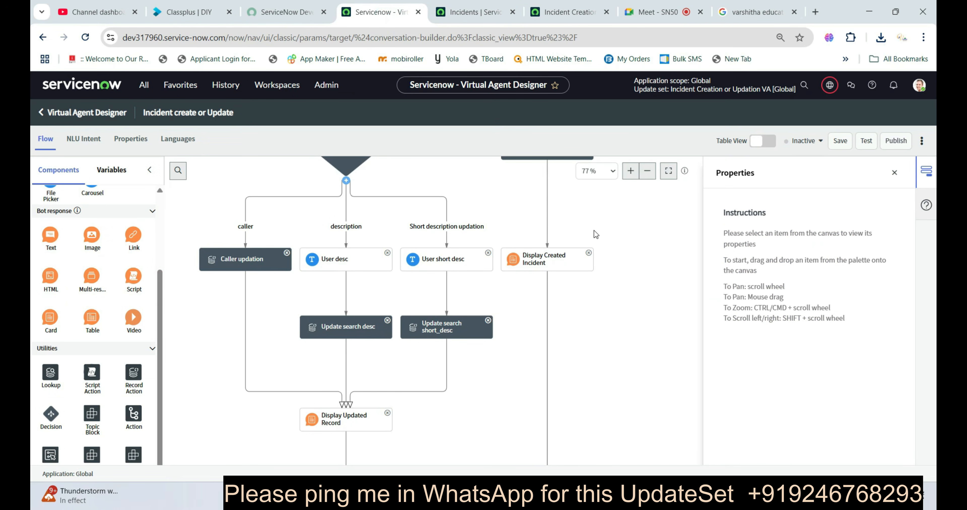
{"action": "left_click_drag", "start_coordinate": [596, 235], "coordinate": [599, 359]}
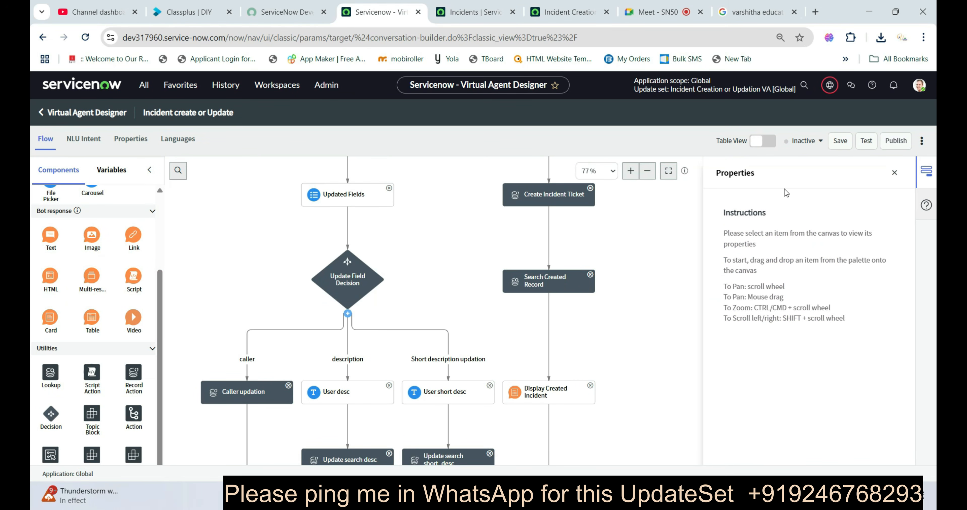
{"action": "left_click", "coordinate": [897, 141]}
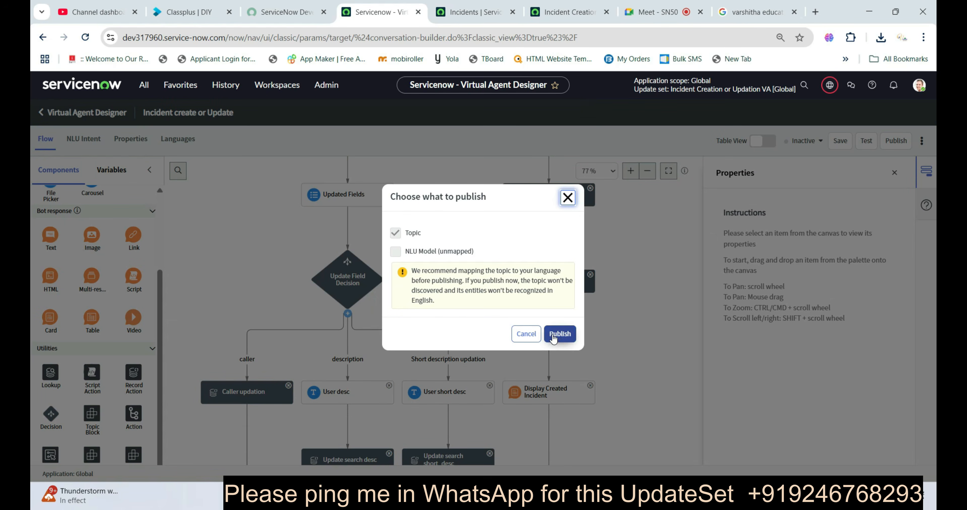
{"action": "left_click", "coordinate": [561, 333]}
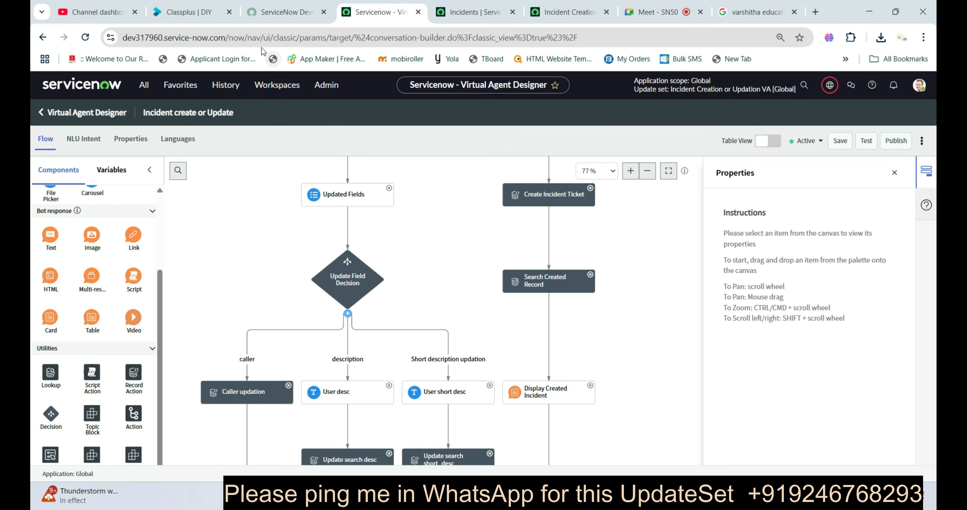
Step: Copy the instance's base URL and load its Service Portal in a new browser tab using the /sp suffix
{"action": "double_click", "coordinate": [259, 37]}
{"action": "left_click", "coordinate": [272, 39]}
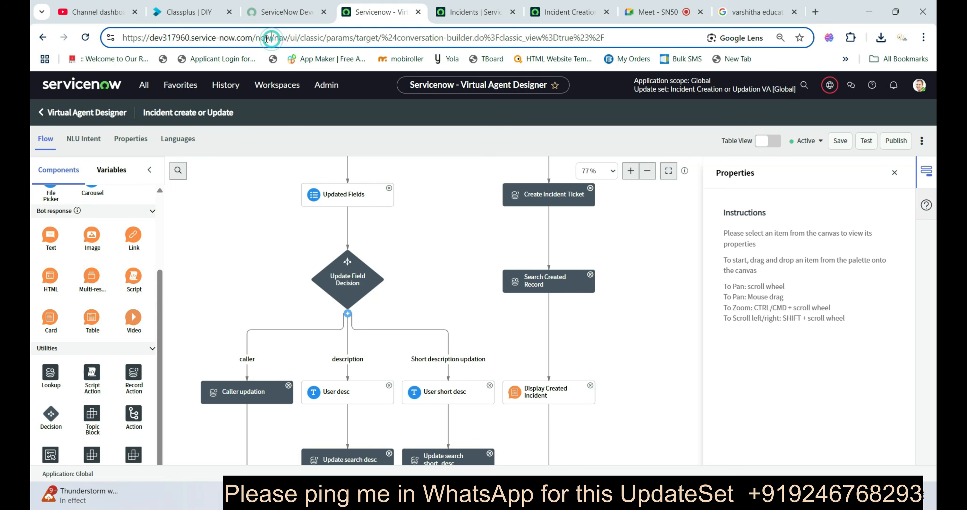
{"action": "left_click_drag", "start_coordinate": [256, 37], "coordinate": [110, 37]}
{"action": "key", "text": "ctrl+c"}
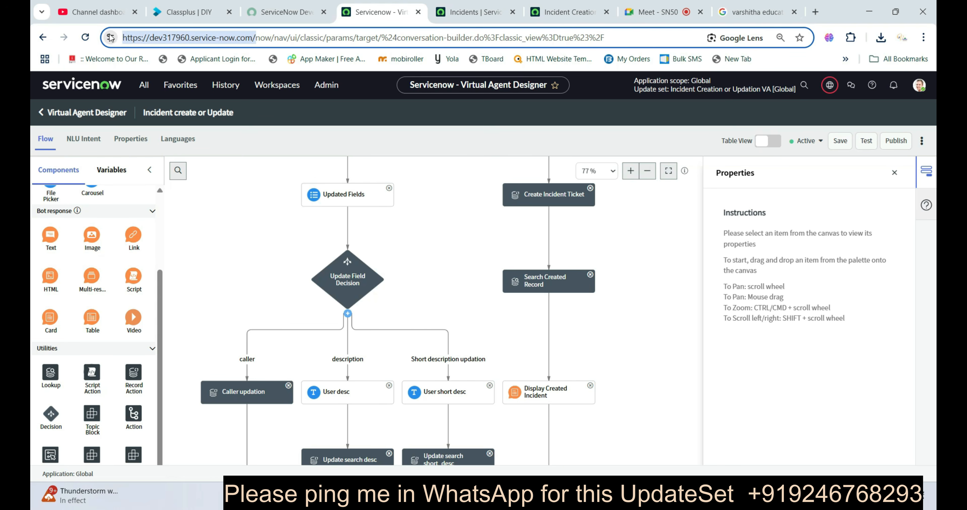
{"action": "left_click", "coordinate": [815, 14]}
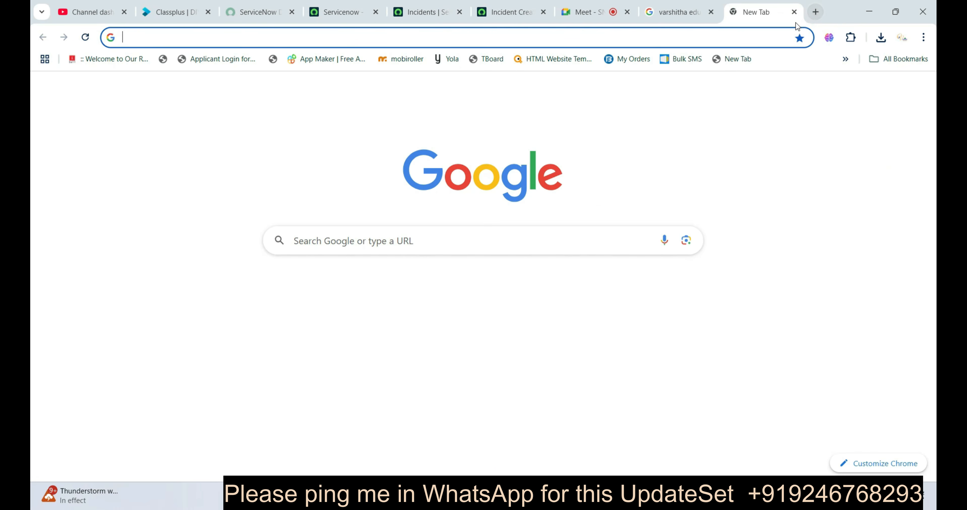
{"action": "key", "text": "ctrl+v"}
{"action": "type", "text": "sp"}
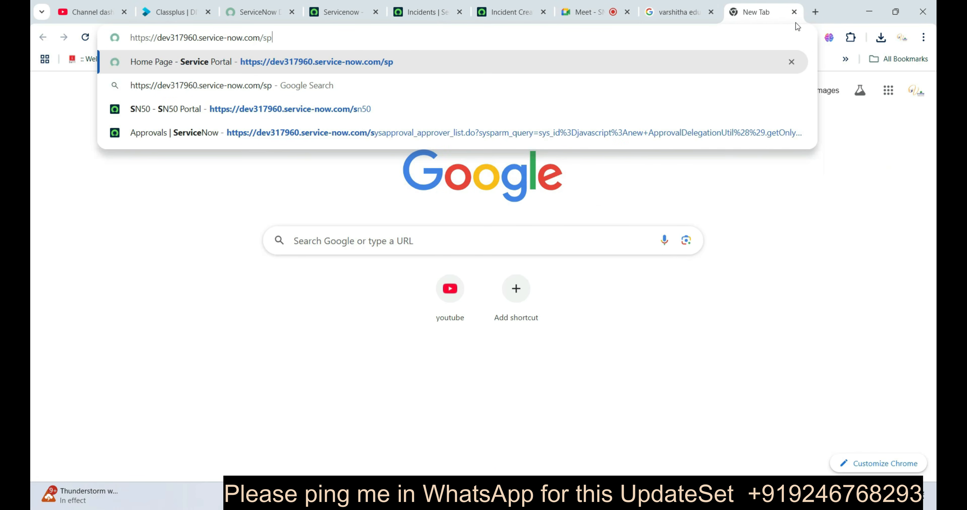
{"action": "key", "text": "Return"}
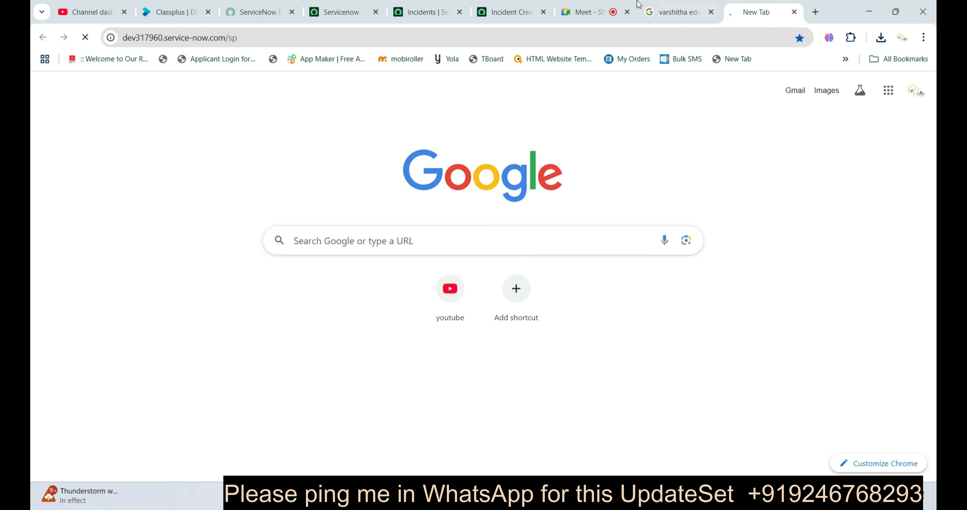
Step: Go back to the Incident create or Update topic in the designer and publish it again
{"action": "left_click", "coordinate": [509, 17]}
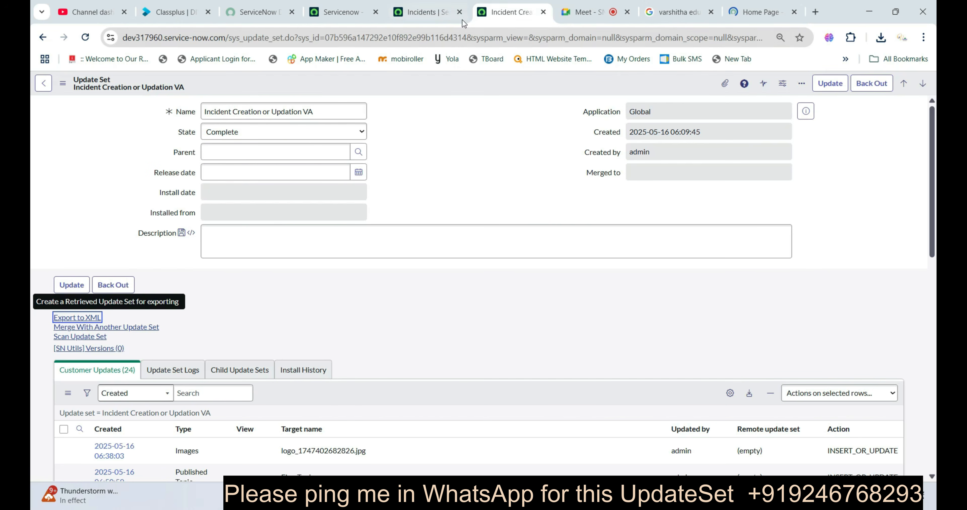
{"action": "left_click", "coordinate": [447, 15]}
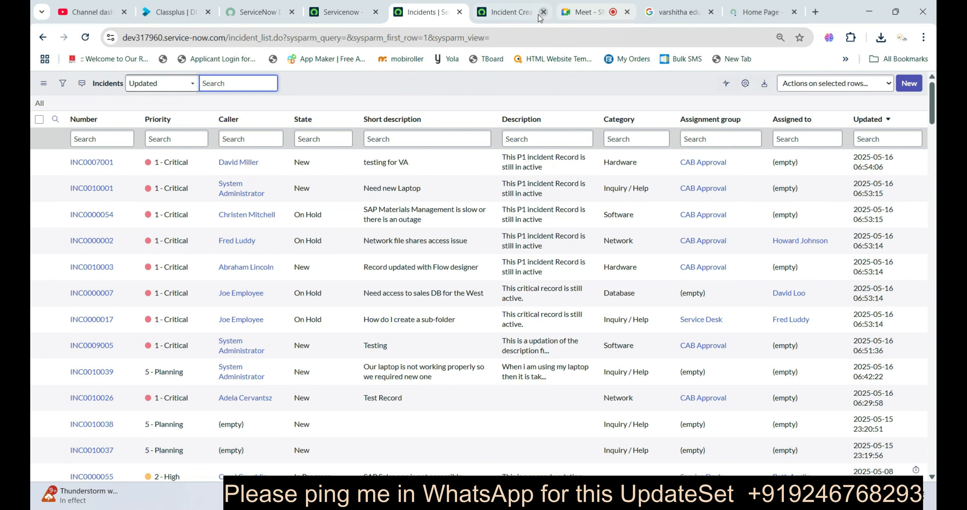
{"action": "left_click", "coordinate": [511, 13]}
{"action": "left_click", "coordinate": [350, 11]}
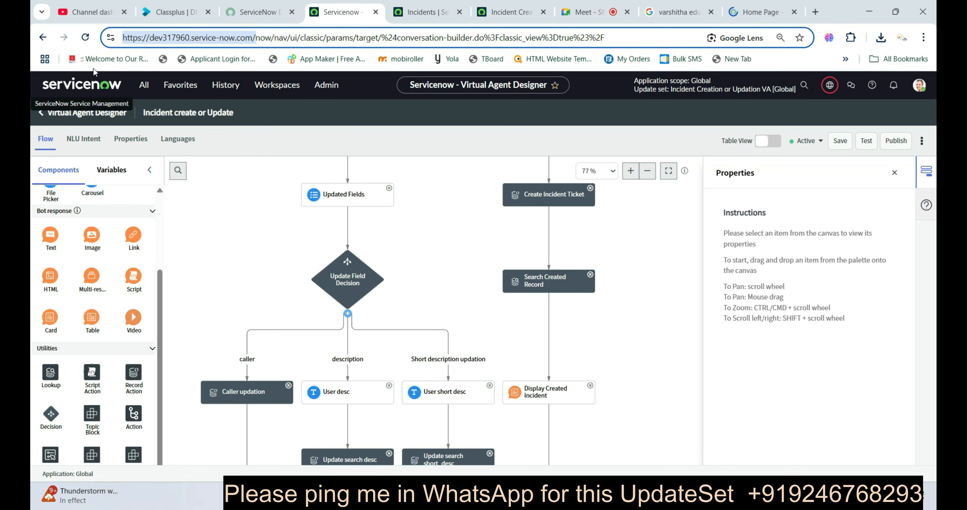
{"action": "left_click", "coordinate": [897, 142]}
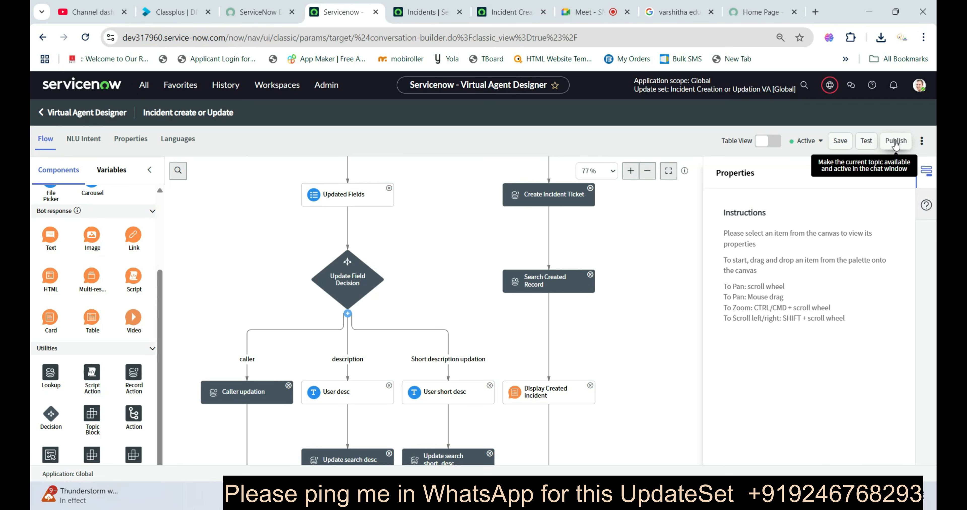
{"action": "left_click", "coordinate": [896, 142]}
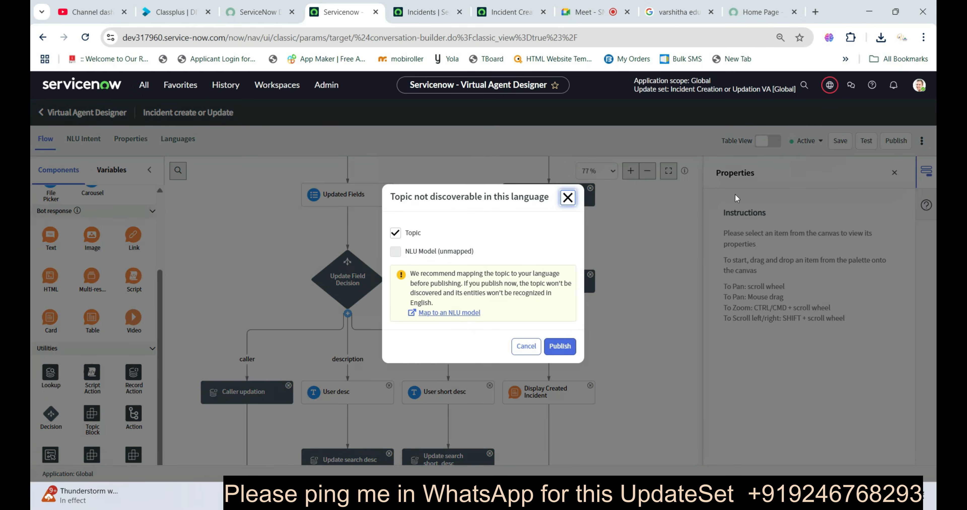
{"action": "left_click", "coordinate": [560, 346]}
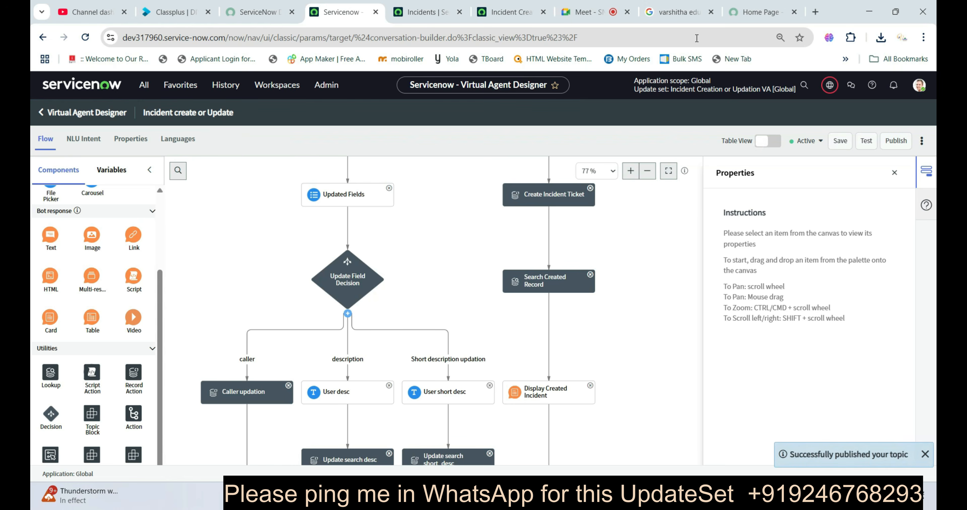
Step: In the Service Portal, open the support chat, show all topics and start the Incident create or Update topic
{"action": "left_click", "coordinate": [758, 12]}
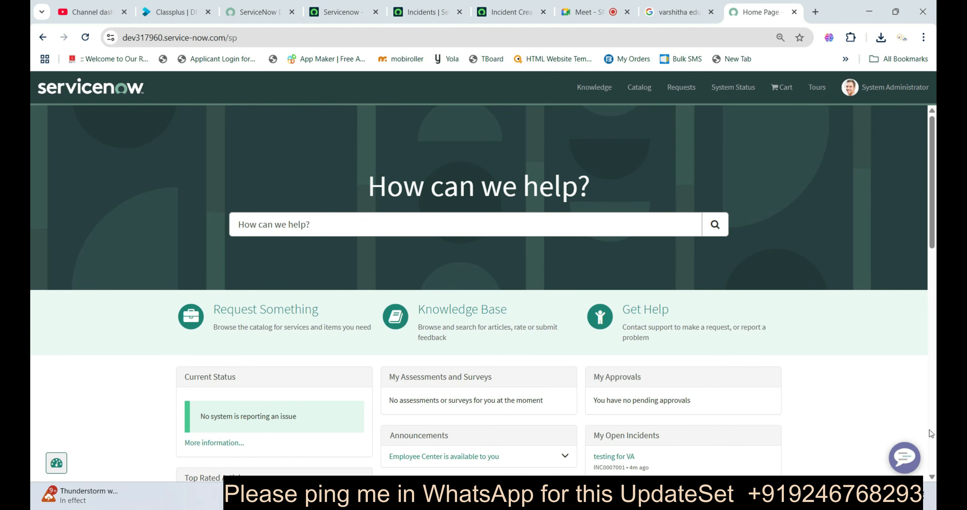
{"action": "left_click", "coordinate": [905, 458]}
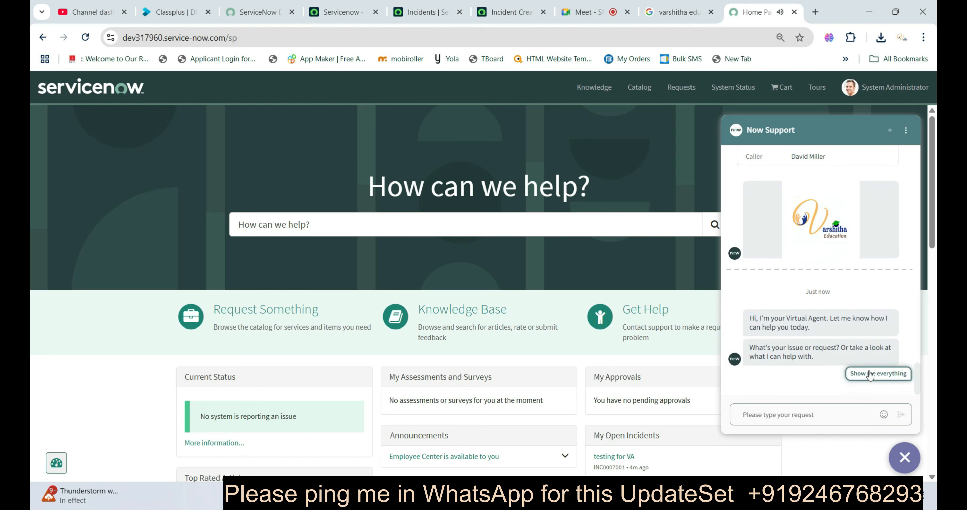
{"action": "left_click", "coordinate": [871, 375]}
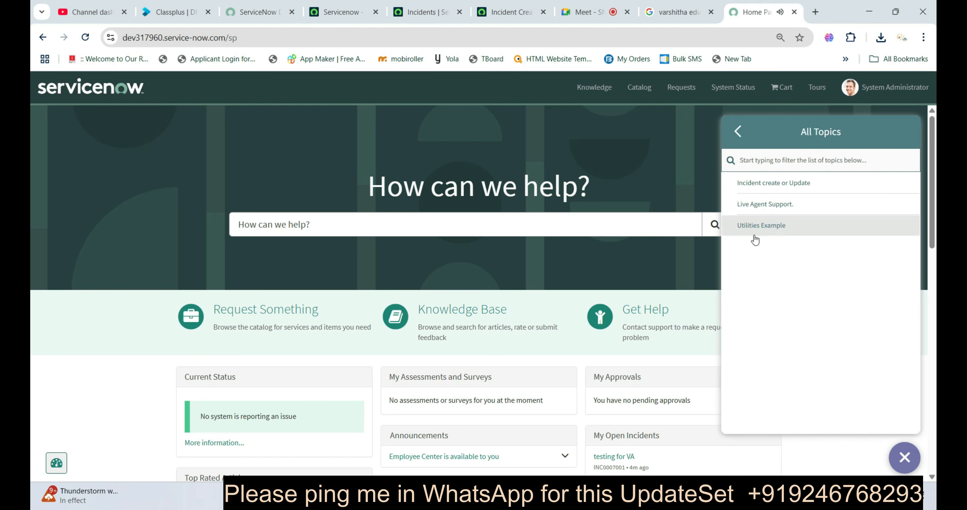
{"action": "left_click", "coordinate": [775, 184]}
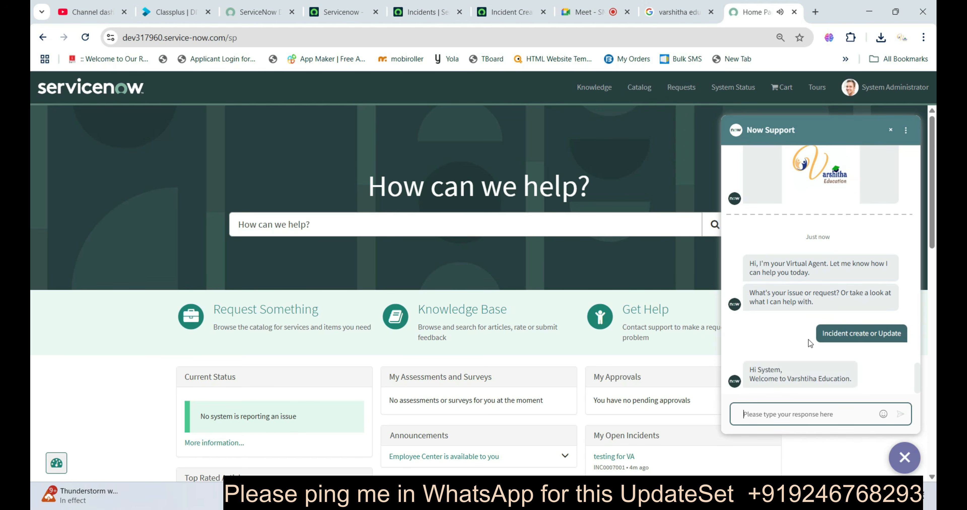
Step: End the Incident create or Update conversation and minimize the support chat window
{"action": "left_click", "coordinate": [891, 131]}
{"action": "left_click", "coordinate": [802, 315]}
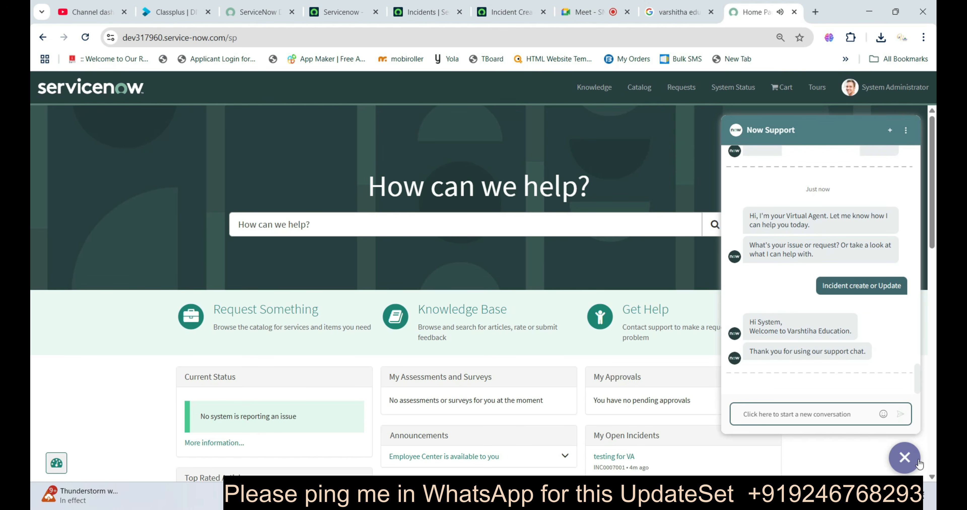
{"action": "left_click", "coordinate": [906, 458]}
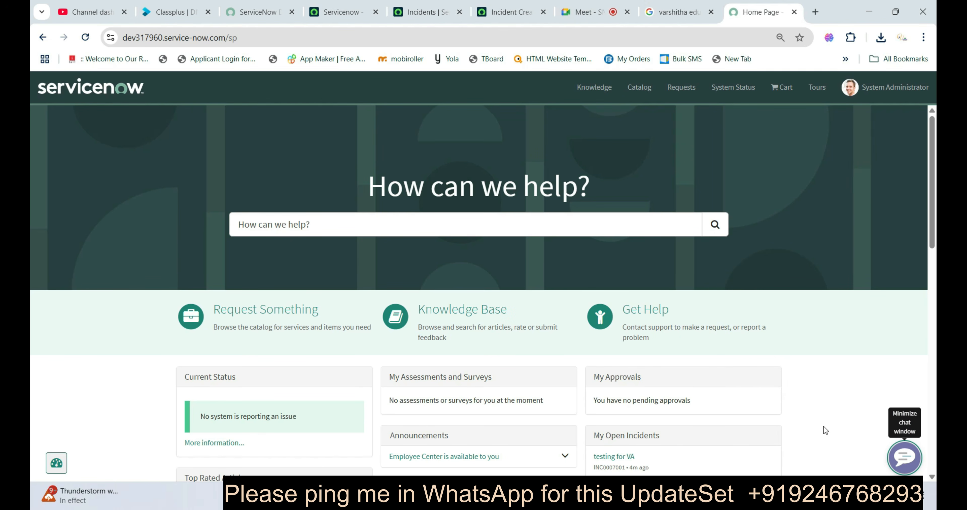